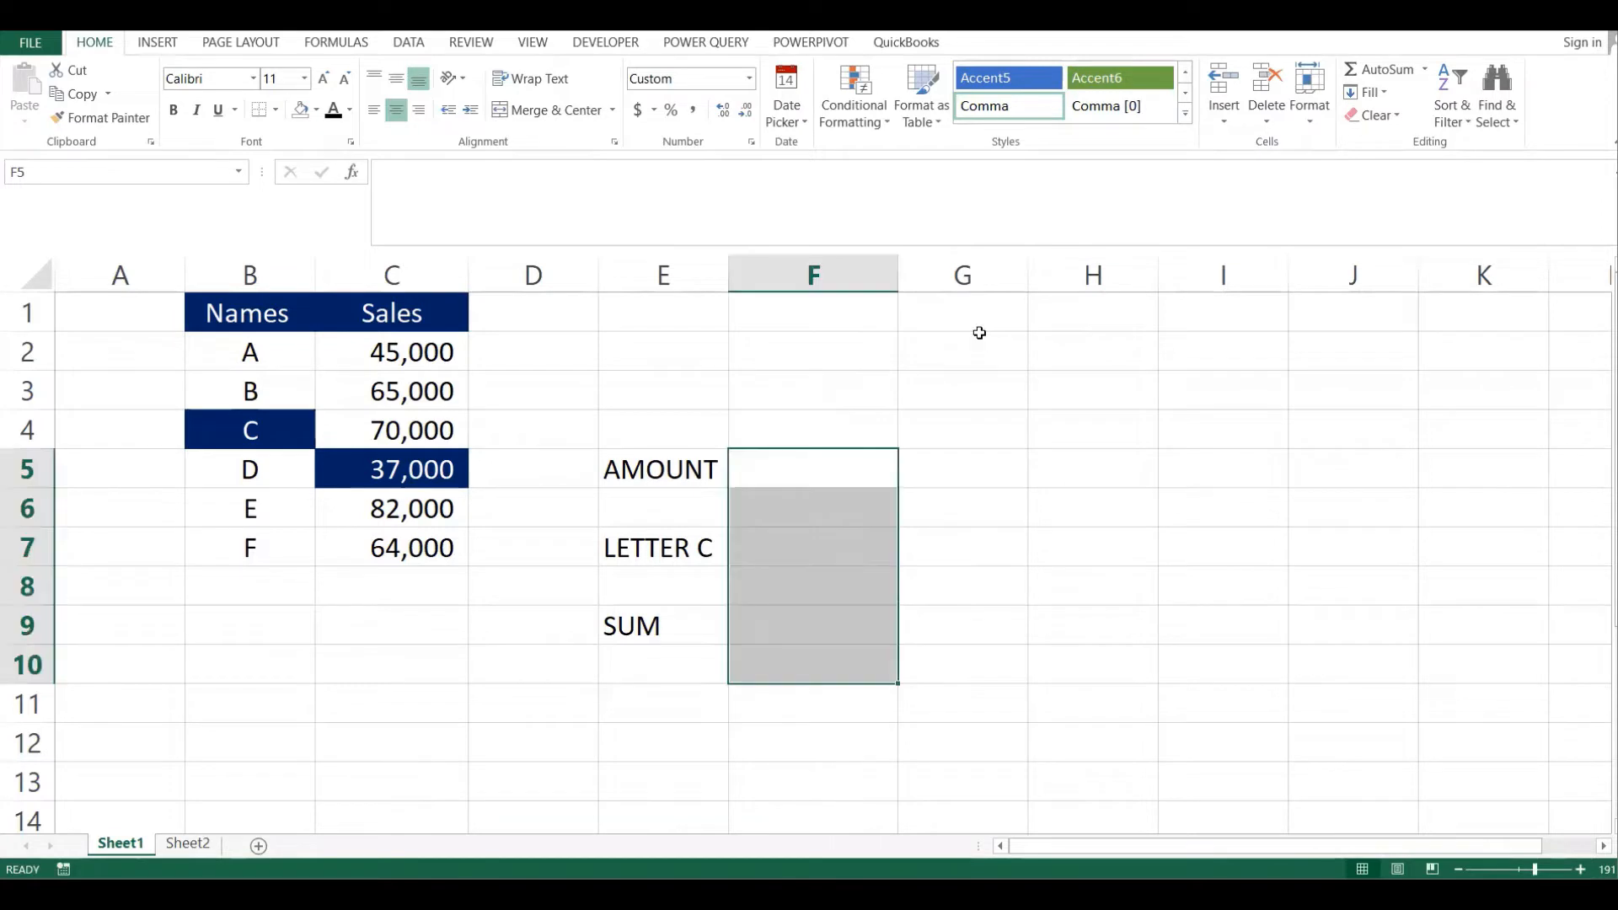
Enter the label OFFSET in cell G1
{"action": "left_click", "coordinate": [979, 335]}
{"action": "left_click", "coordinate": [988, 320]}
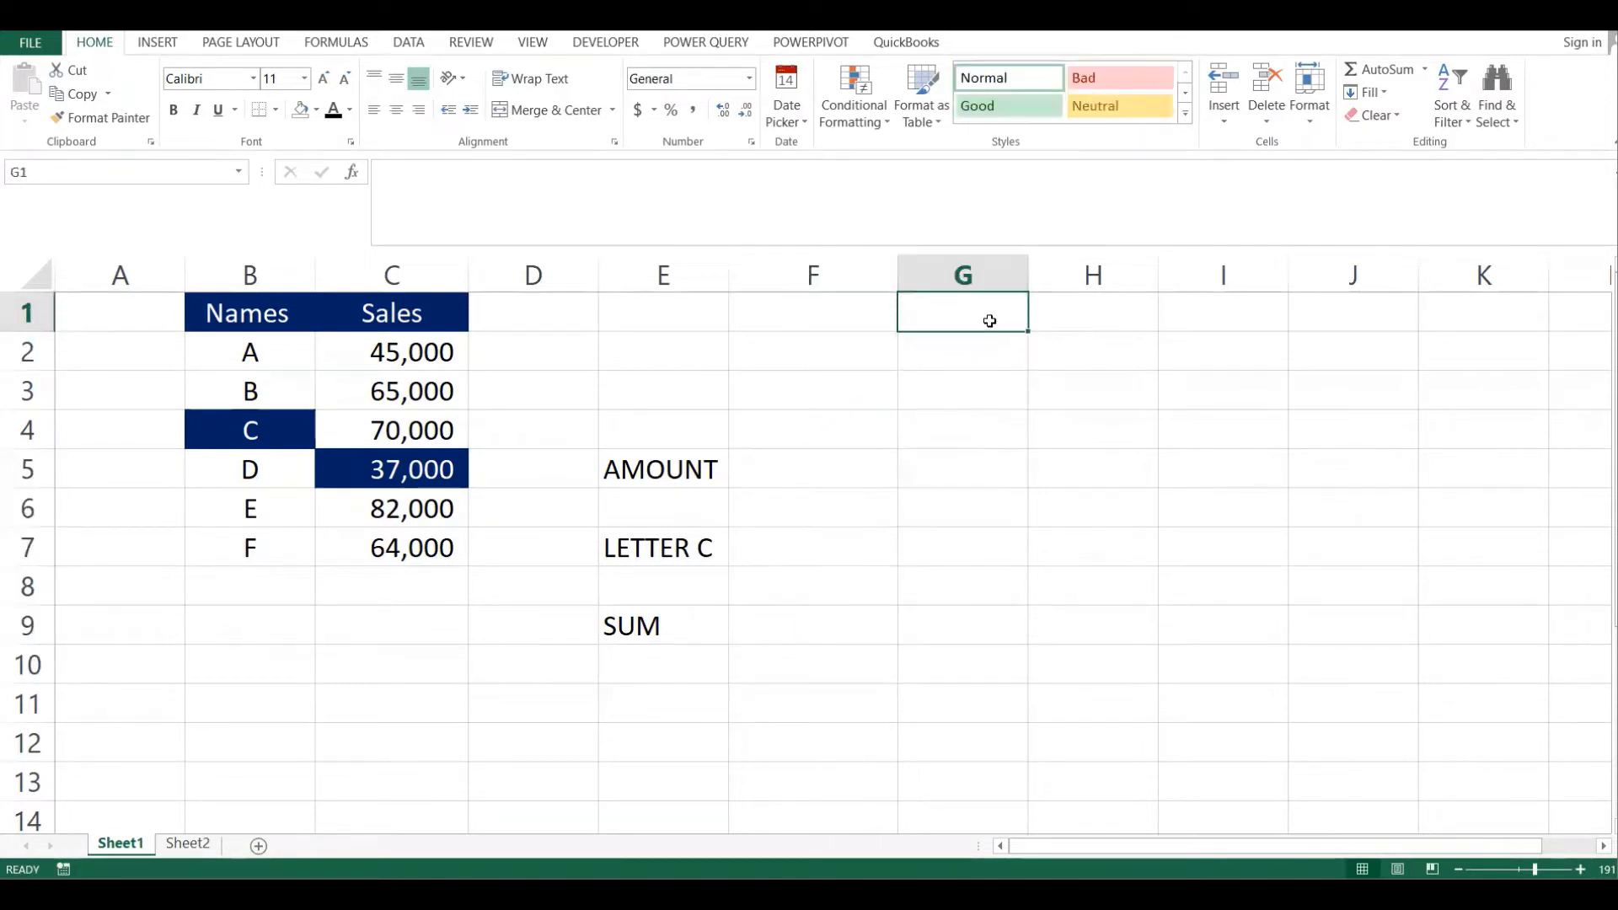
{"action": "type", "text": "OFFSET"}
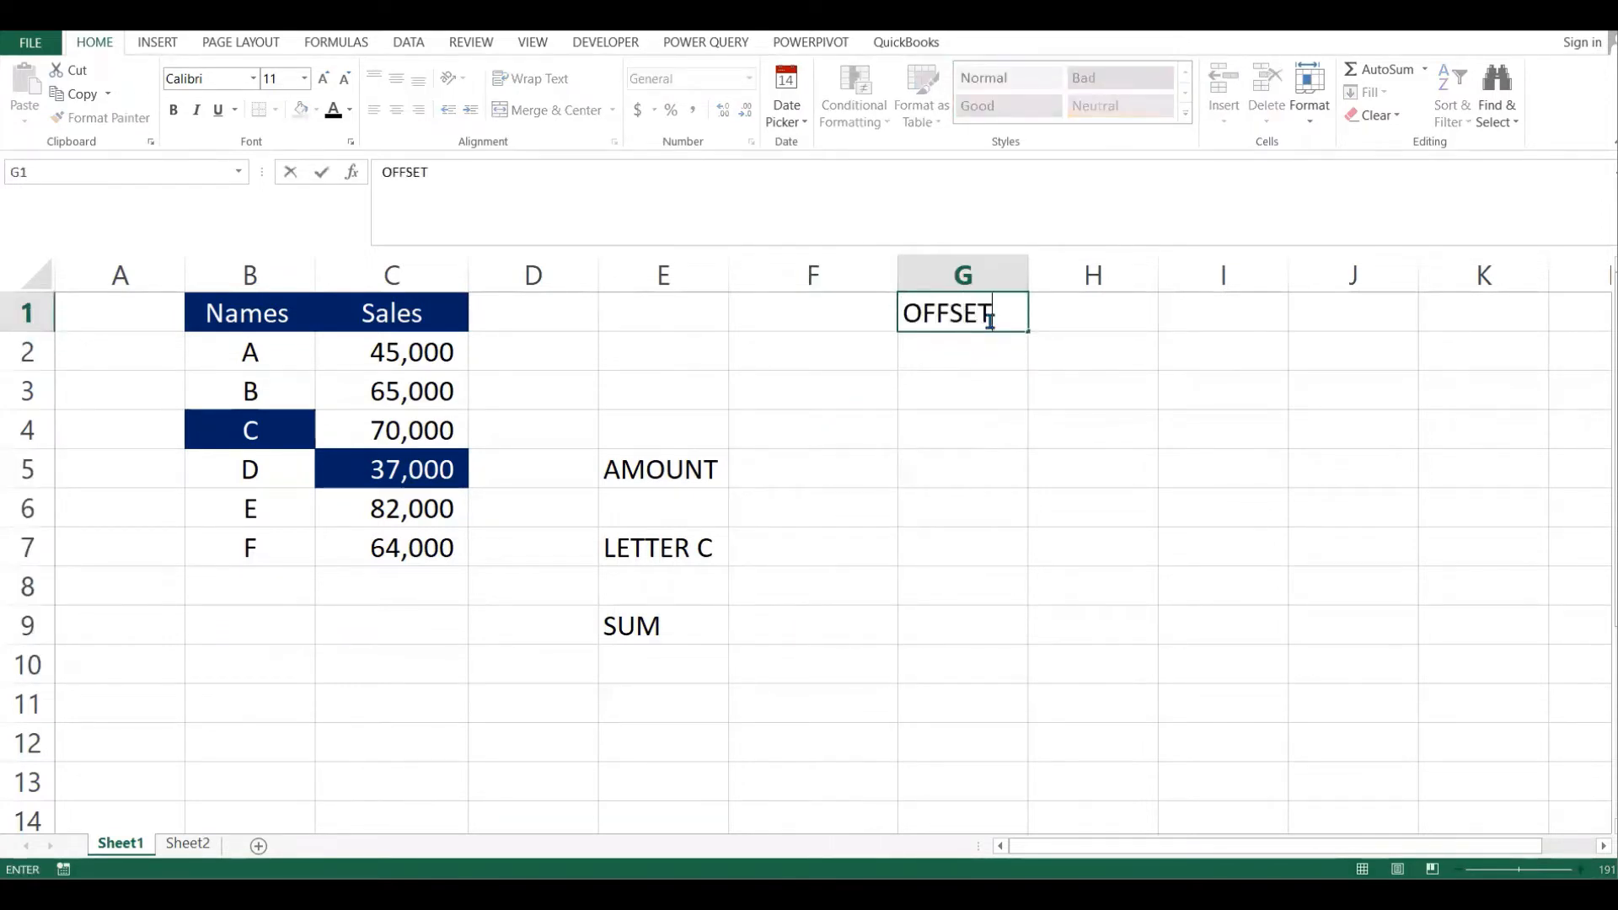
{"action": "left_click", "coordinate": [968, 343]}
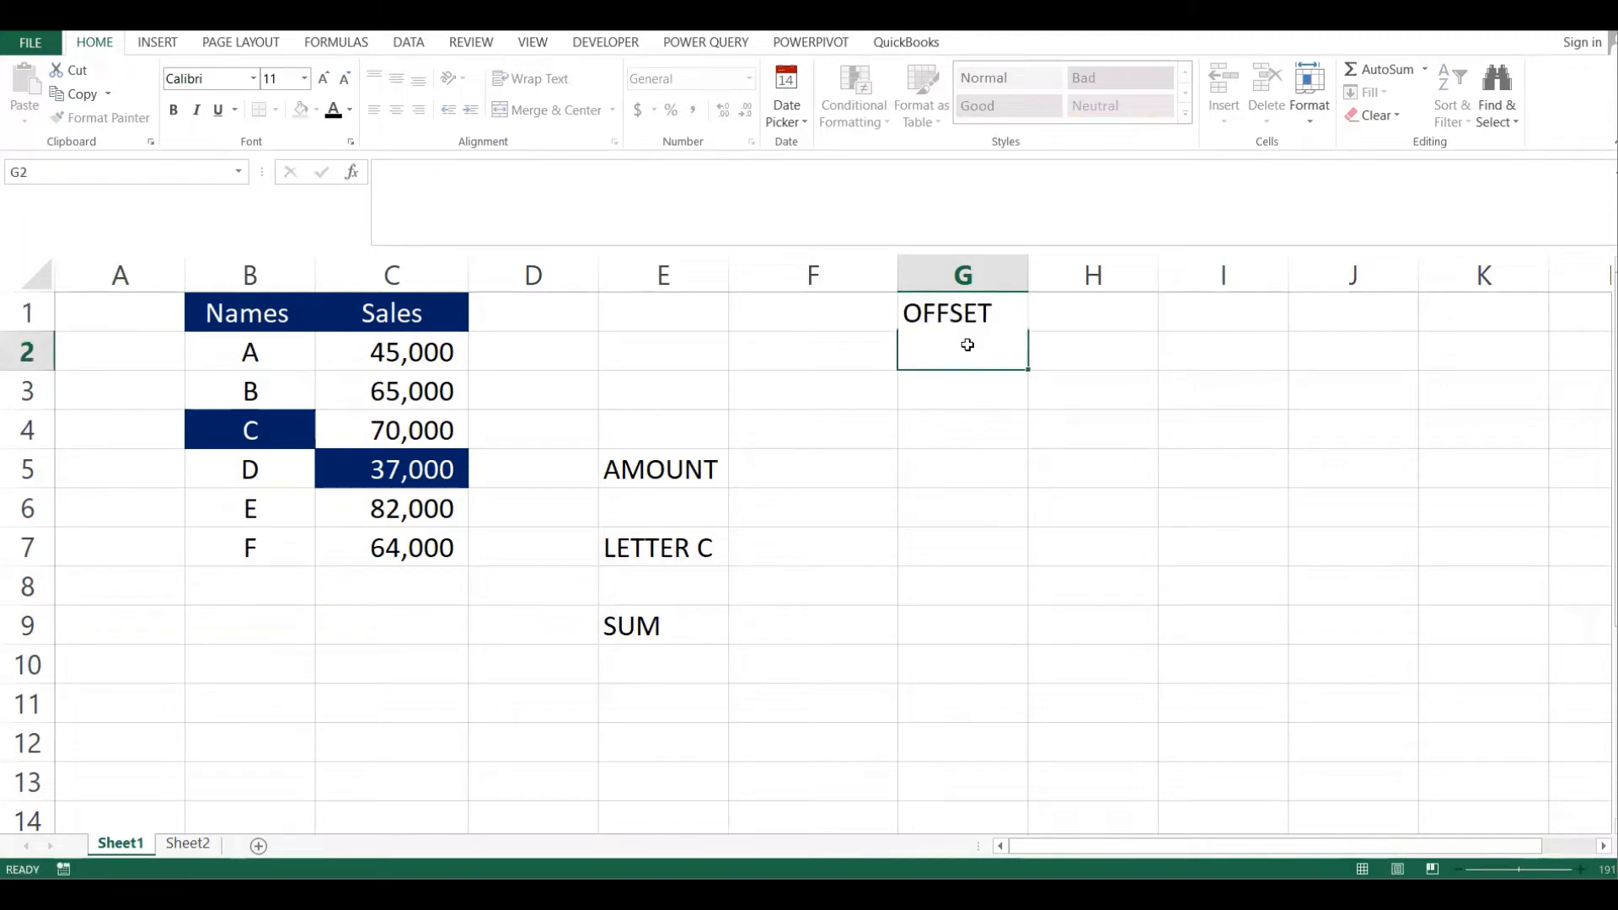
{"action": "left_click", "coordinate": [906, 511]}
{"action": "left_click", "coordinate": [821, 482]}
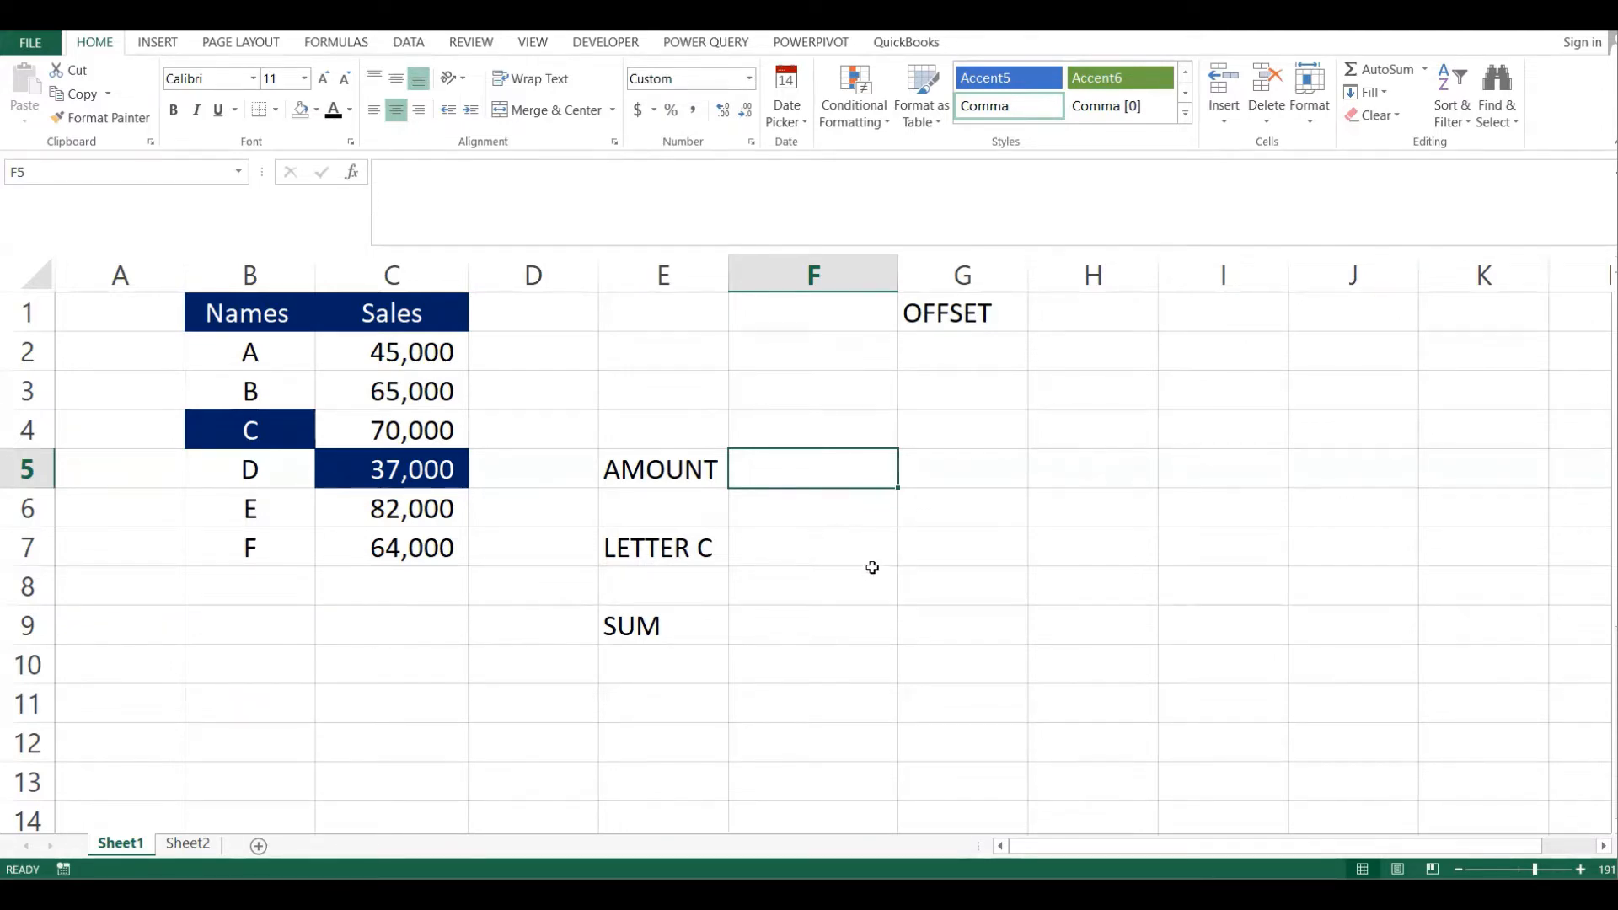
{"action": "type", "text": "="}
{"action": "key", "text": "BackSpace"}
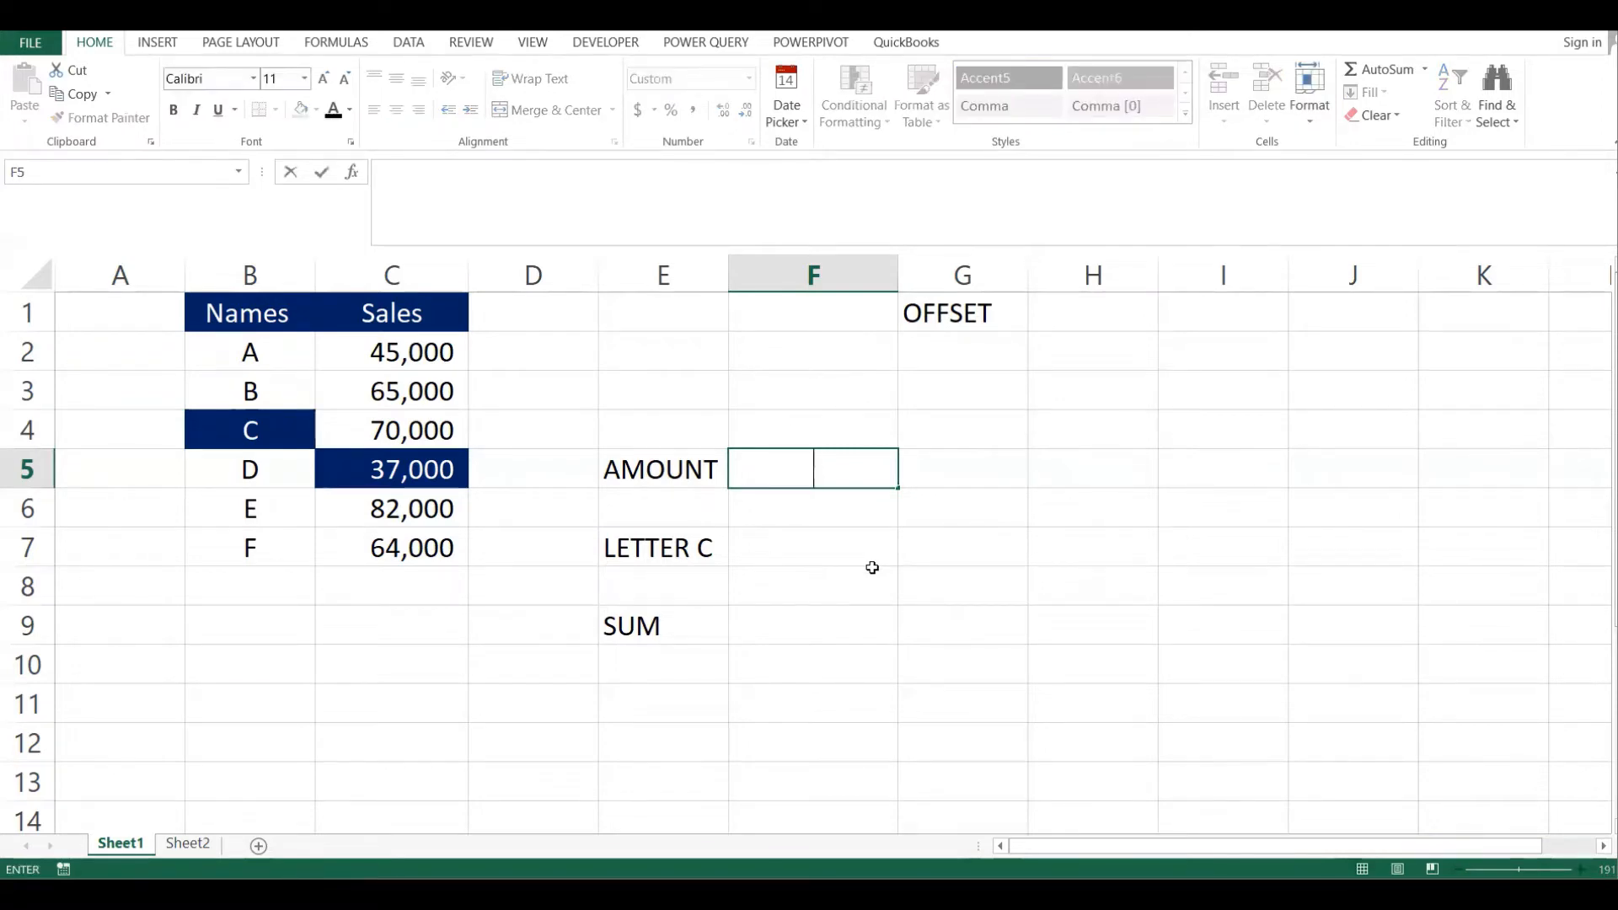
{"action": "left_click", "coordinate": [423, 463]}
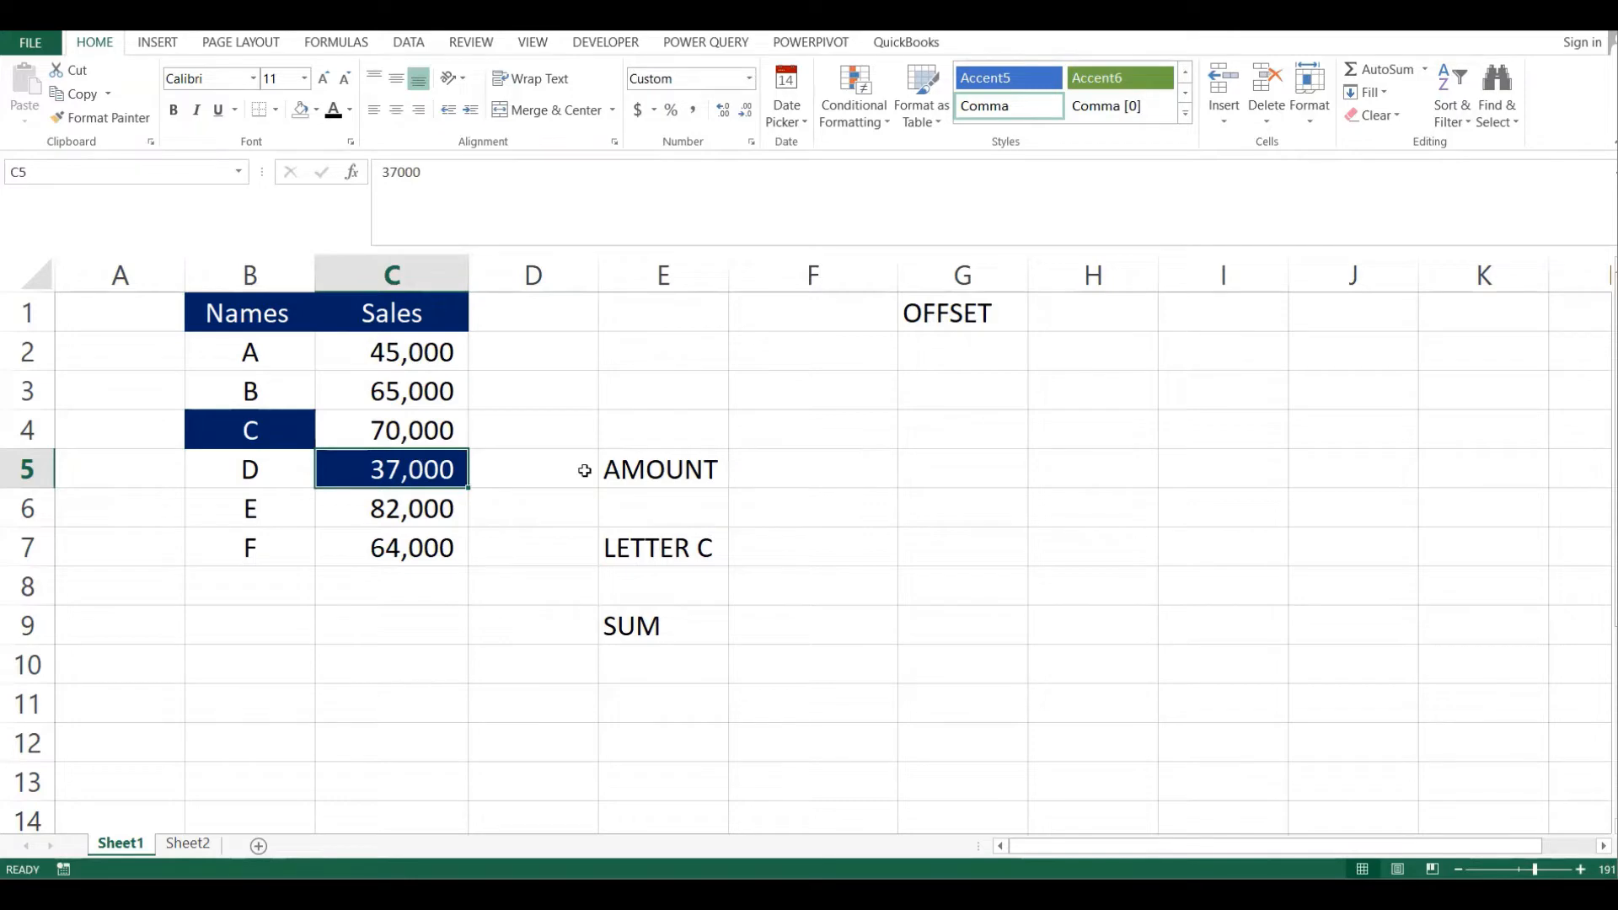
Begin an OFFSET formula in cell F5 beside AMOUNT, using the Sales header in C1 as the reference
{"action": "left_click", "coordinate": [819, 463]}
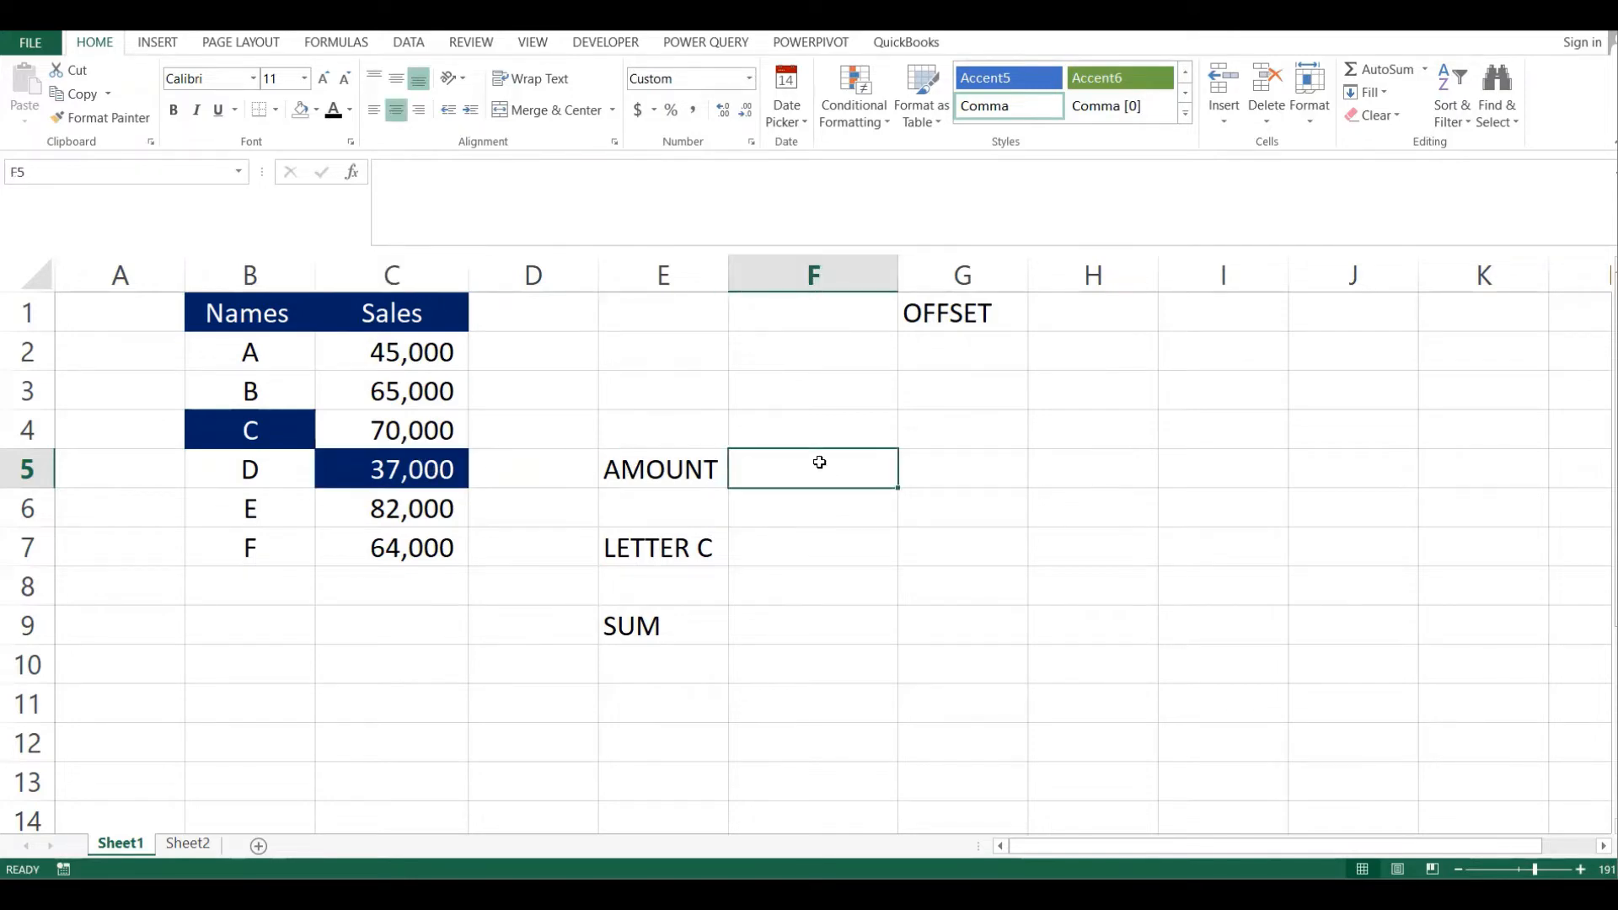
{"action": "type", "text": "=OF"}
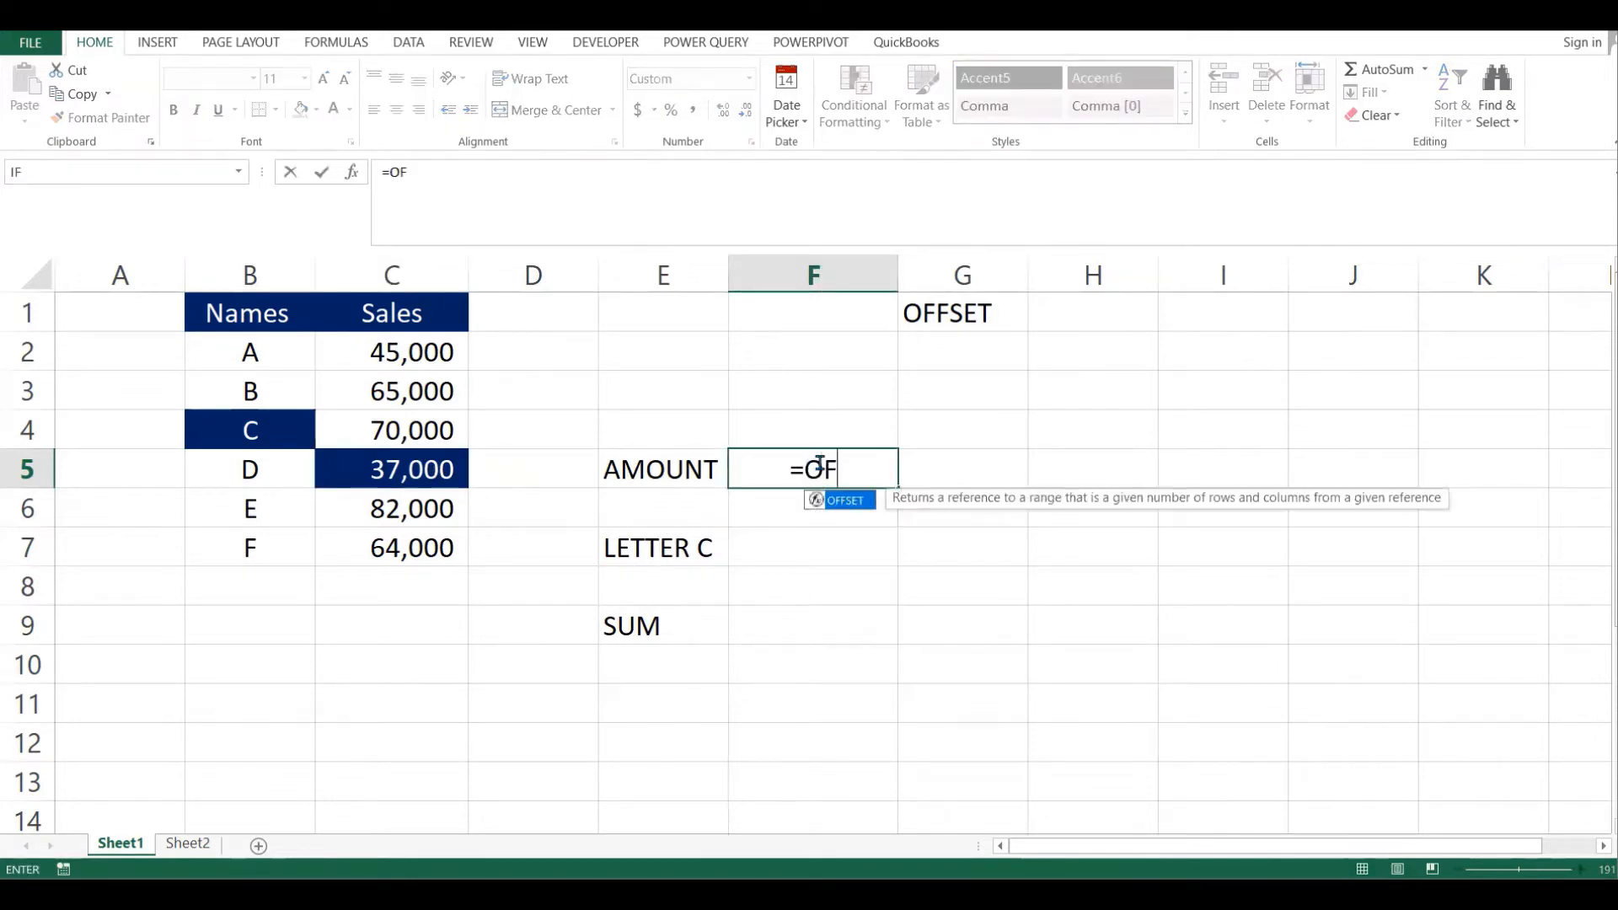
{"action": "type", "text": "FSET"}
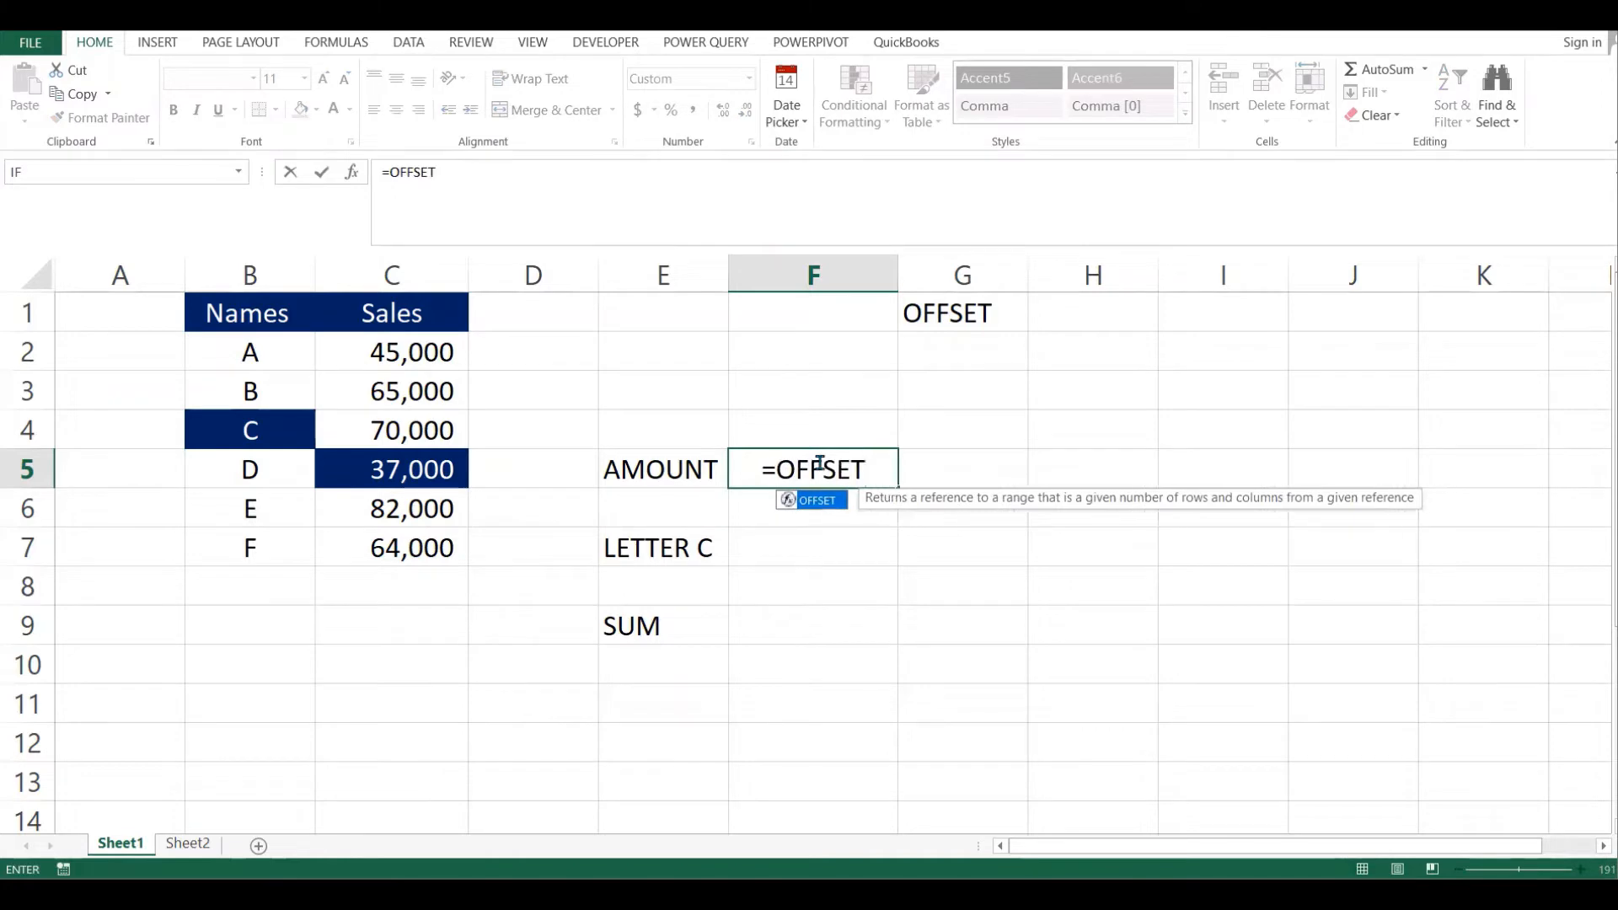
{"action": "type", "text": "("}
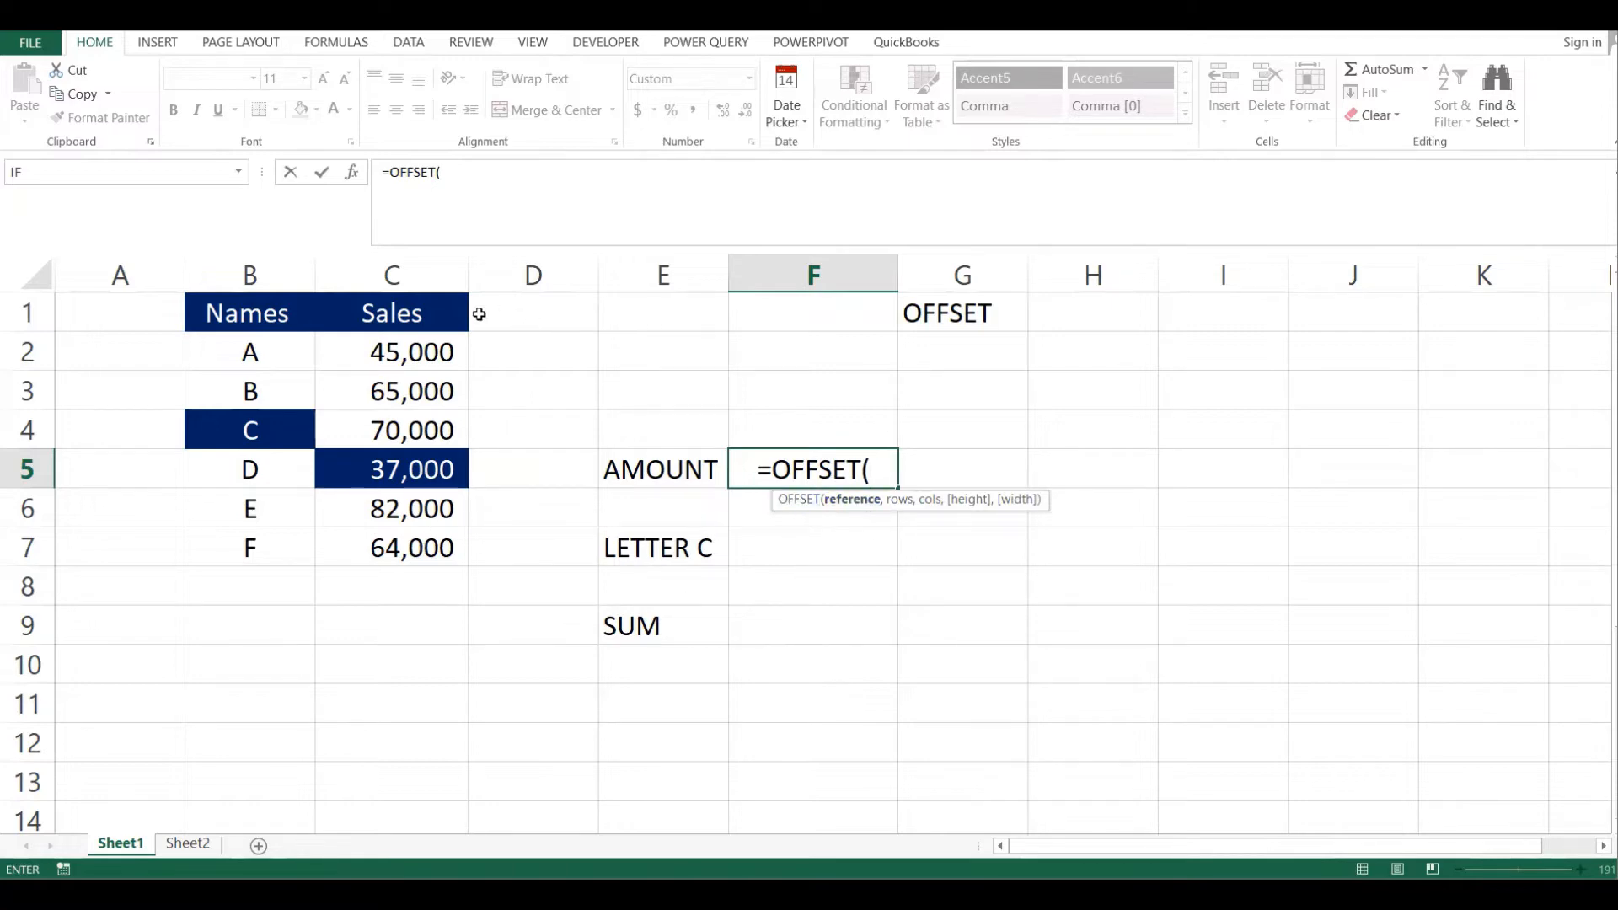
{"action": "left_click", "coordinate": [428, 317]}
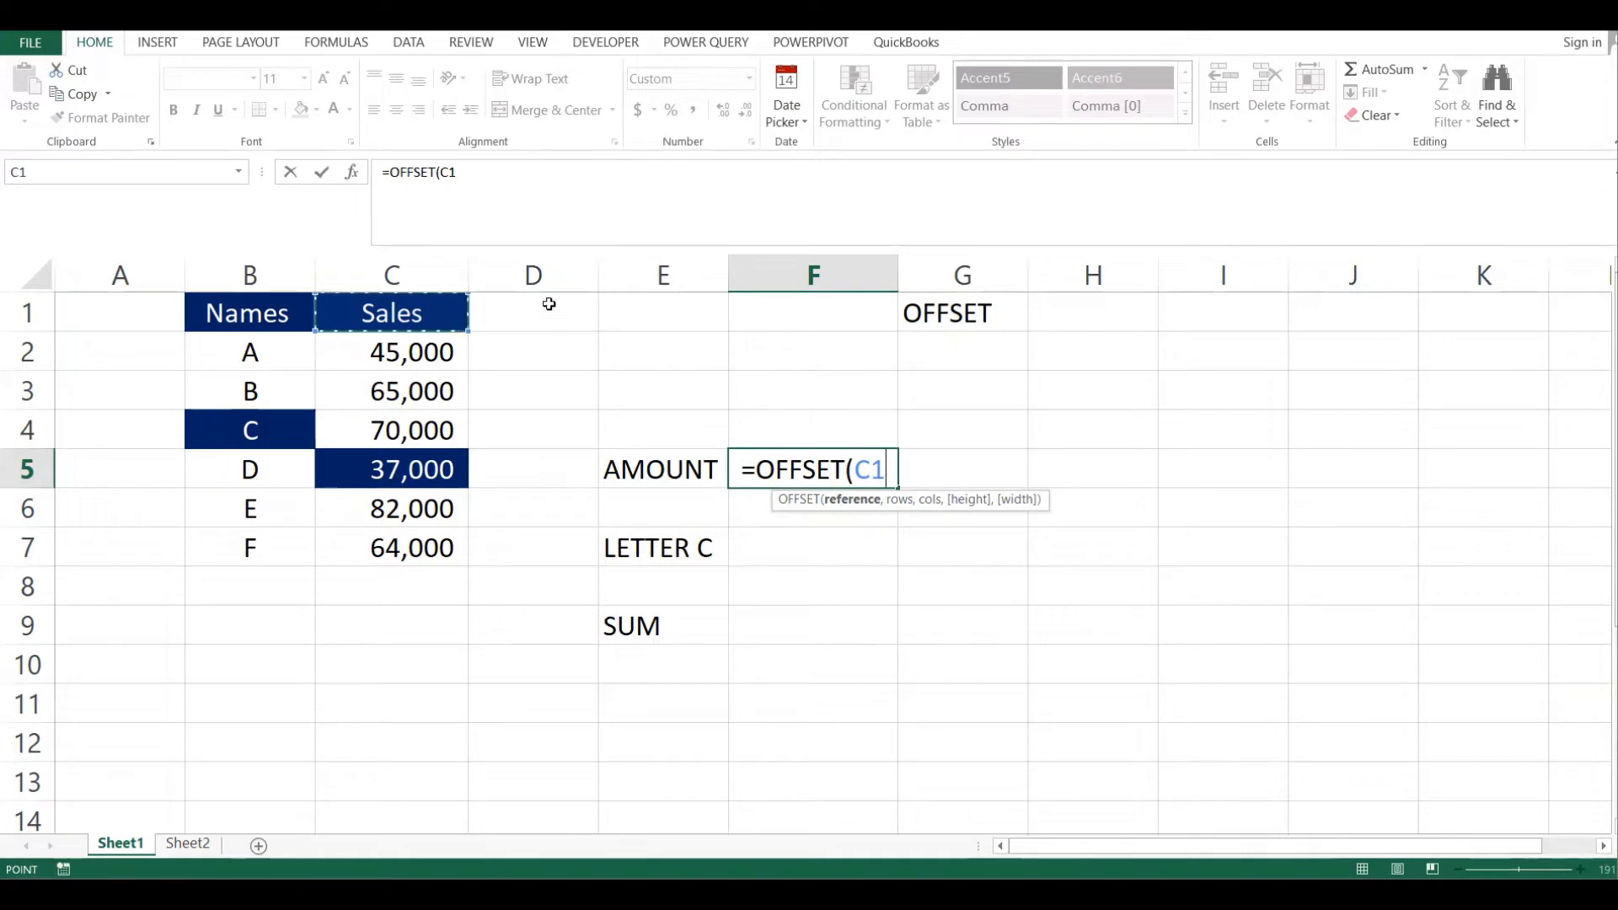
{"action": "left_click", "coordinate": [488, 188]}
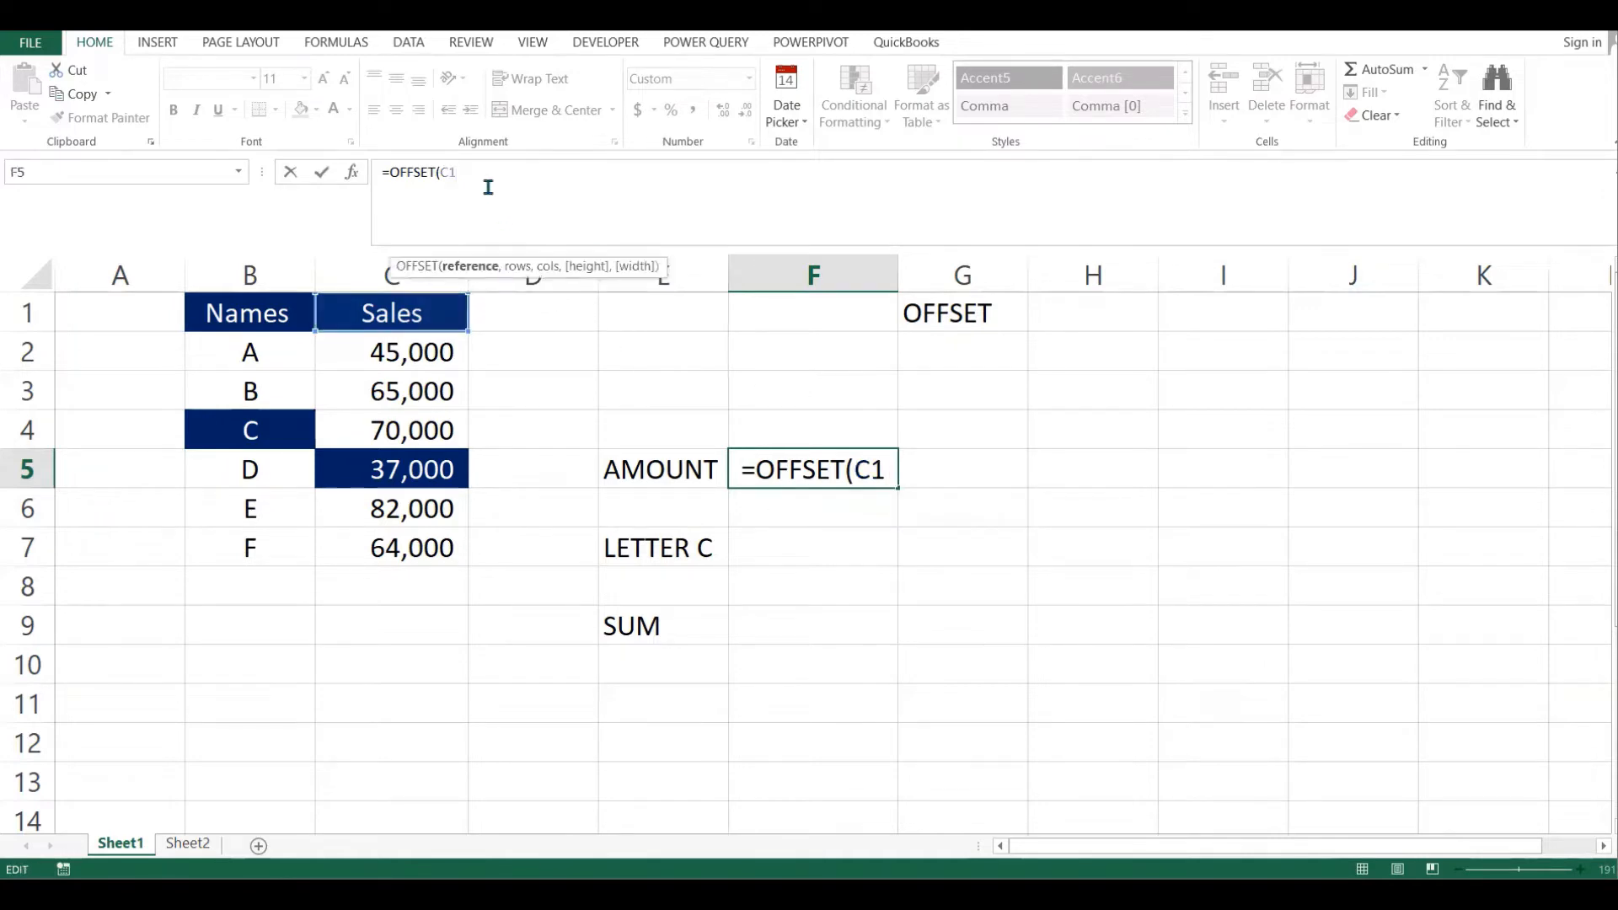
{"action": "type", "text": ","}
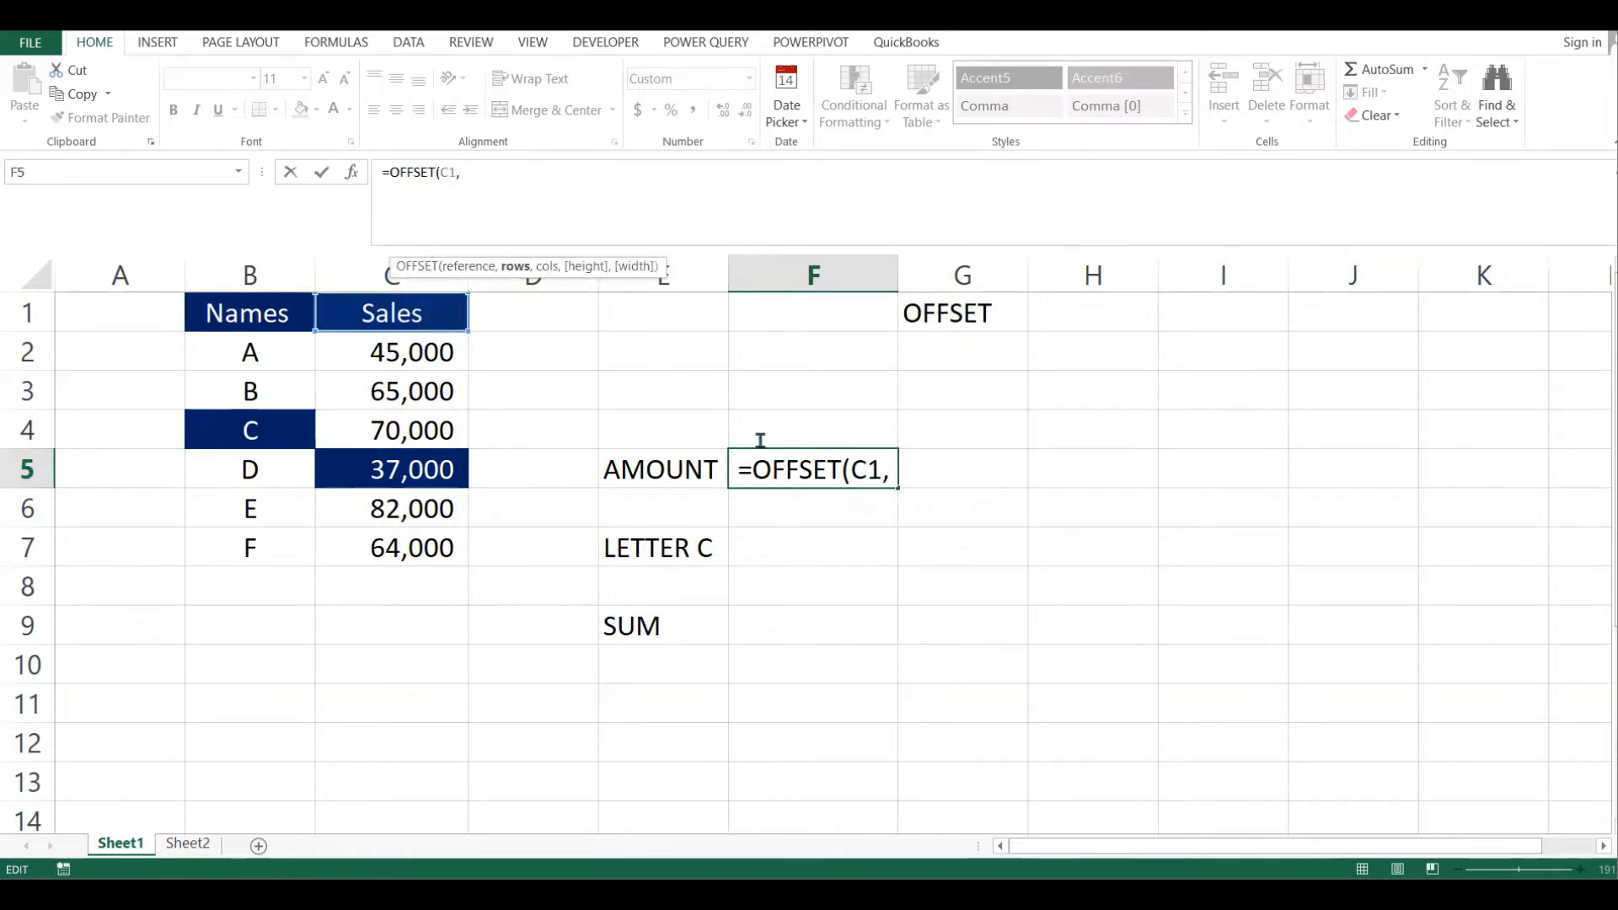
Complete the F5 formula with a rows argument of 4 and a columns argument of -1, giving =OFFSET(C1,4,-1)
{"action": "left_click", "coordinate": [795, 469]}
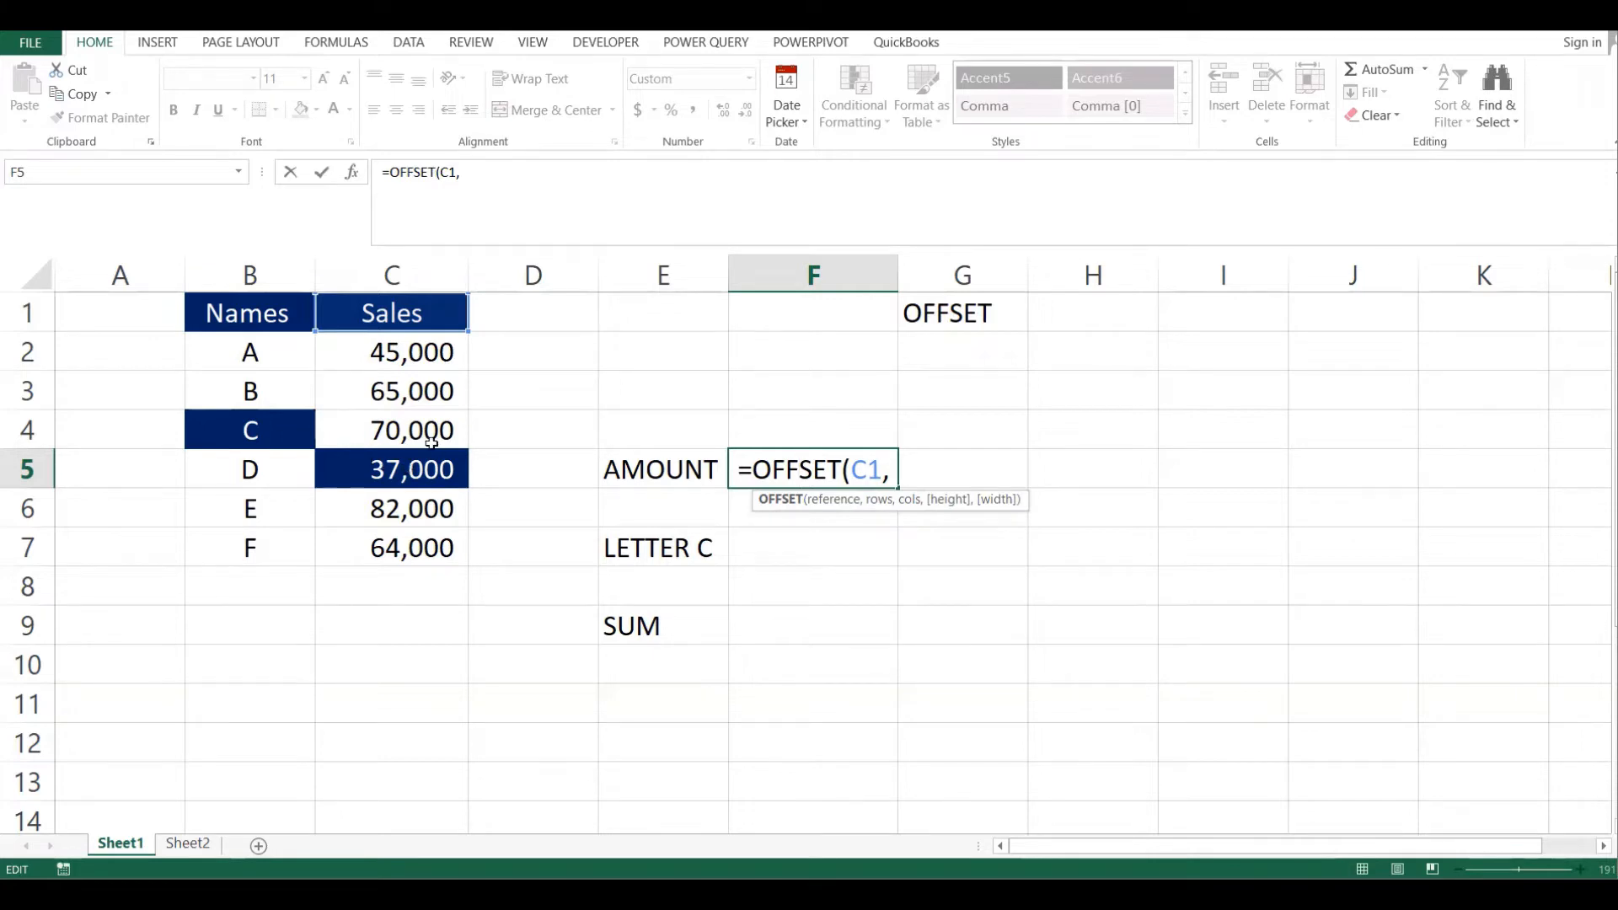
{"action": "left_click", "coordinate": [472, 174]}
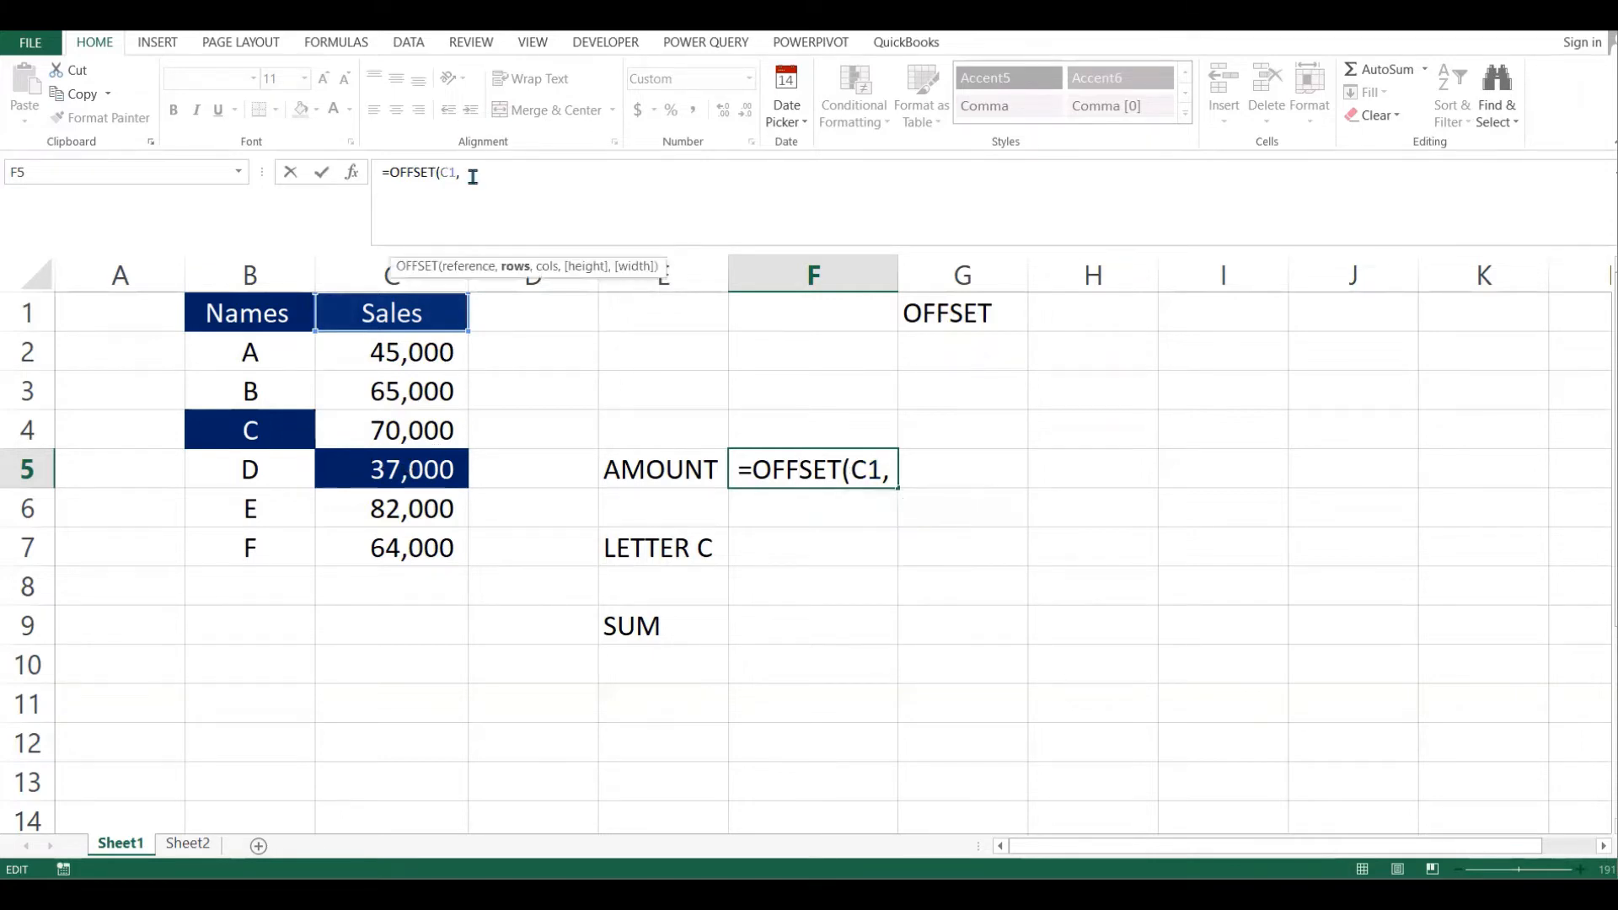
{"action": "type", "text": "4,"}
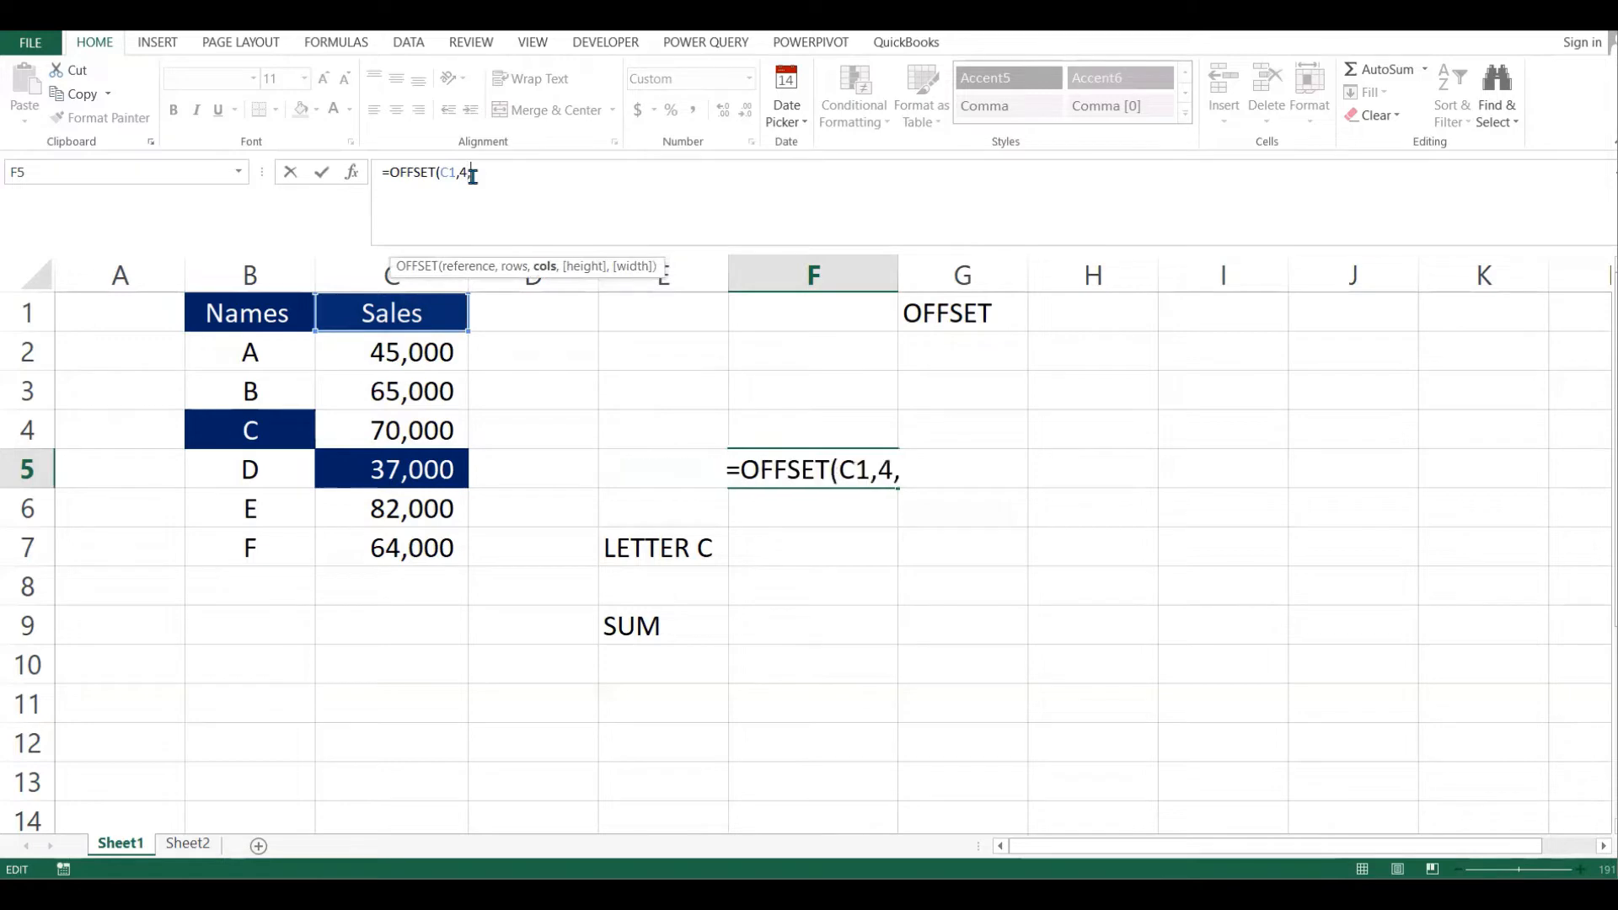
{"action": "left_click", "coordinate": [869, 479]}
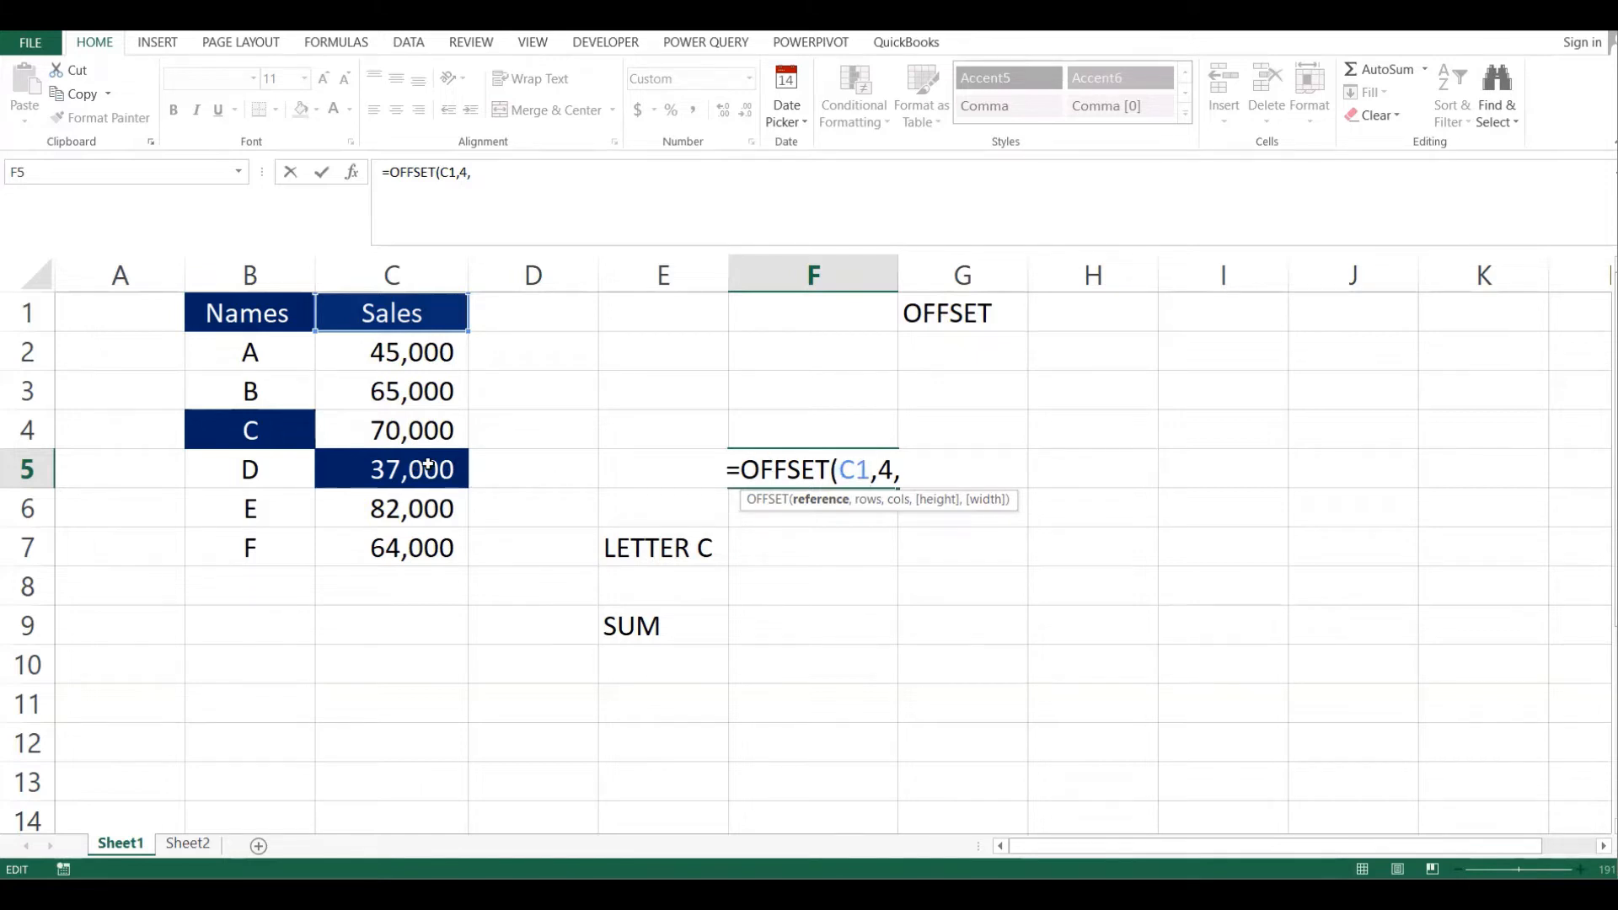
{"action": "left_click", "coordinate": [908, 474]}
{"action": "type", "text": "0"}
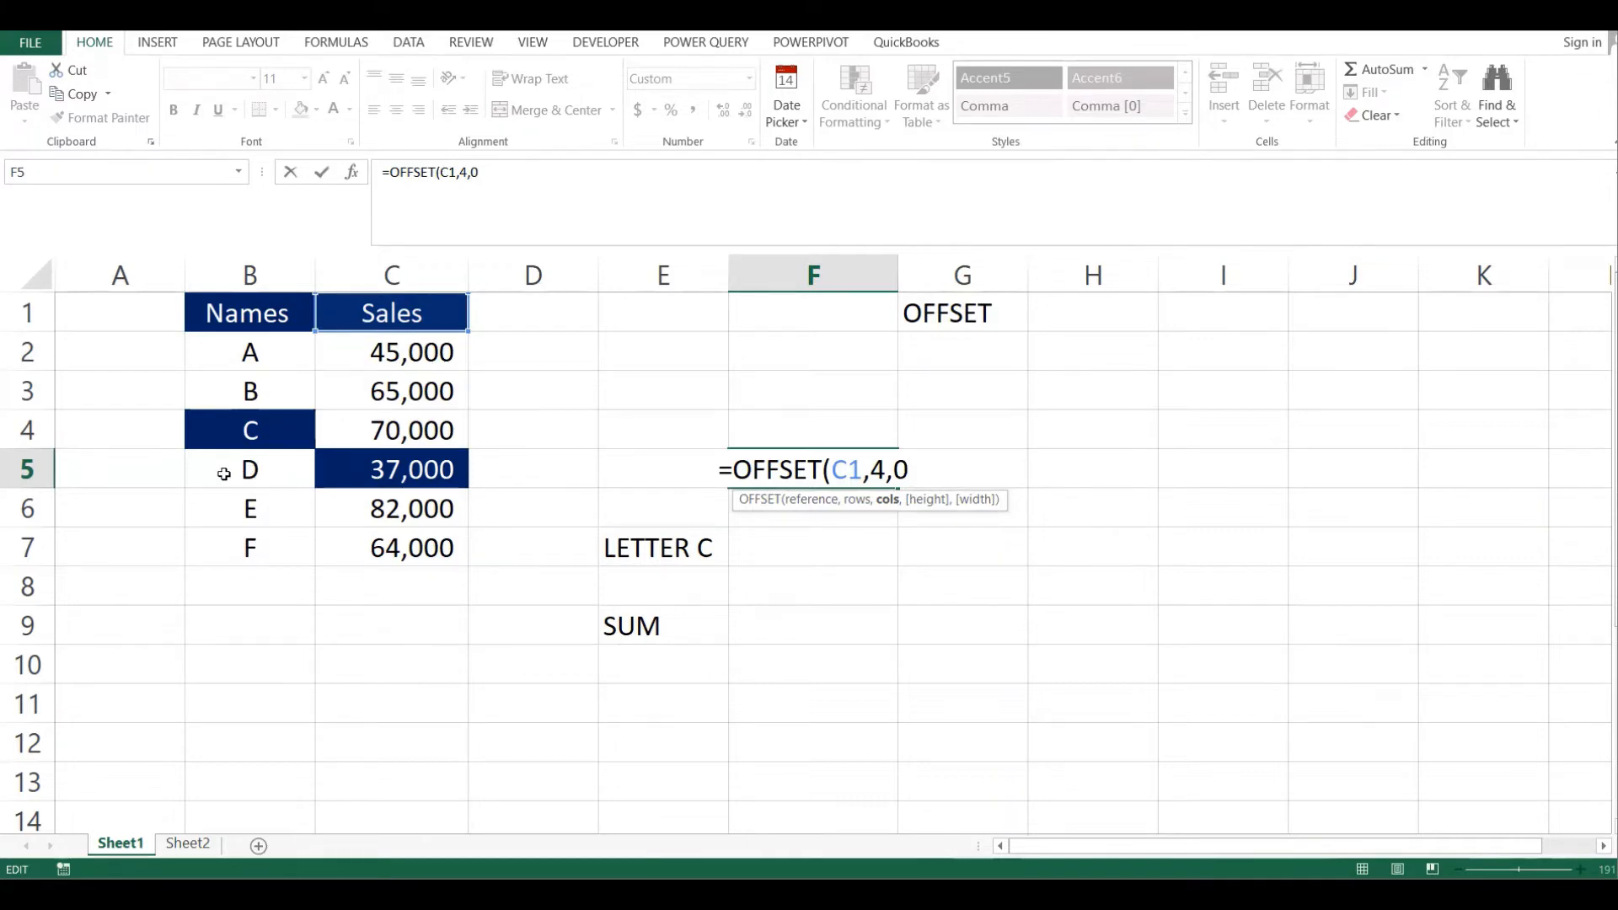
{"action": "key", "text": "BackSpace"}
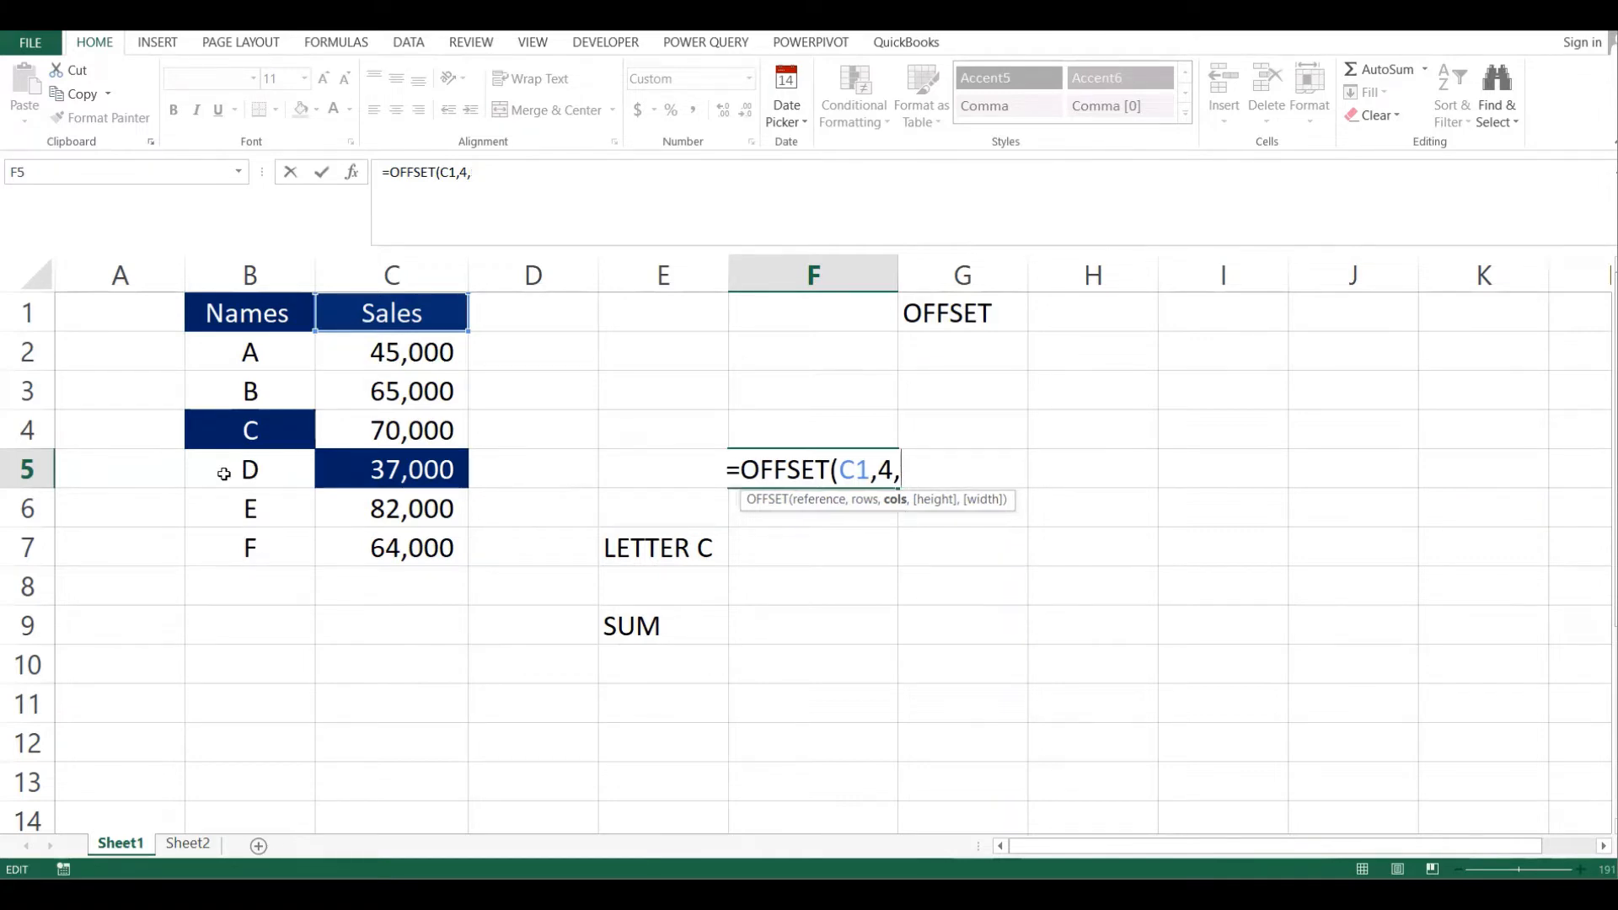
{"action": "type", "text": "-1"}
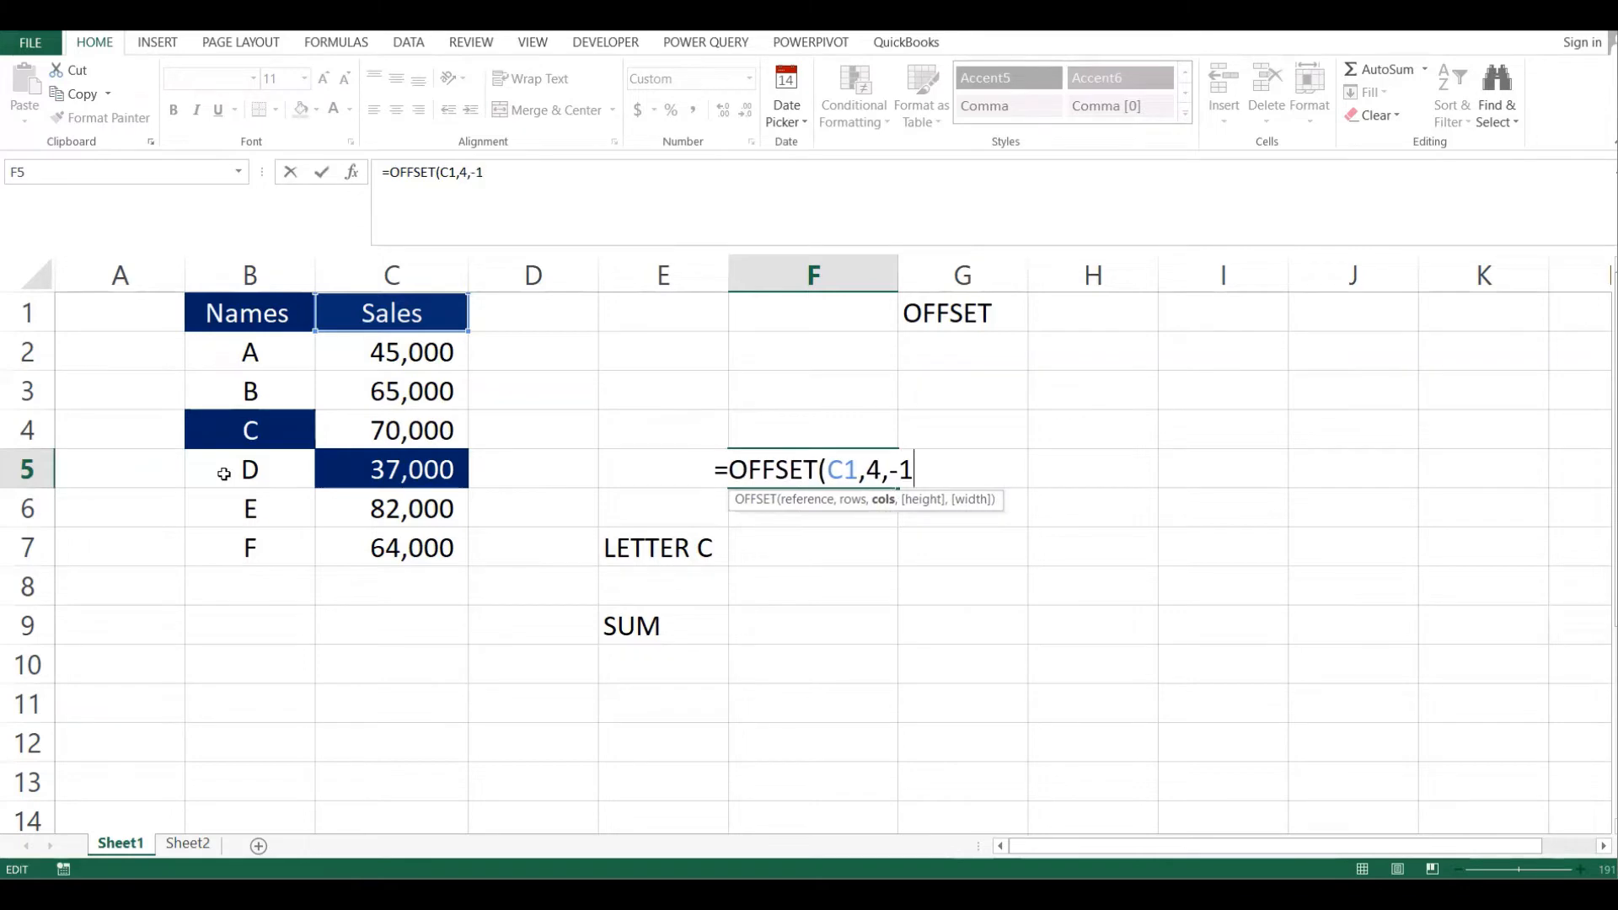
{"action": "type", "text": ")"}
{"action": "key", "text": "Return"}
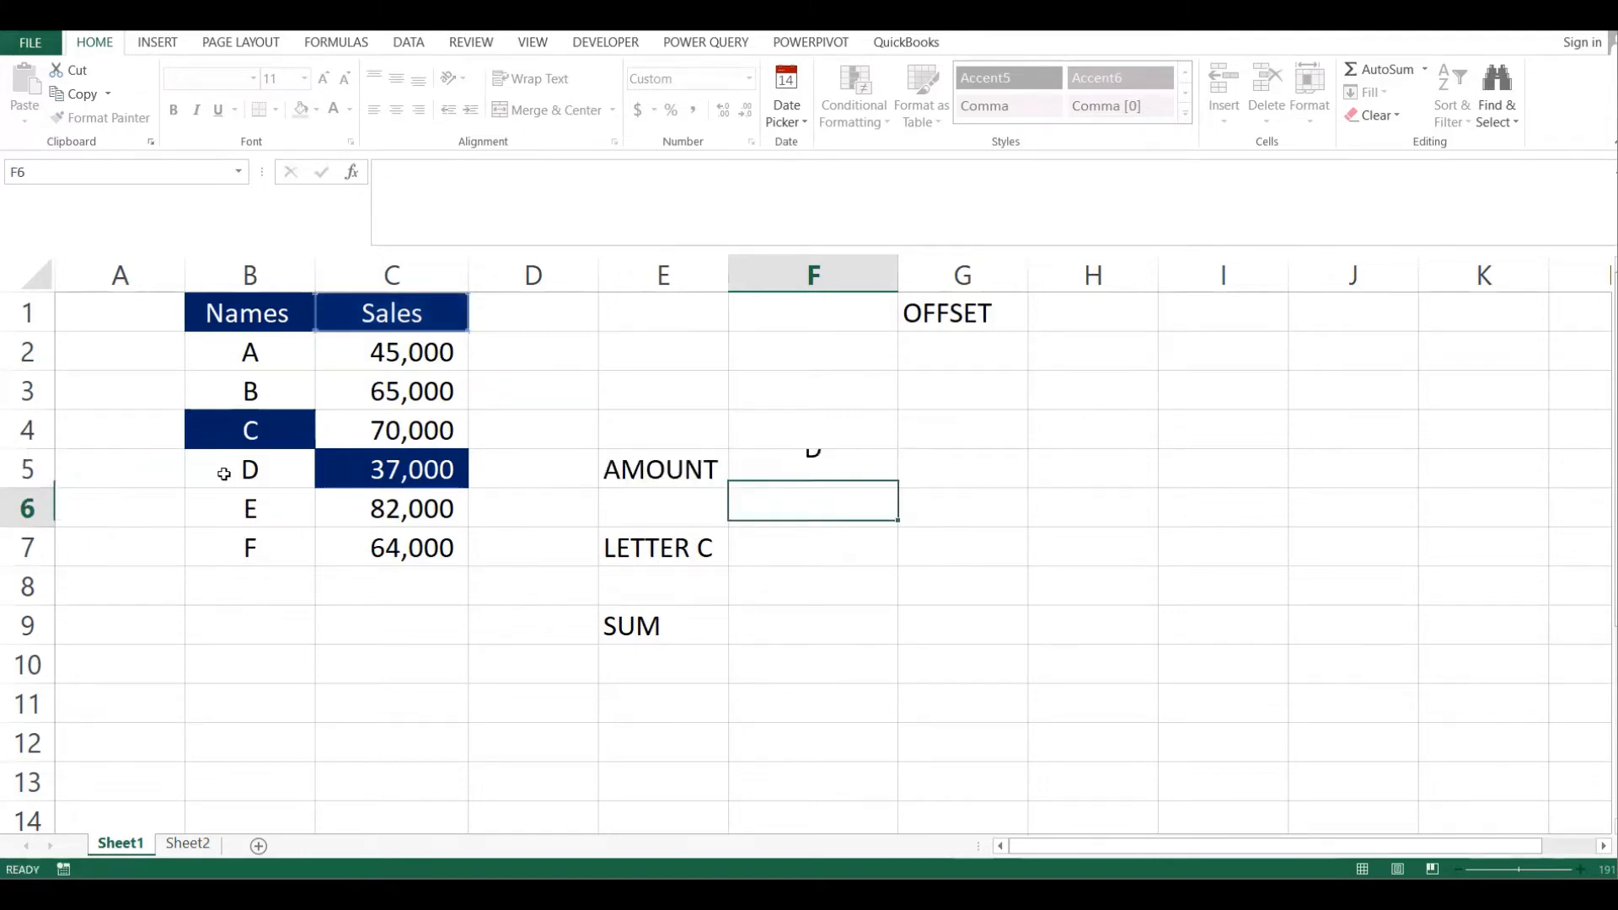
Compare F5 with cells B5 and C5, and change its formula's columns argument to 0
{"action": "left_click", "coordinate": [797, 472]}
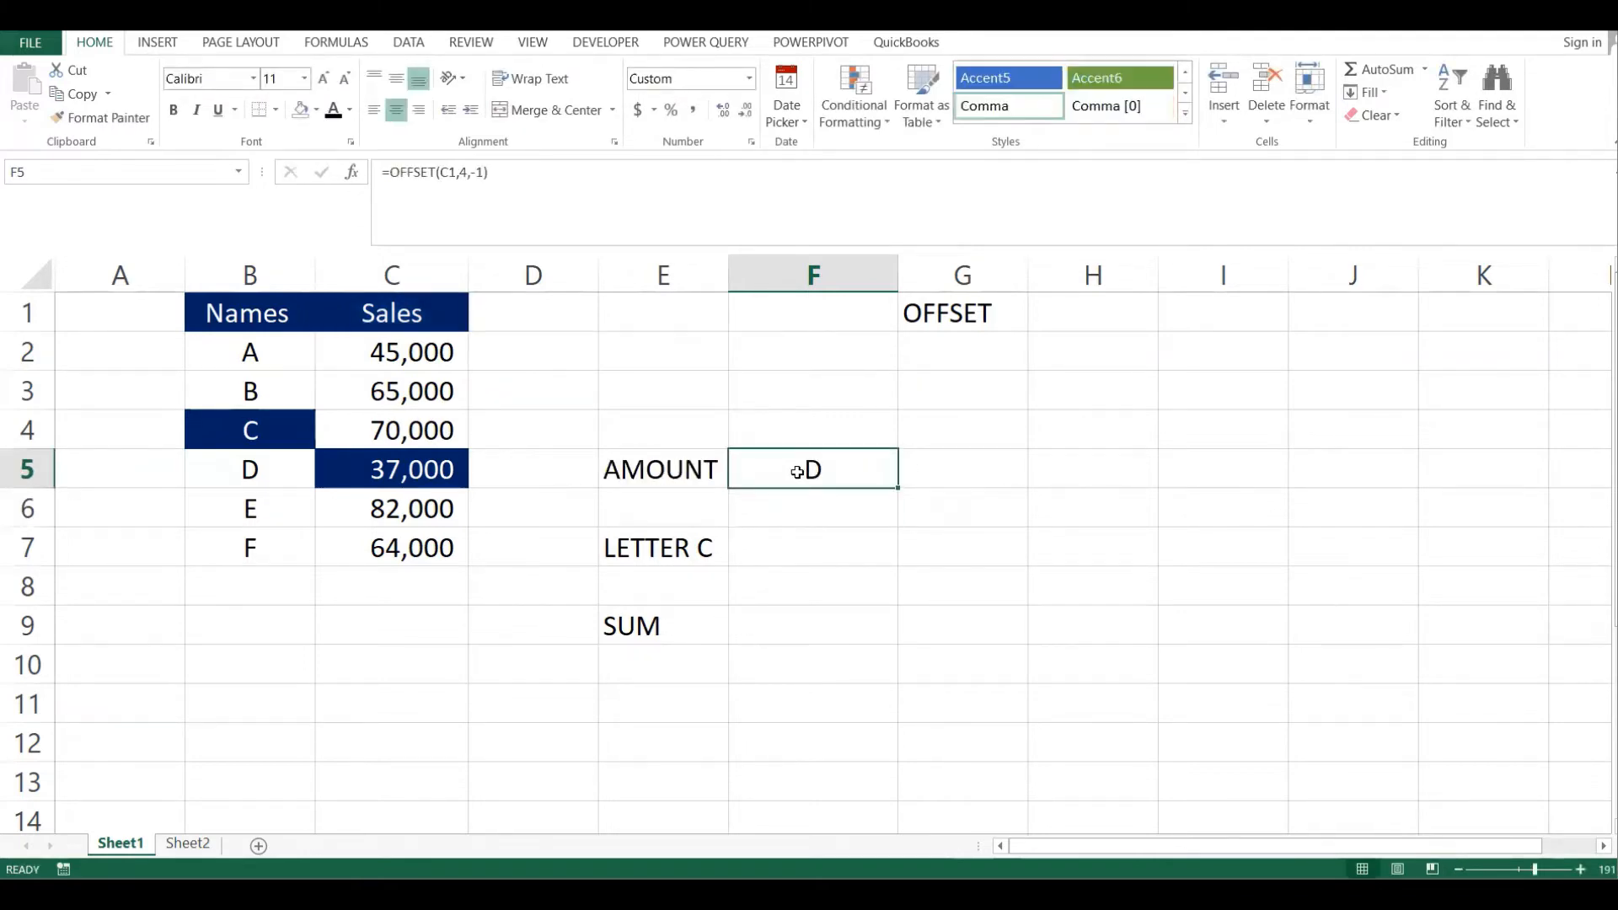
{"action": "left_click", "coordinate": [245, 469]}
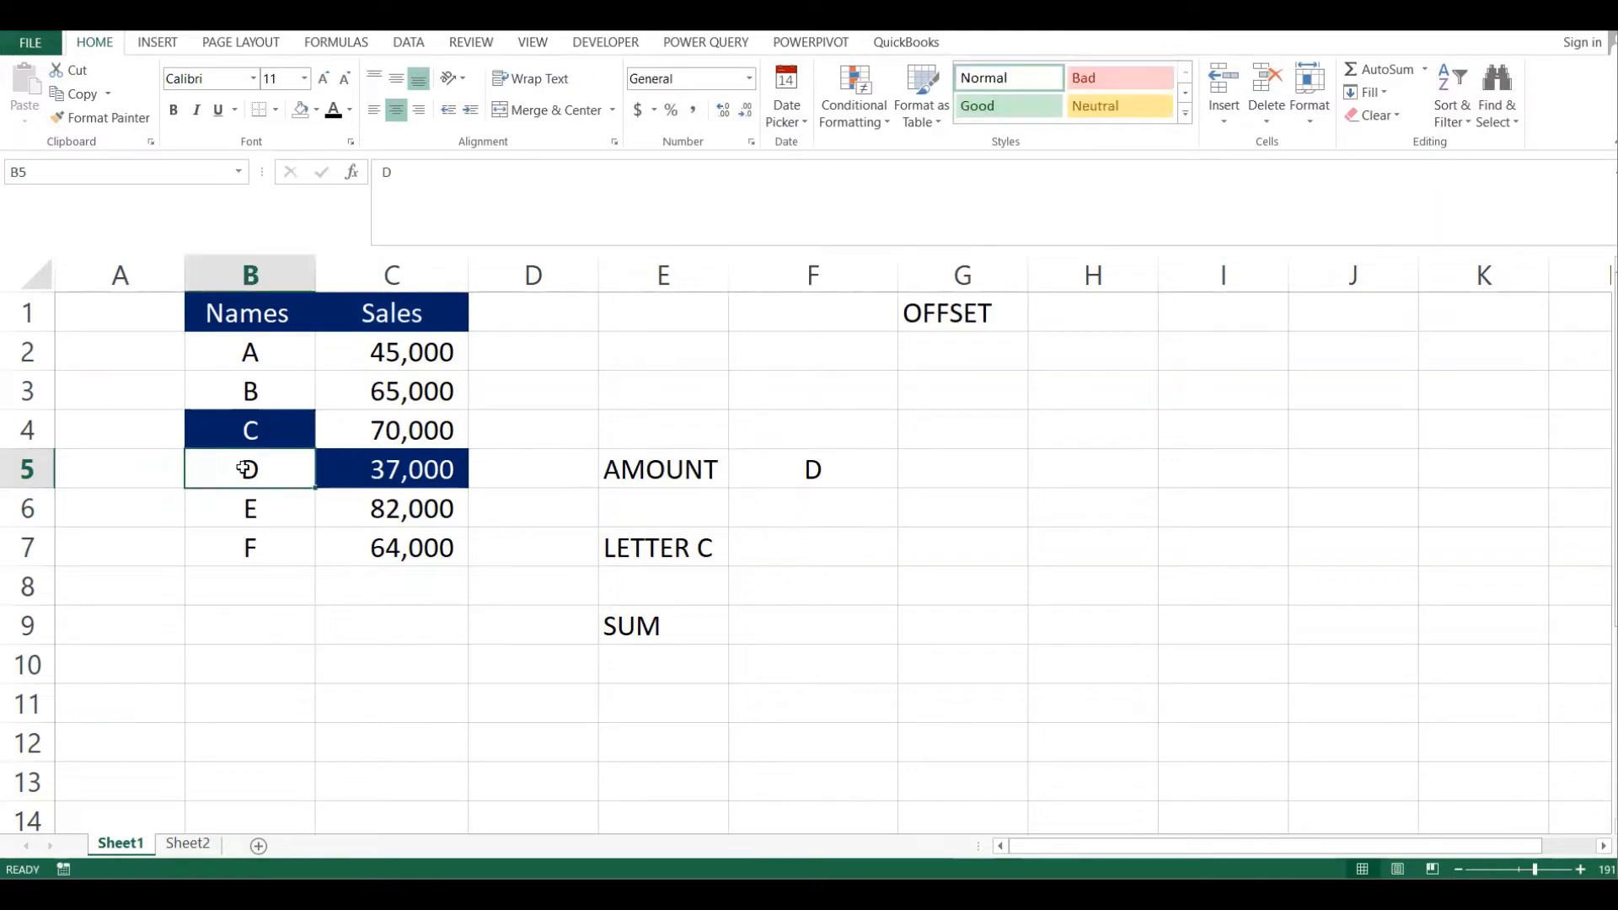
{"action": "left_click", "coordinate": [437, 469]}
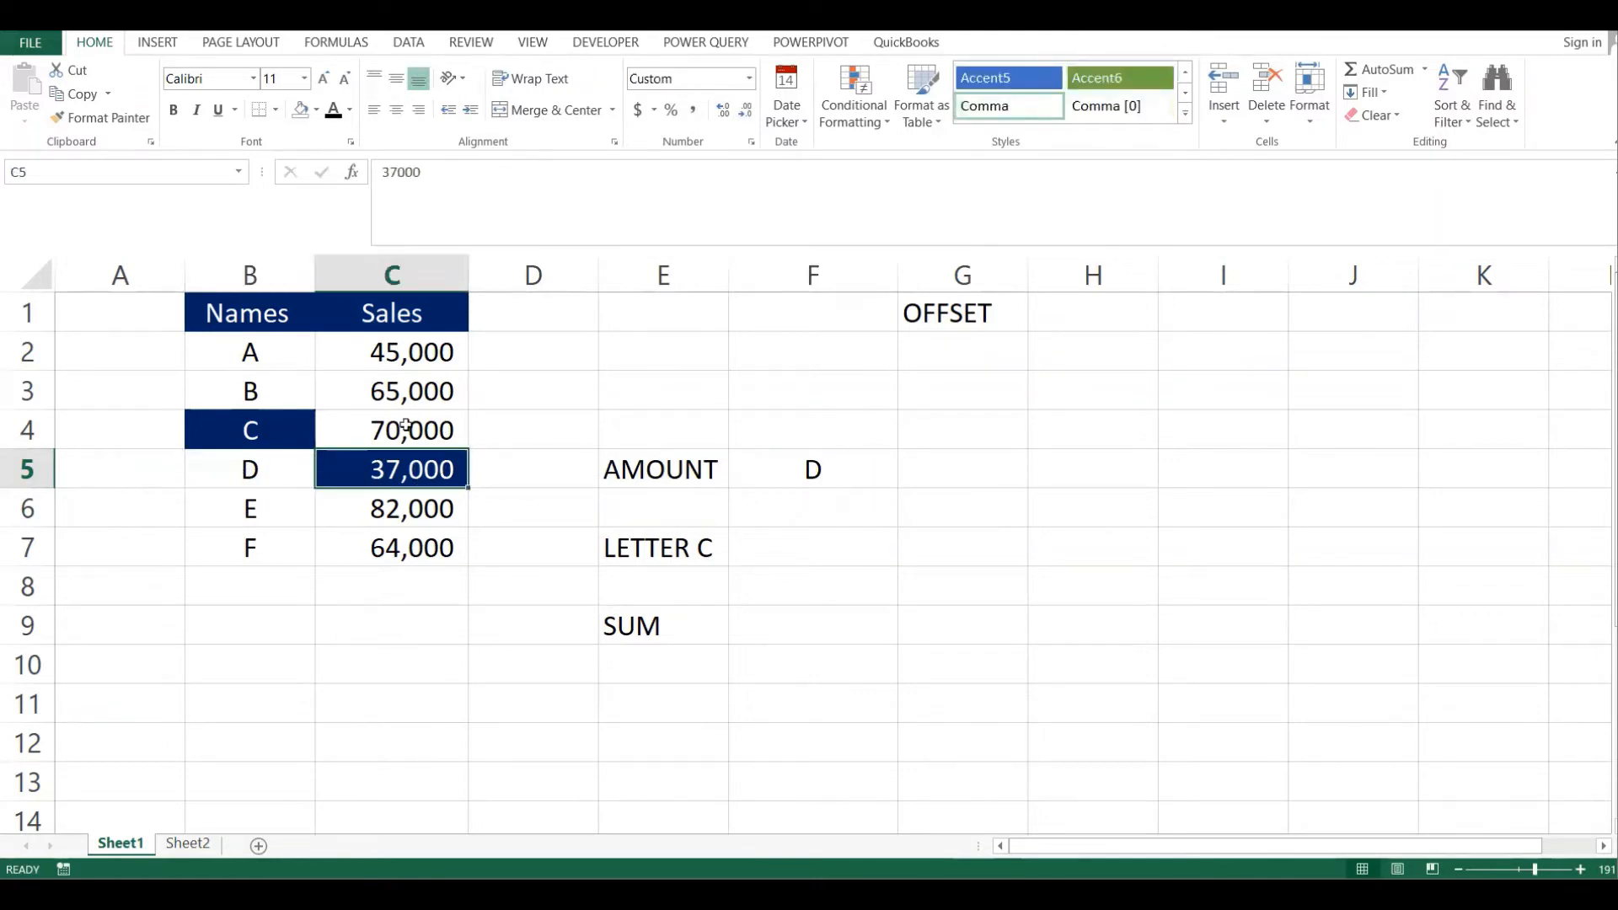
{"action": "left_click", "coordinate": [824, 462]}
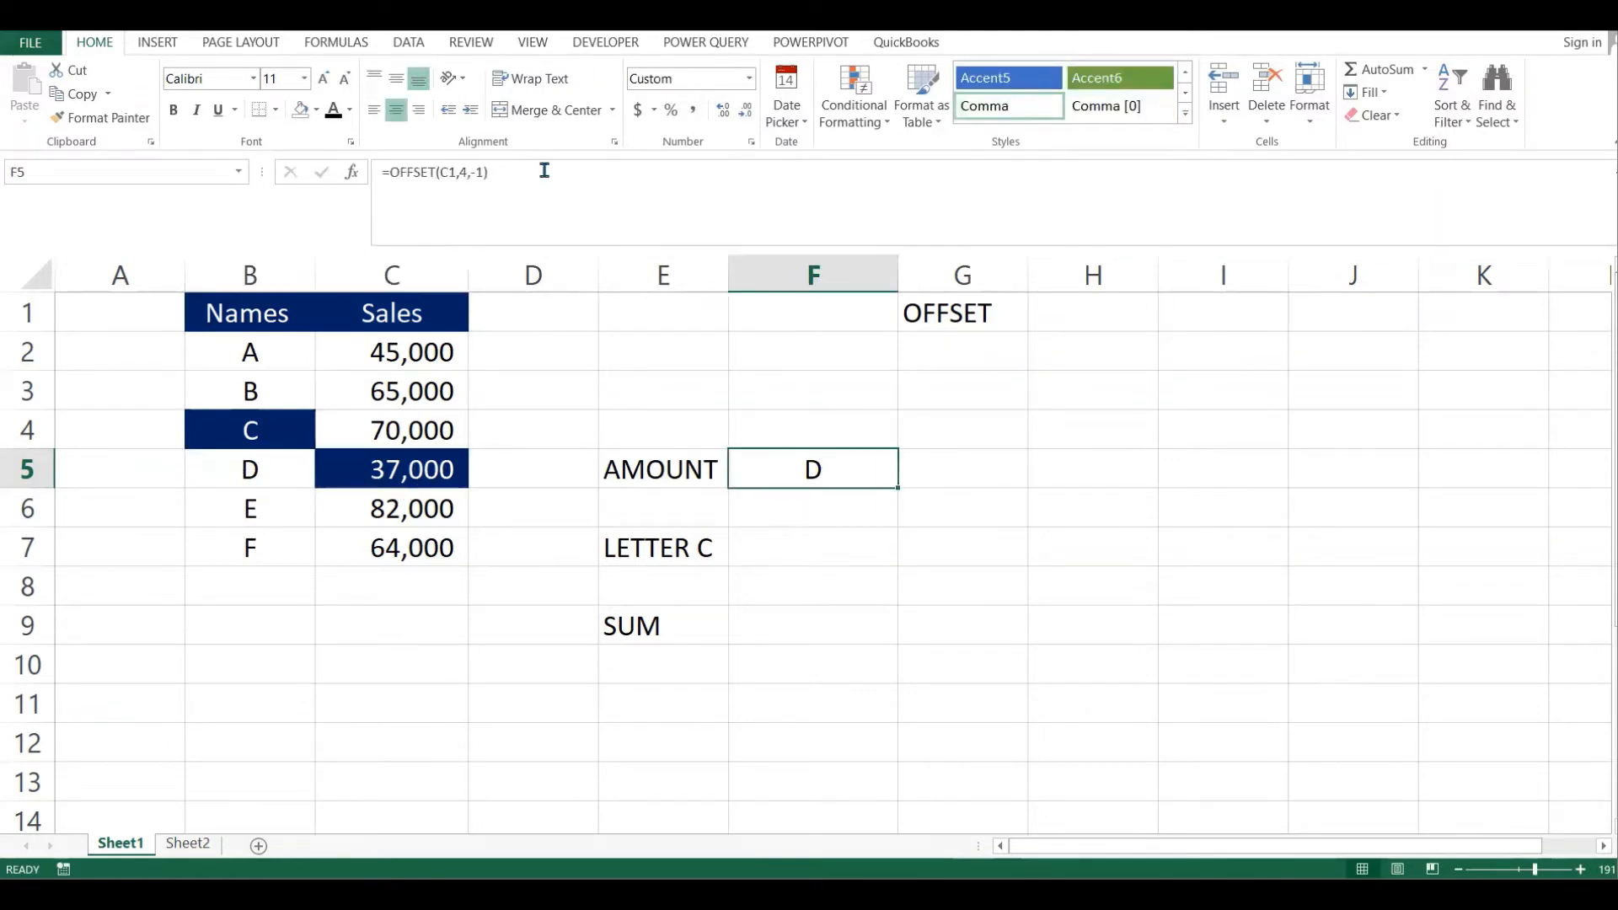
{"action": "left_click", "coordinate": [486, 176]}
{"action": "key", "text": "BackSpace"}
{"action": "key", "text": "BackSpace"}
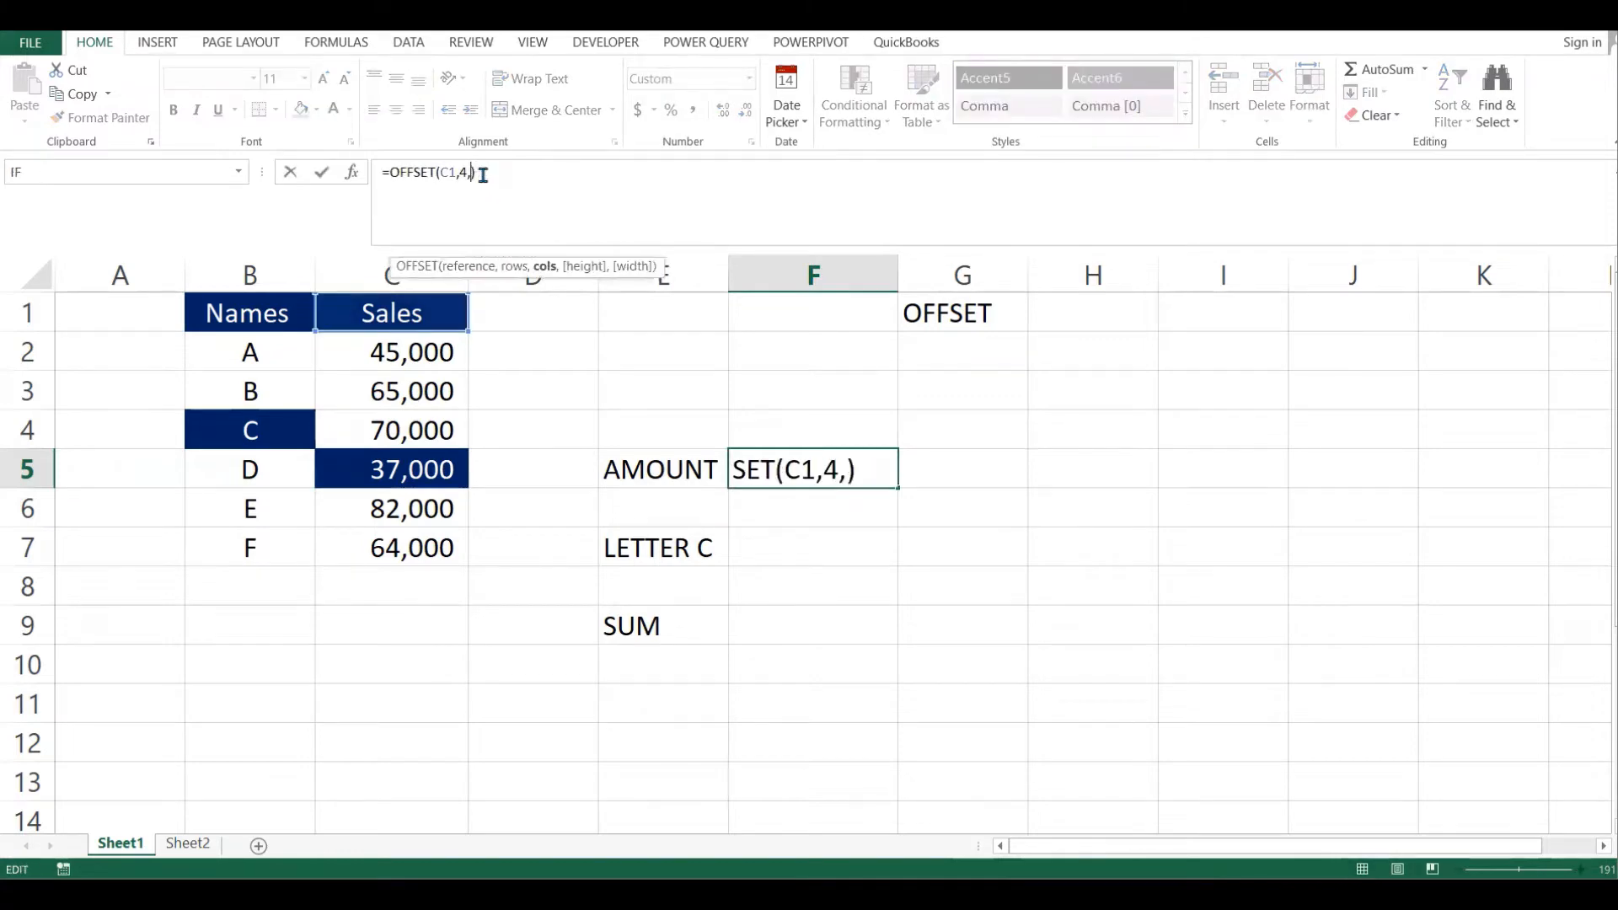
{"action": "type", "text": "0"}
{"action": "key", "text": "Return"}
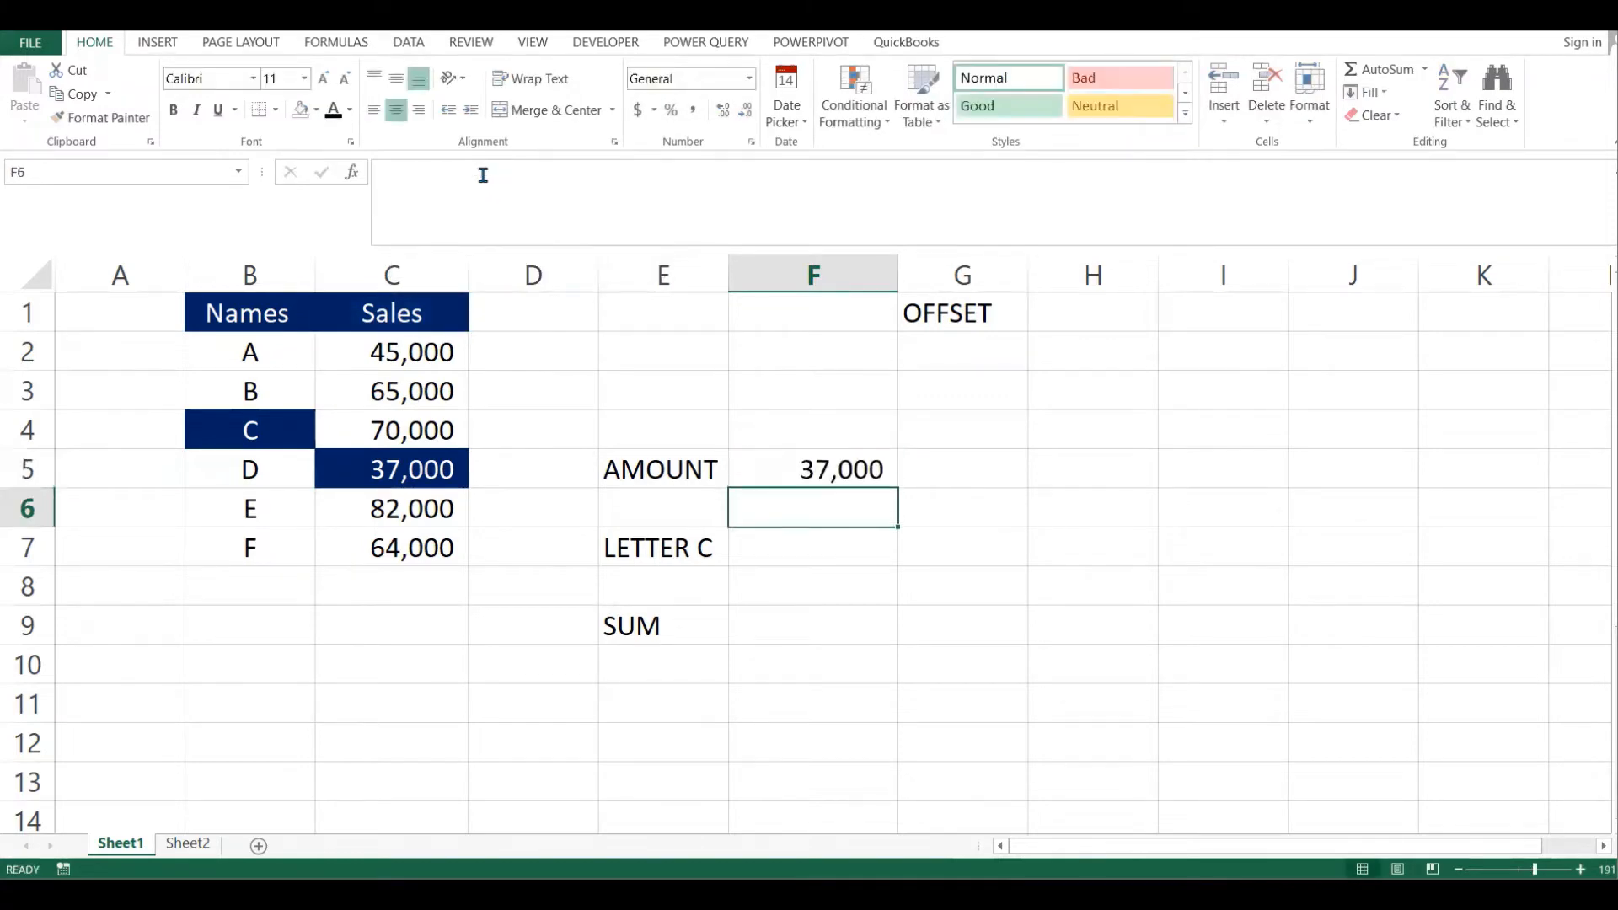
Add a height of 1 and a width of 1 to the F5 formula, making it =OFFSET(C1,4,0,1,1)
{"action": "left_click", "coordinate": [844, 478]}
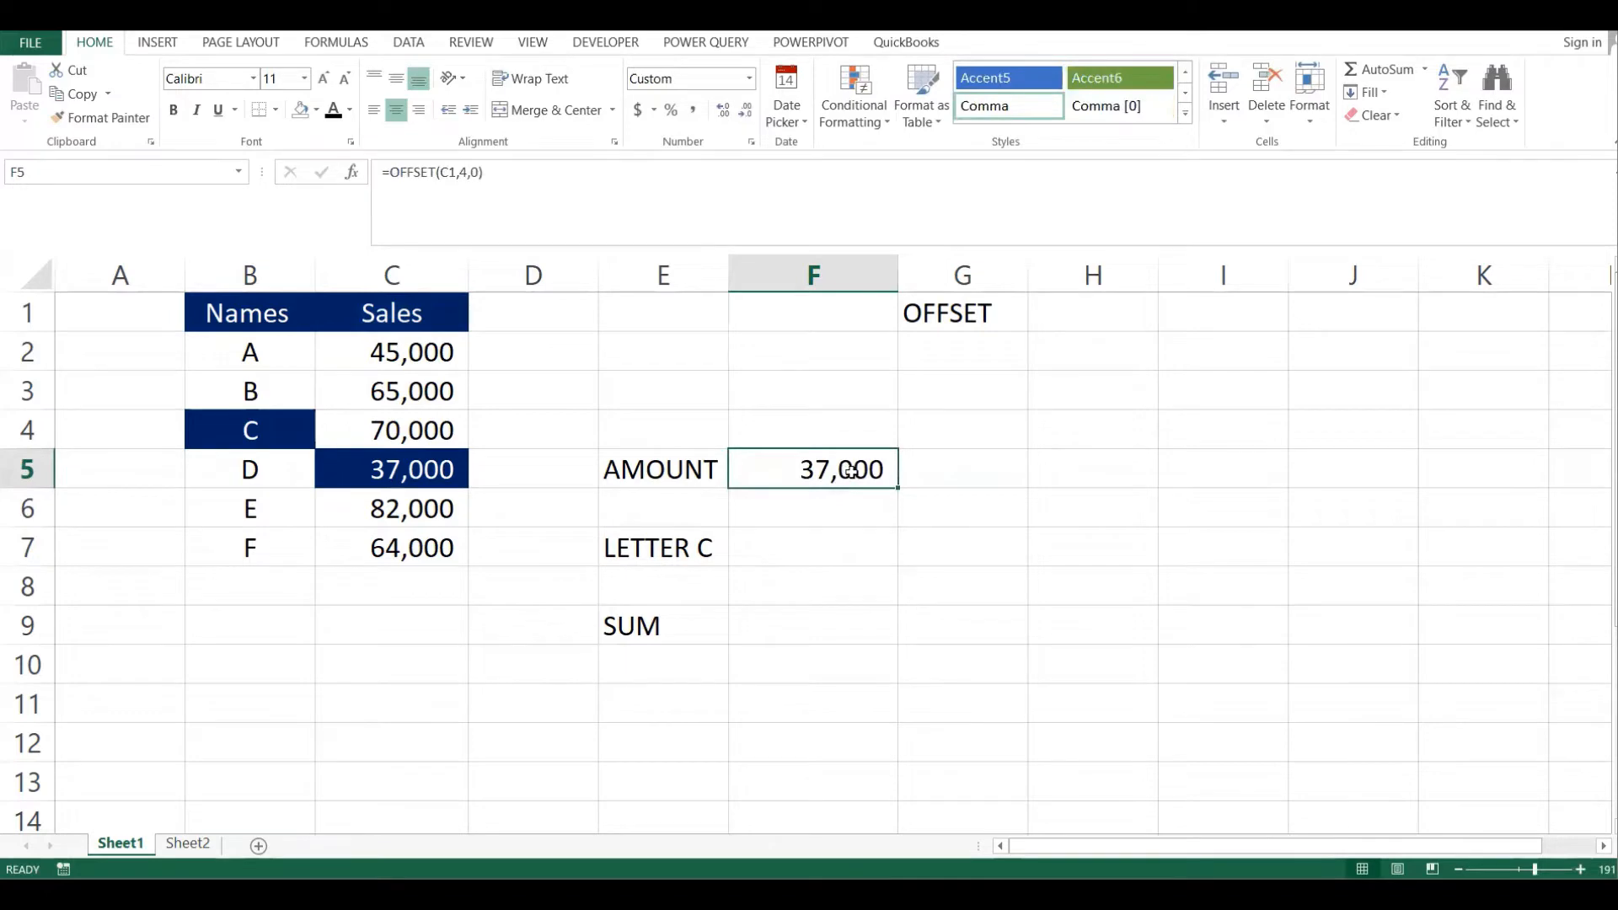
{"action": "double_click", "coordinate": [851, 471]}
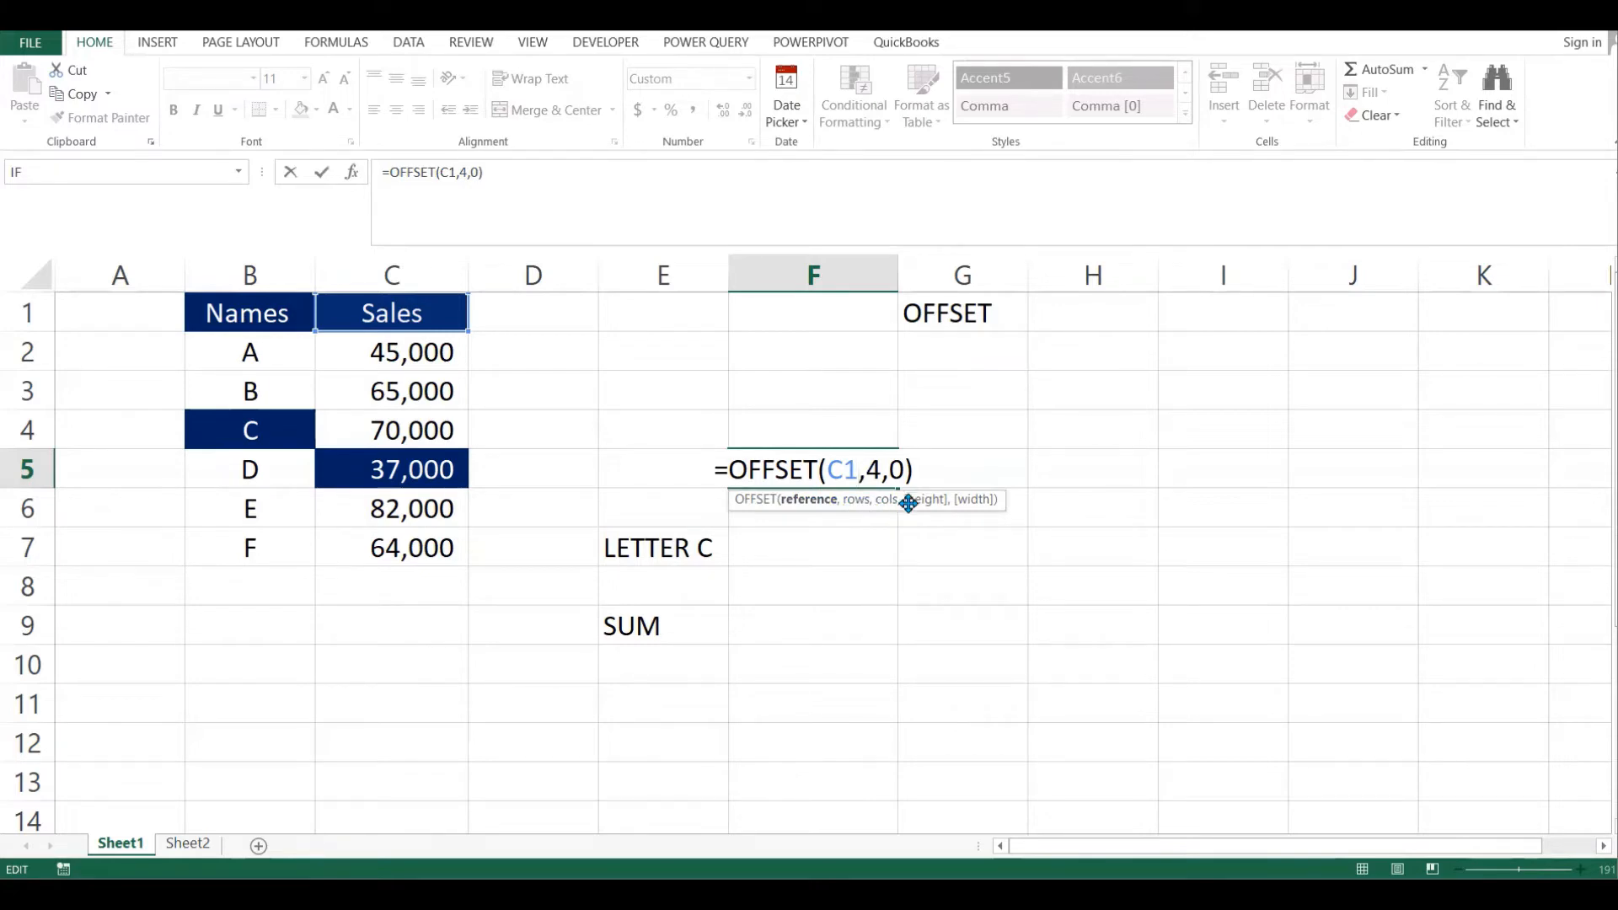
{"action": "left_click", "coordinate": [902, 476]}
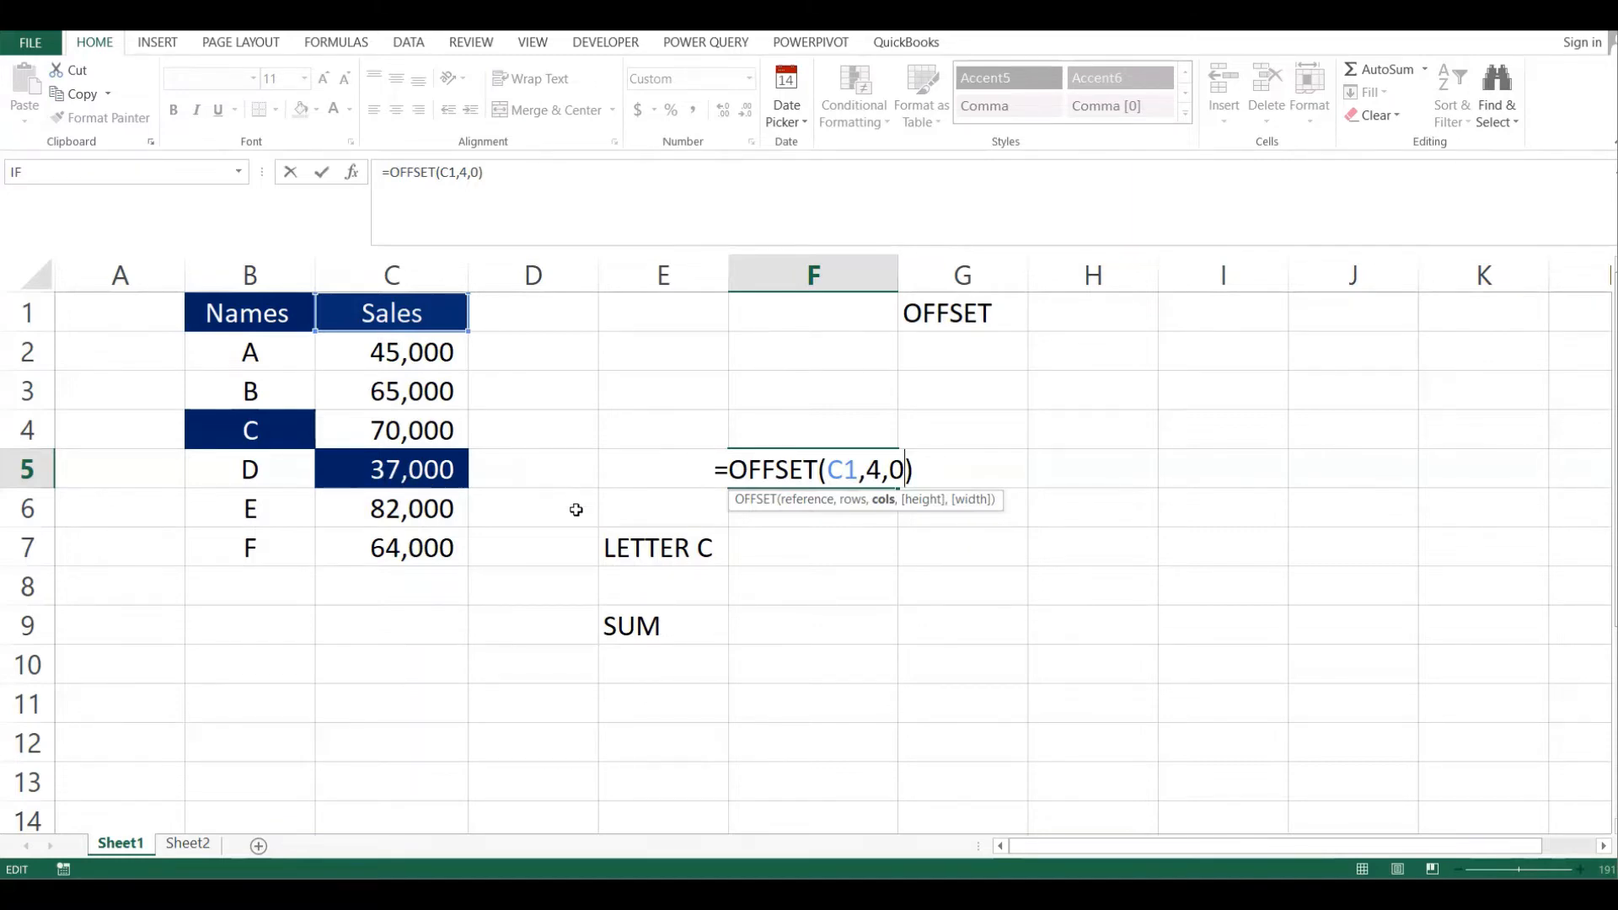
{"action": "type", "text": ",1"}
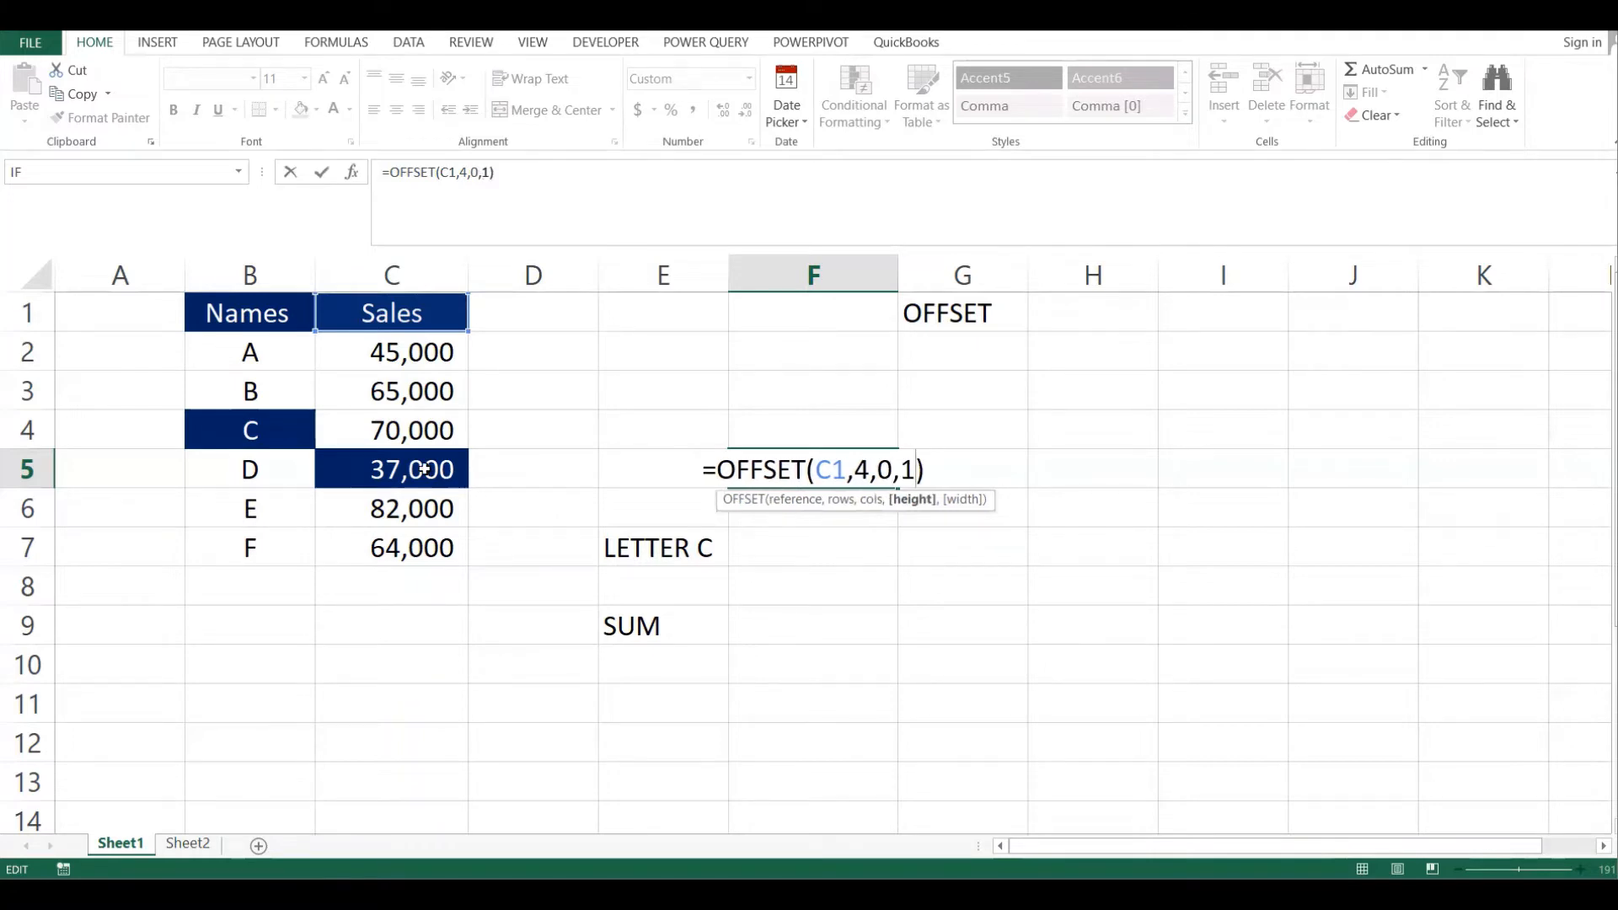
{"action": "type", "text": ","}
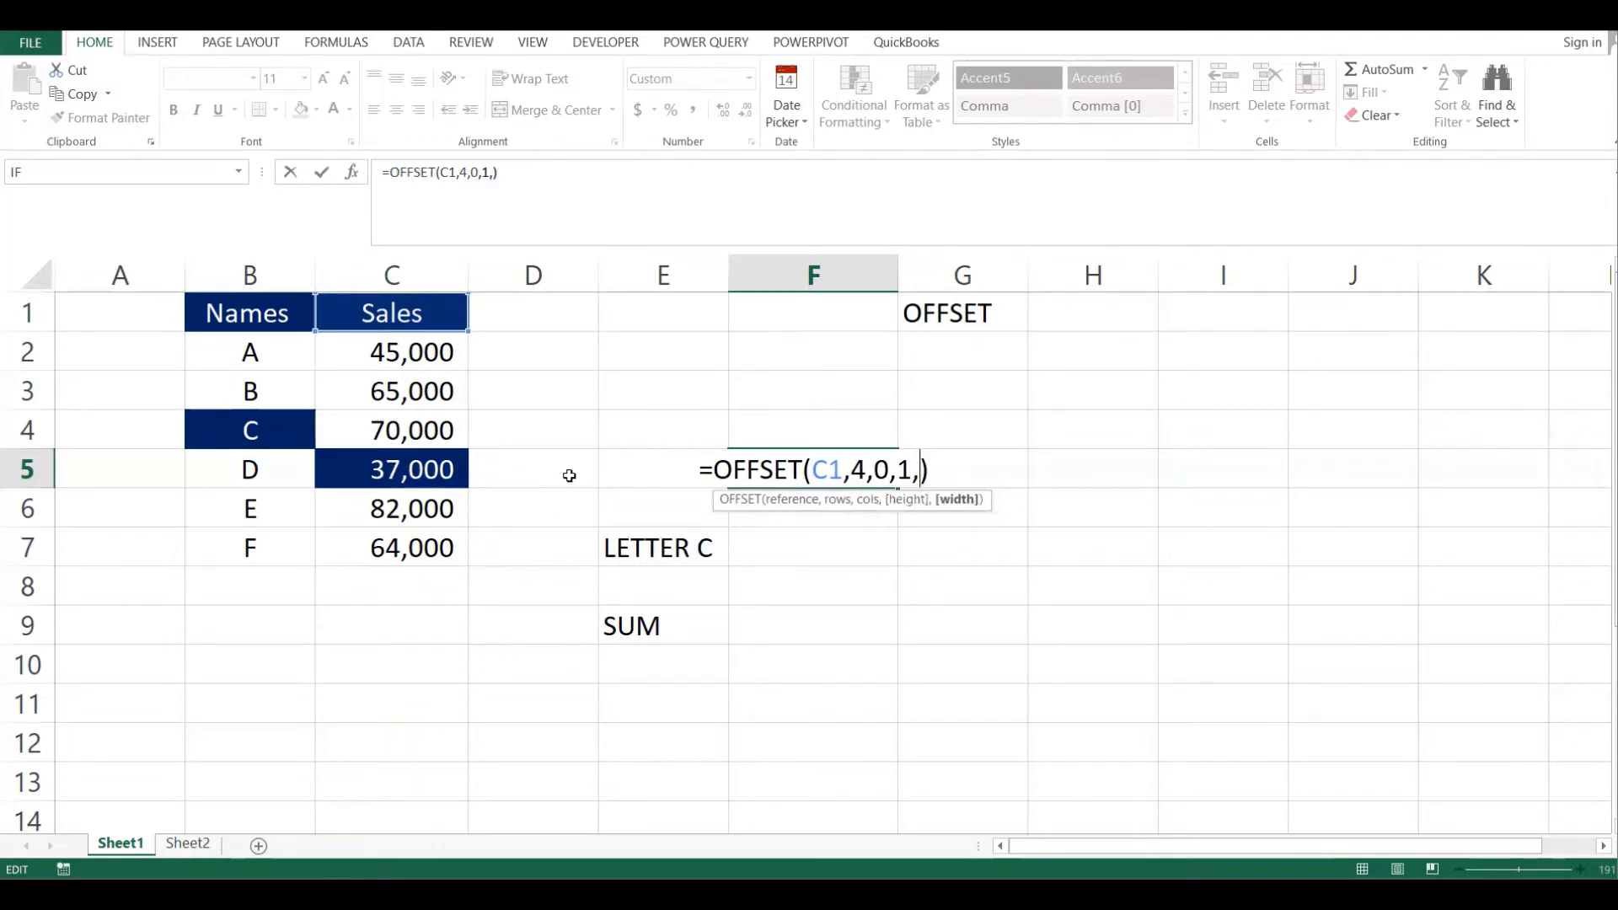
{"action": "type", "text": "1"}
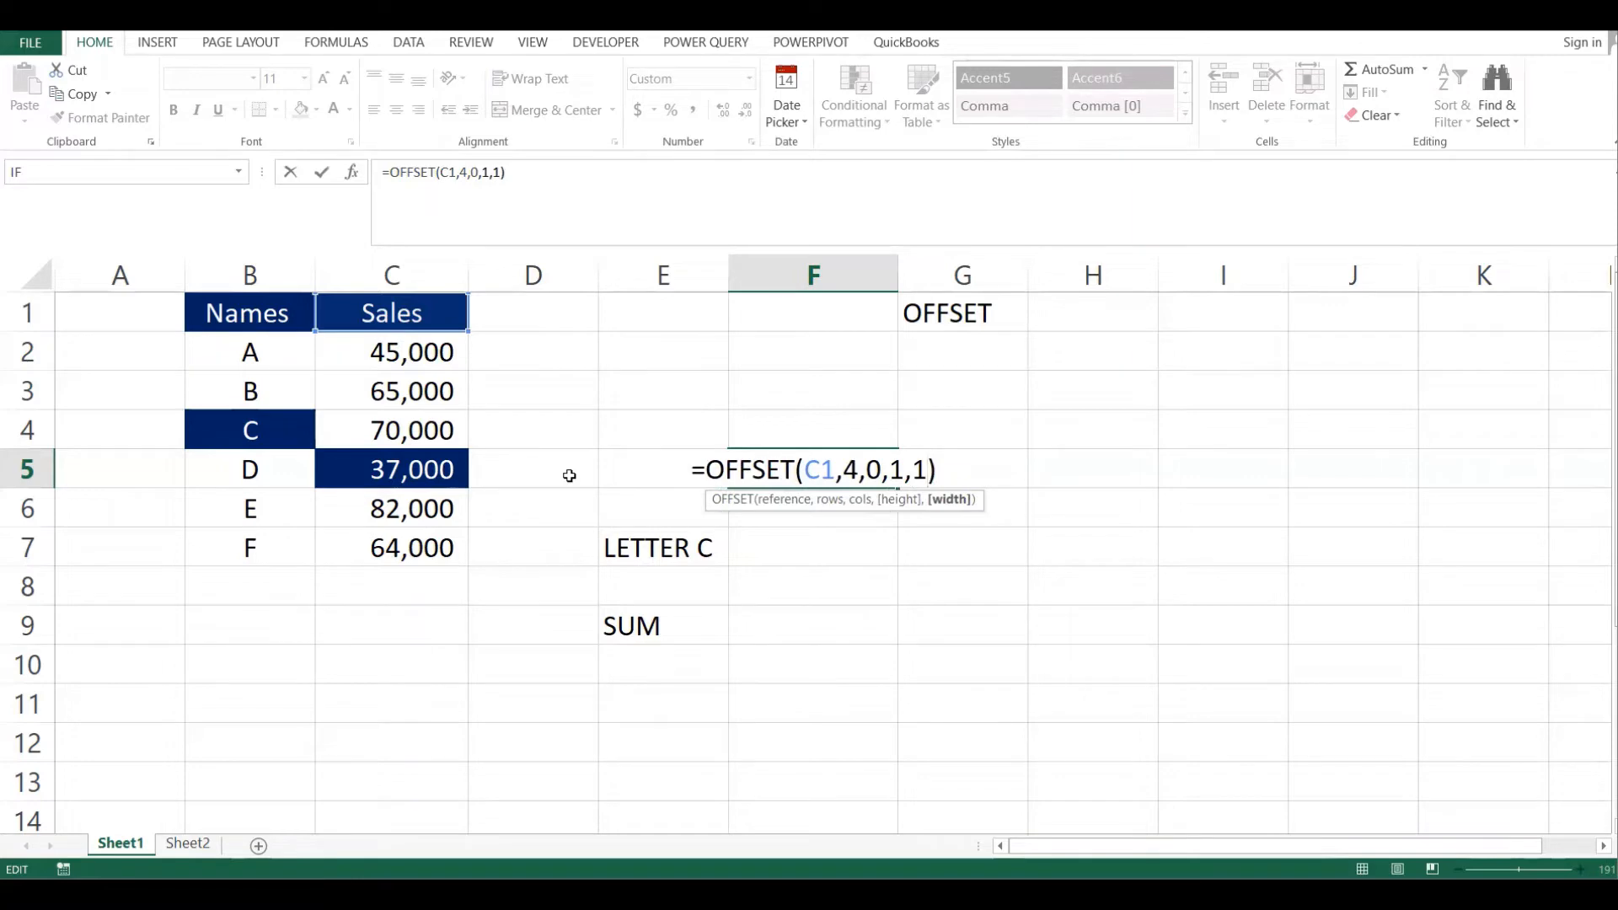
{"action": "key", "text": "Return"}
Commit the OFFSET formula in F5 and reopen it to review its rows, columns, height and width arguments
{"action": "left_click", "coordinate": [845, 470]}
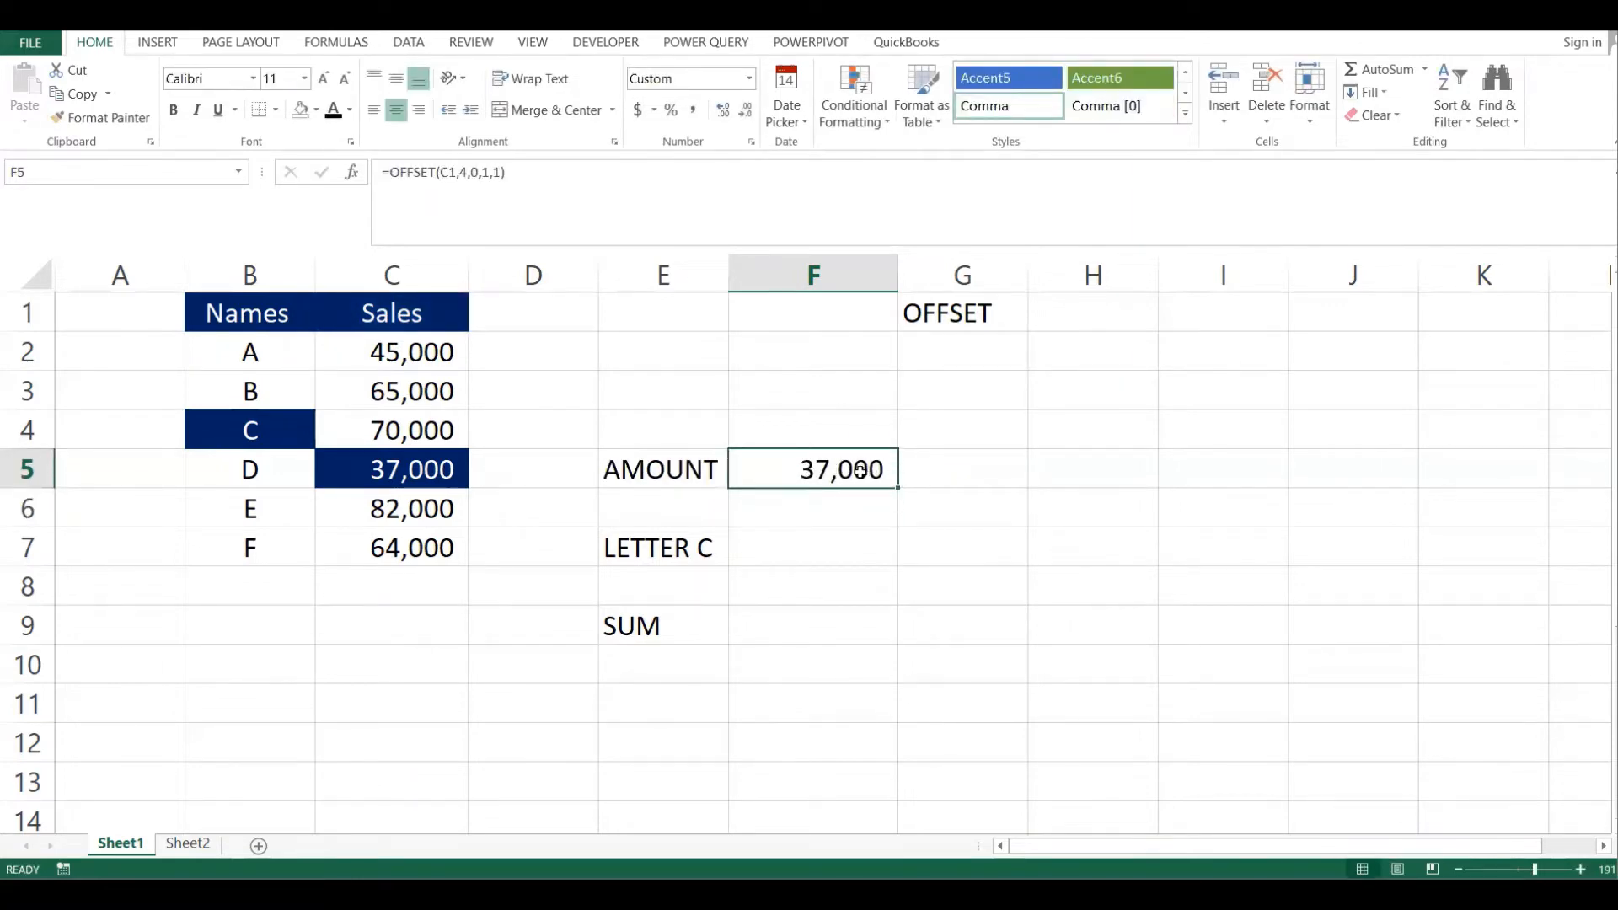
{"action": "double_click", "coordinate": [849, 469]}
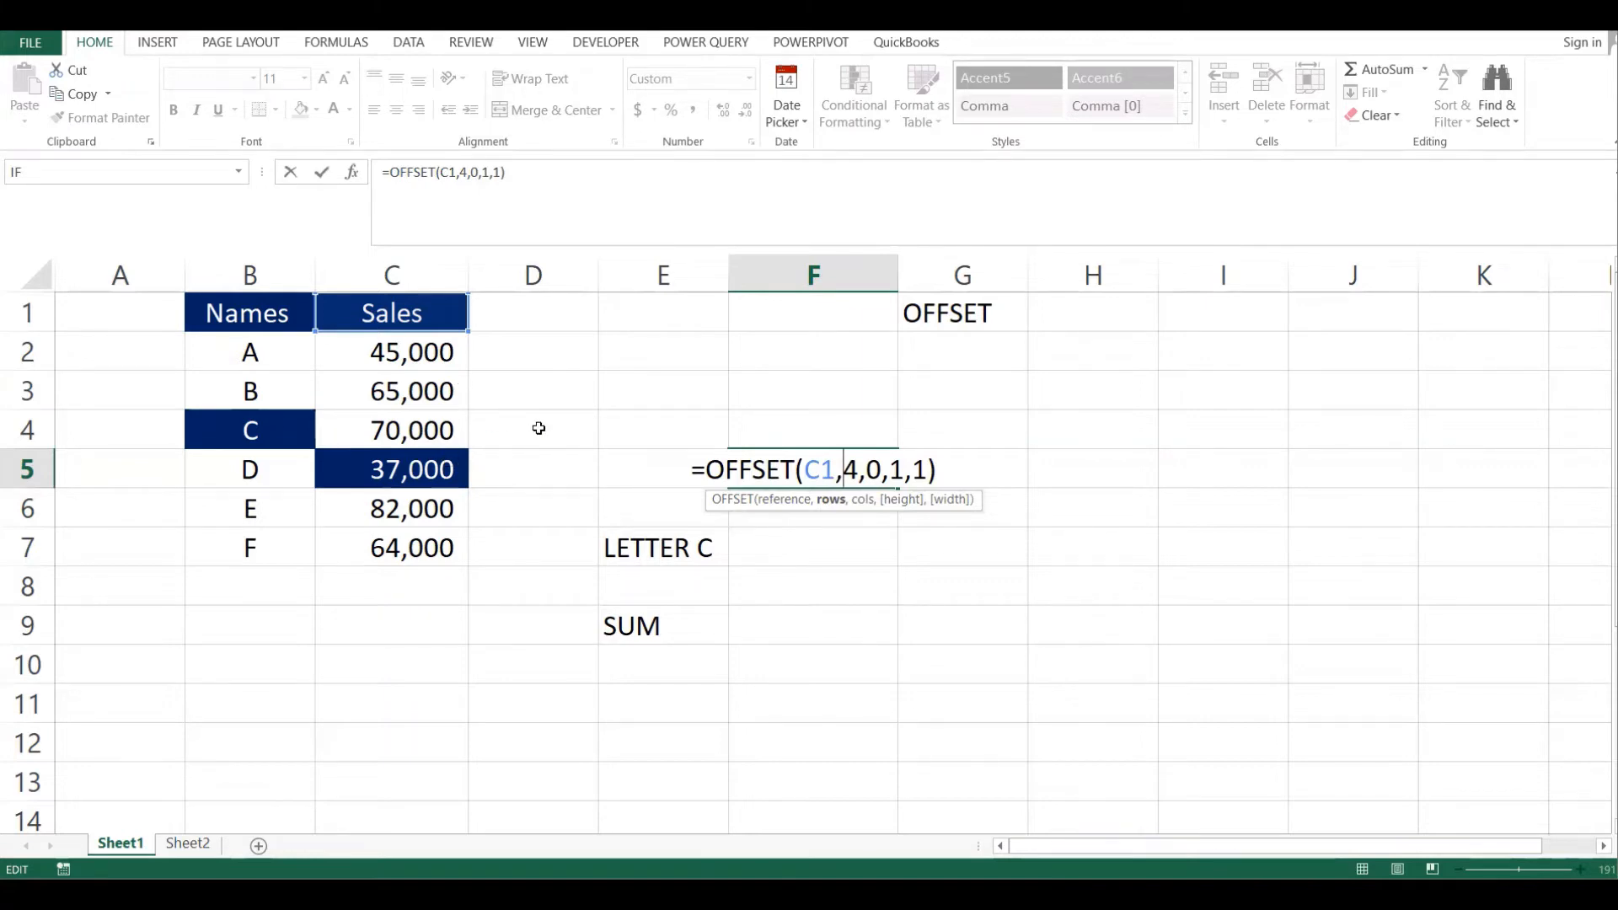
{"action": "key", "text": "Return"}
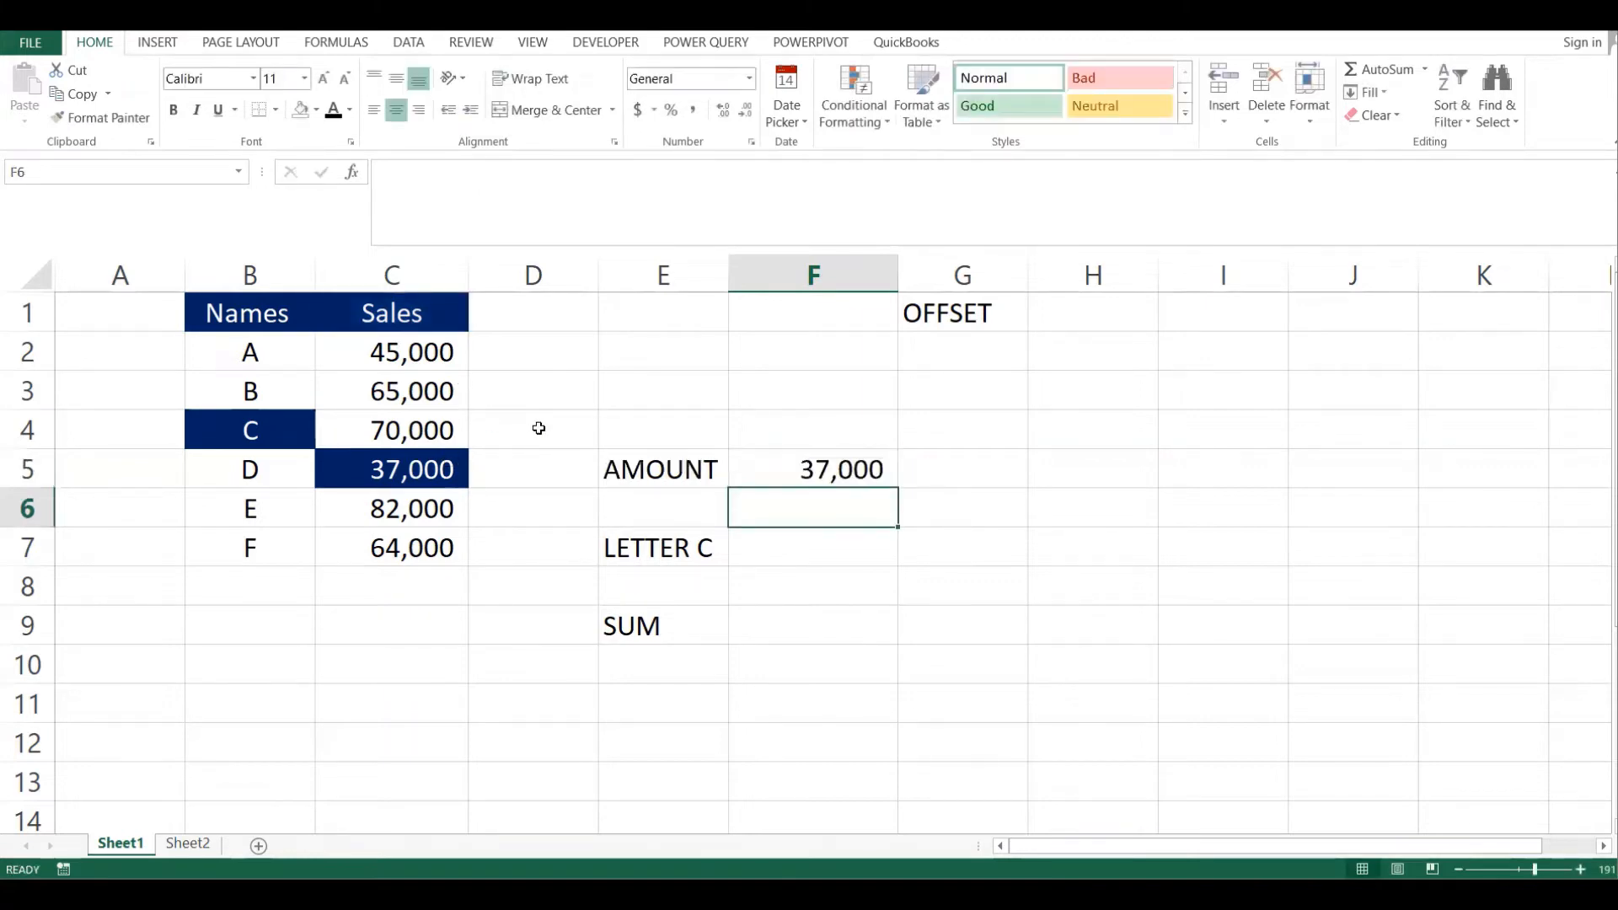
Begin an OFFSET formula in cell F3, using the Sales header in C1 as the reference
{"action": "left_click", "coordinate": [835, 463]}
{"action": "left_click", "coordinate": [851, 421]}
{"action": "left_click", "coordinate": [831, 381]}
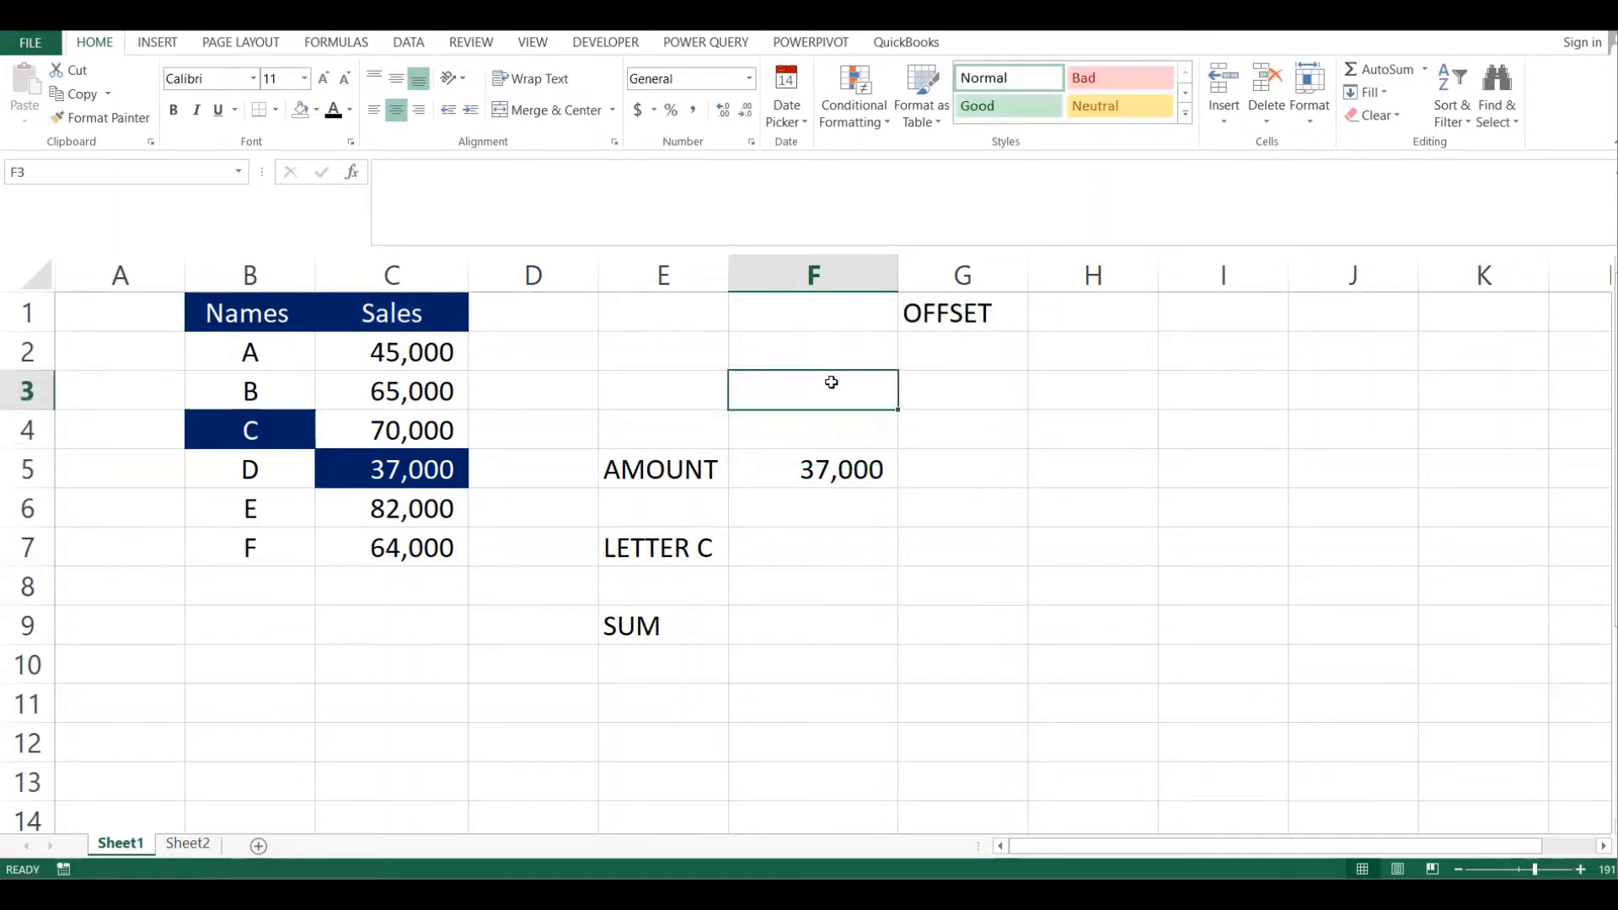
{"action": "double_click", "coordinate": [831, 382]}
{"action": "type", "text": "="}
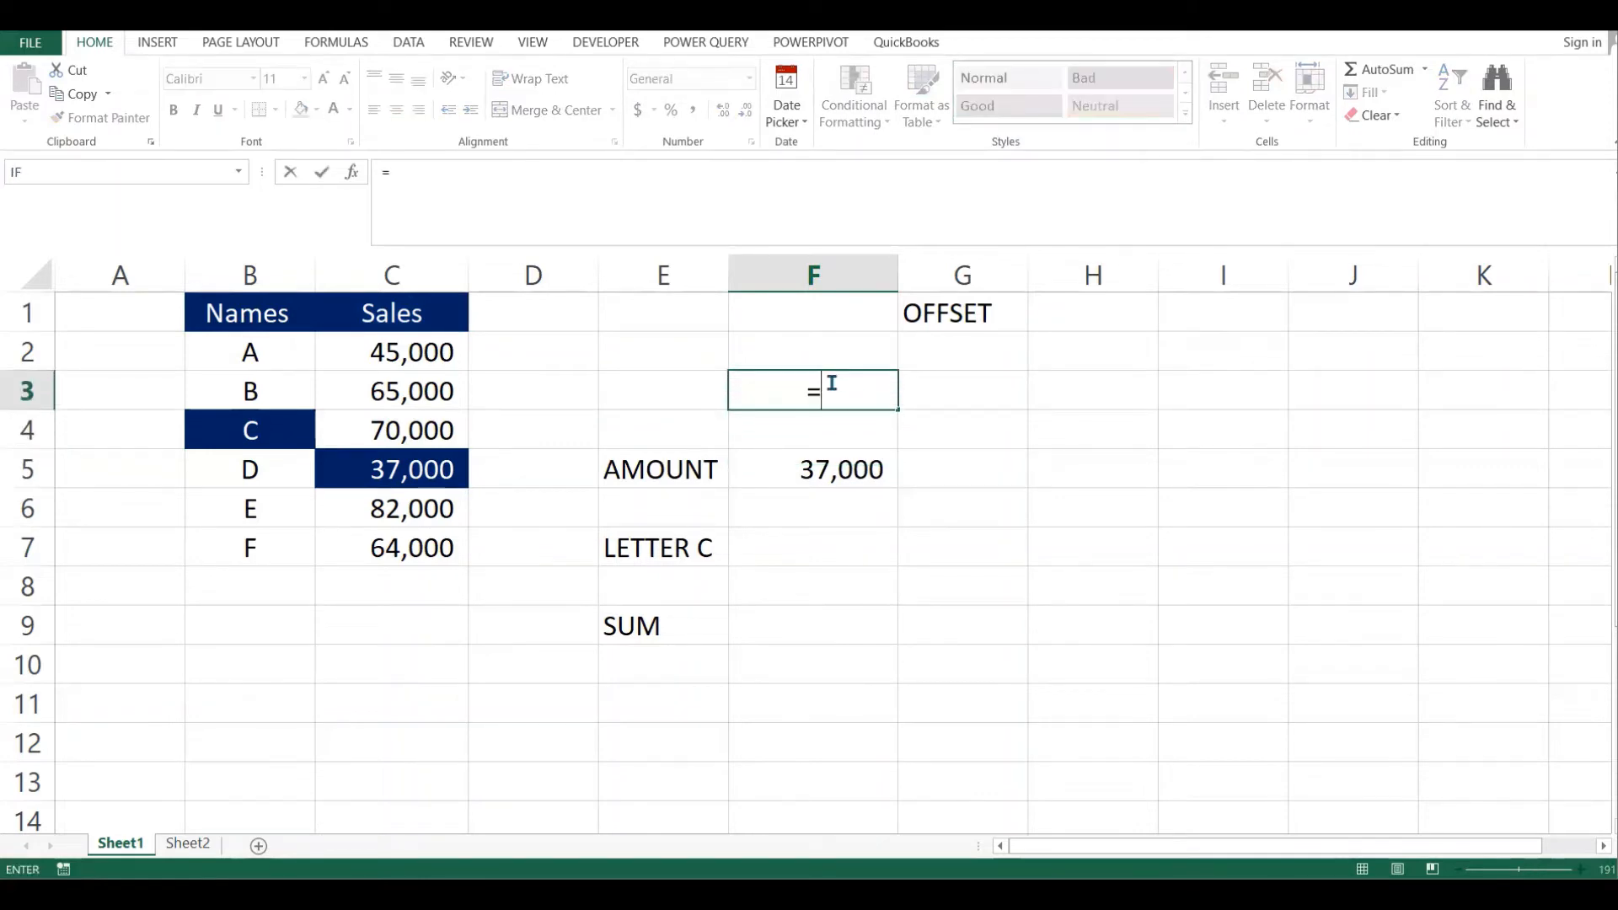
{"action": "type", "text": "OFFSE"}
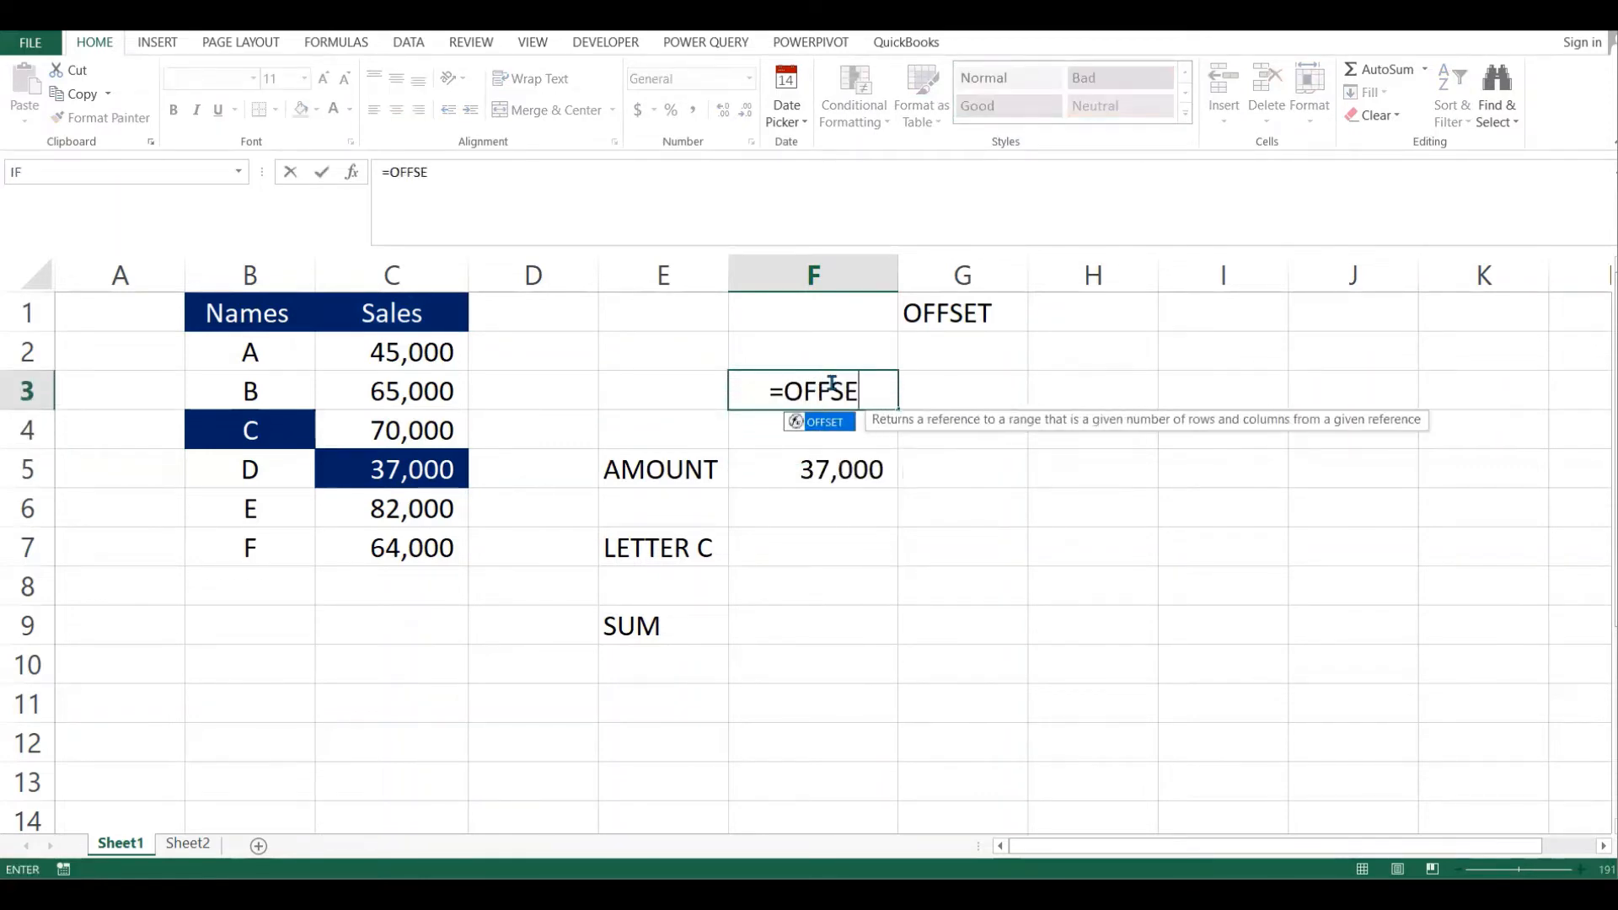
{"action": "type", "text": "T("}
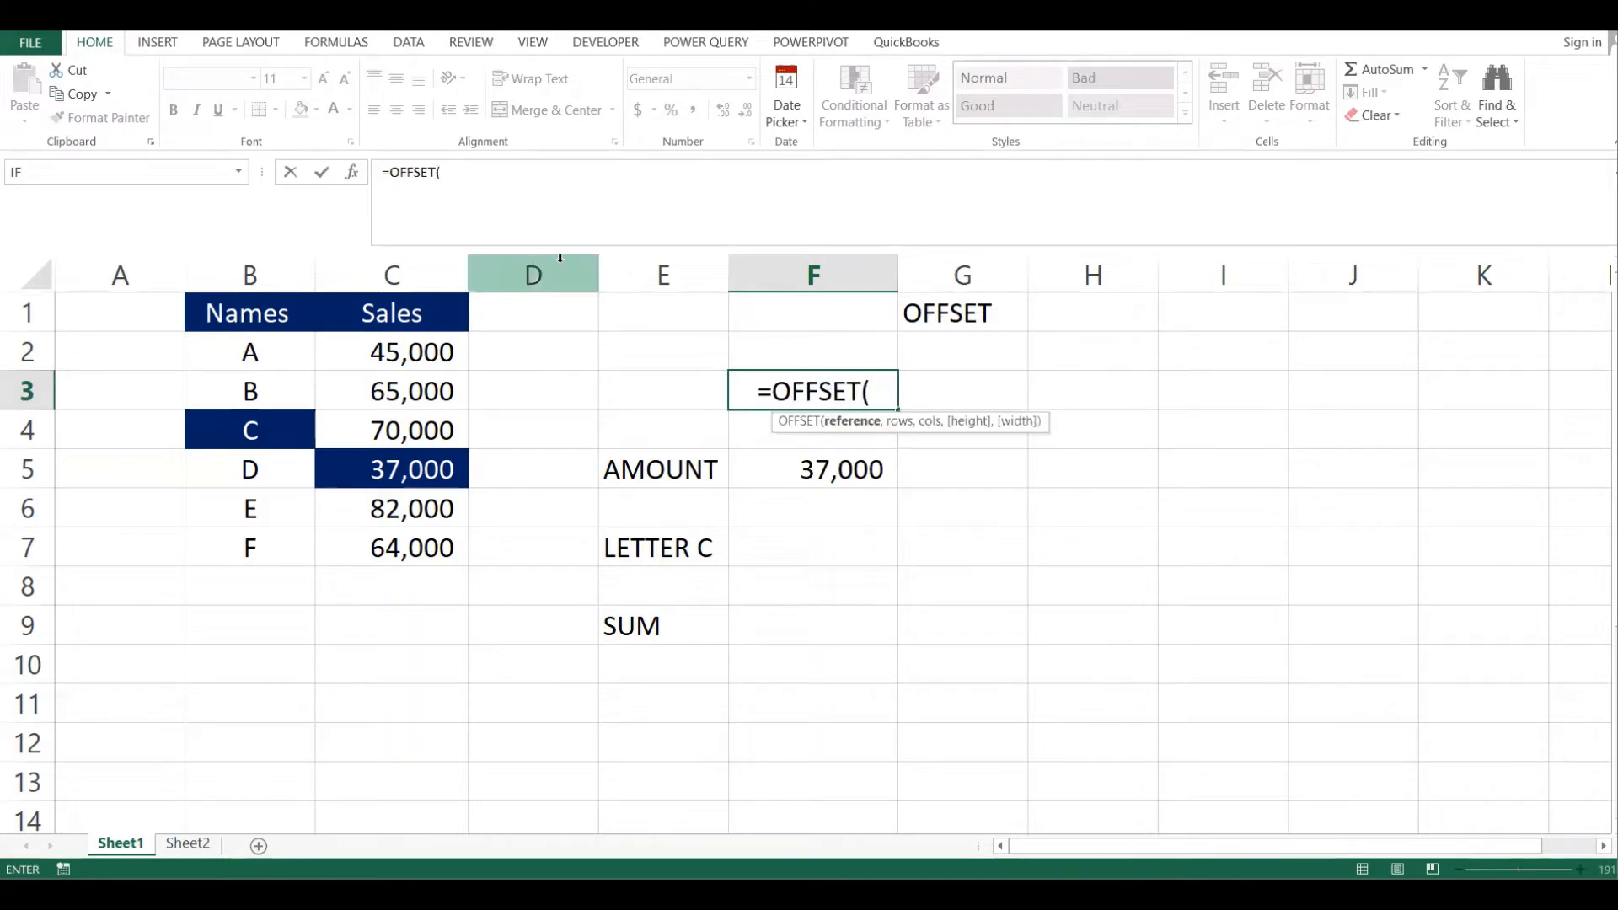
{"action": "left_click", "coordinate": [410, 318]}
{"action": "type", "text": ","}
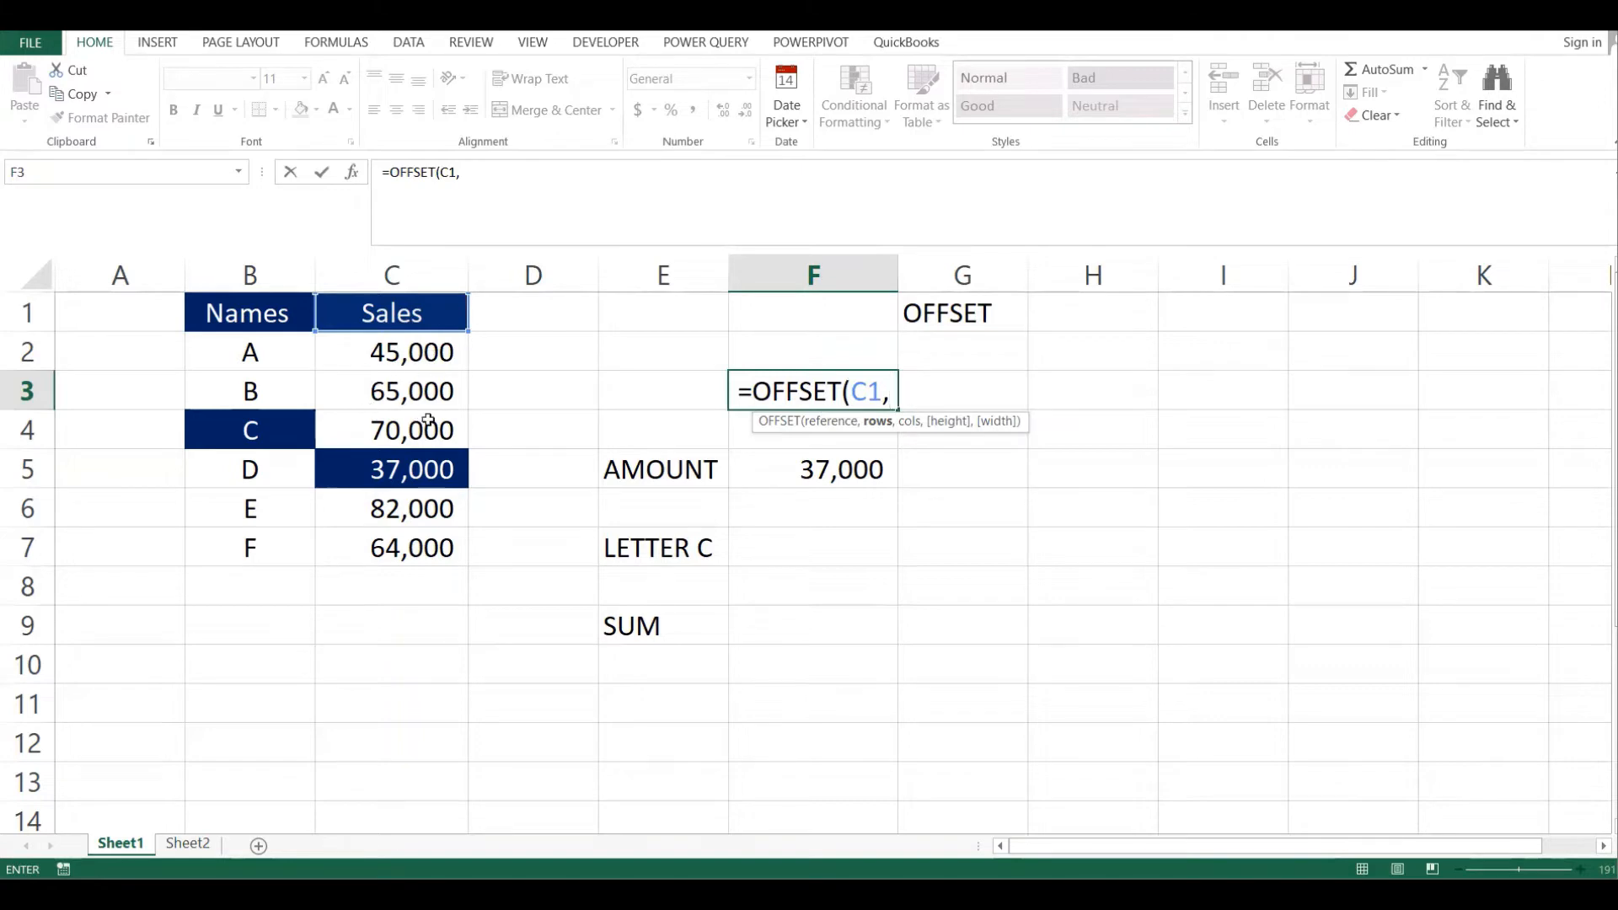
Complete the F3 formula with a rows argument of 3 and a columns argument of 0, giving =OFFSET(C1,3,0)
{"action": "type", "text": "3,"}
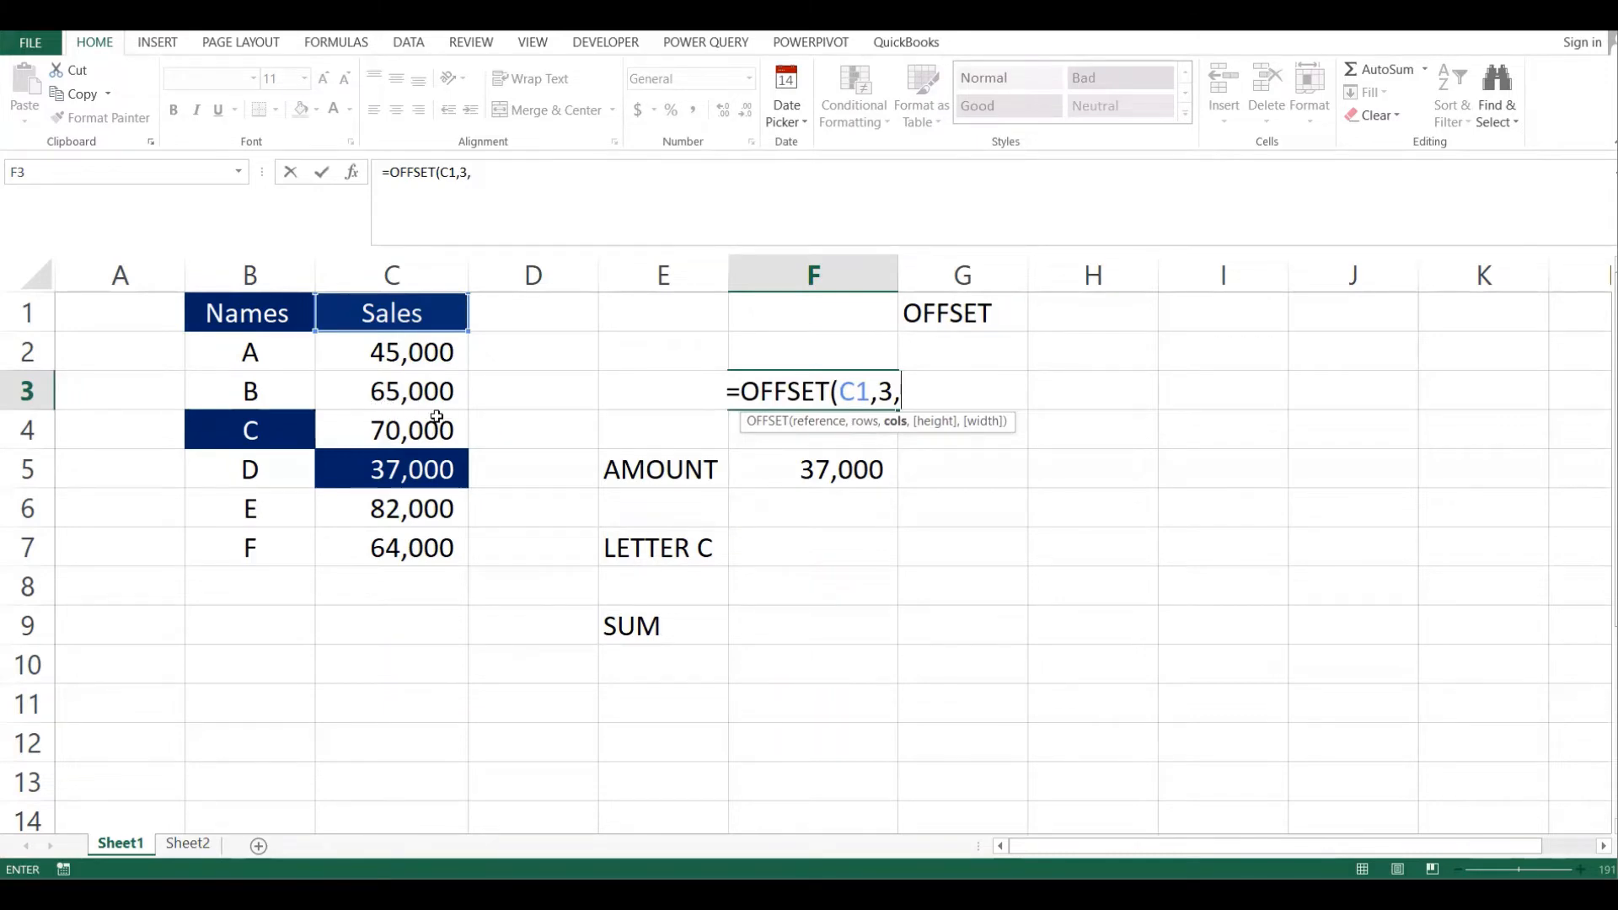
{"action": "type", "text": "0"}
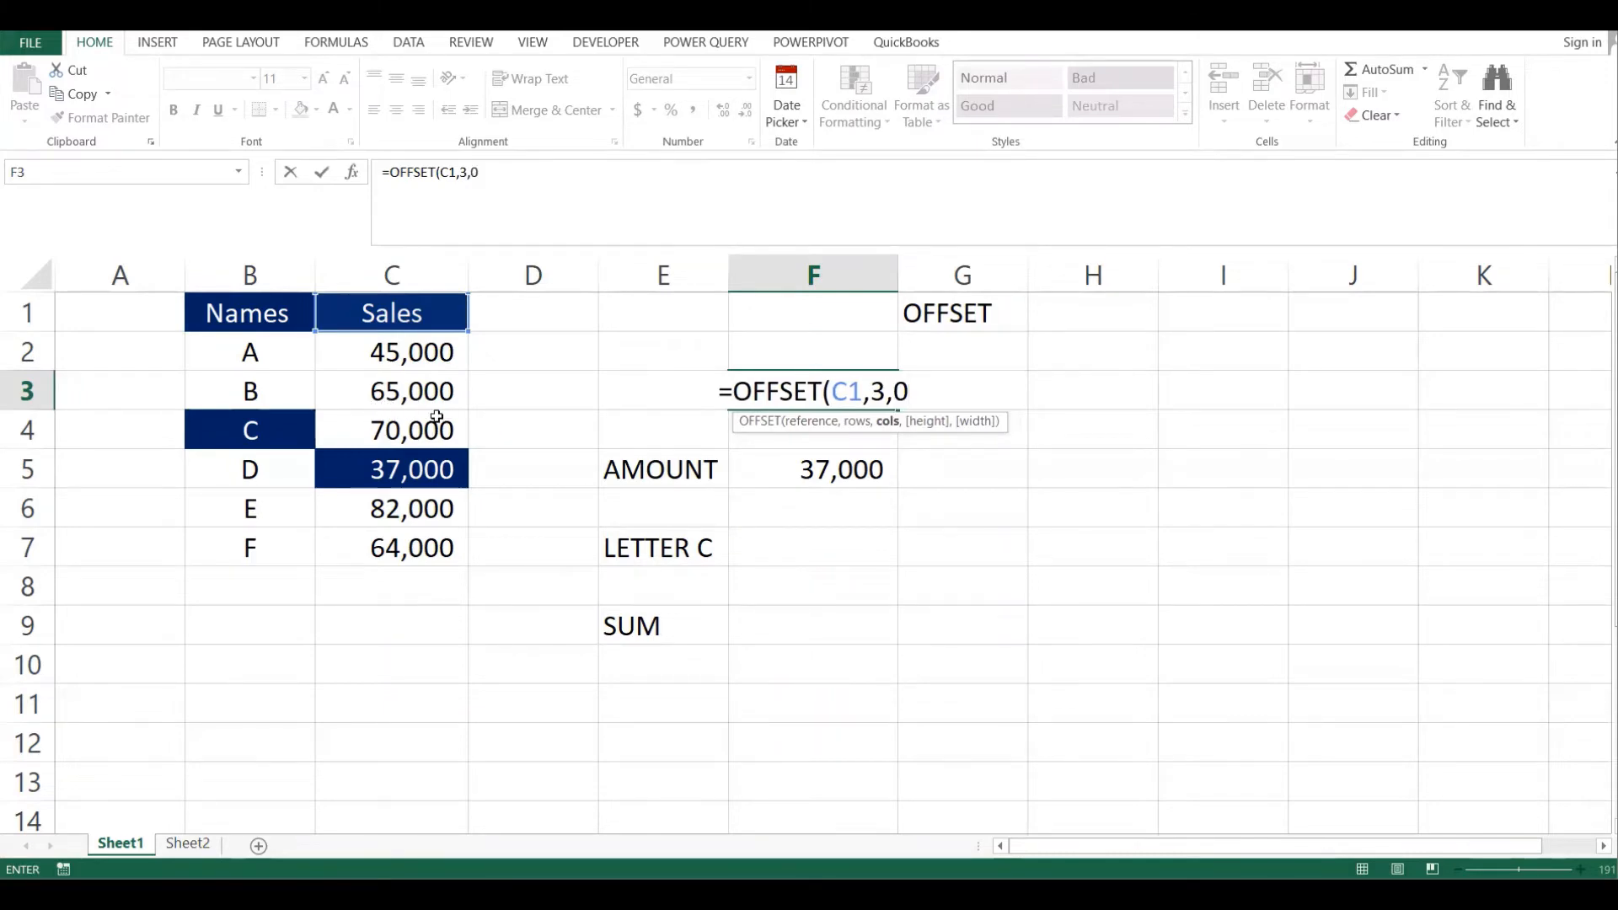
{"action": "type", "text": ")"}
{"action": "key", "text": "Return"}
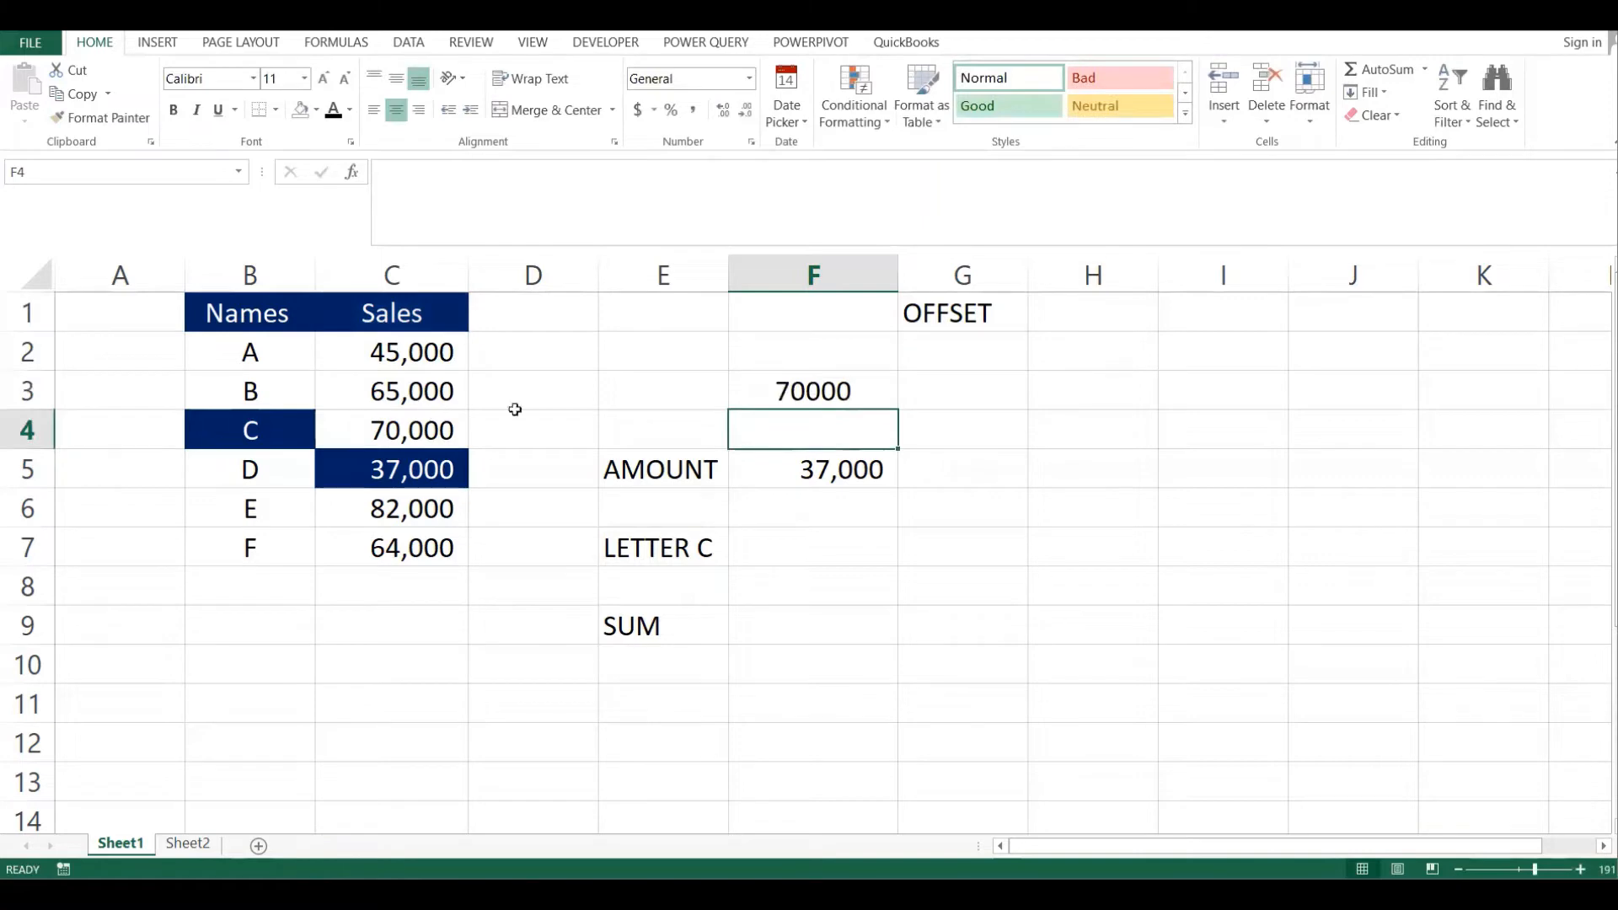
{"action": "left_click", "coordinate": [846, 392]}
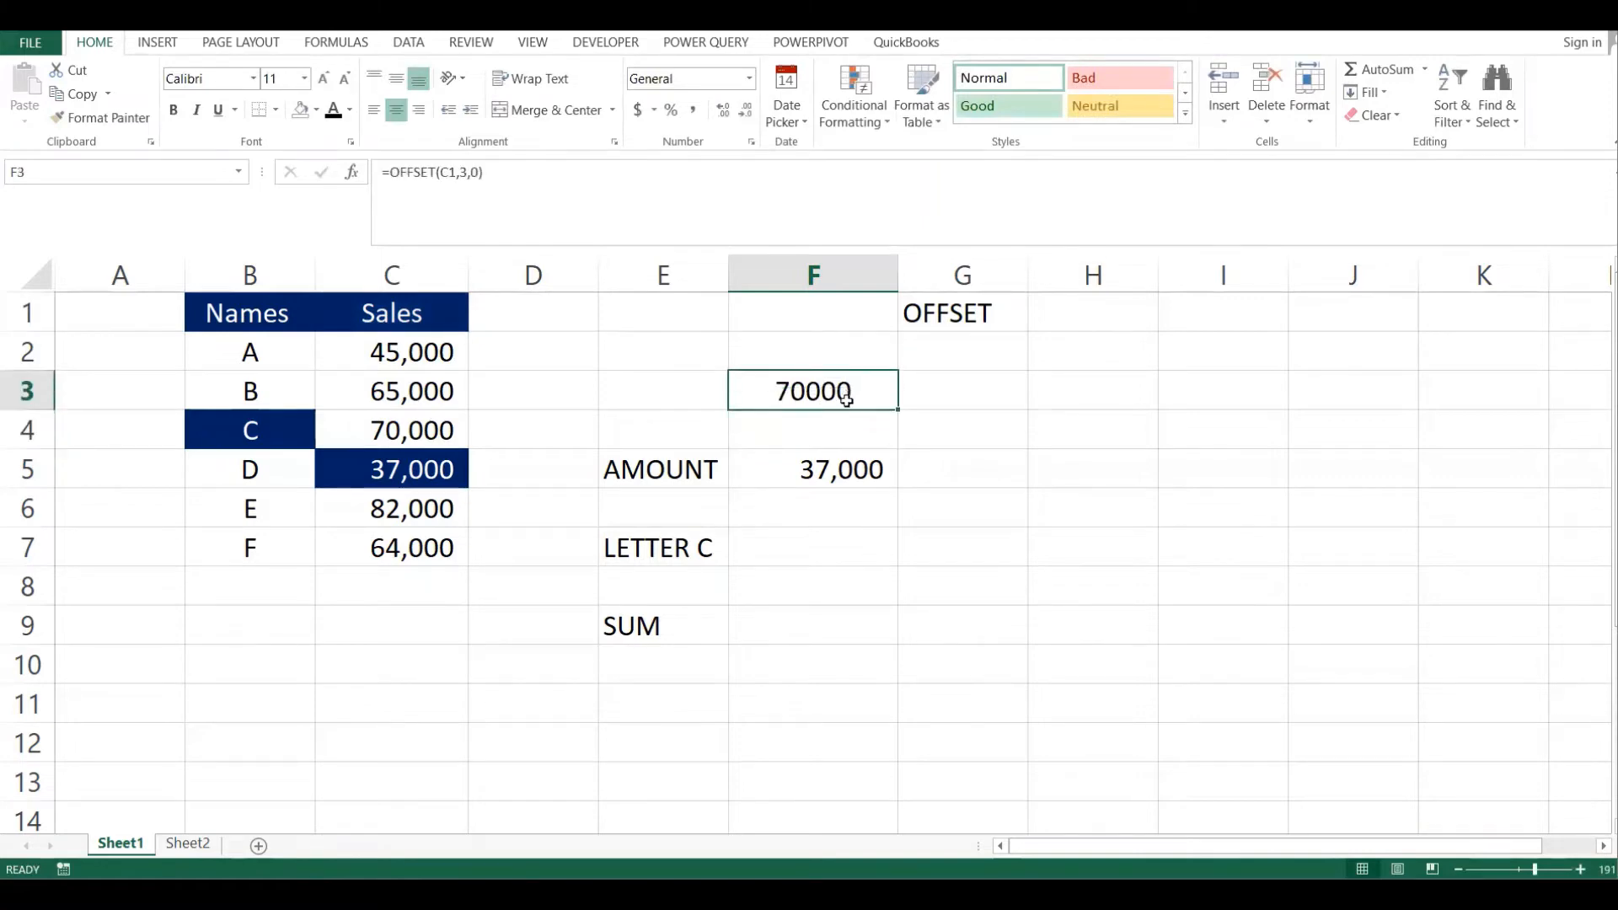
Begin an OFFSET formula in cell F7 beside LETTER C, using the Sales header in C1 as the reference
{"action": "left_click", "coordinate": [652, 554]}
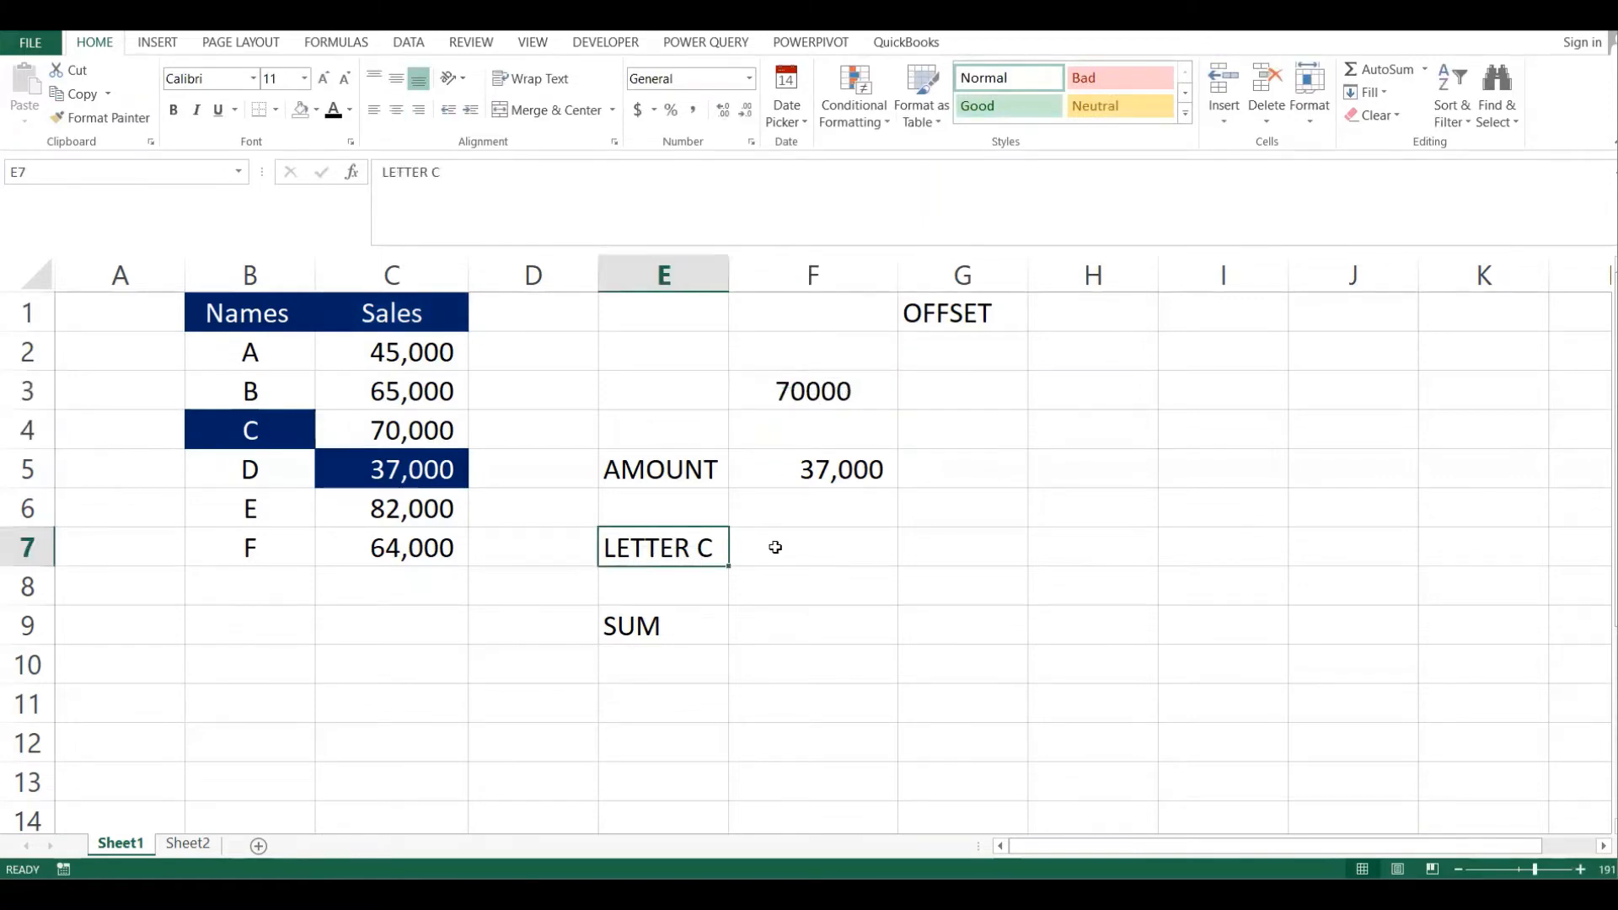
{"action": "left_click", "coordinate": [243, 401]}
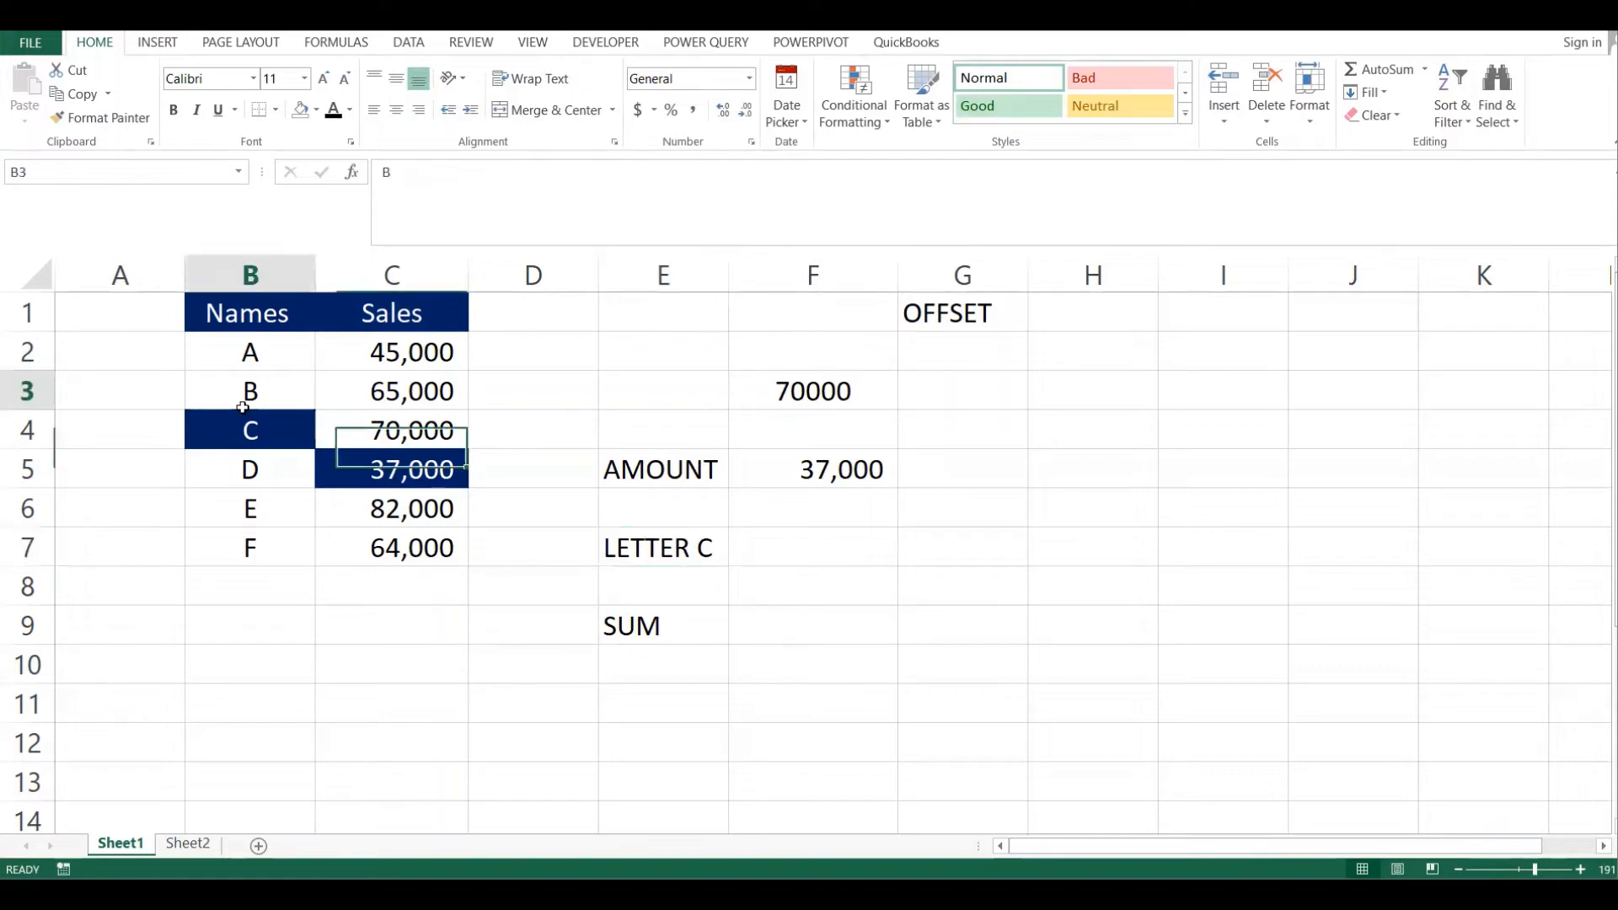
{"action": "left_click", "coordinate": [418, 311]}
{"action": "left_click", "coordinate": [807, 543]}
{"action": "double_click", "coordinate": [805, 545]}
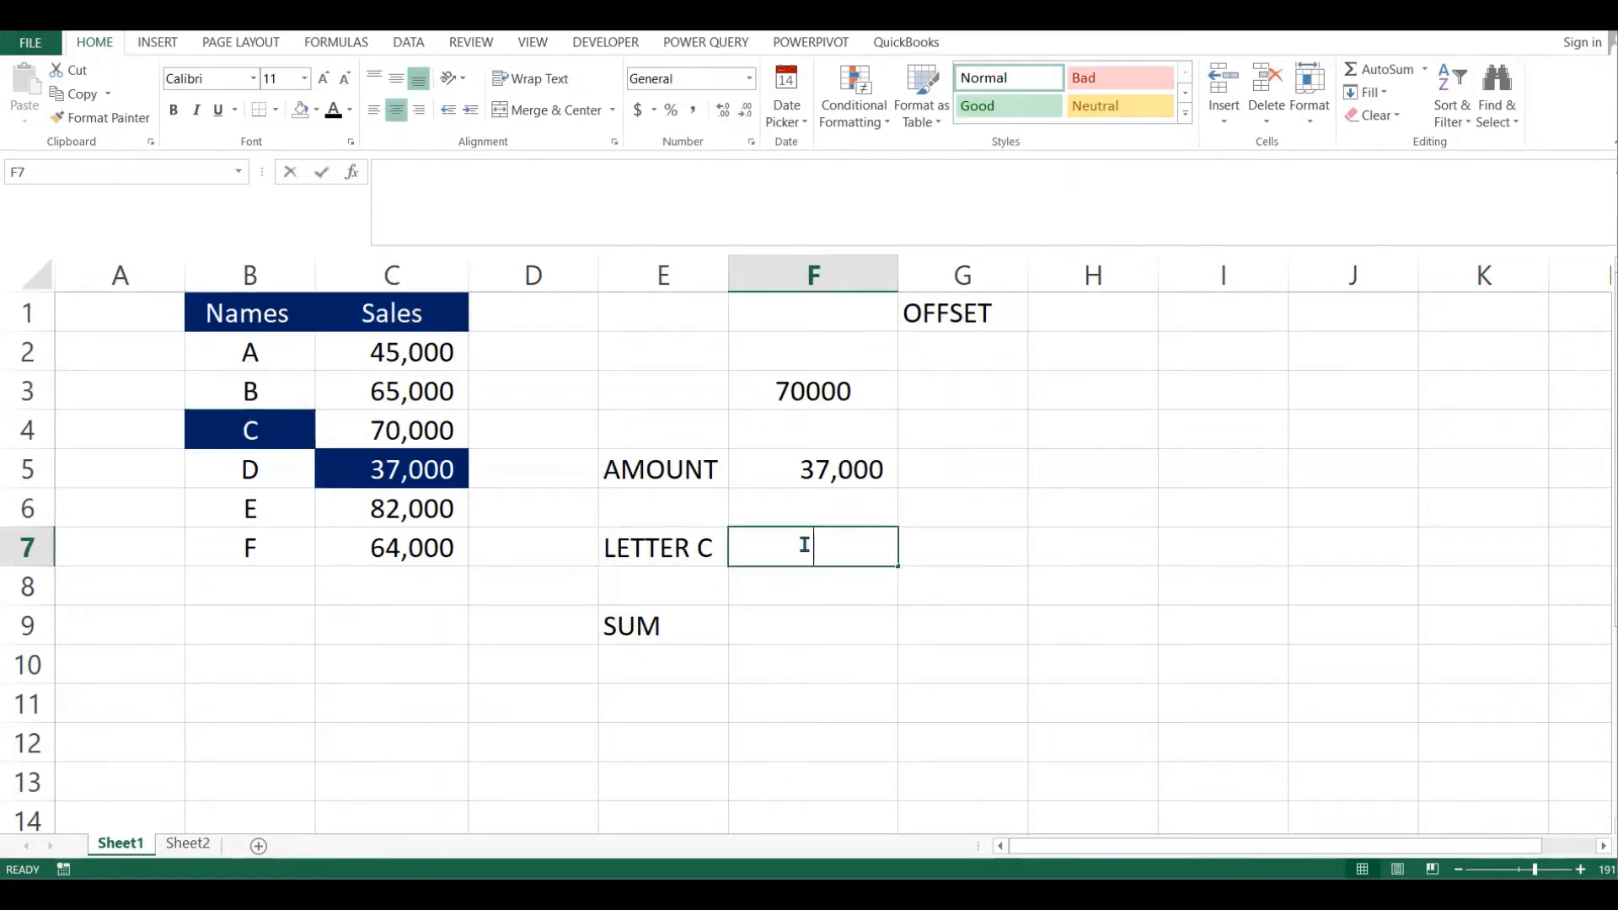
{"action": "type", "text": "=OFF"}
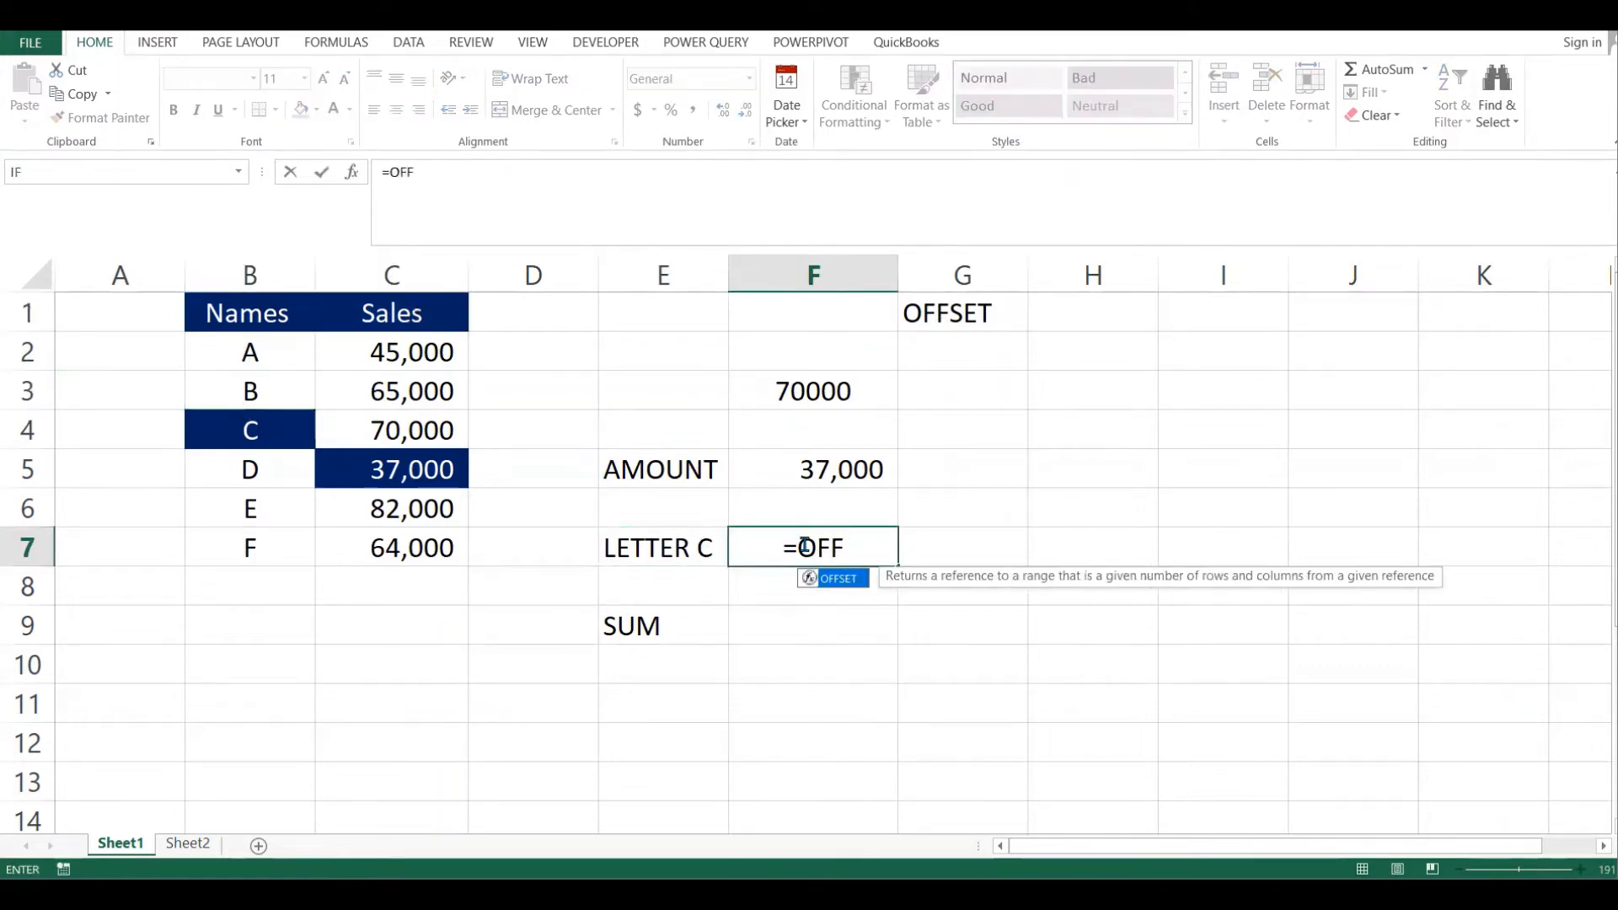
{"action": "type", "text": "SET("}
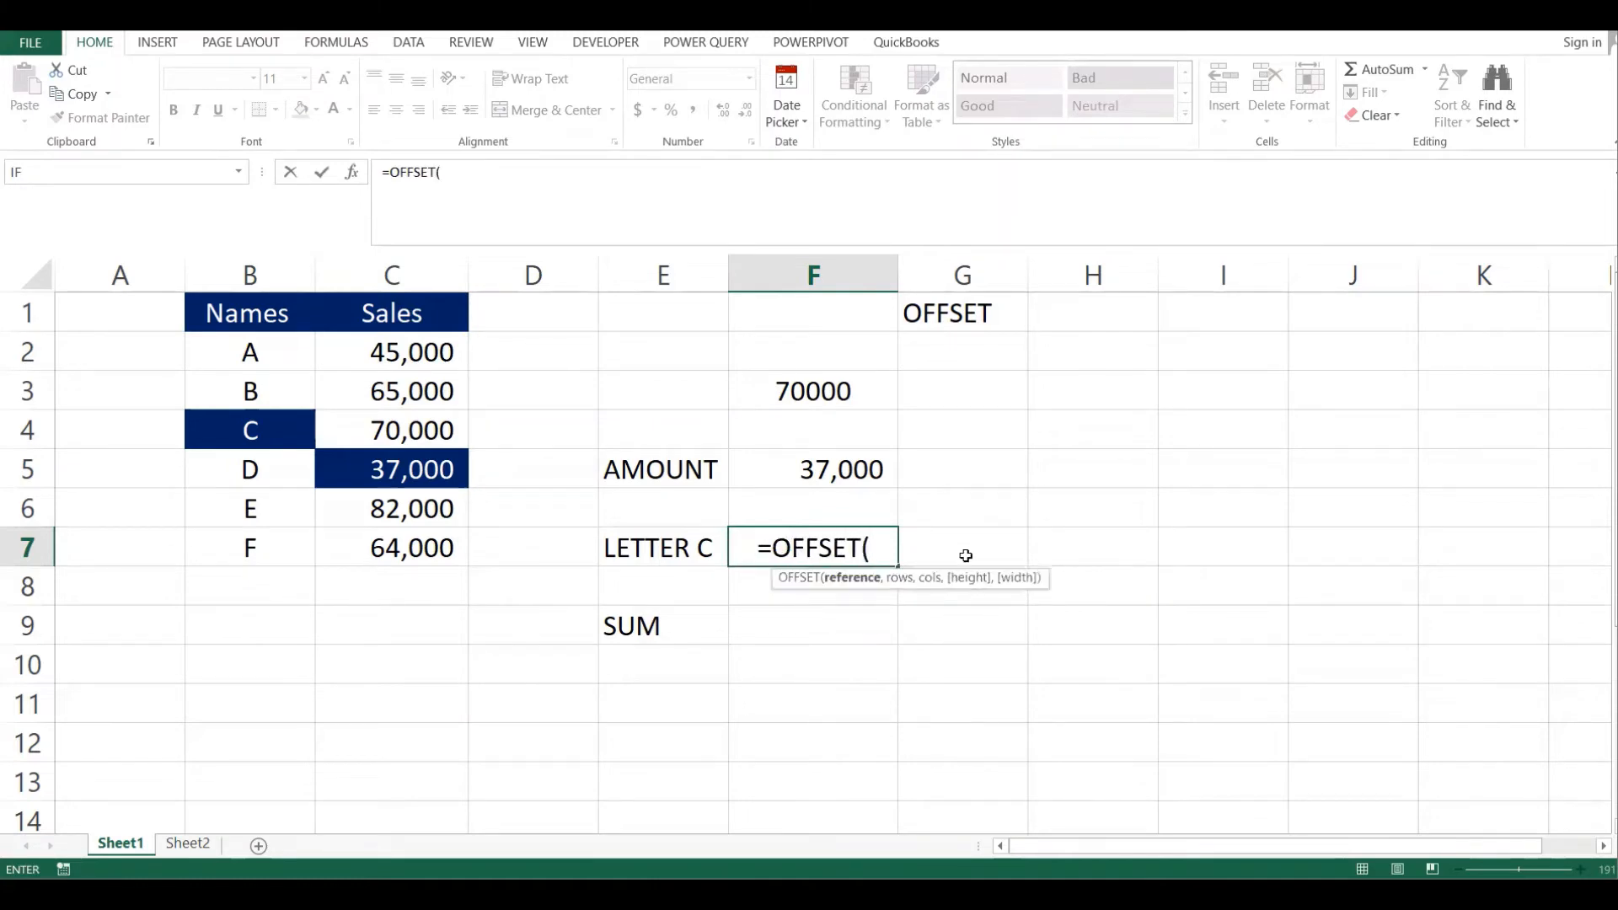
{"action": "left_click", "coordinate": [418, 310]}
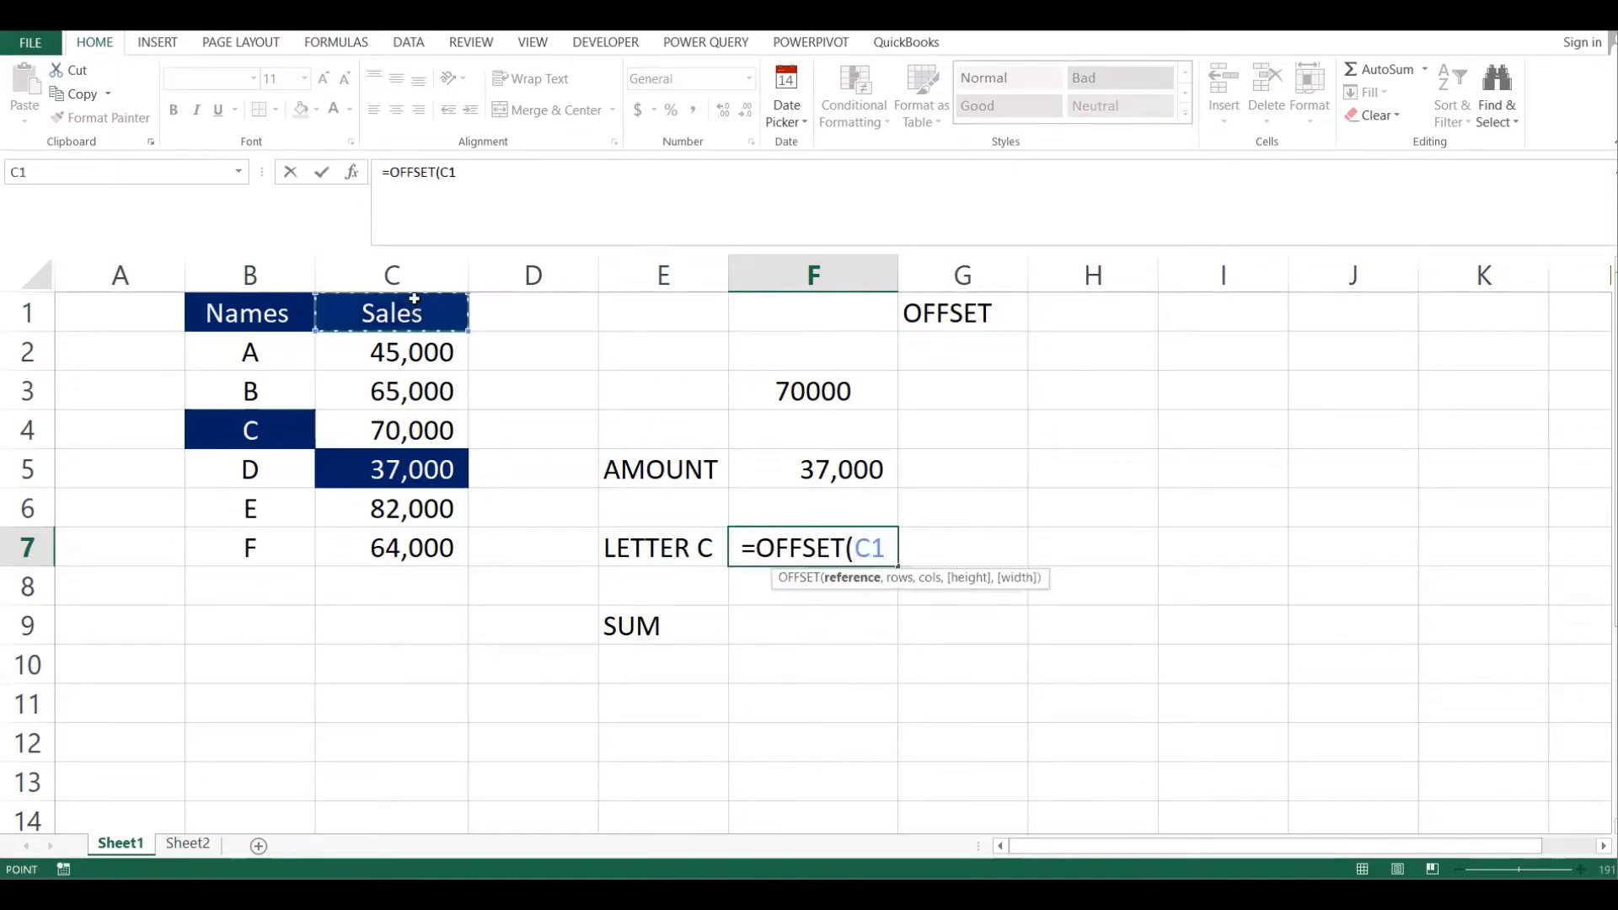
{"action": "type", "text": ","}
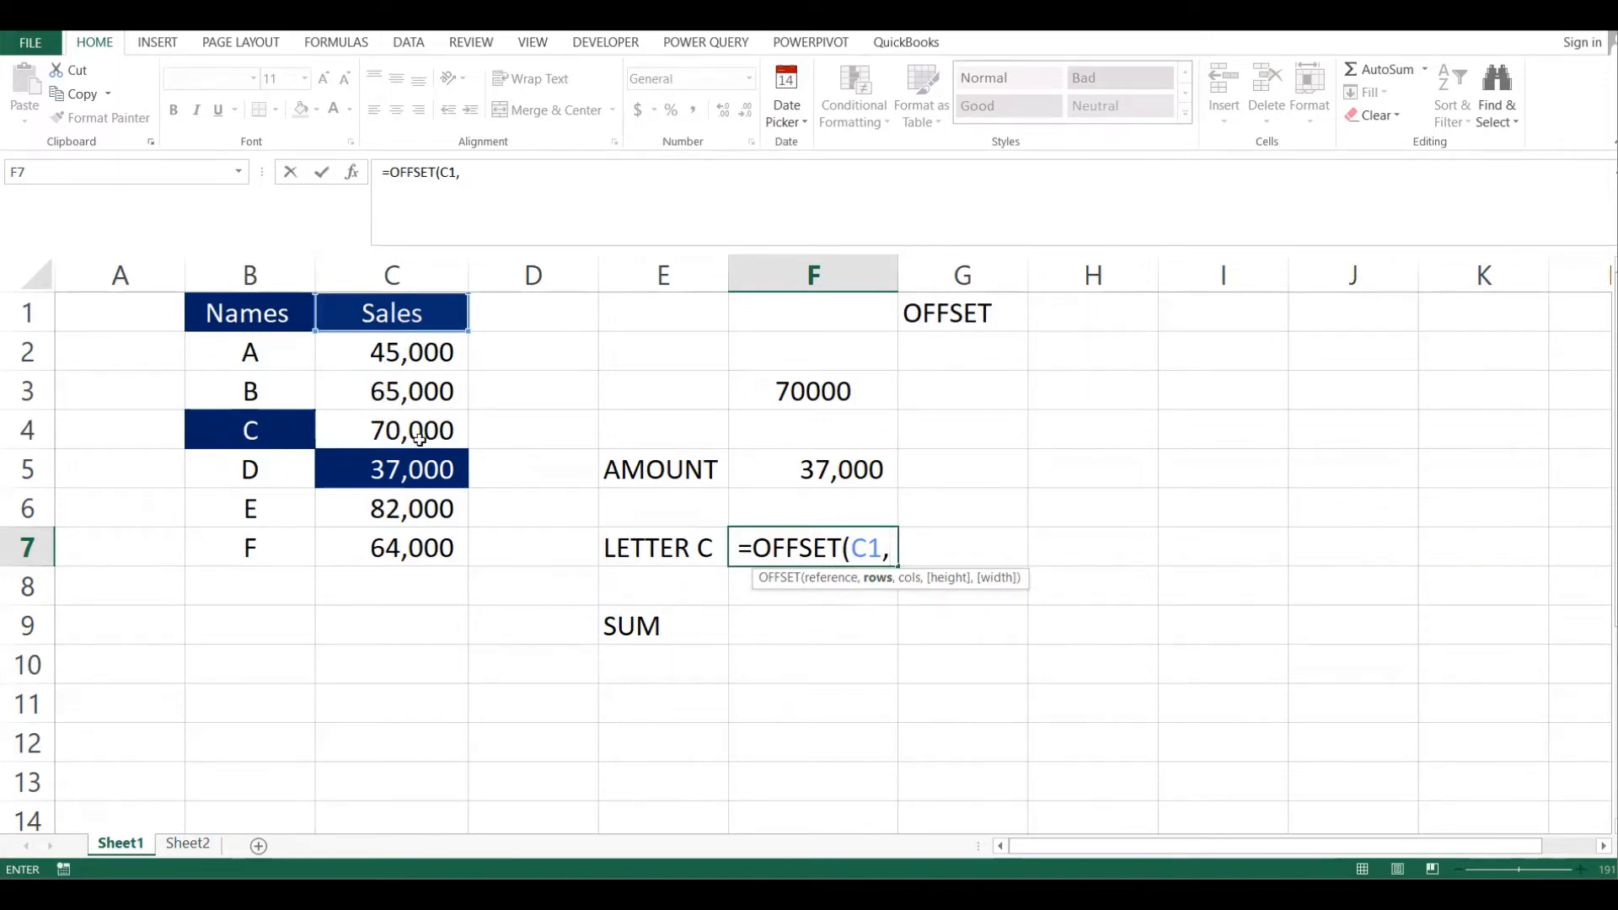
Complete the F7 formula as =OFFSET(C1,3,-1), with 3 rows and -1 columns, and review it in the cell
{"action": "type", "text": "3"}
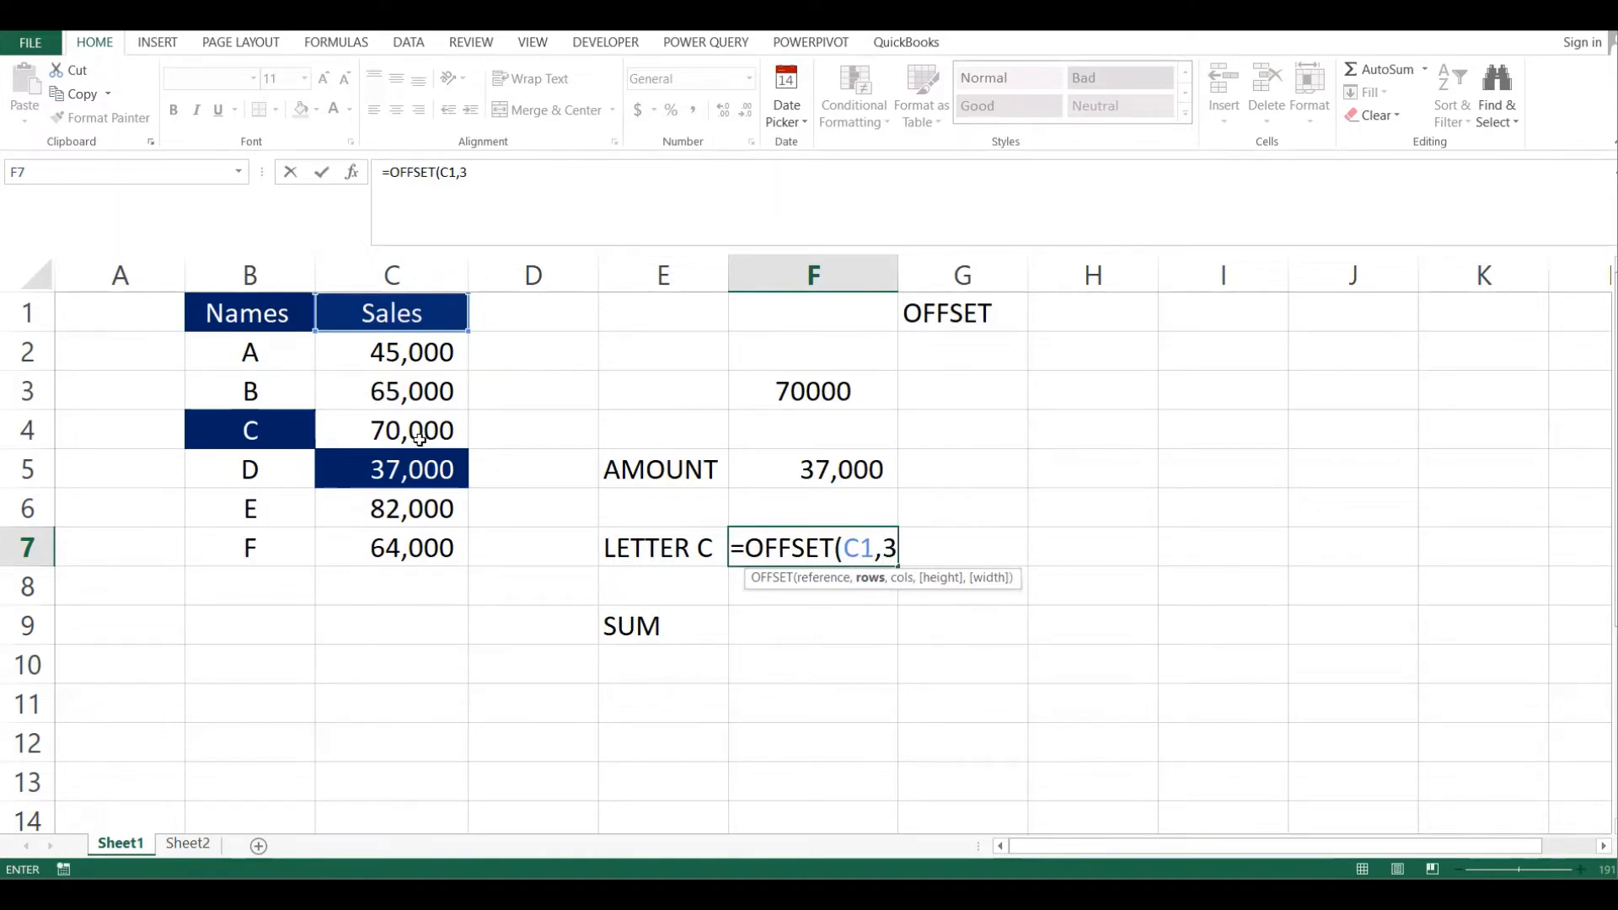
{"action": "type", "text": ","}
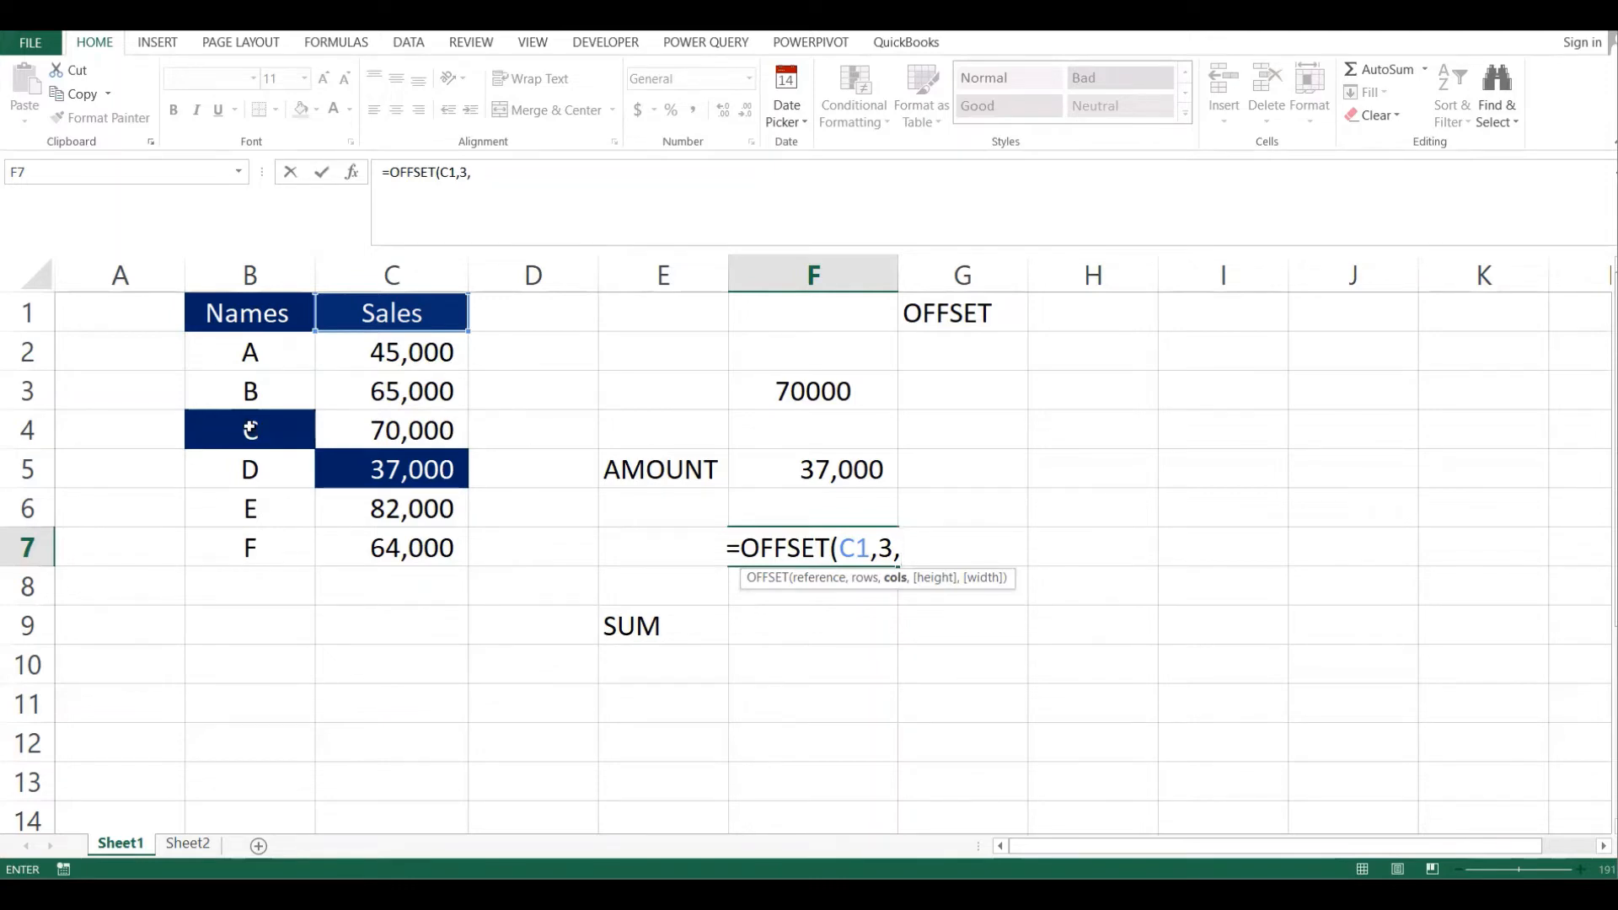
{"action": "type", "text": "-1)"}
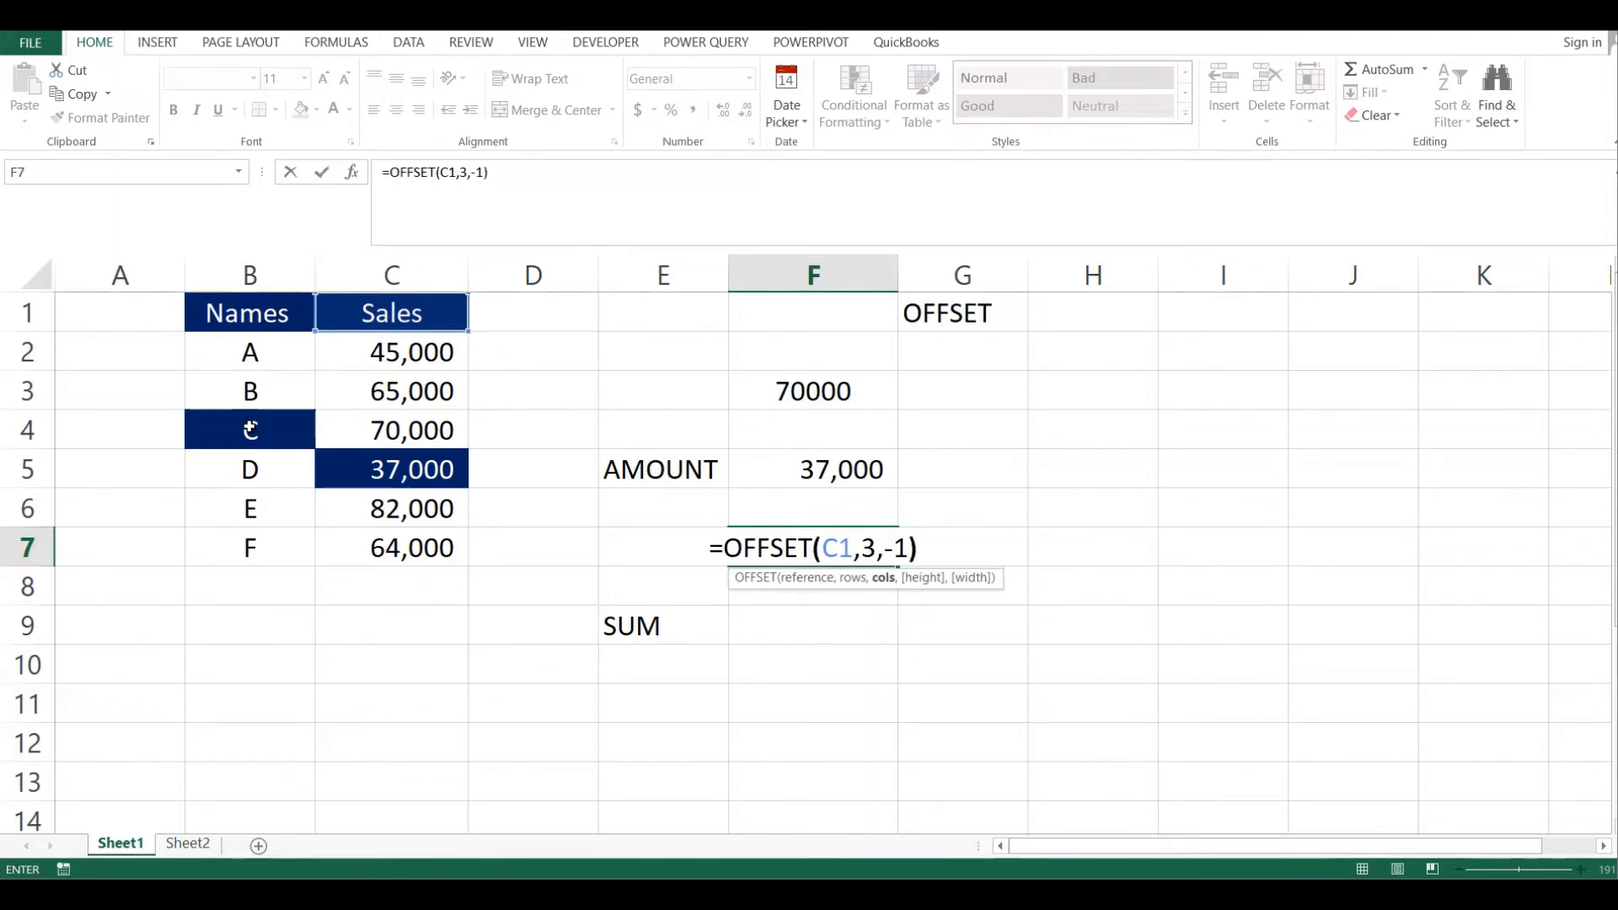
{"action": "key", "text": "Return"}
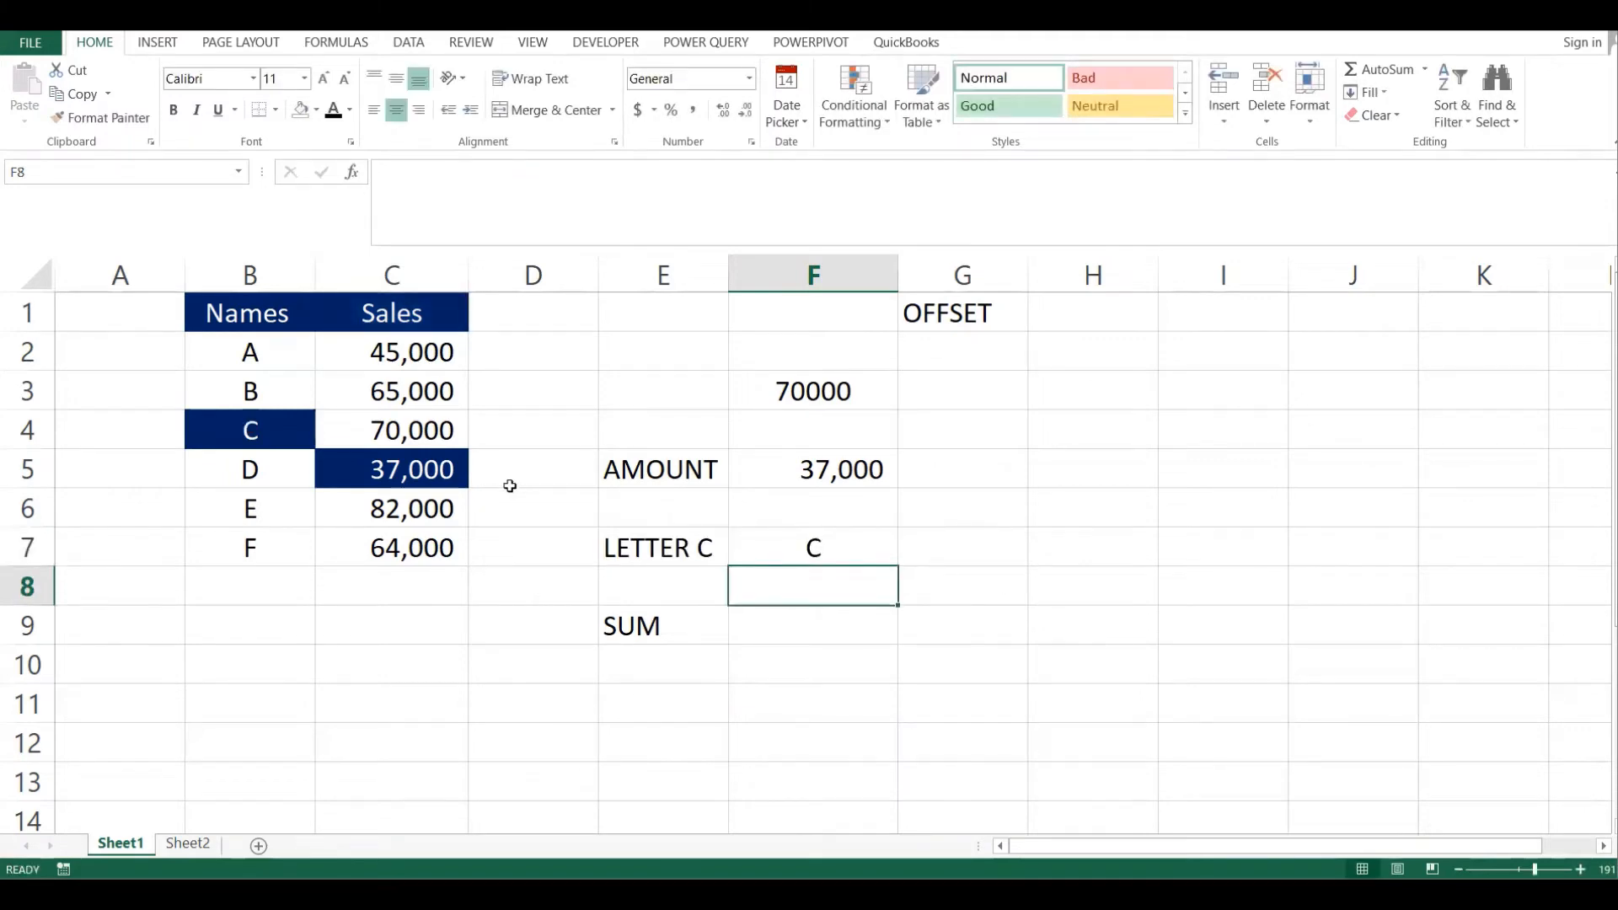
{"action": "left_click", "coordinate": [858, 545]}
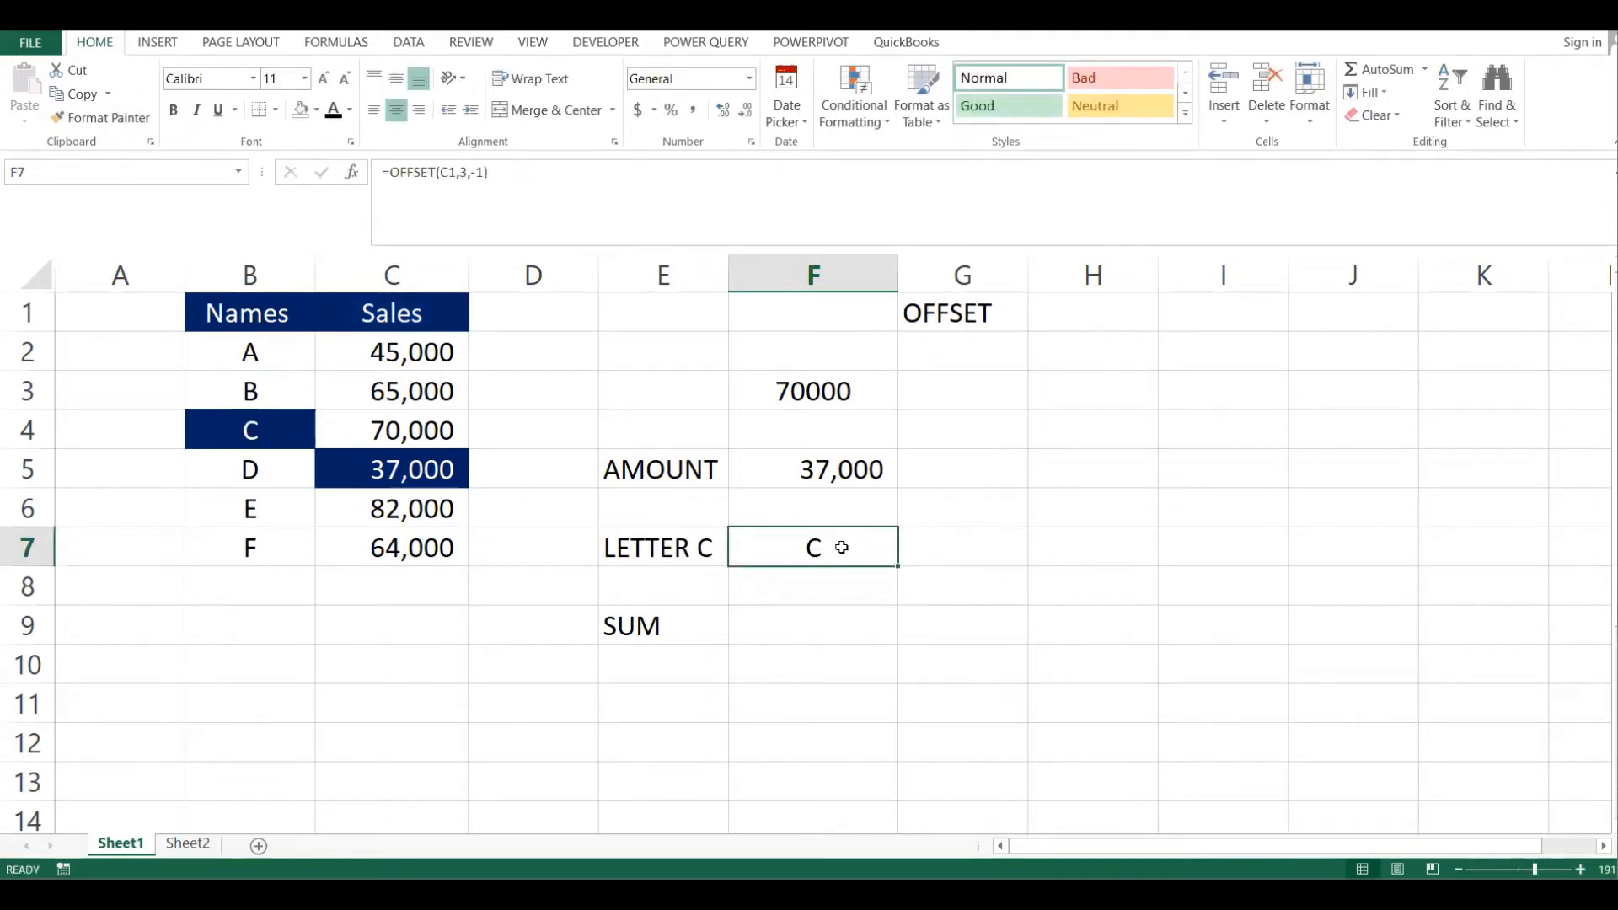
{"action": "double_click", "coordinate": [840, 547]}
{"action": "key", "text": "Return"}
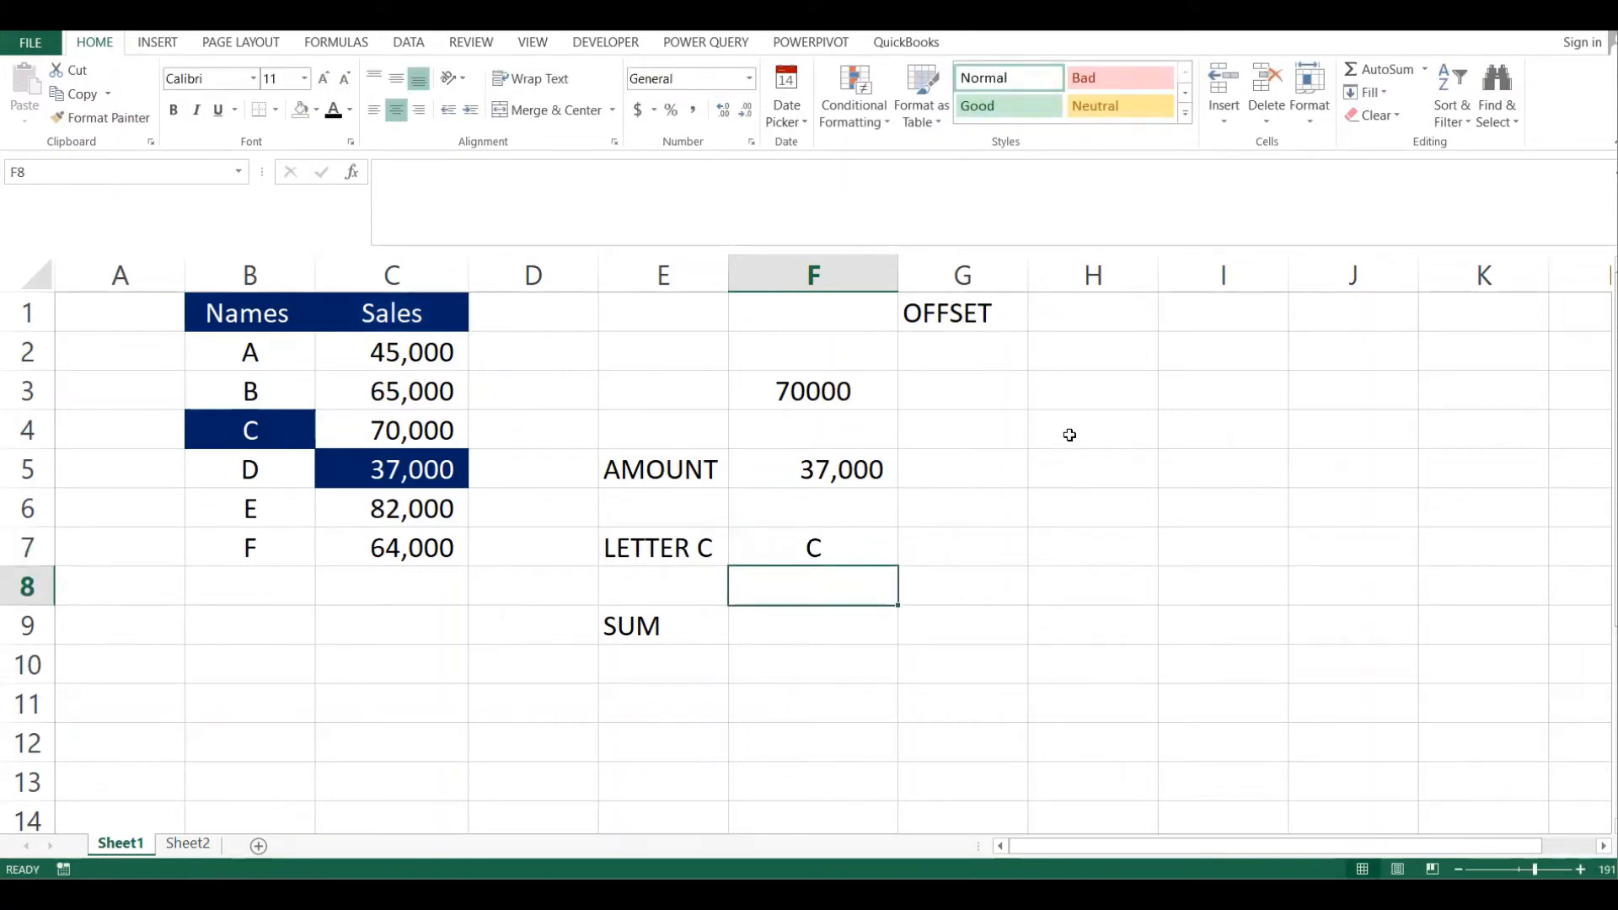
Enter the formula =OFFSET(C1,1,-1) in cell H3, taking the Sales header as the reference
{"action": "left_click", "coordinate": [1083, 390]}
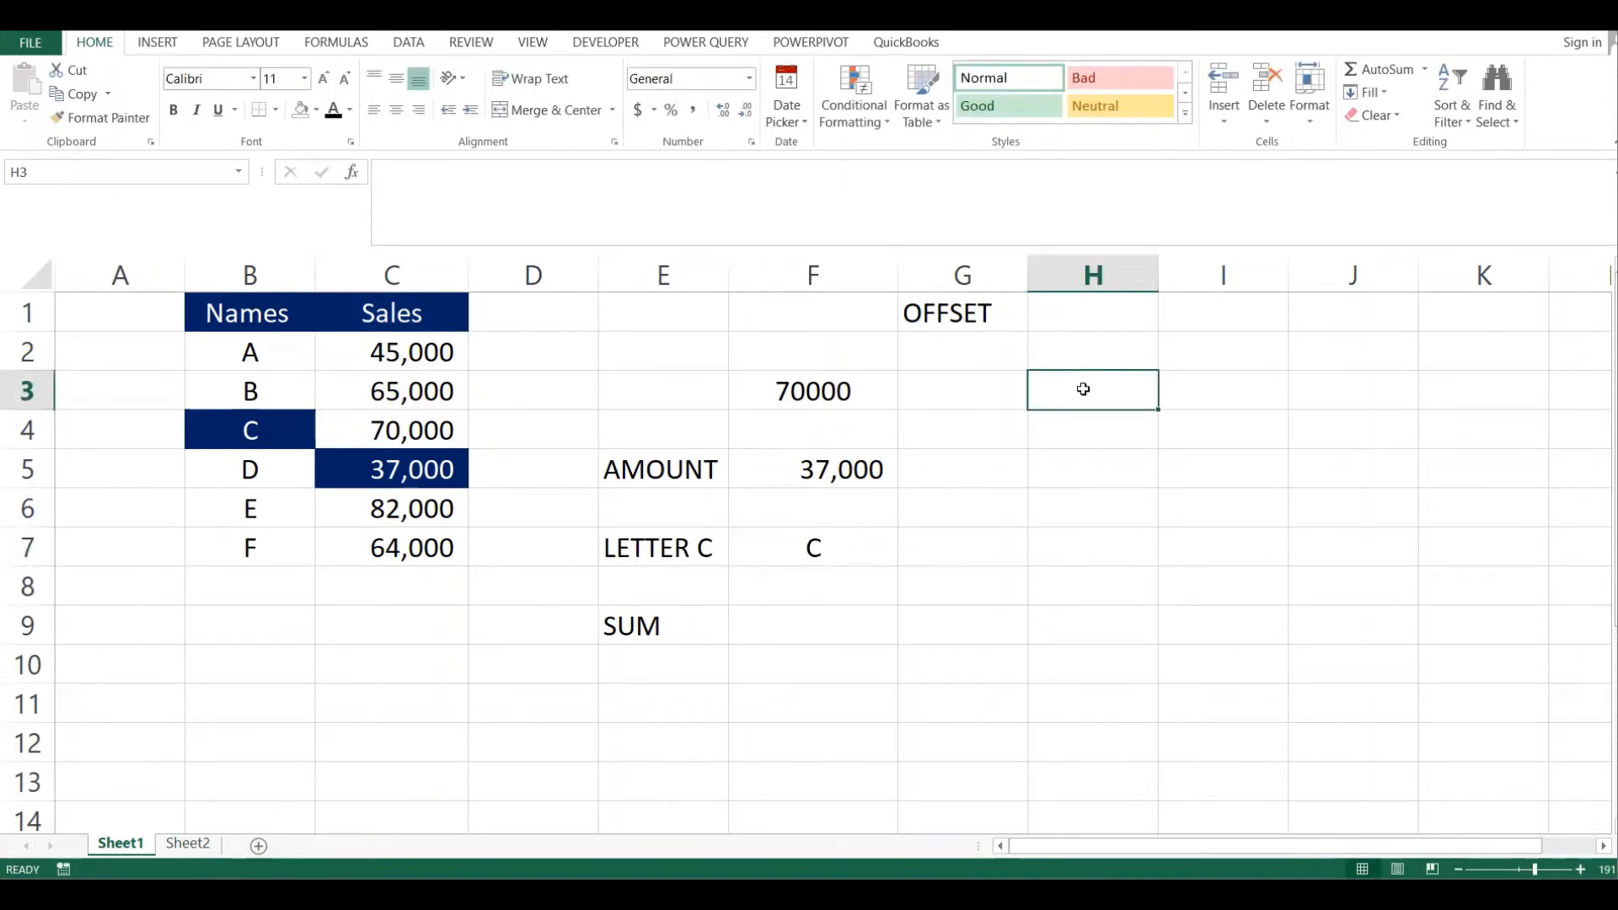
{"action": "type", "text": "="}
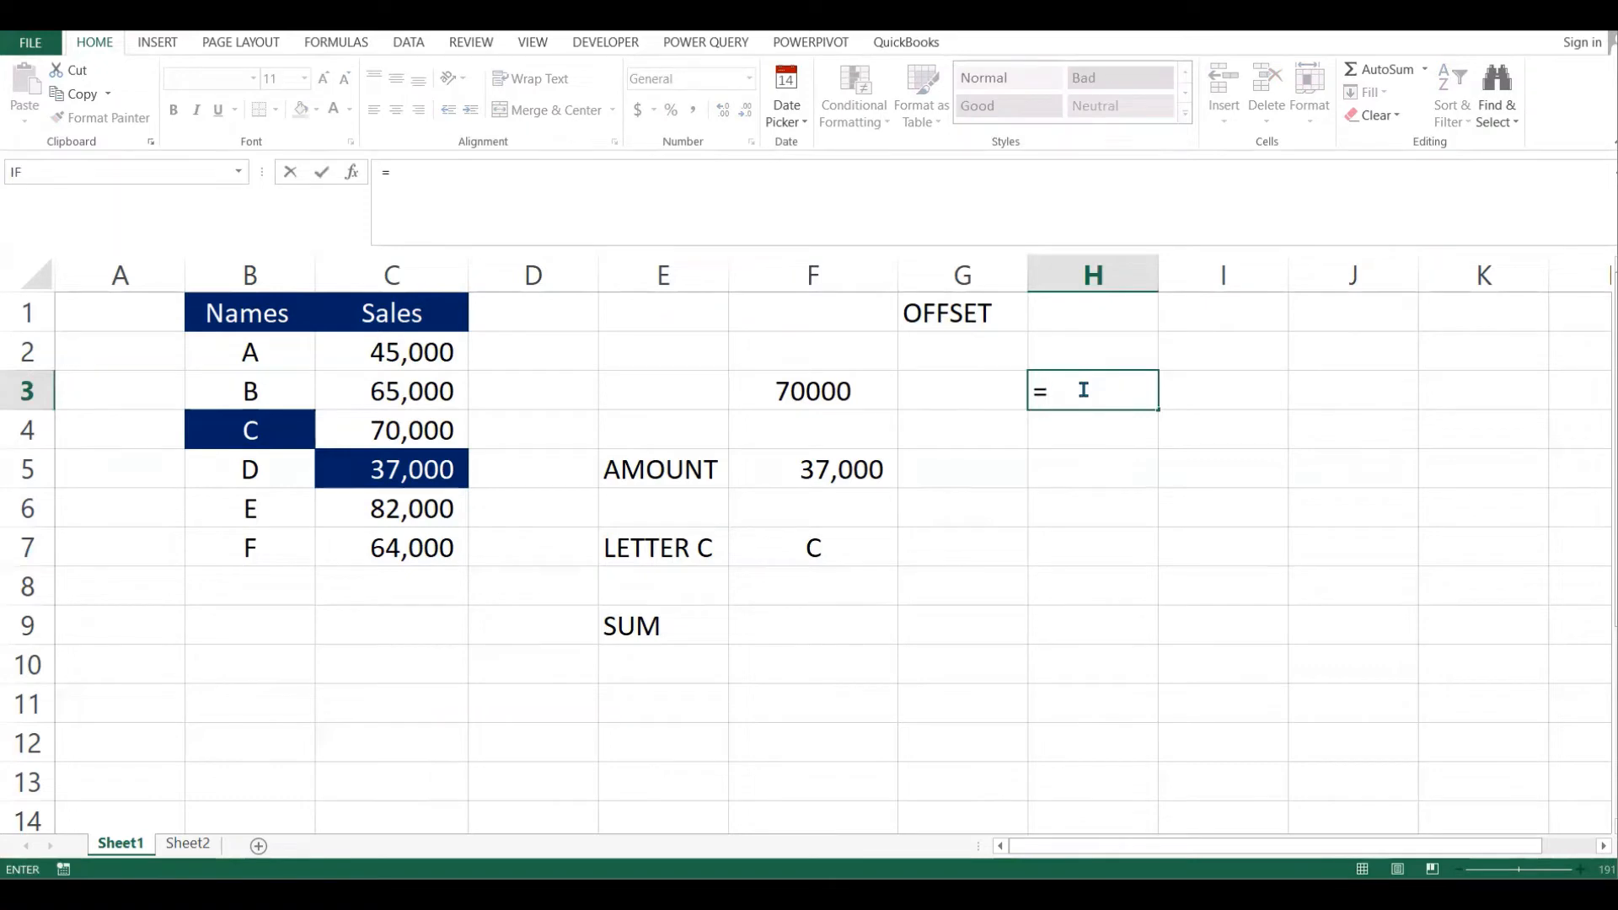
{"action": "type", "text": "OFFSET("}
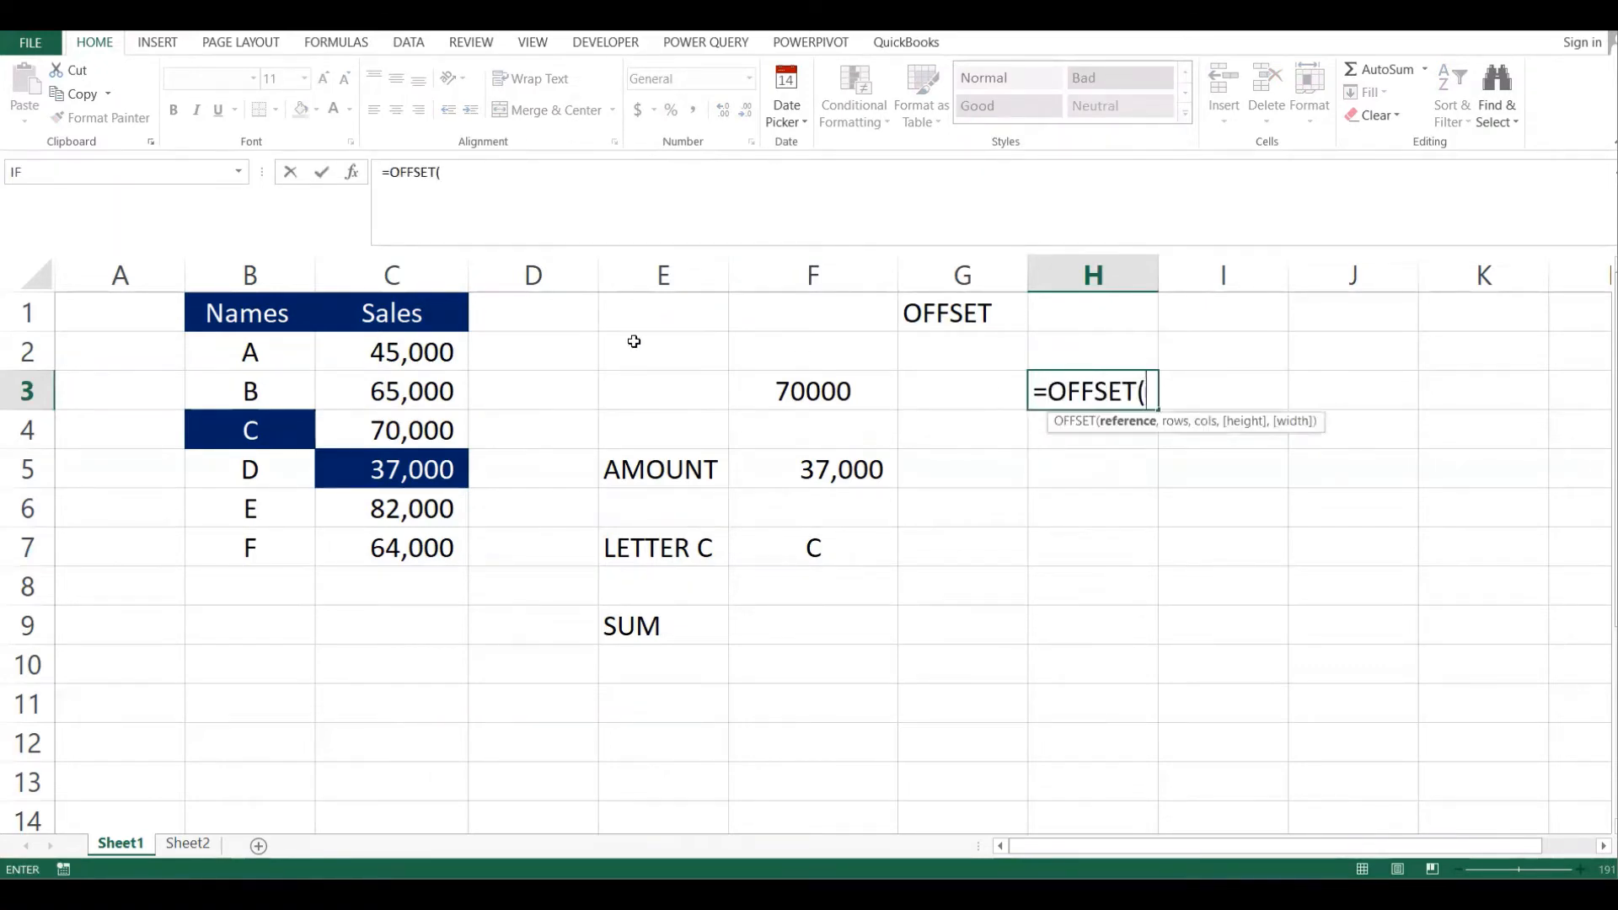
{"action": "left_click", "coordinate": [435, 316]}
{"action": "type", "text": ","}
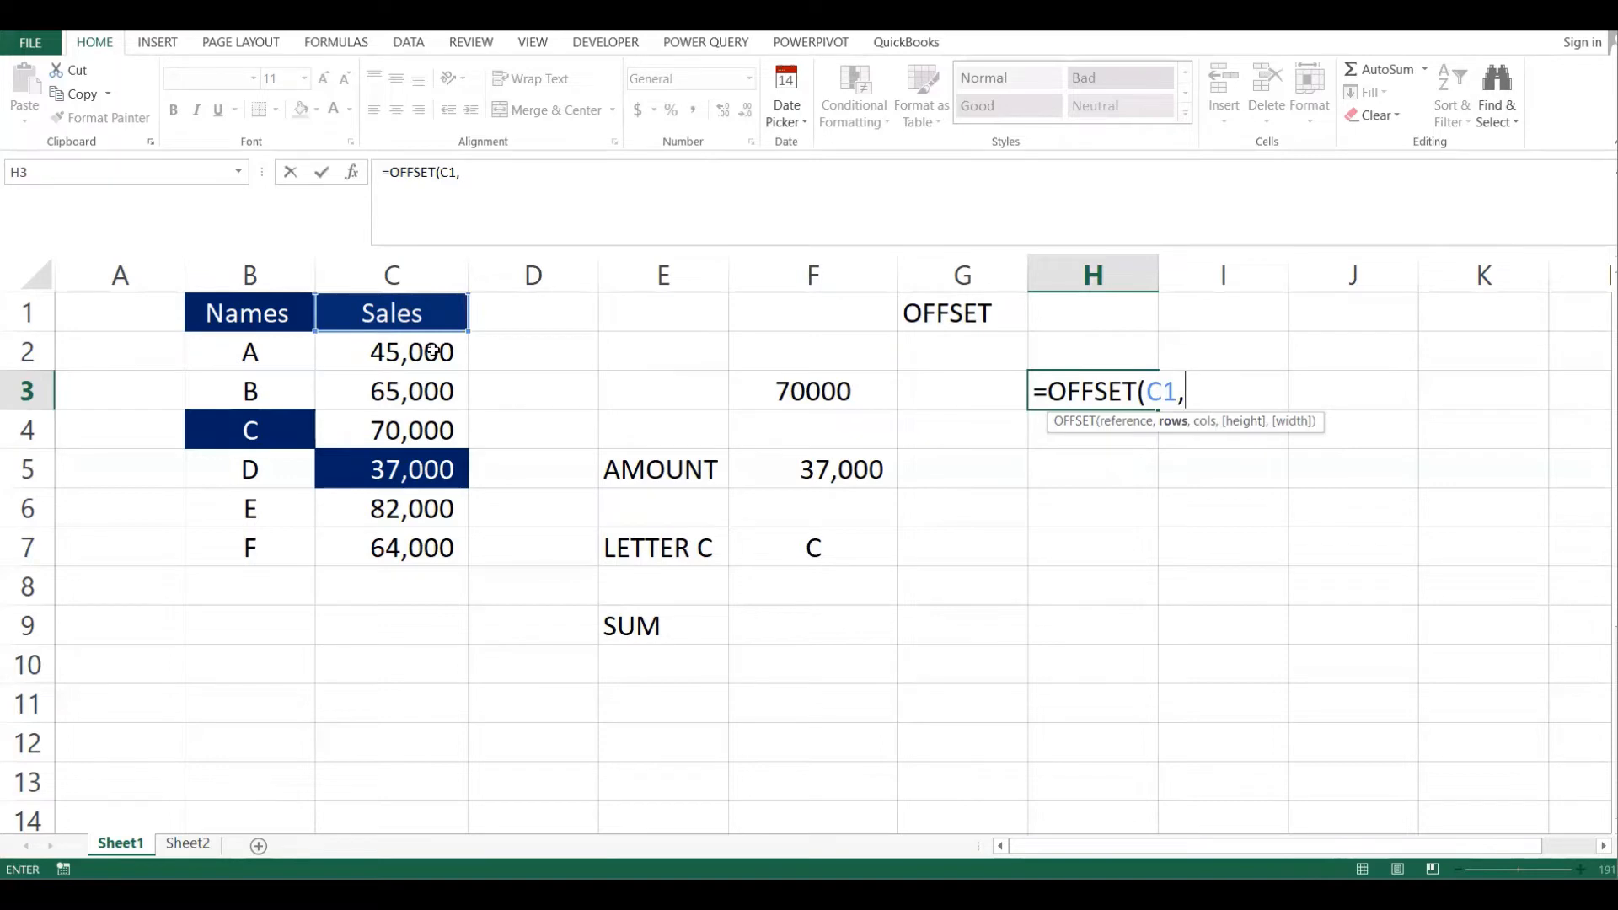
{"action": "type", "text": "1,"}
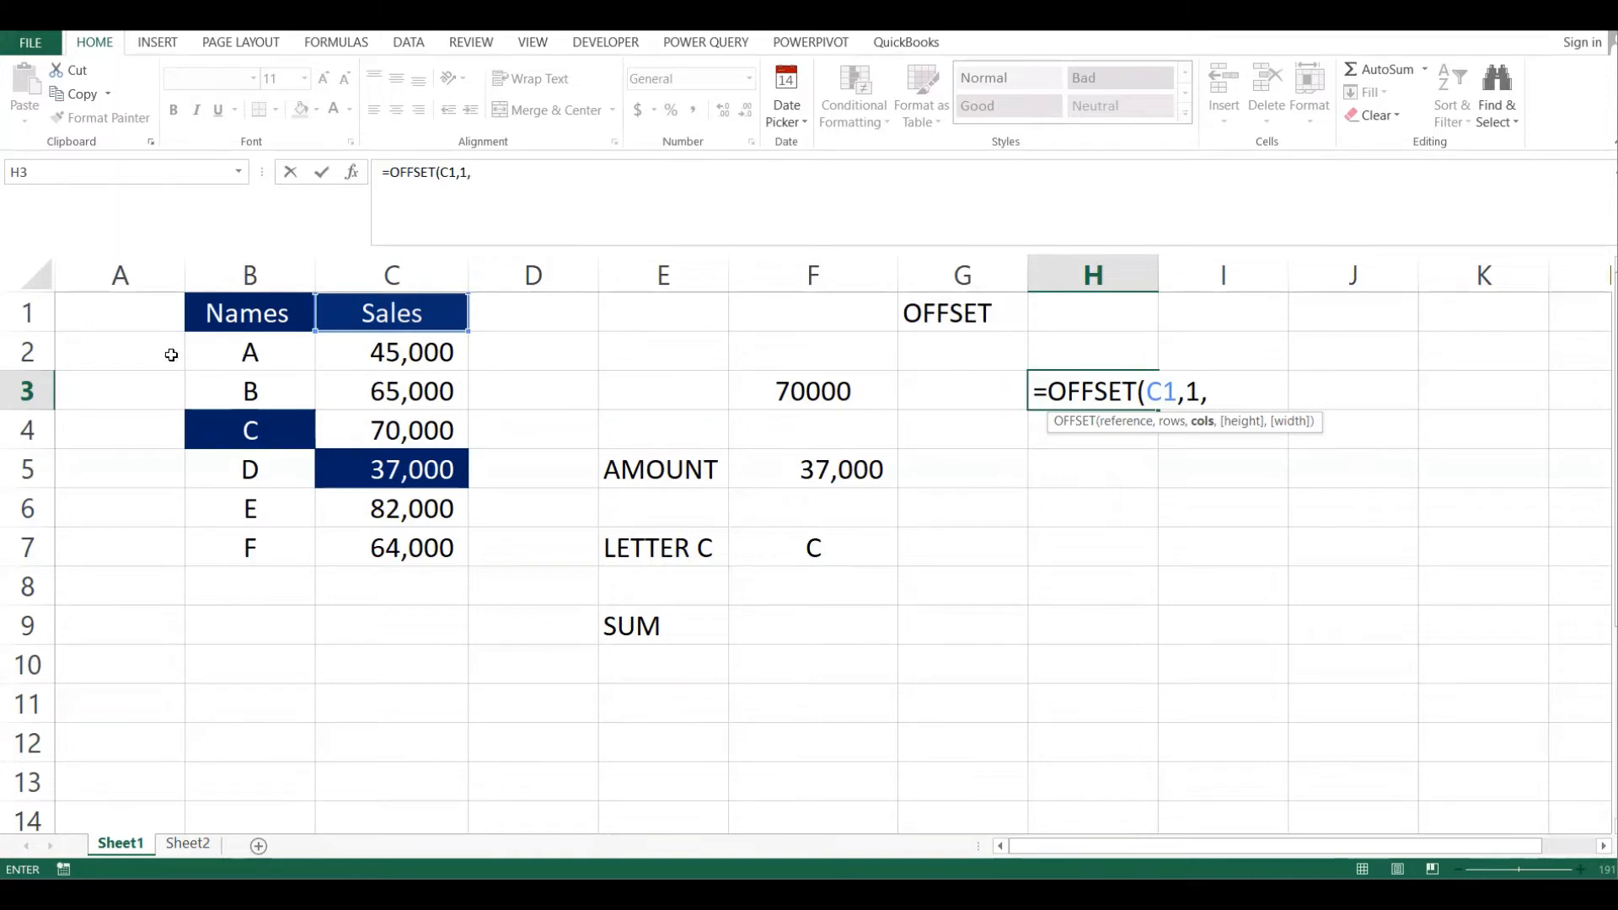
{"action": "type", "text": "-1)"}
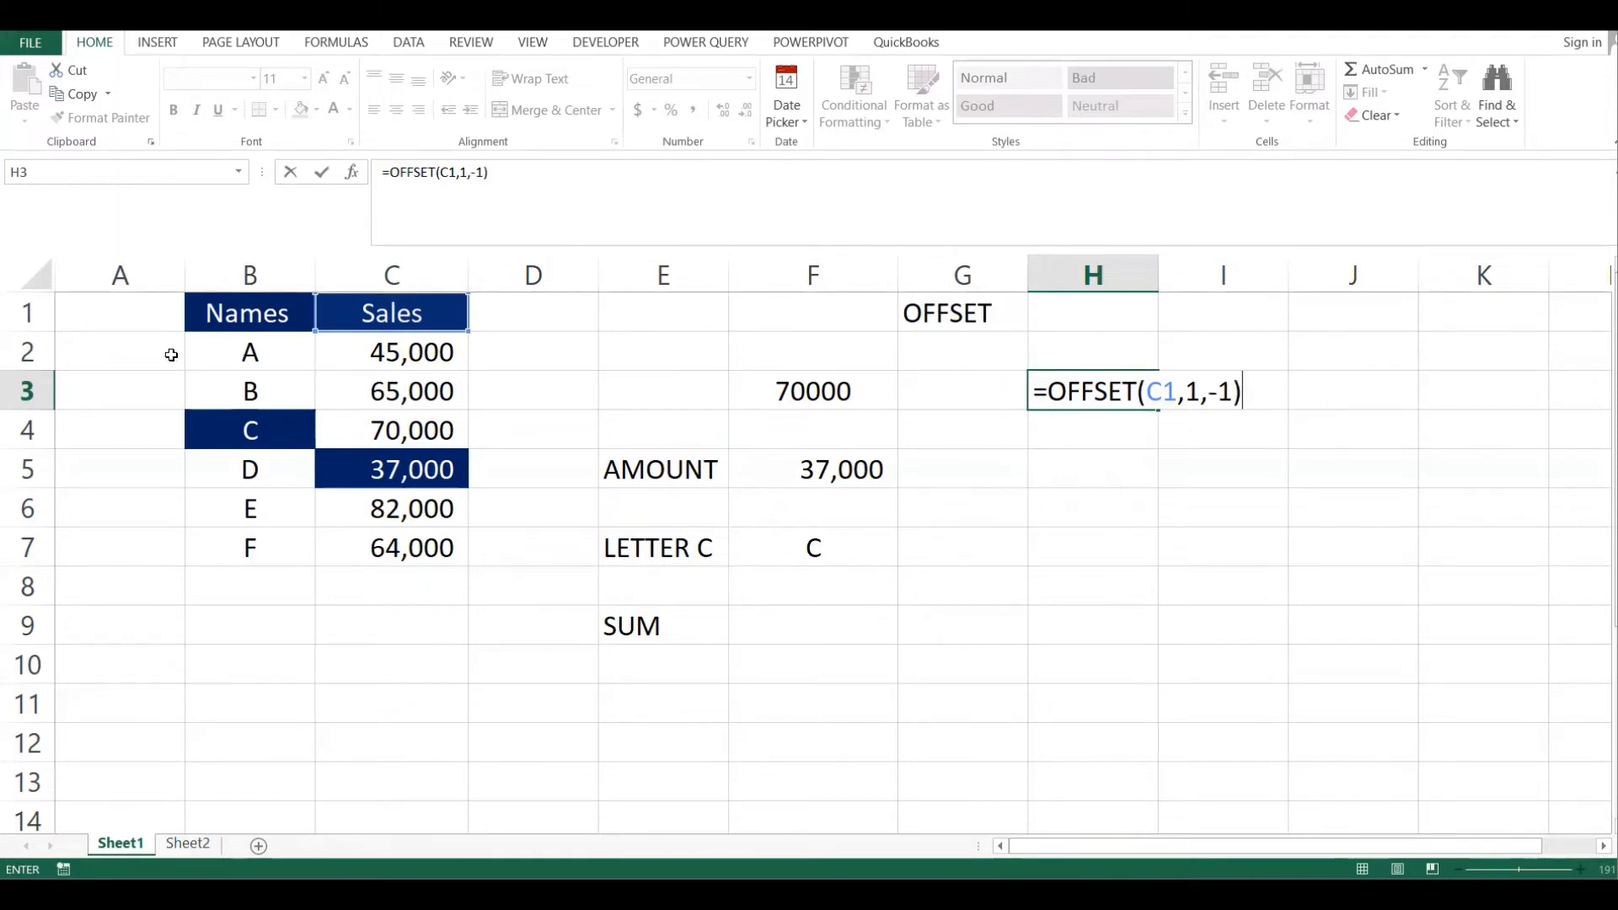
{"action": "key", "text": "Return"}
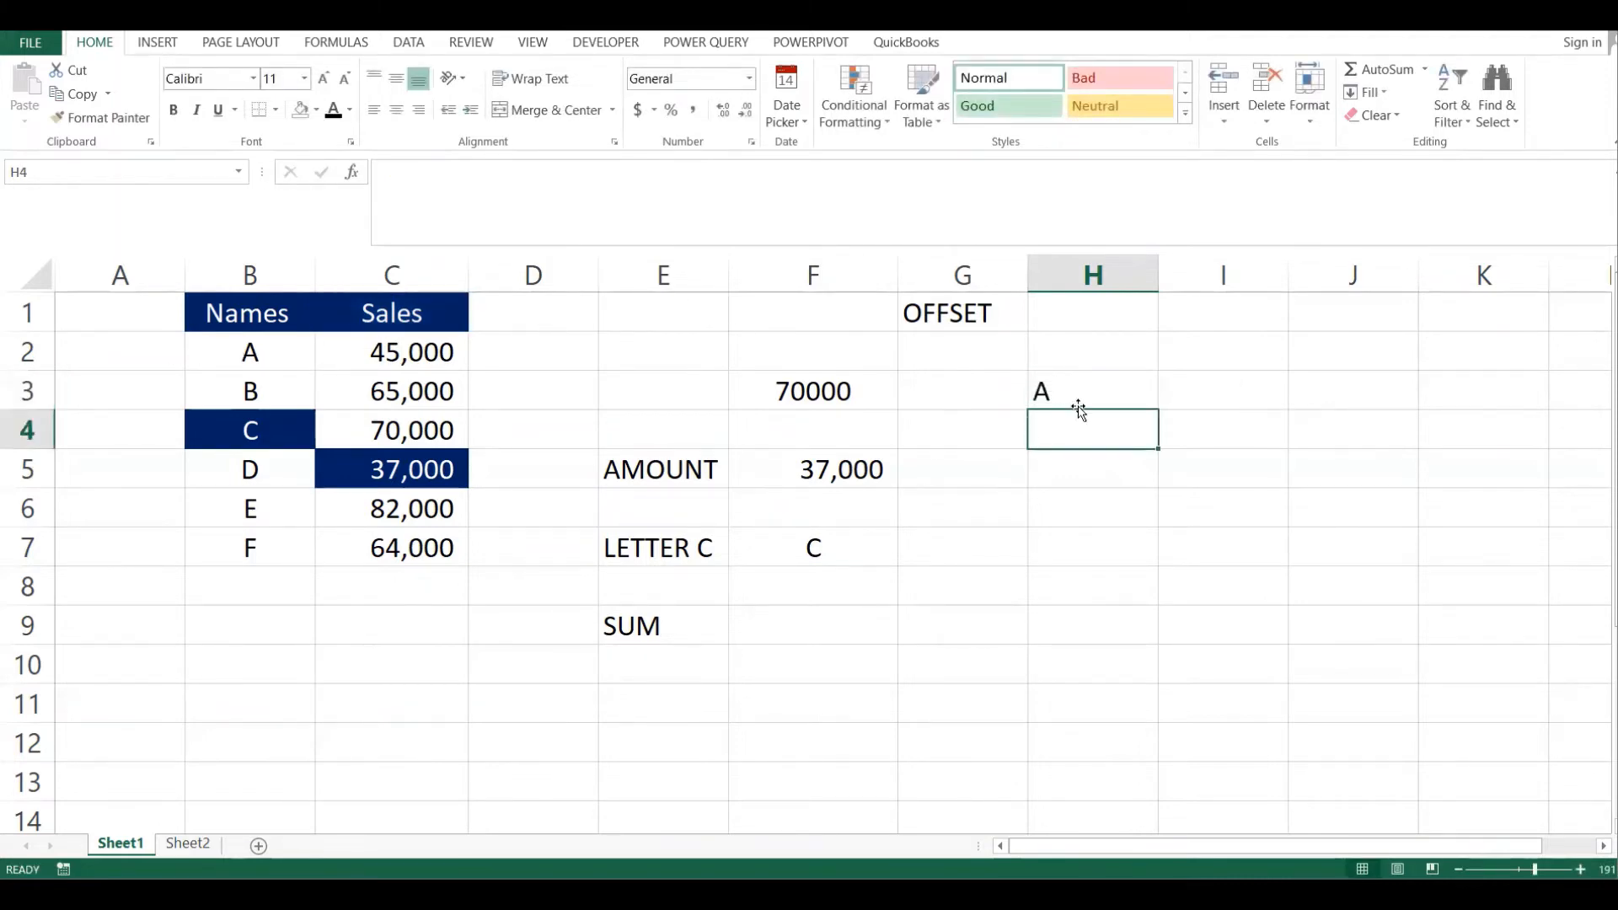
{"action": "left_click", "coordinate": [1080, 395]}
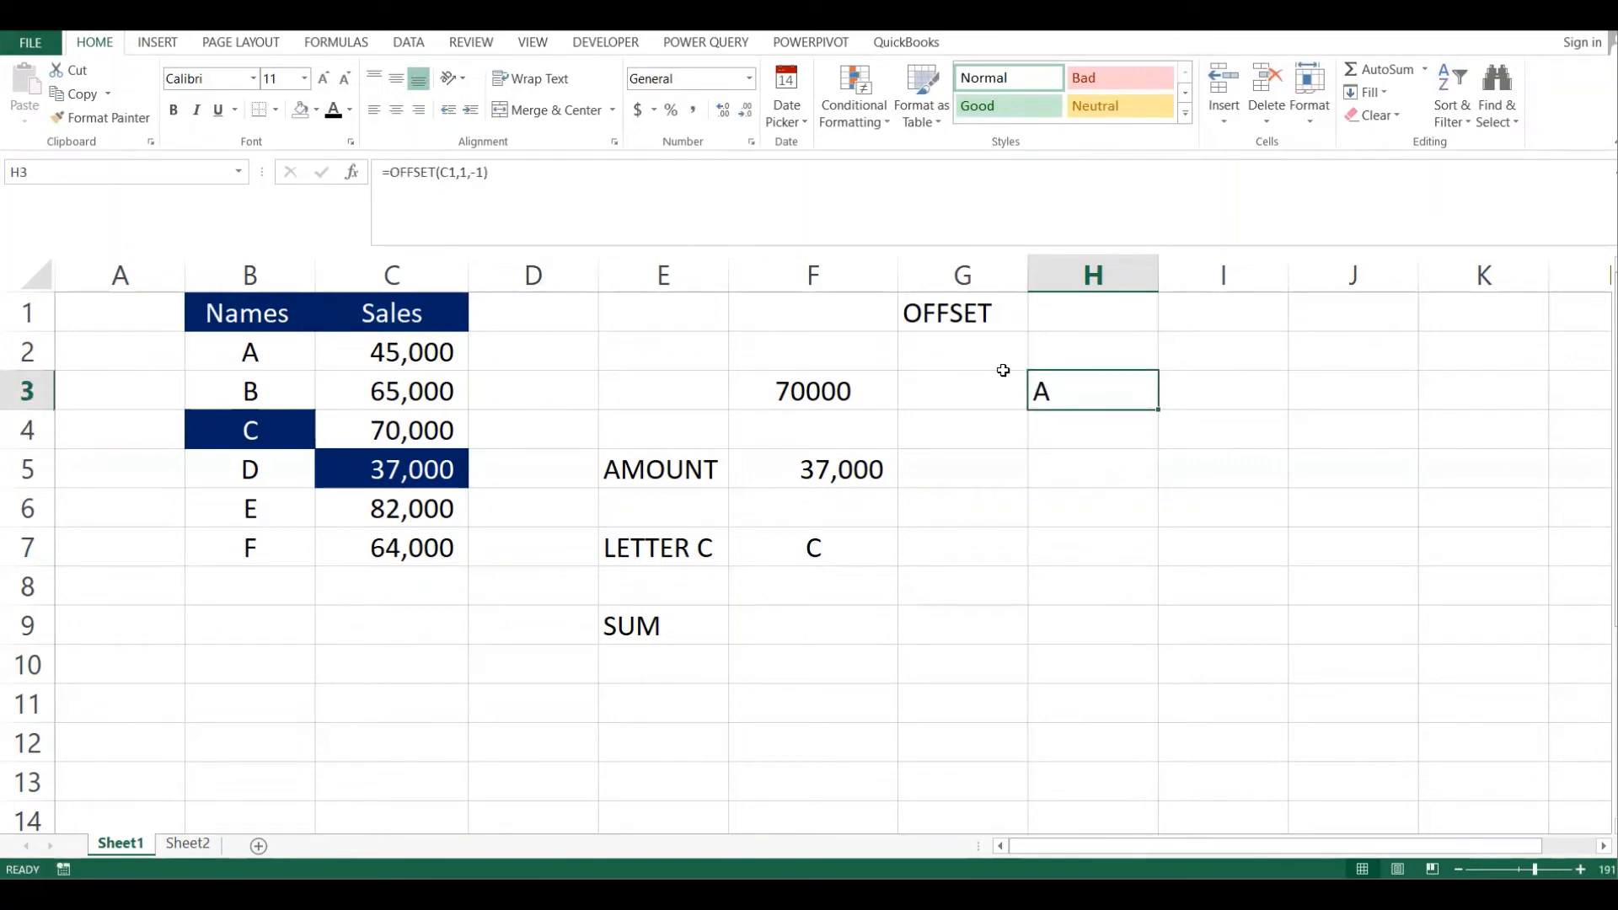
{"action": "left_click", "coordinate": [826, 623]}
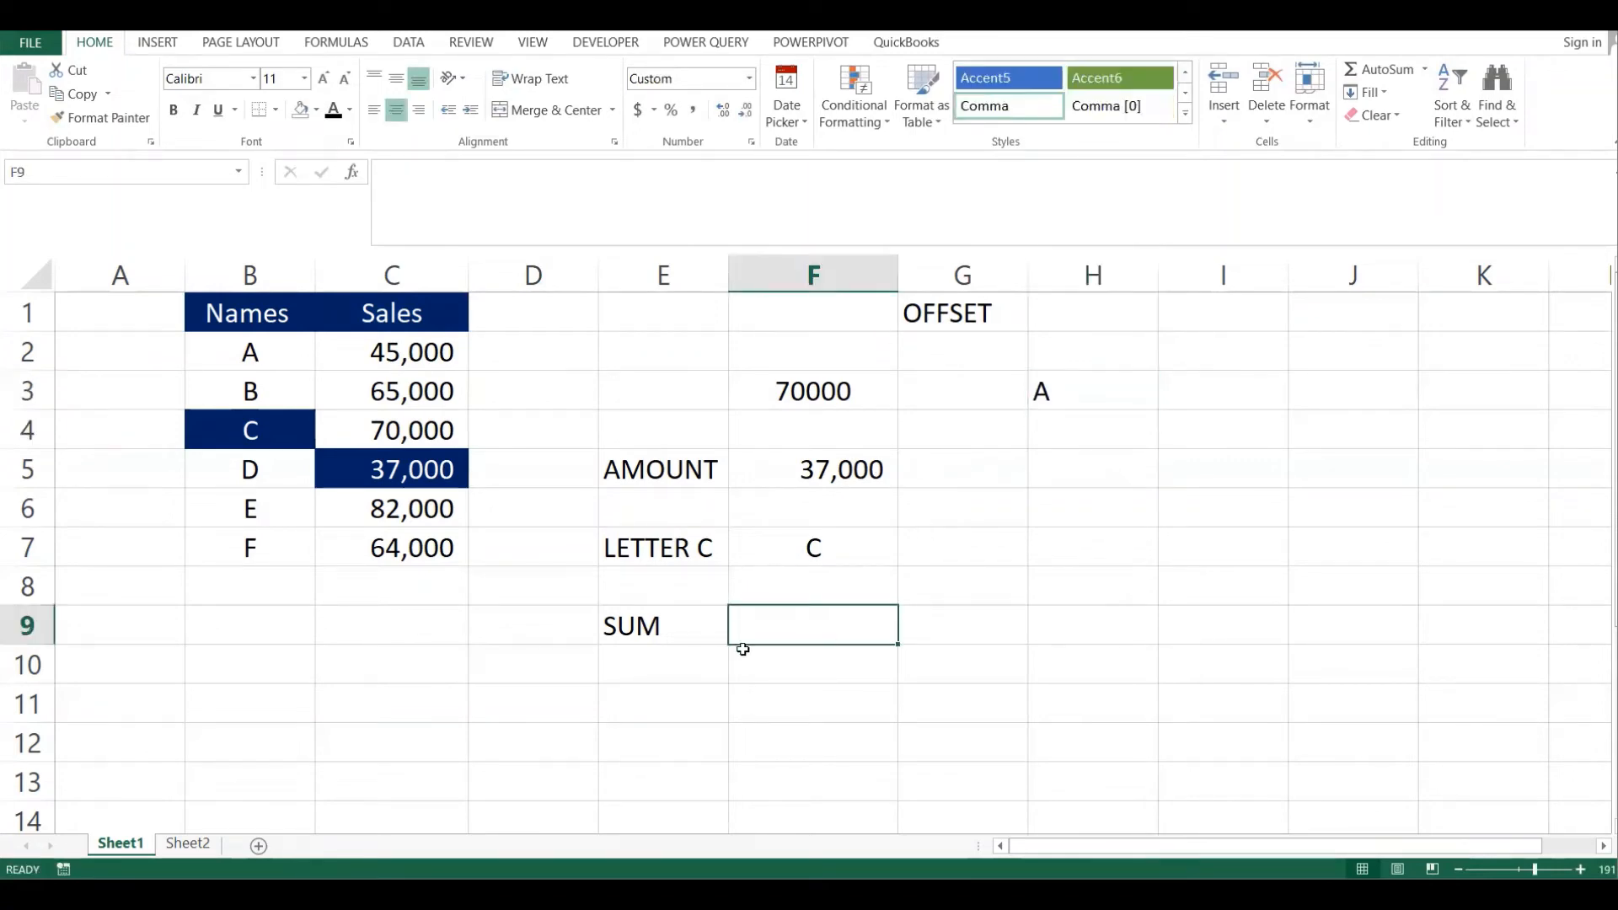
{"action": "left_click", "coordinate": [423, 487]}
{"action": "left_click", "coordinate": [737, 585]}
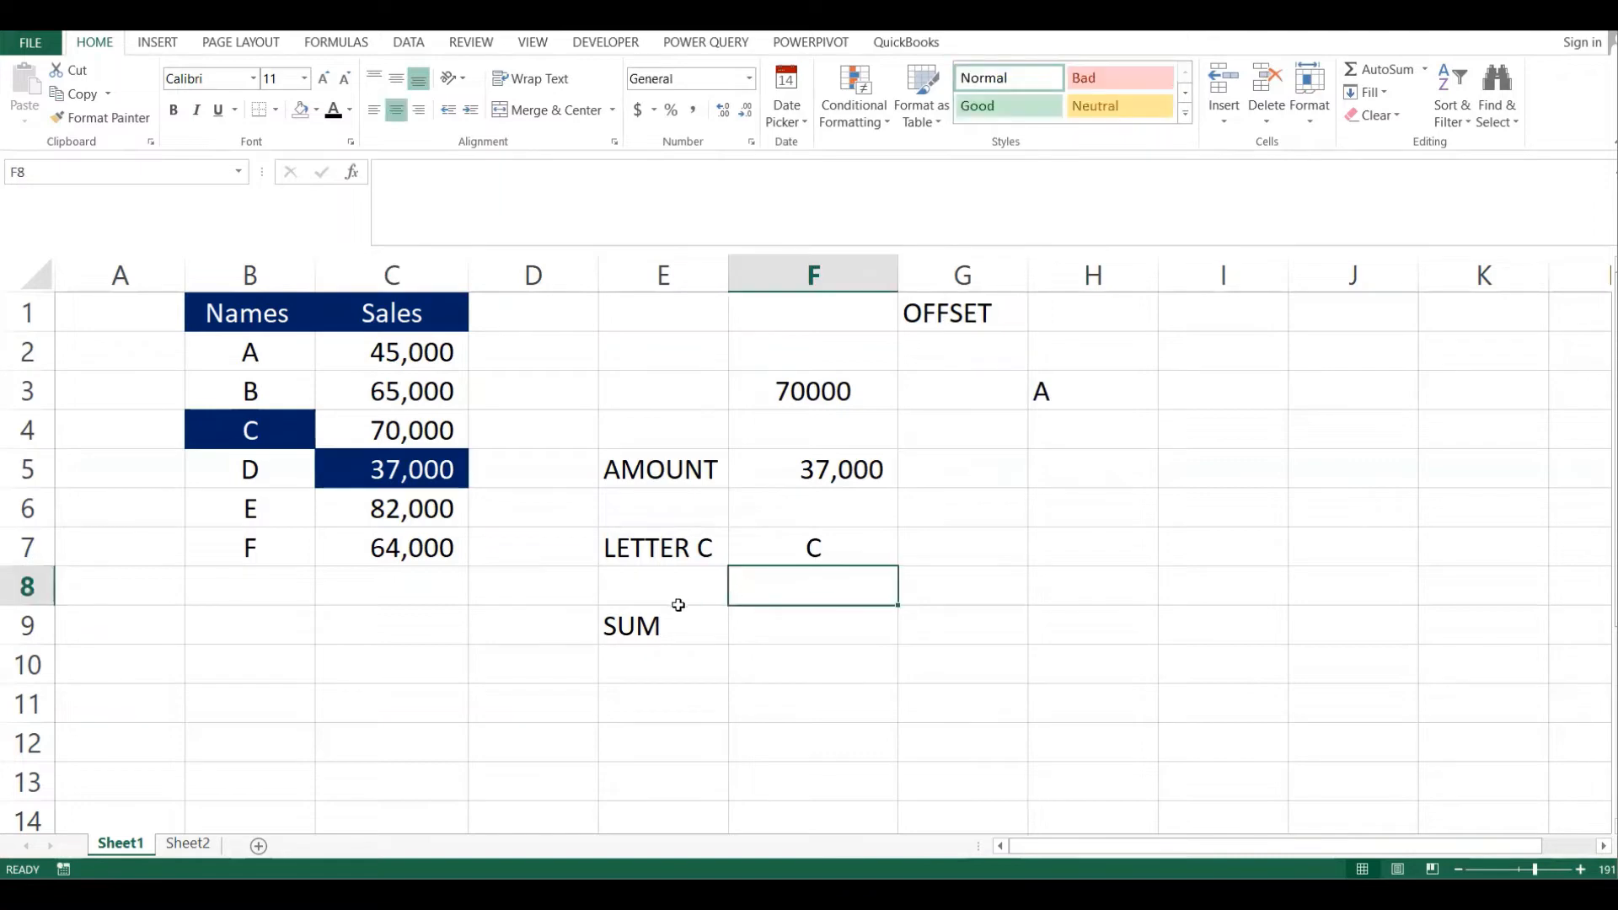
Switch to Sheet2 and examine the Names and Sales columns and the SUM OF LAST THREE heading
{"action": "left_click", "coordinate": [620, 625]}
{"action": "left_click", "coordinate": [804, 613]}
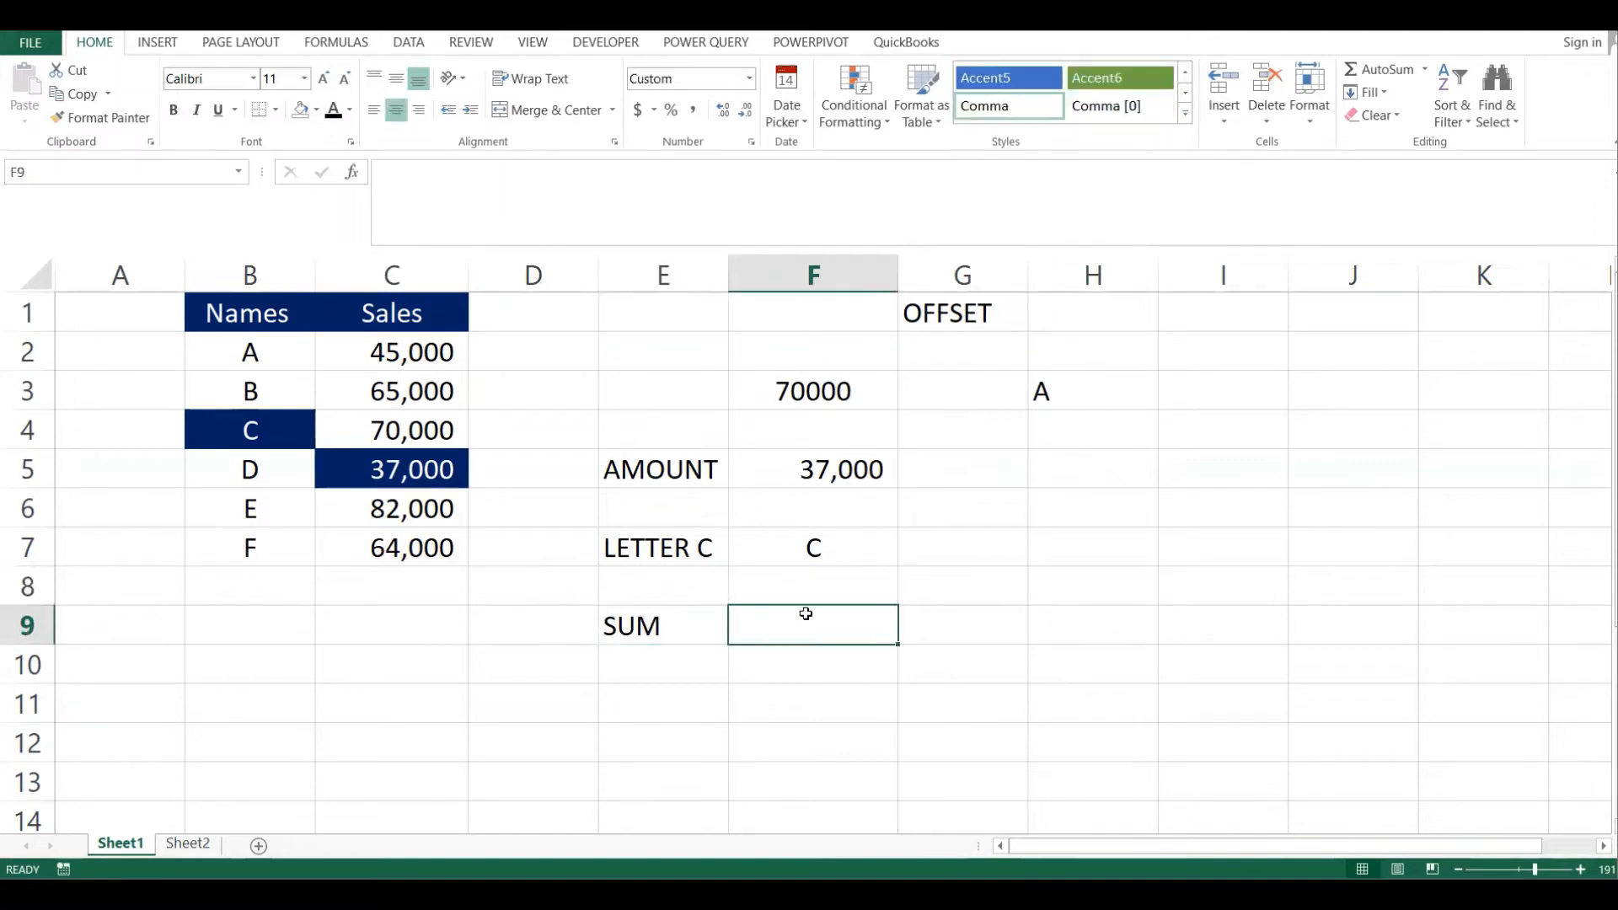
{"action": "left_click", "coordinate": [681, 592]}
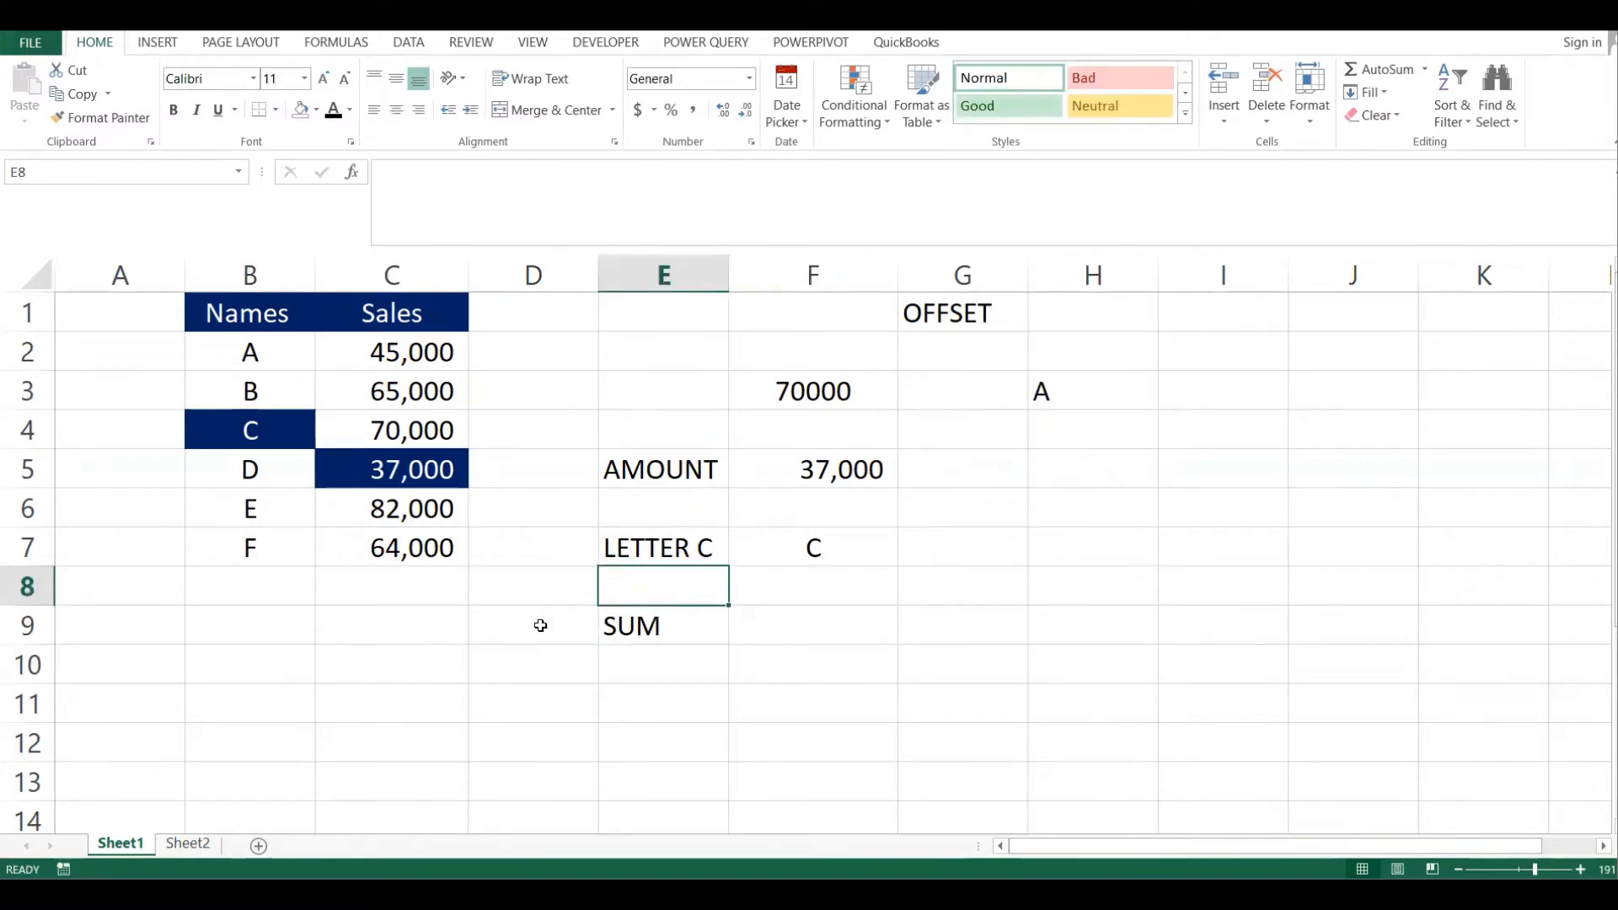
{"action": "left_click", "coordinate": [193, 851]}
{"action": "left_click", "coordinate": [365, 730]}
{"action": "left_click", "coordinate": [620, 562]}
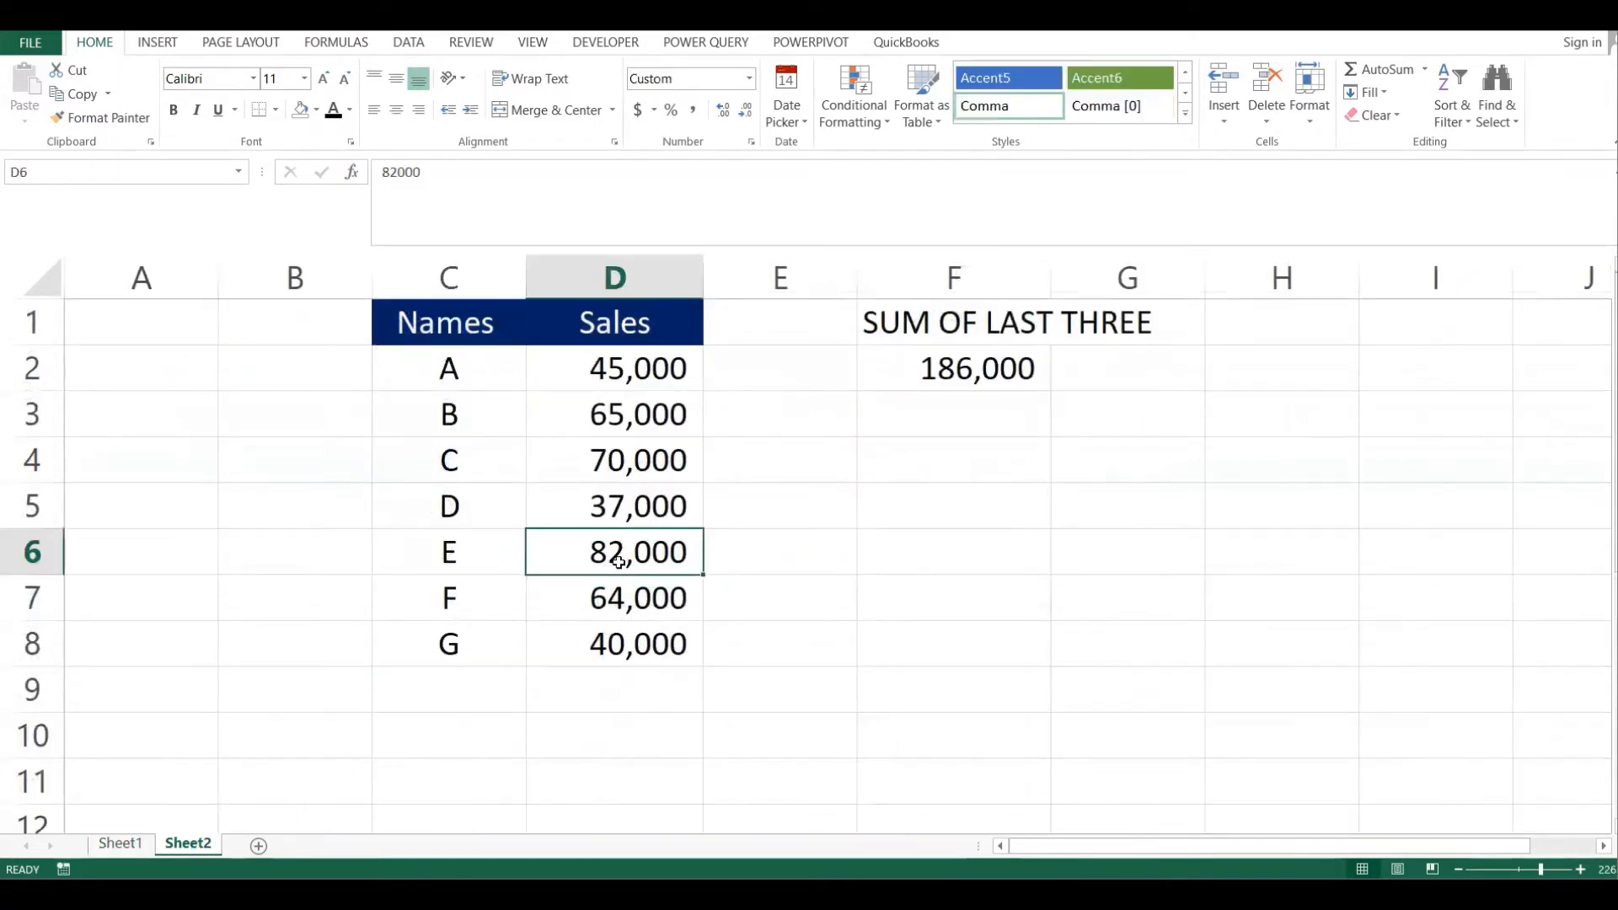
{"action": "left_click", "coordinate": [481, 323]}
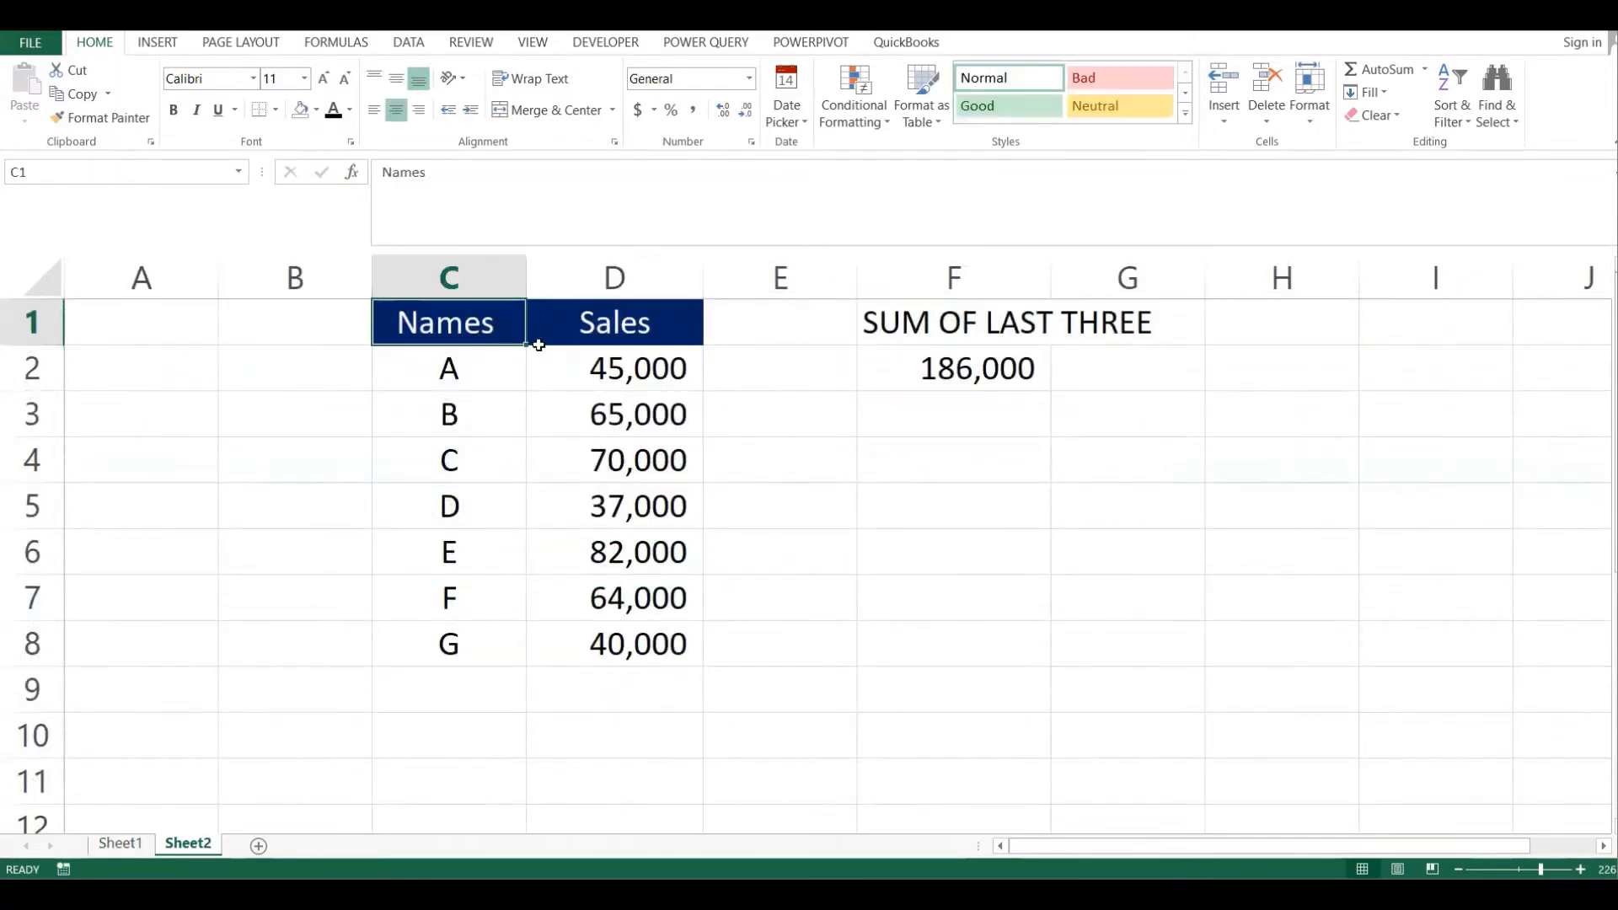
{"action": "left_click_drag", "start_coordinate": [481, 321], "coordinate": [470, 657]}
{"action": "left_click_drag", "start_coordinate": [686, 332], "coordinate": [650, 655]}
{"action": "left_click_drag", "start_coordinate": [918, 319], "coordinate": [1121, 327]}
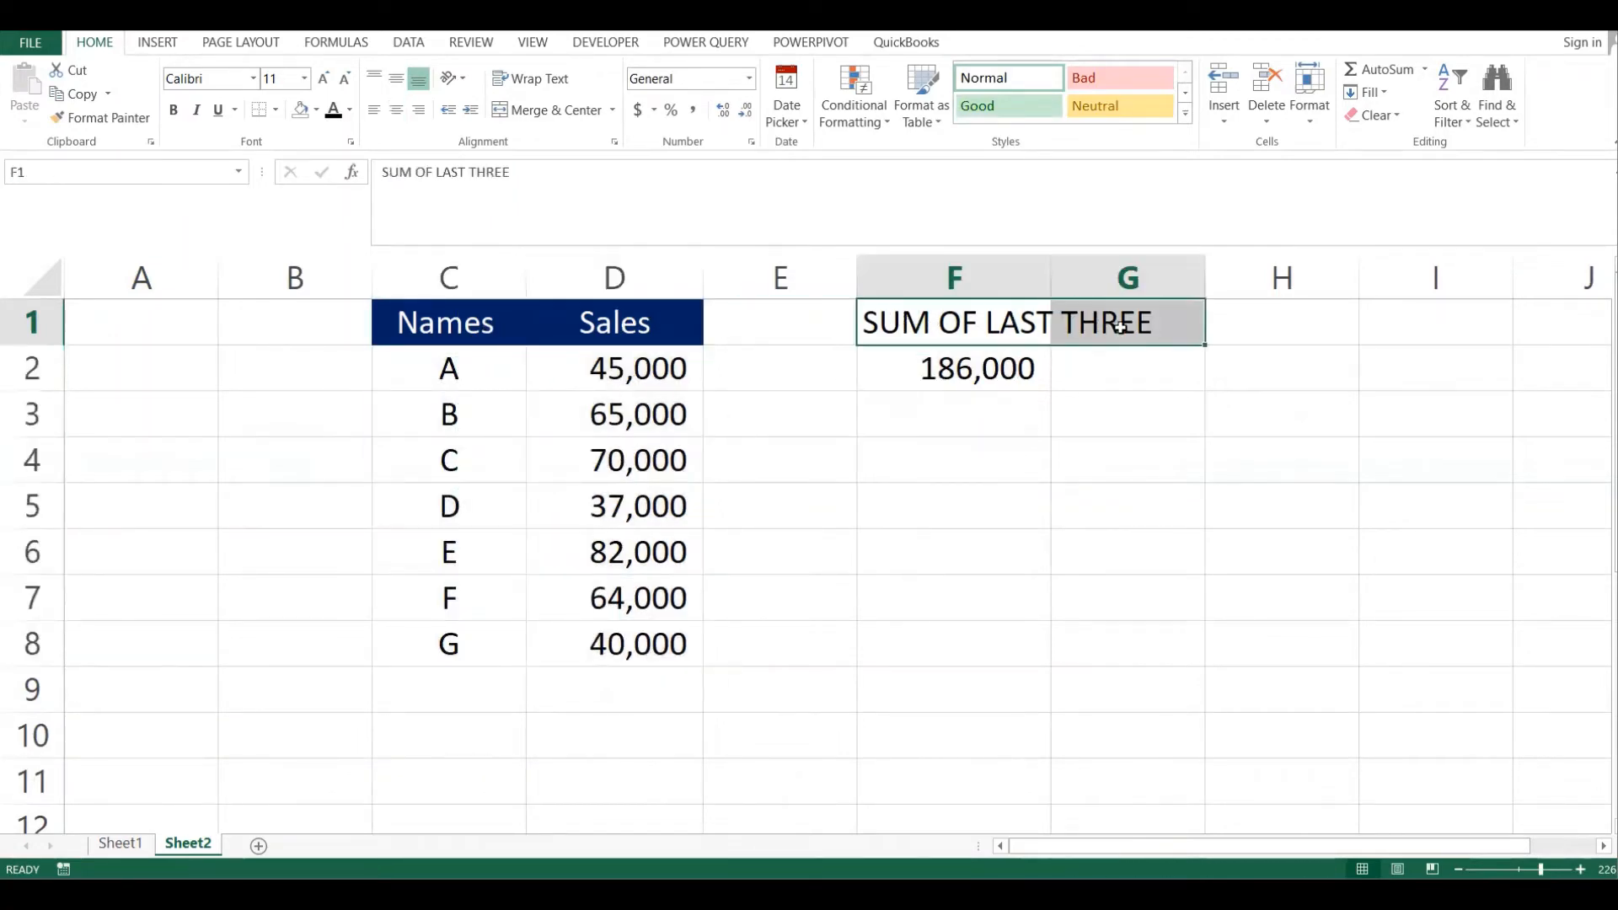
Replace the formula in F2 with =SUM(D6:D8), covering the sales of E, F and G
{"action": "left_click", "coordinate": [991, 368]}
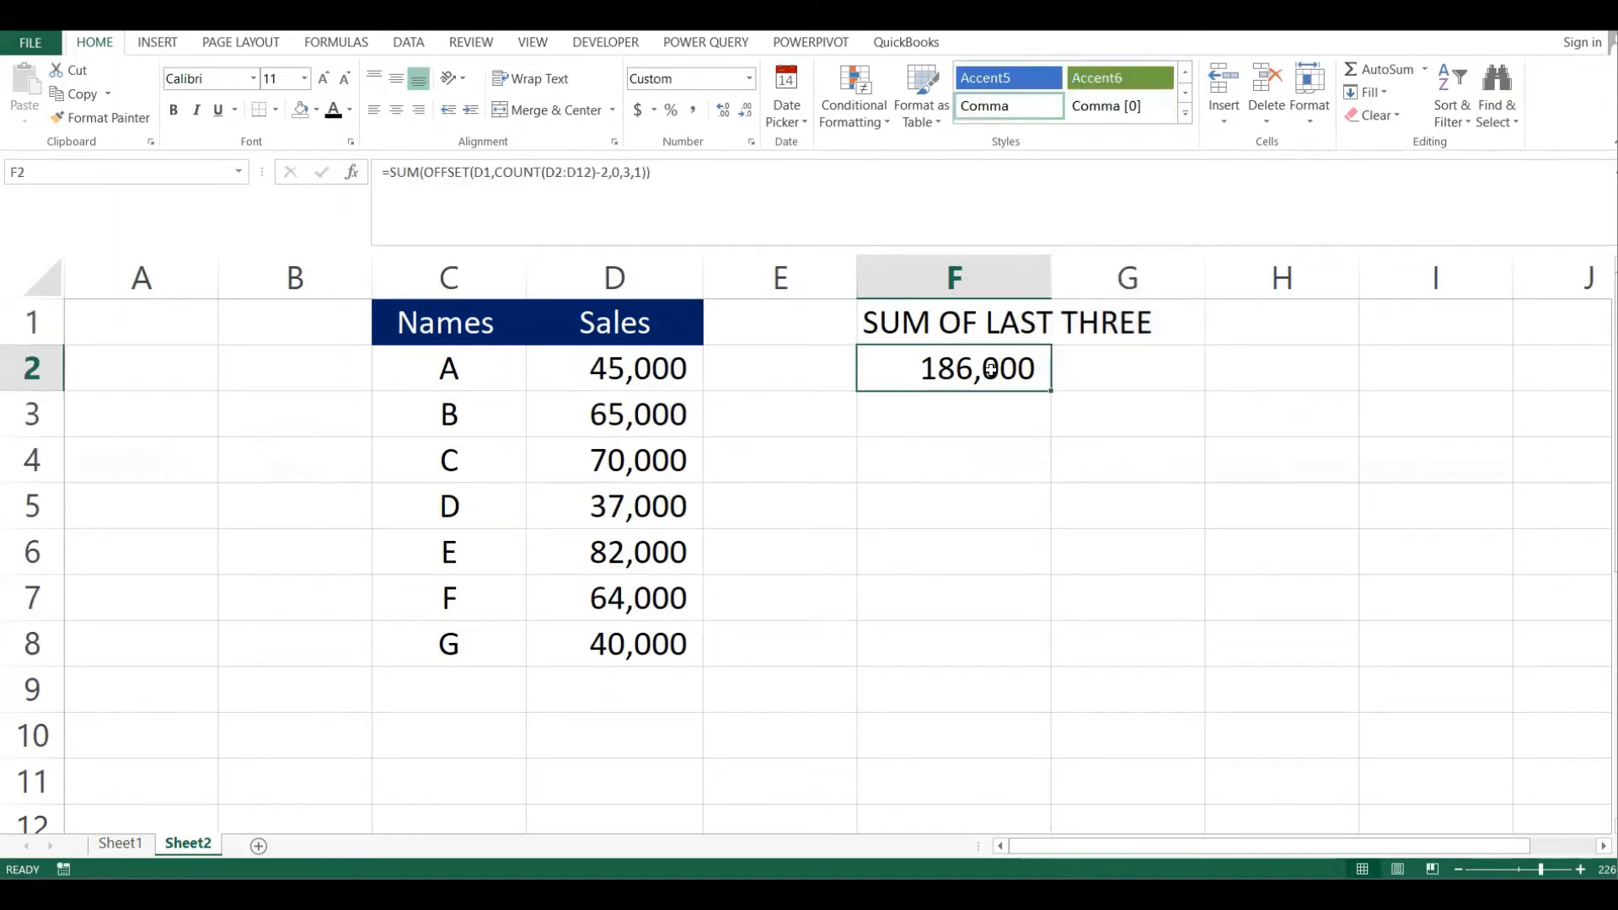
{"action": "type", "text": "=SUM"}
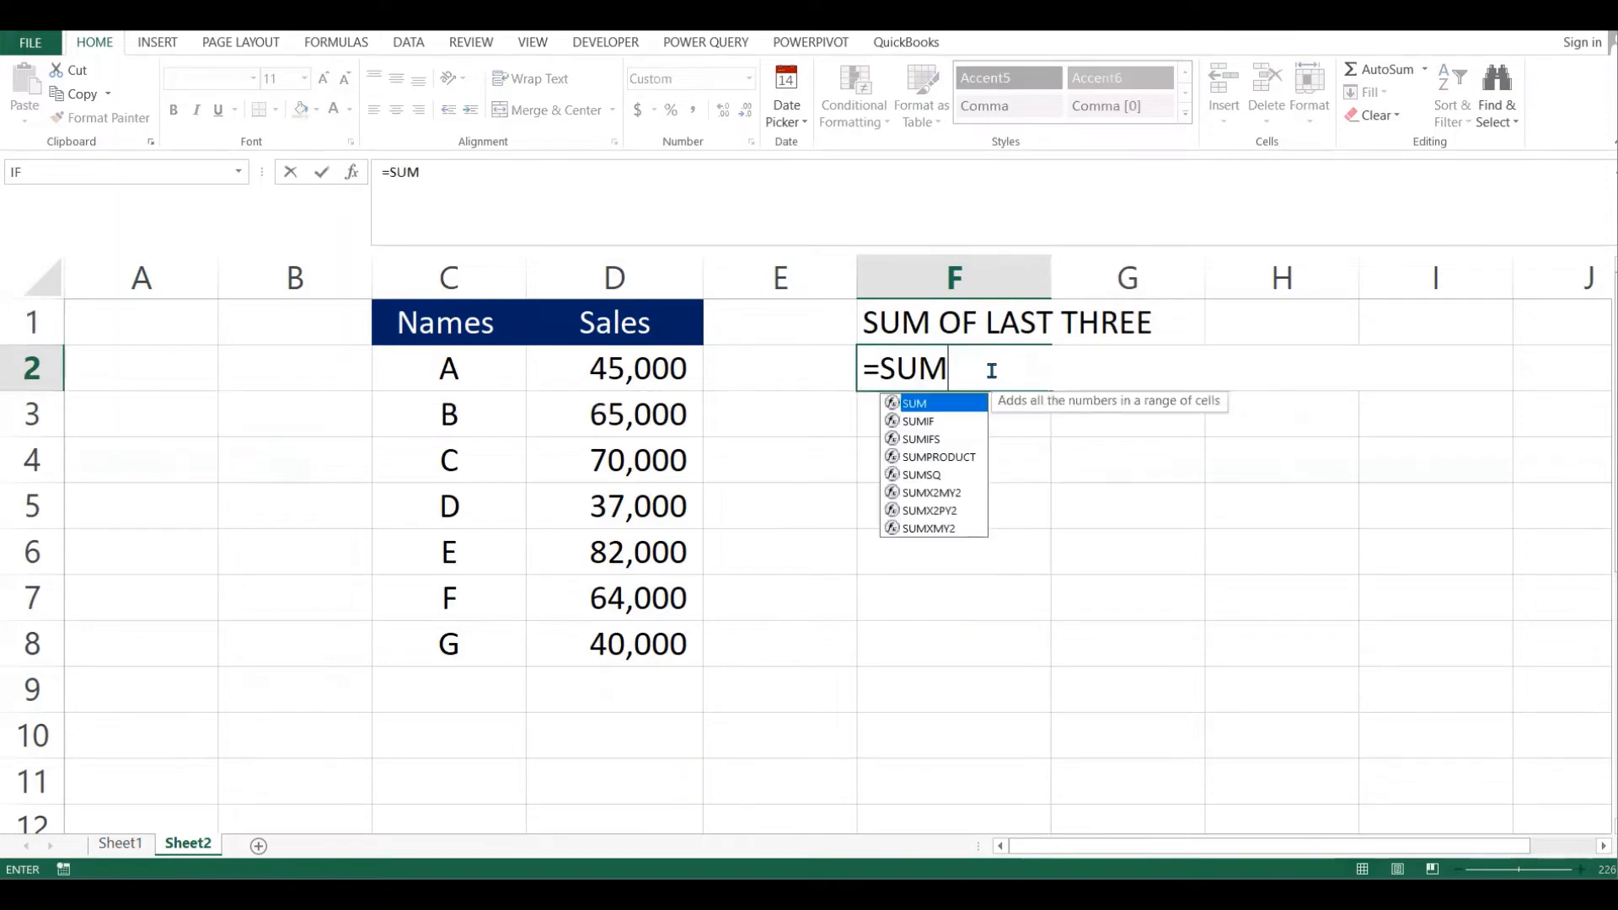
{"action": "type", "text": "("}
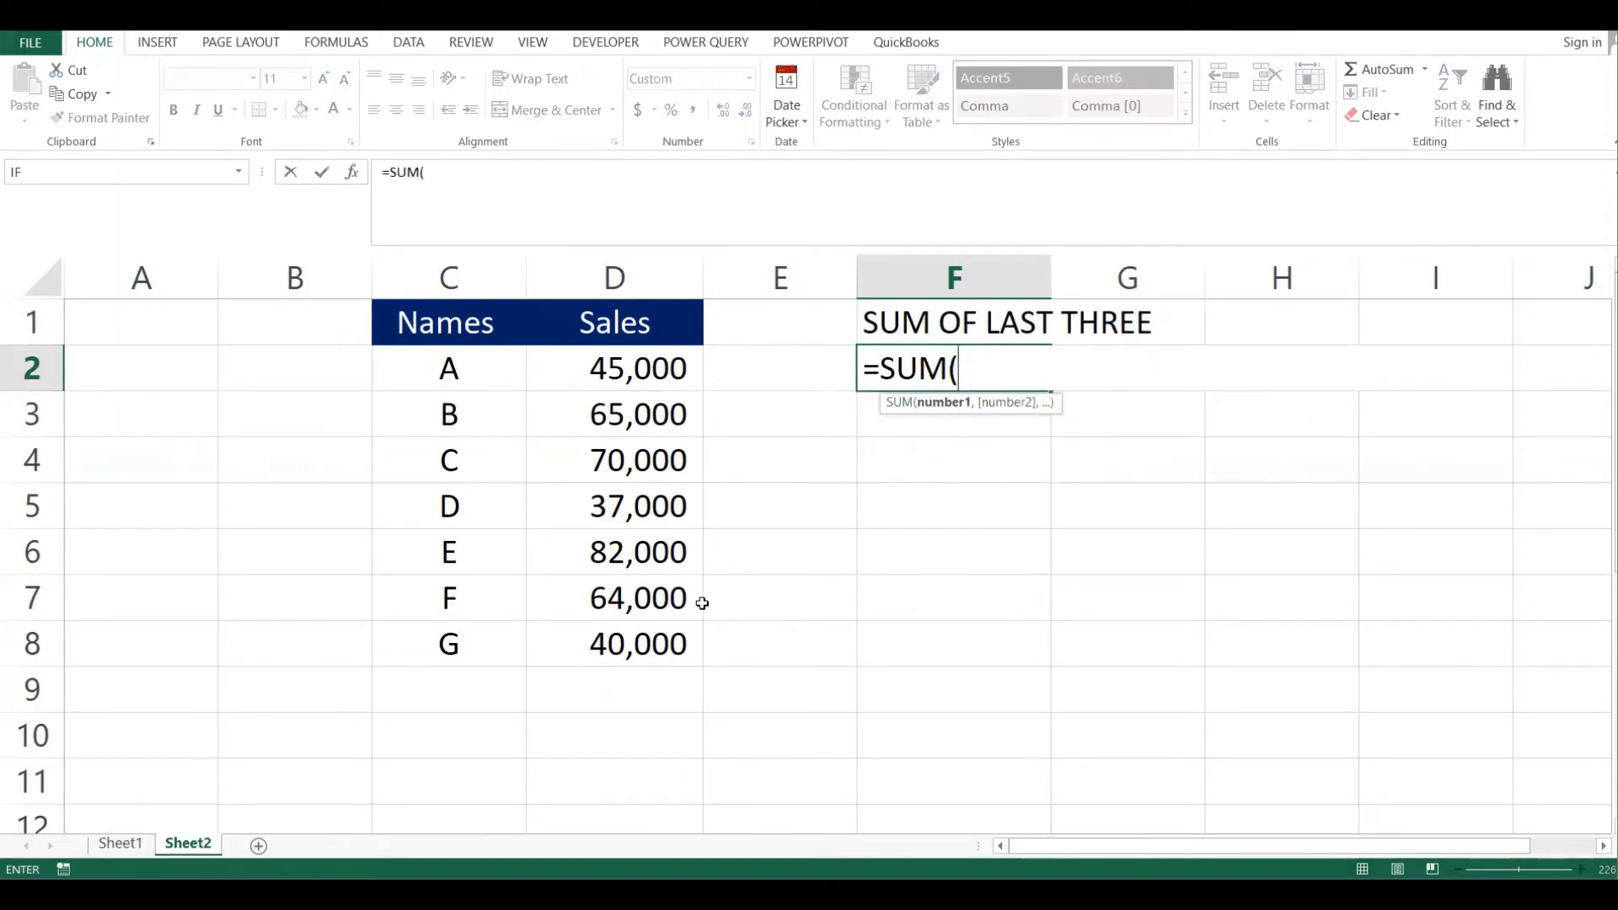
{"action": "left_click_drag", "start_coordinate": [658, 645], "coordinate": [649, 538]}
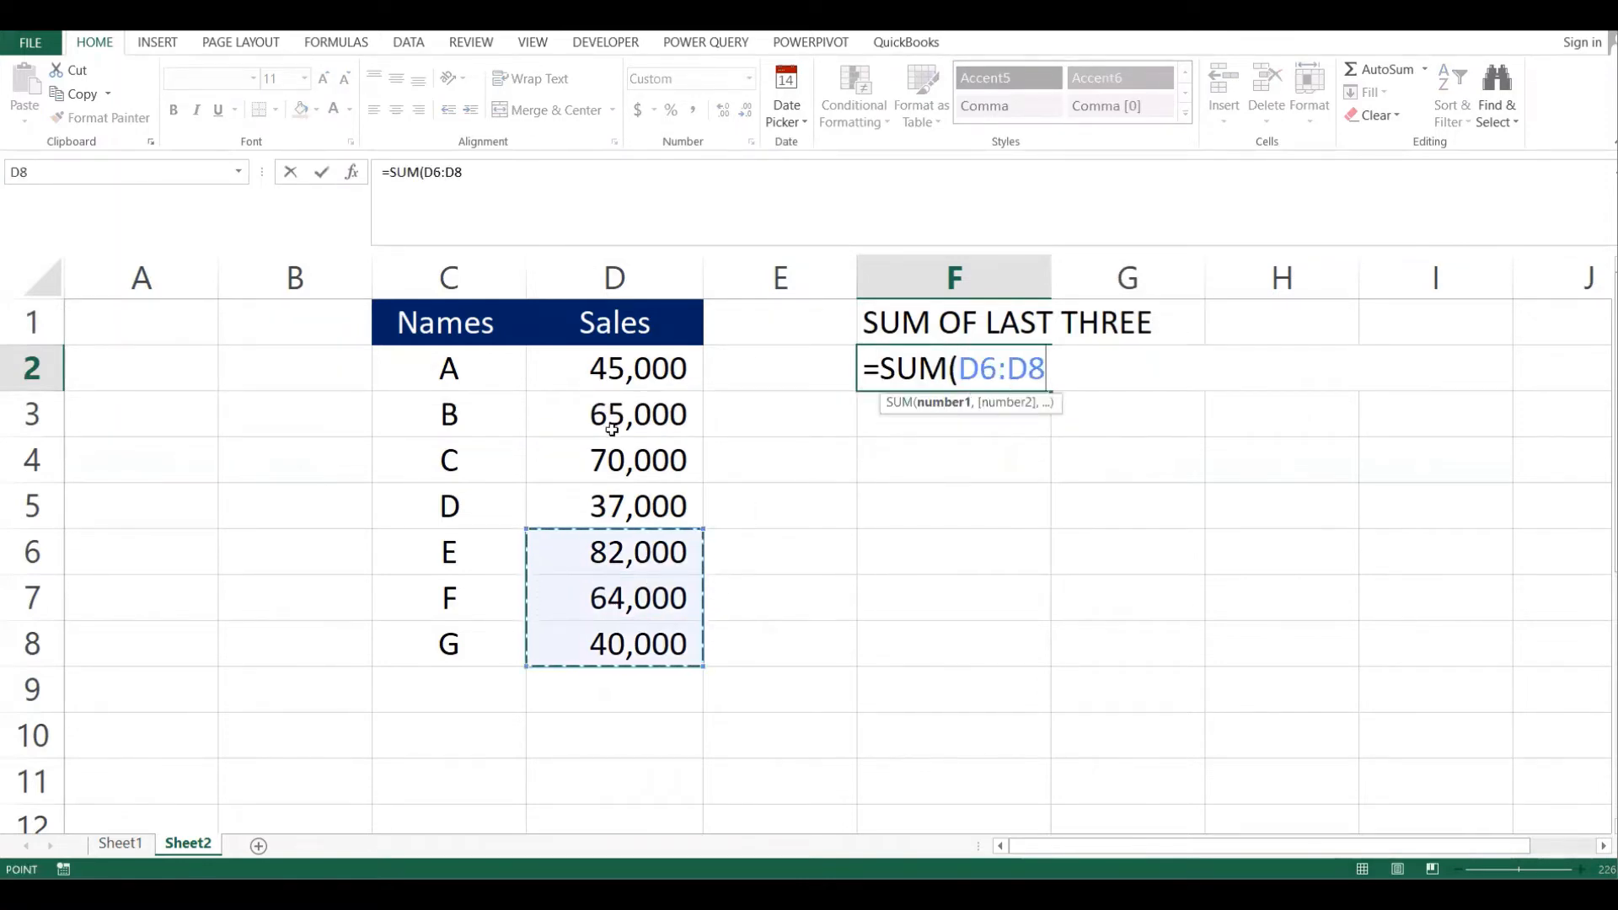
{"action": "key", "text": "Return"}
{"action": "left_click", "coordinate": [937, 373]}
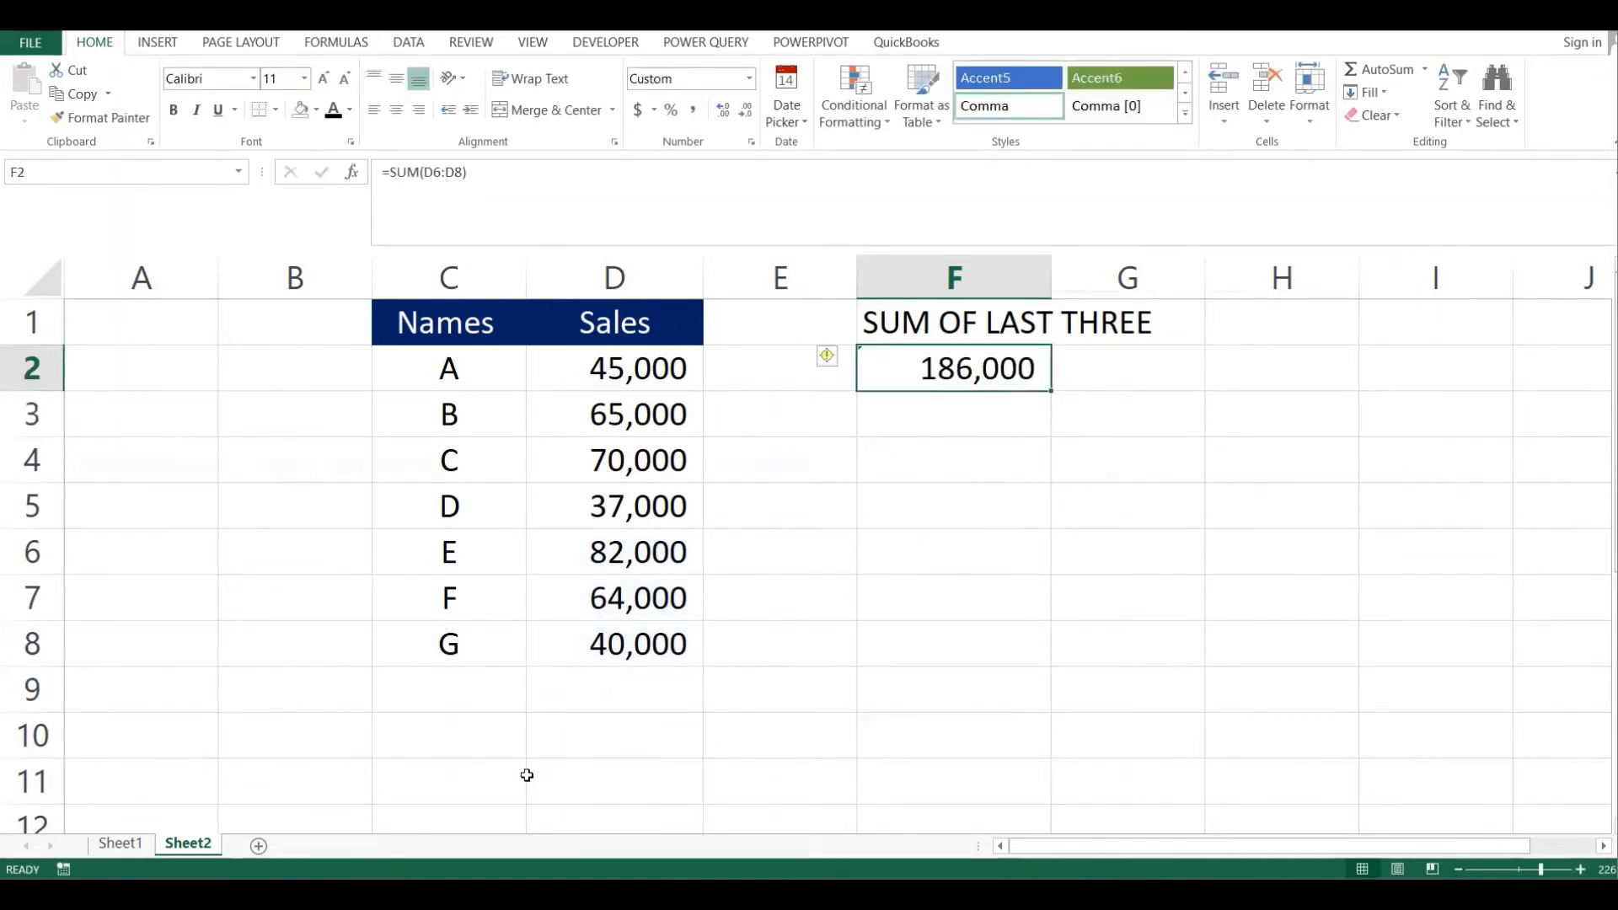
{"action": "left_click", "coordinate": [459, 674]}
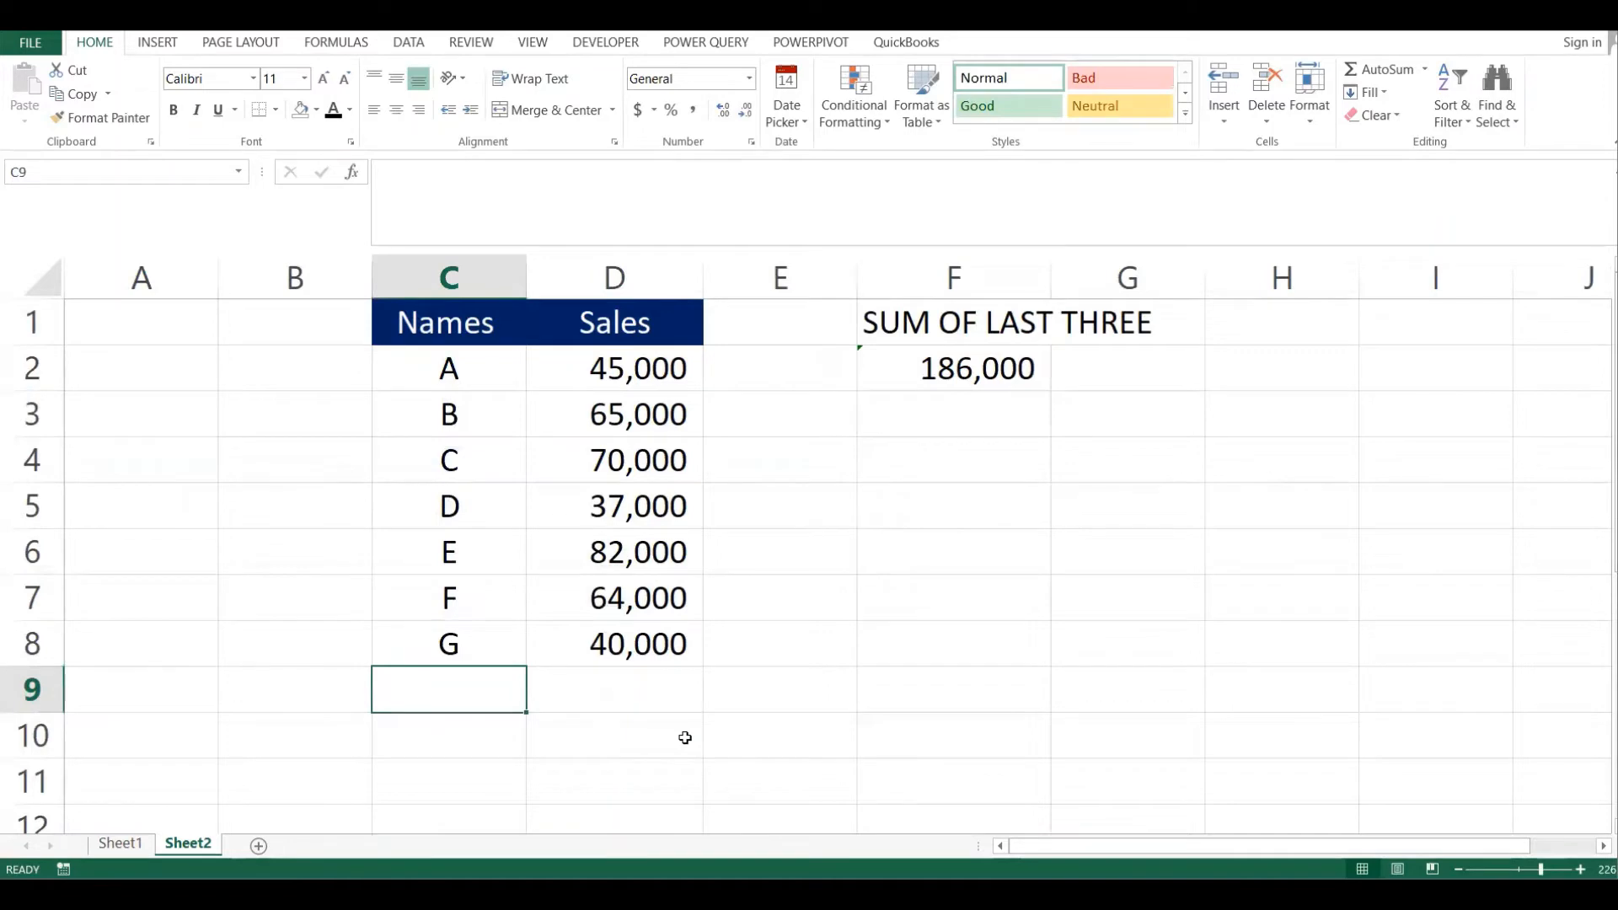
{"action": "left_click", "coordinate": [482, 648]}
{"action": "type", "text": "H"}
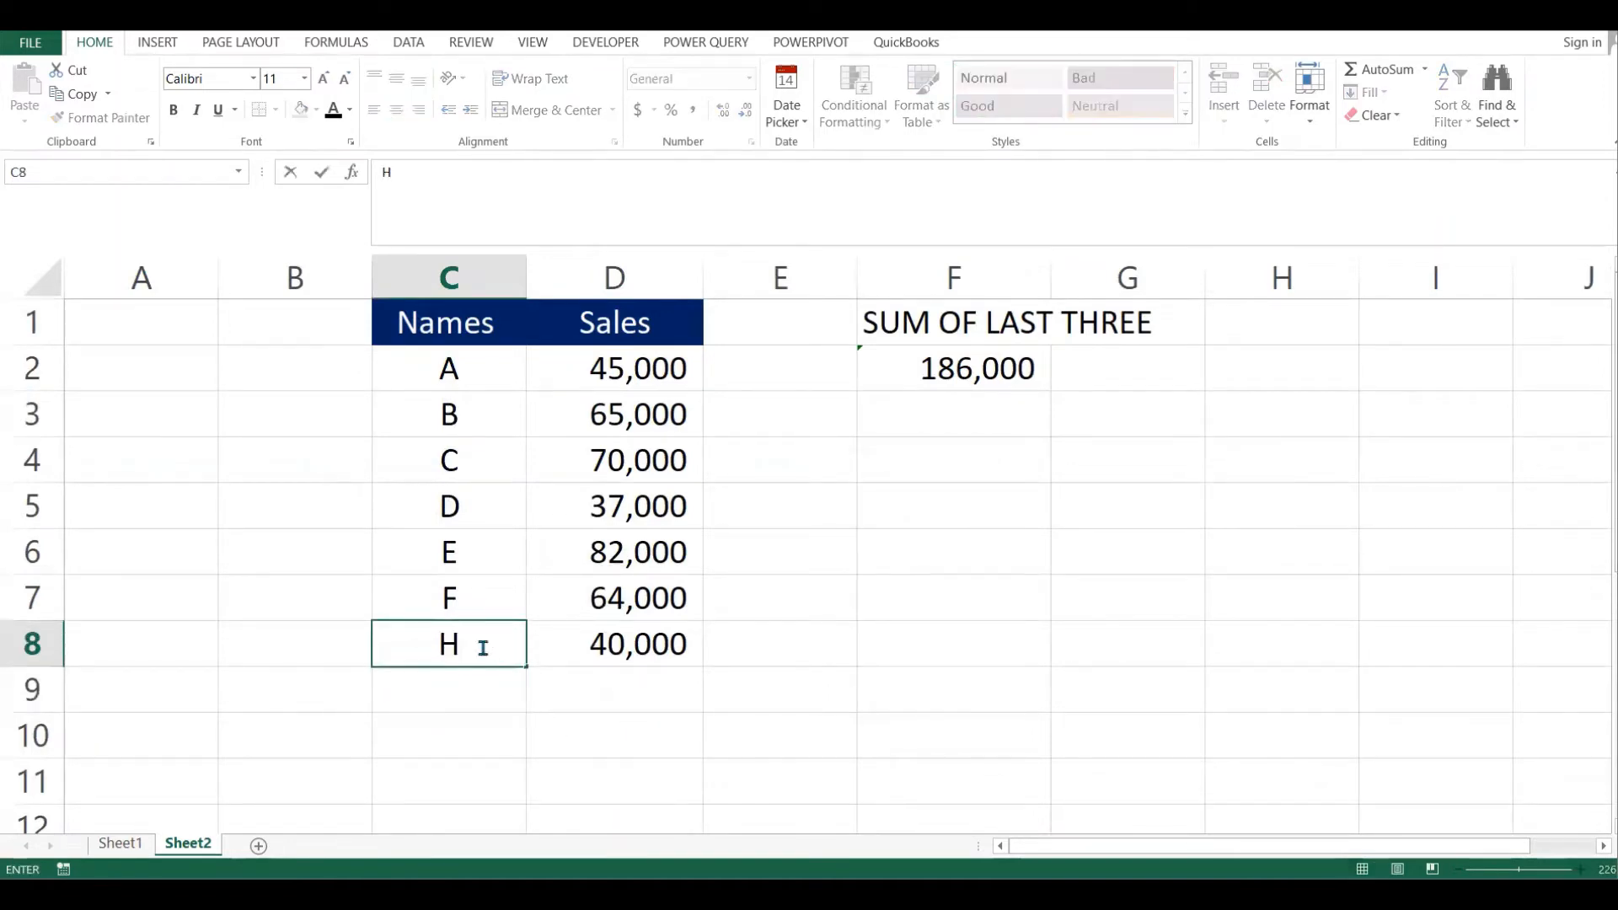
{"action": "type", "text": "G"}
{"action": "key", "text": "BackSpace"}
{"action": "key", "text": "BackSpace"}
{"action": "type", "text": "G"}
{"action": "key", "text": "Return"}
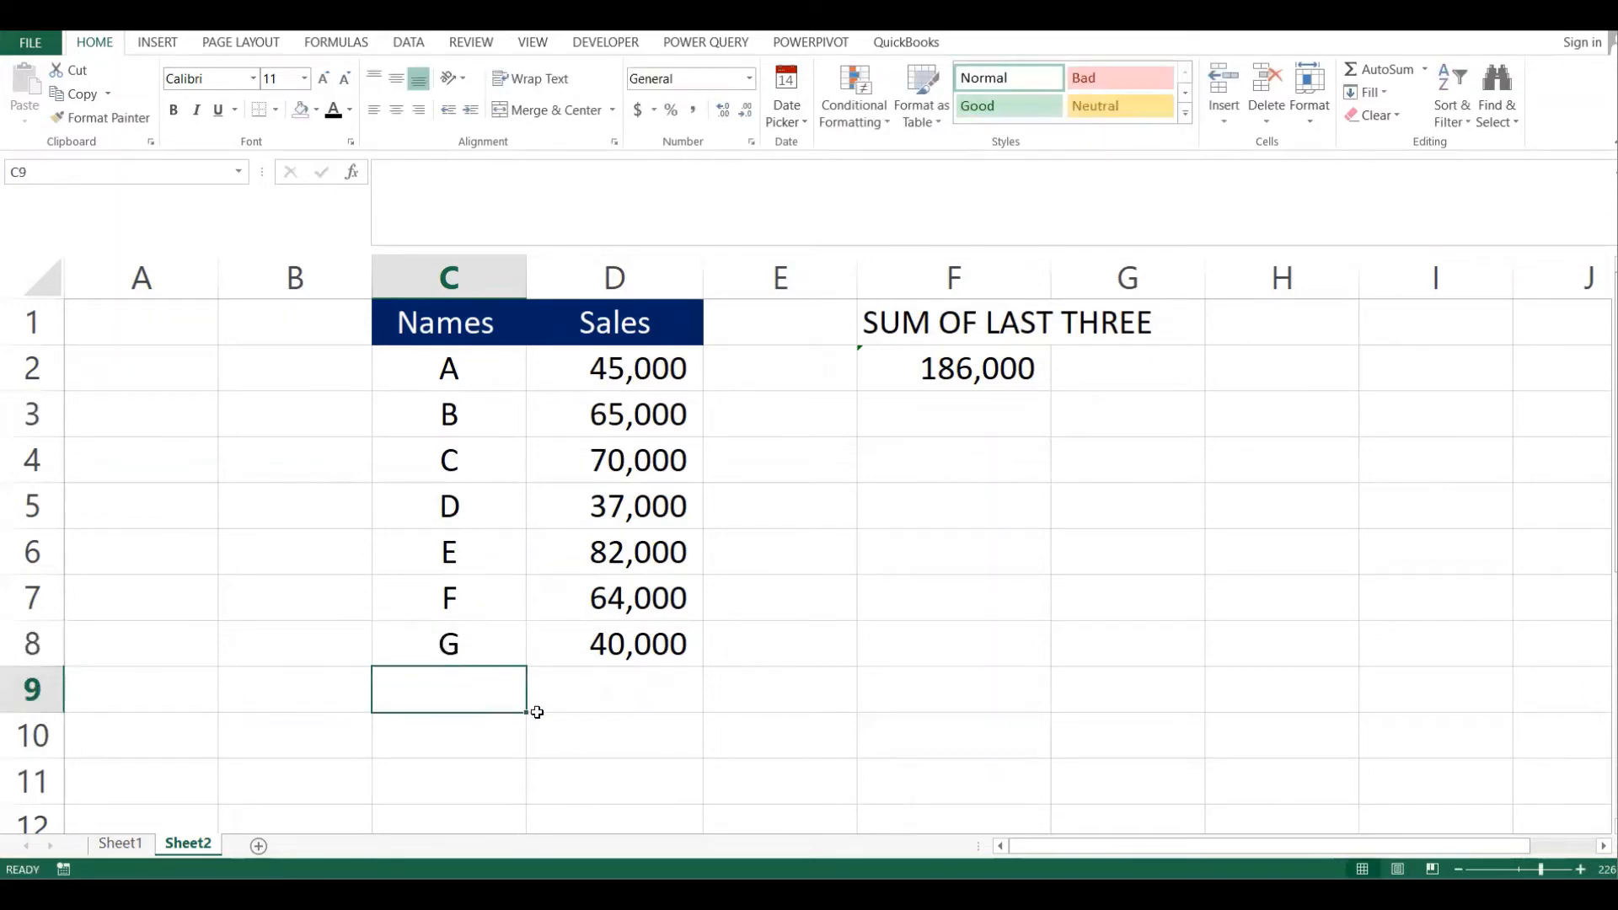
Add a new row 9 below G with the name H and sales of 46000
{"action": "type", "text": "H"}
{"action": "left_click", "coordinate": [661, 701]}
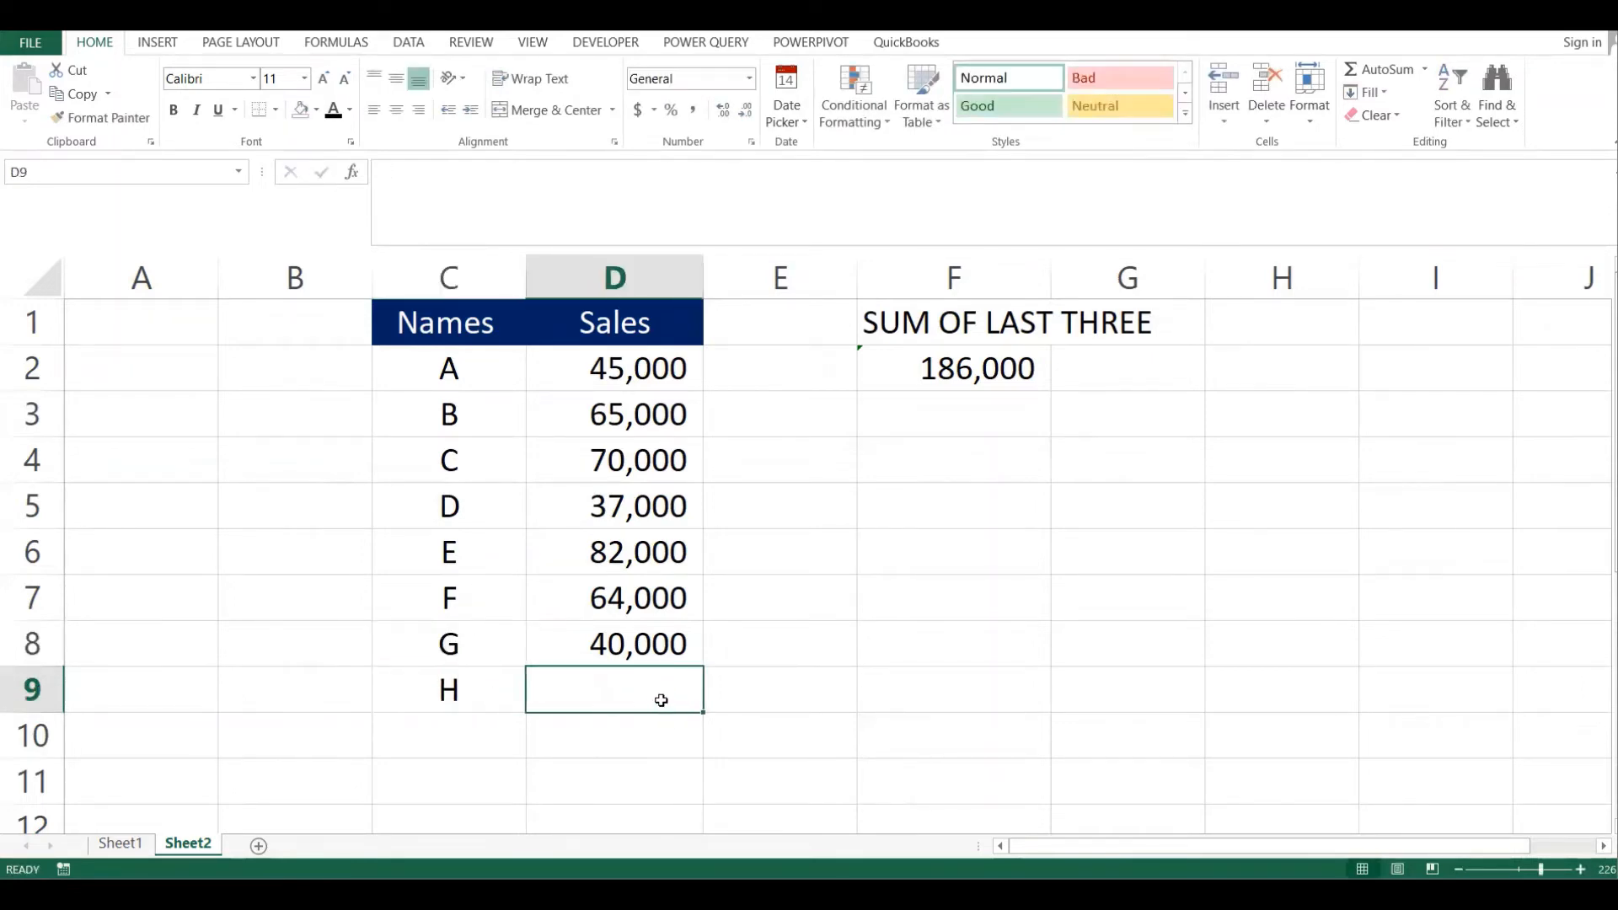
{"action": "type", "text": "46,"}
{"action": "type", "text": "000"}
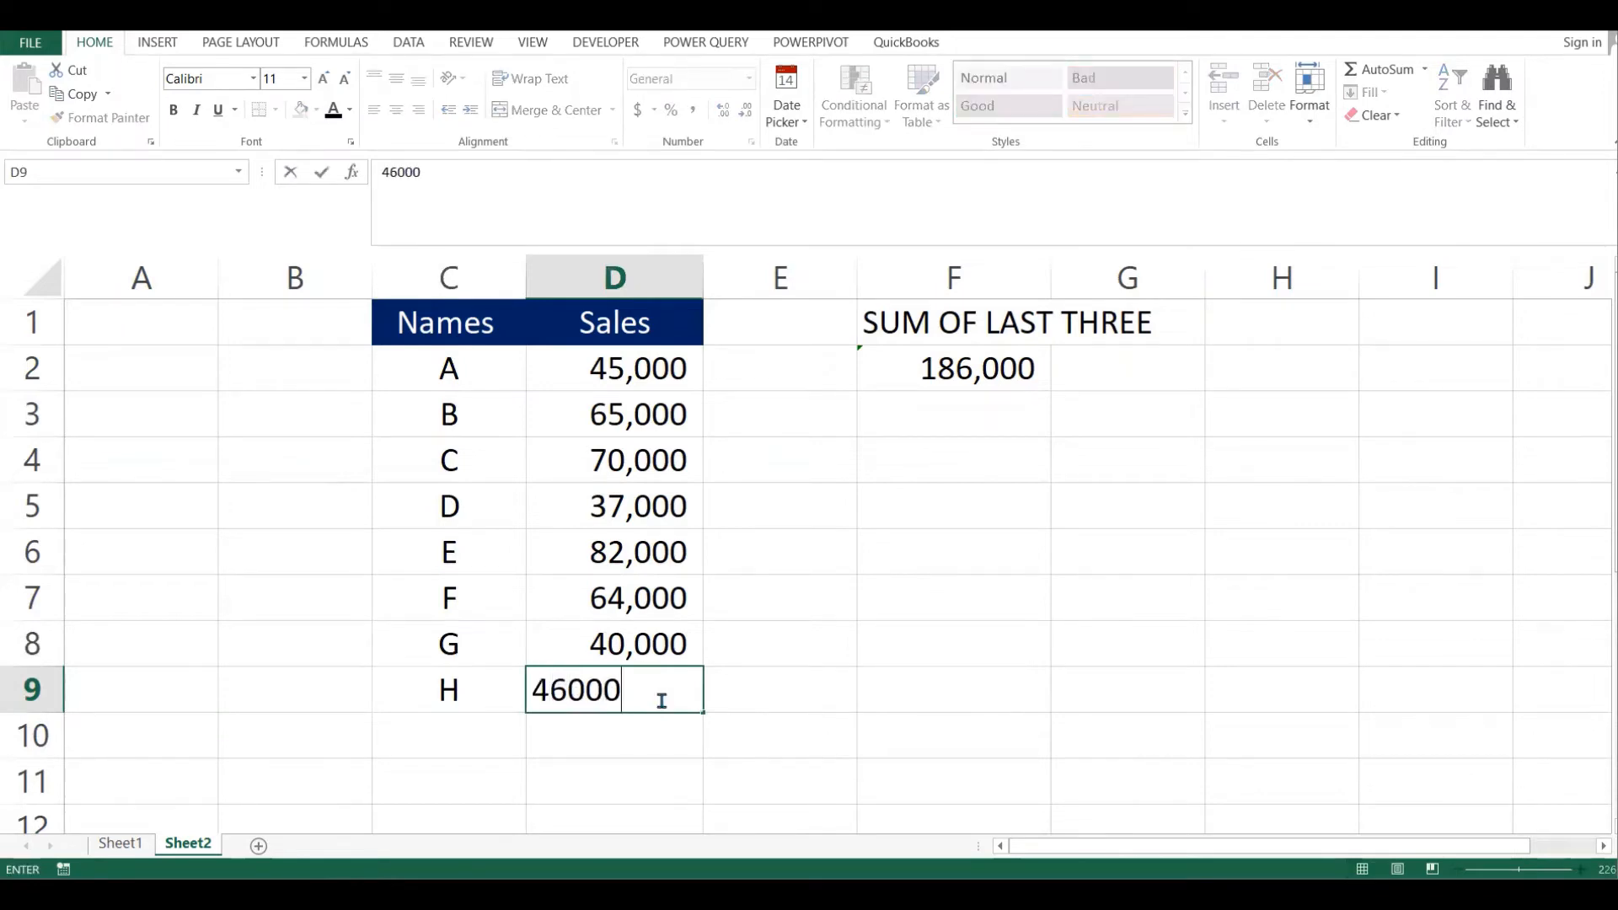
{"action": "key", "text": "Return"}
Review which sales cells the SUM formula in F2 under SUM OF LAST THREE covers
{"action": "left_click_drag", "start_coordinate": [1000, 330], "coordinate": [1129, 327]}
{"action": "double_click", "coordinate": [1005, 366]}
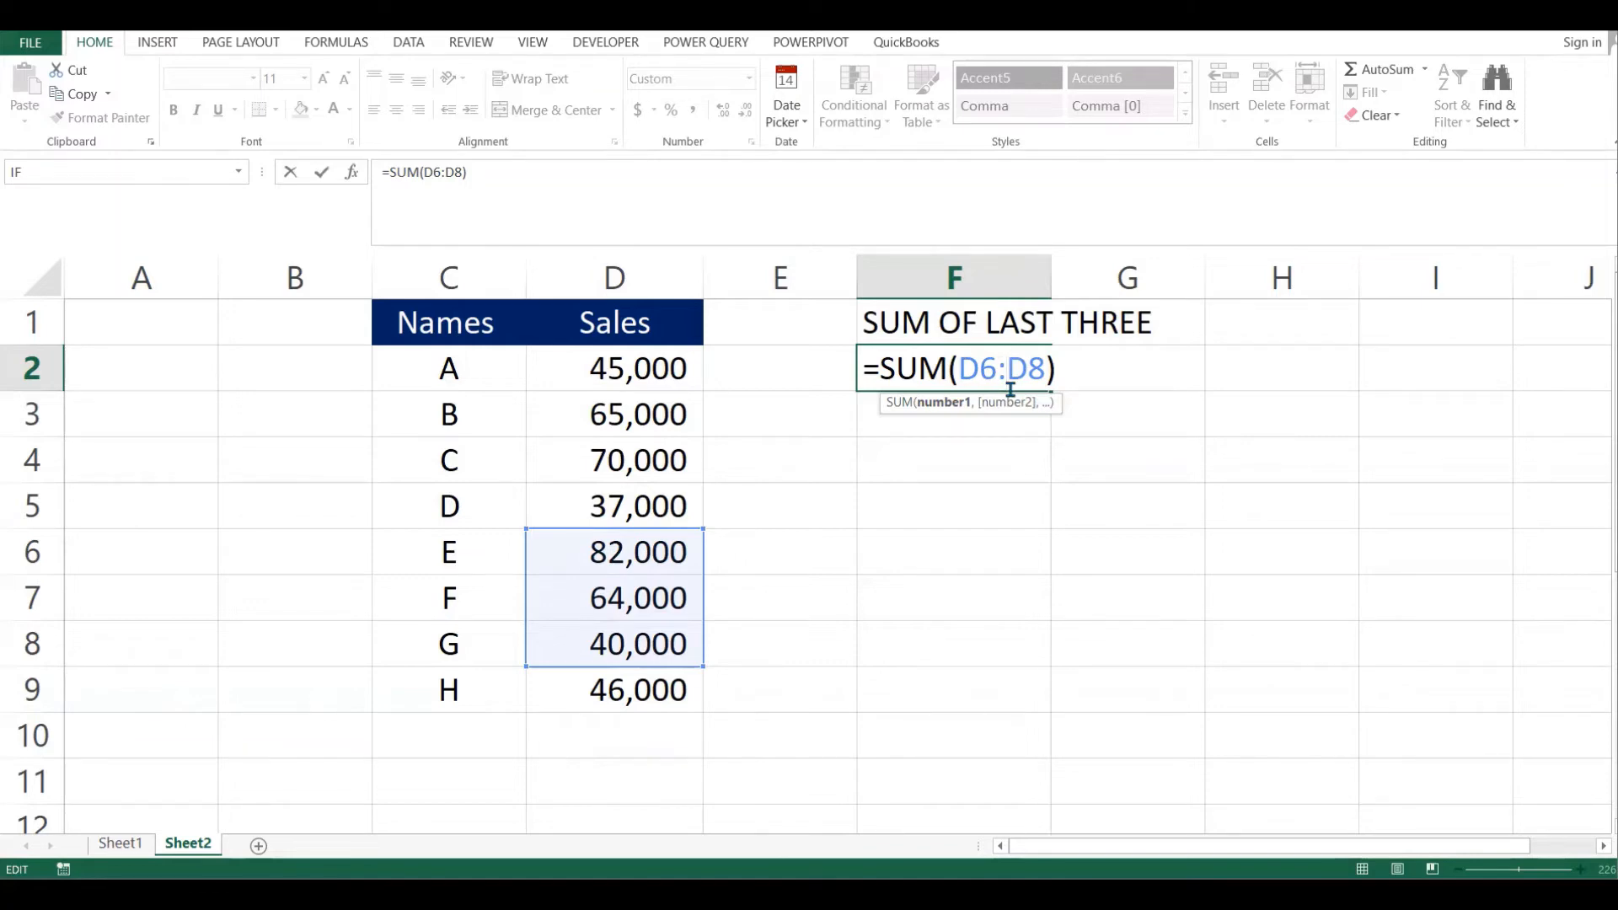
{"action": "key", "text": "ctrl+Return"}
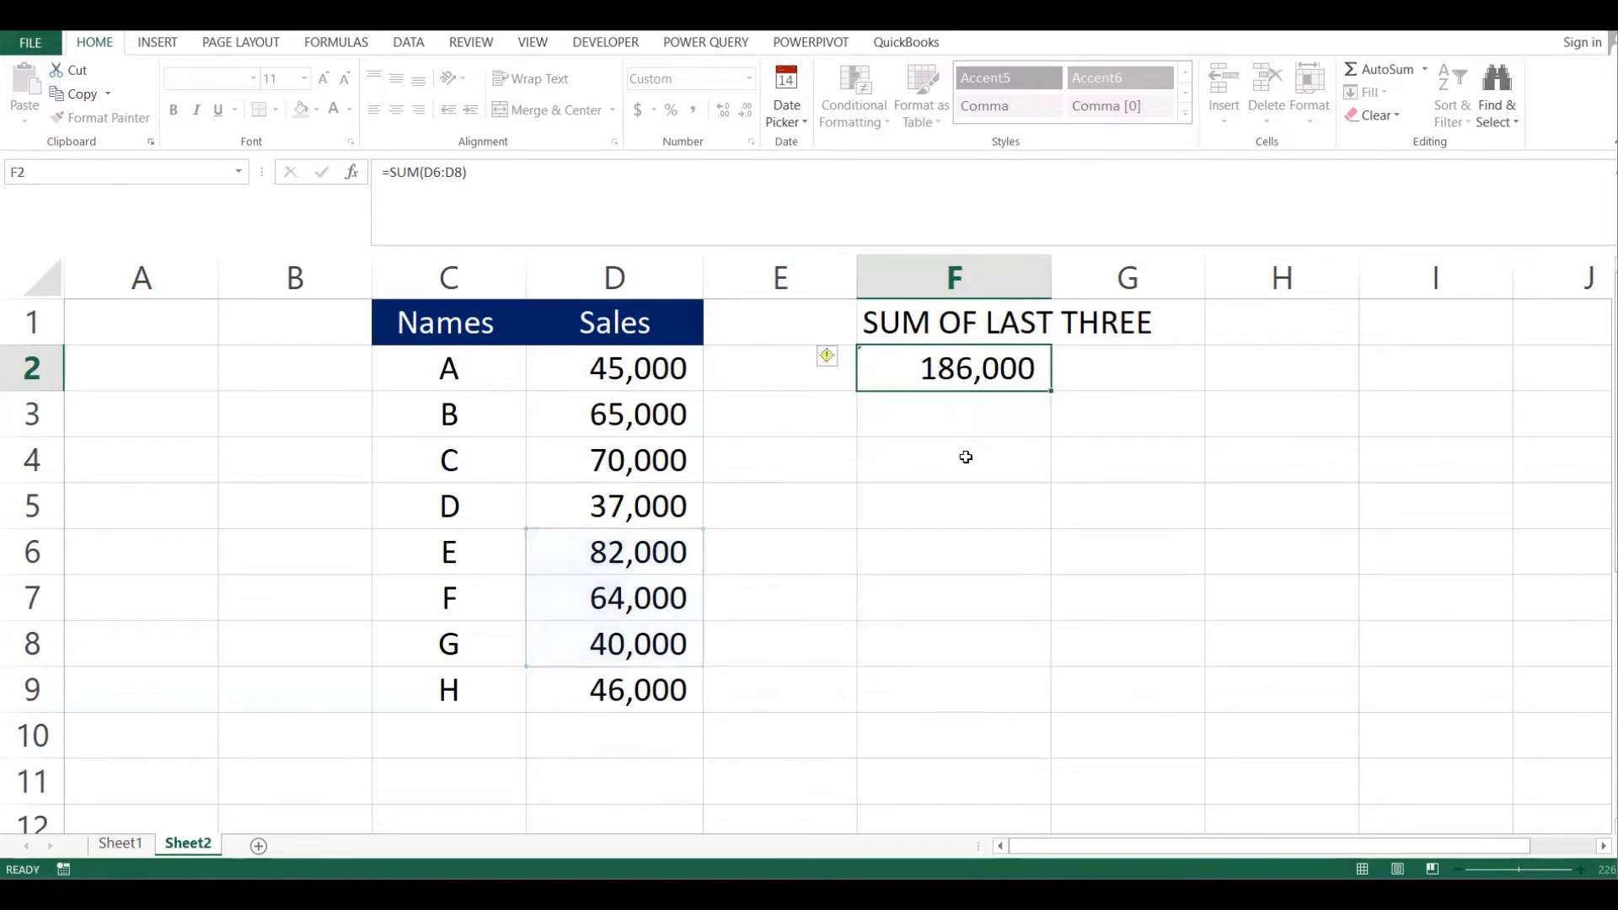
{"action": "left_click", "coordinate": [997, 509]}
Clear F2 and begin an OFFSET formula there with the Sales header in D1 as the reference
{"action": "left_click", "coordinate": [966, 381]}
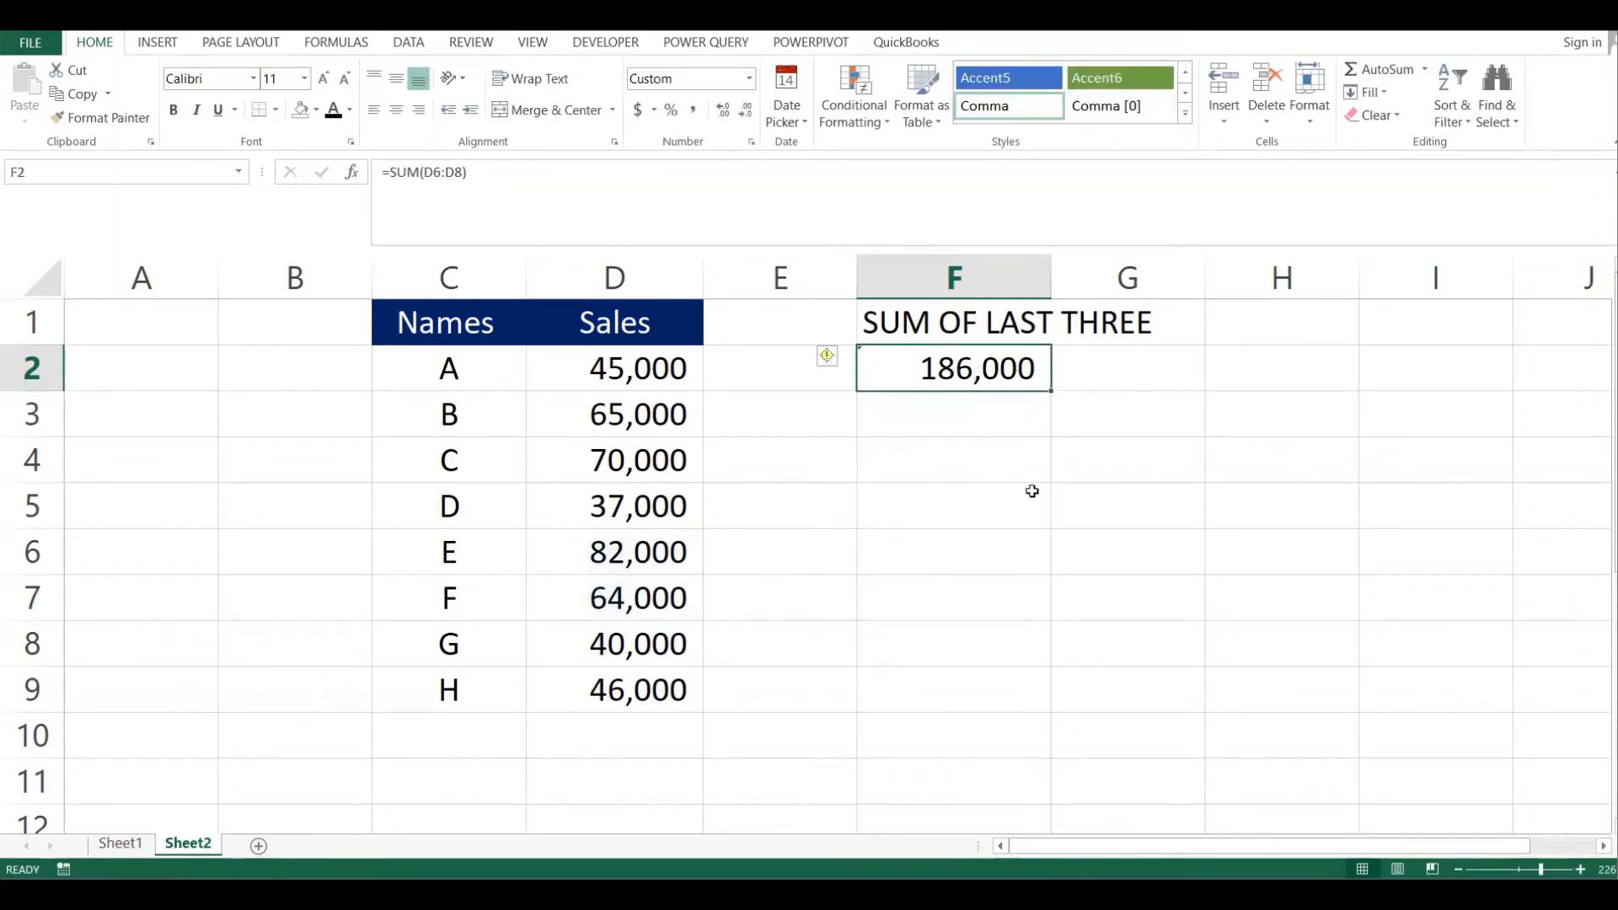
{"action": "key", "text": "Delete"}
{"action": "type", "text": "=OFF"}
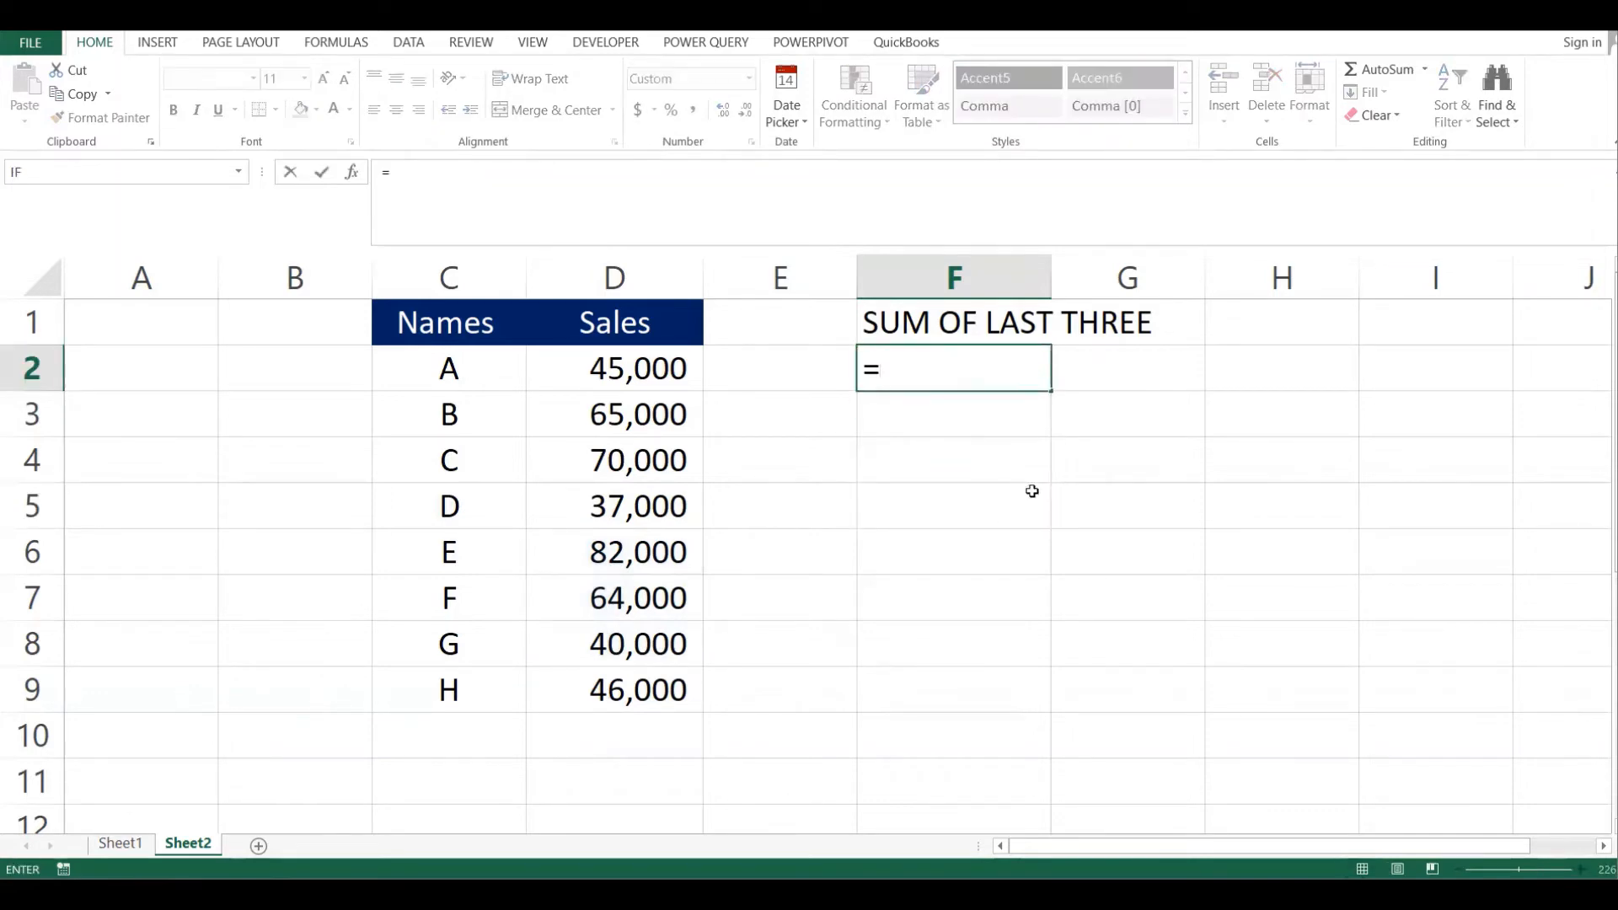
{"action": "type", "text": "SET("}
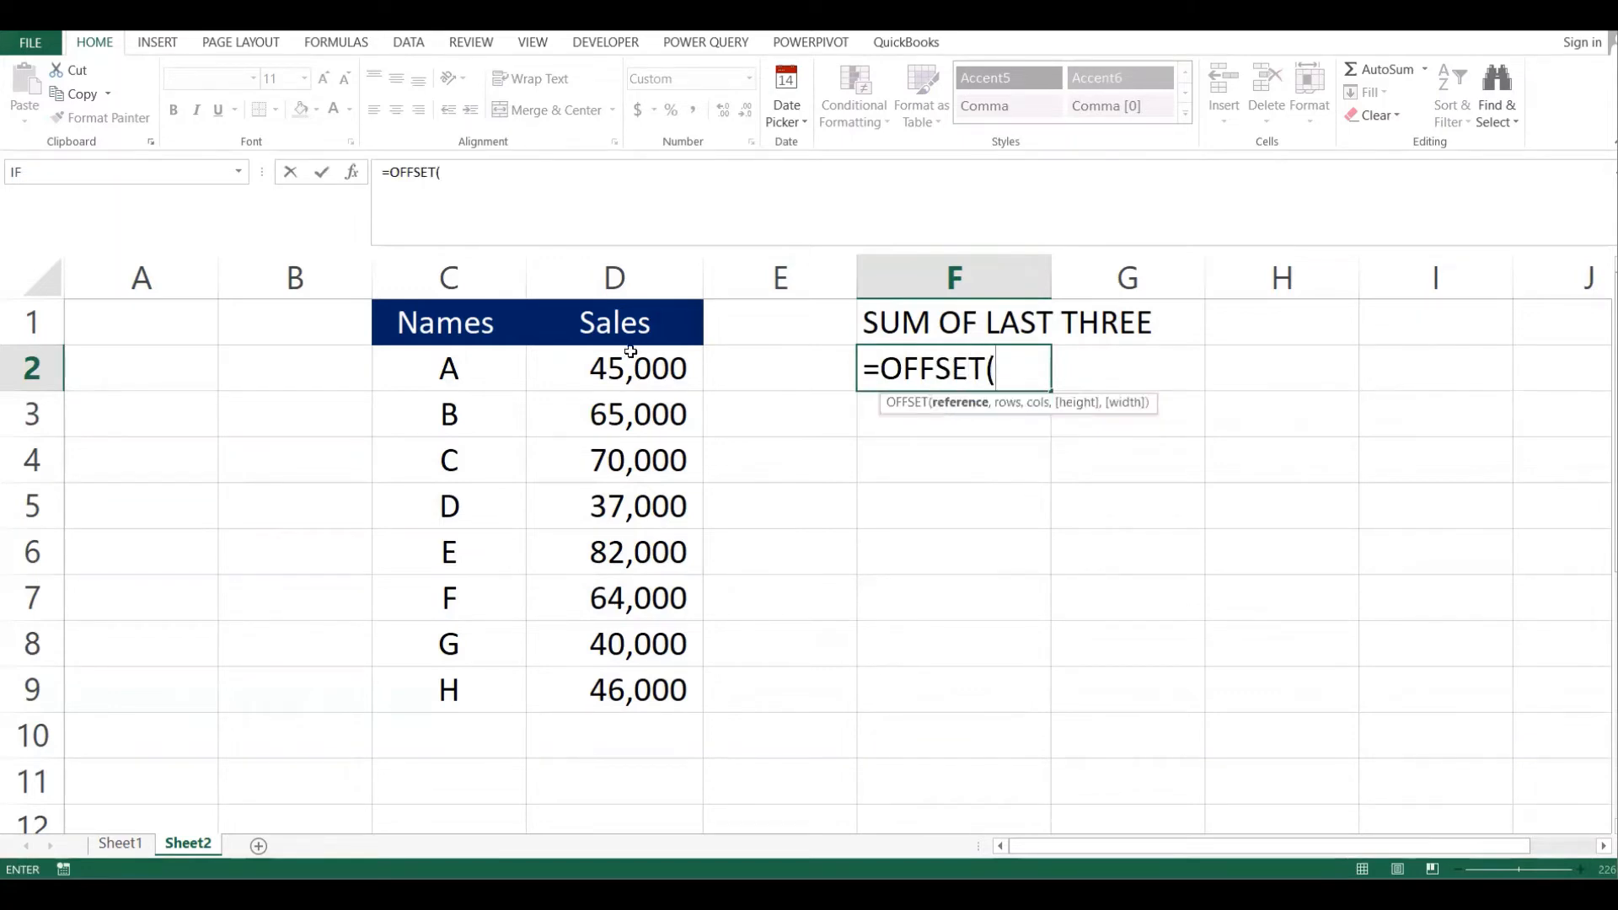
{"action": "left_click", "coordinate": [617, 321]}
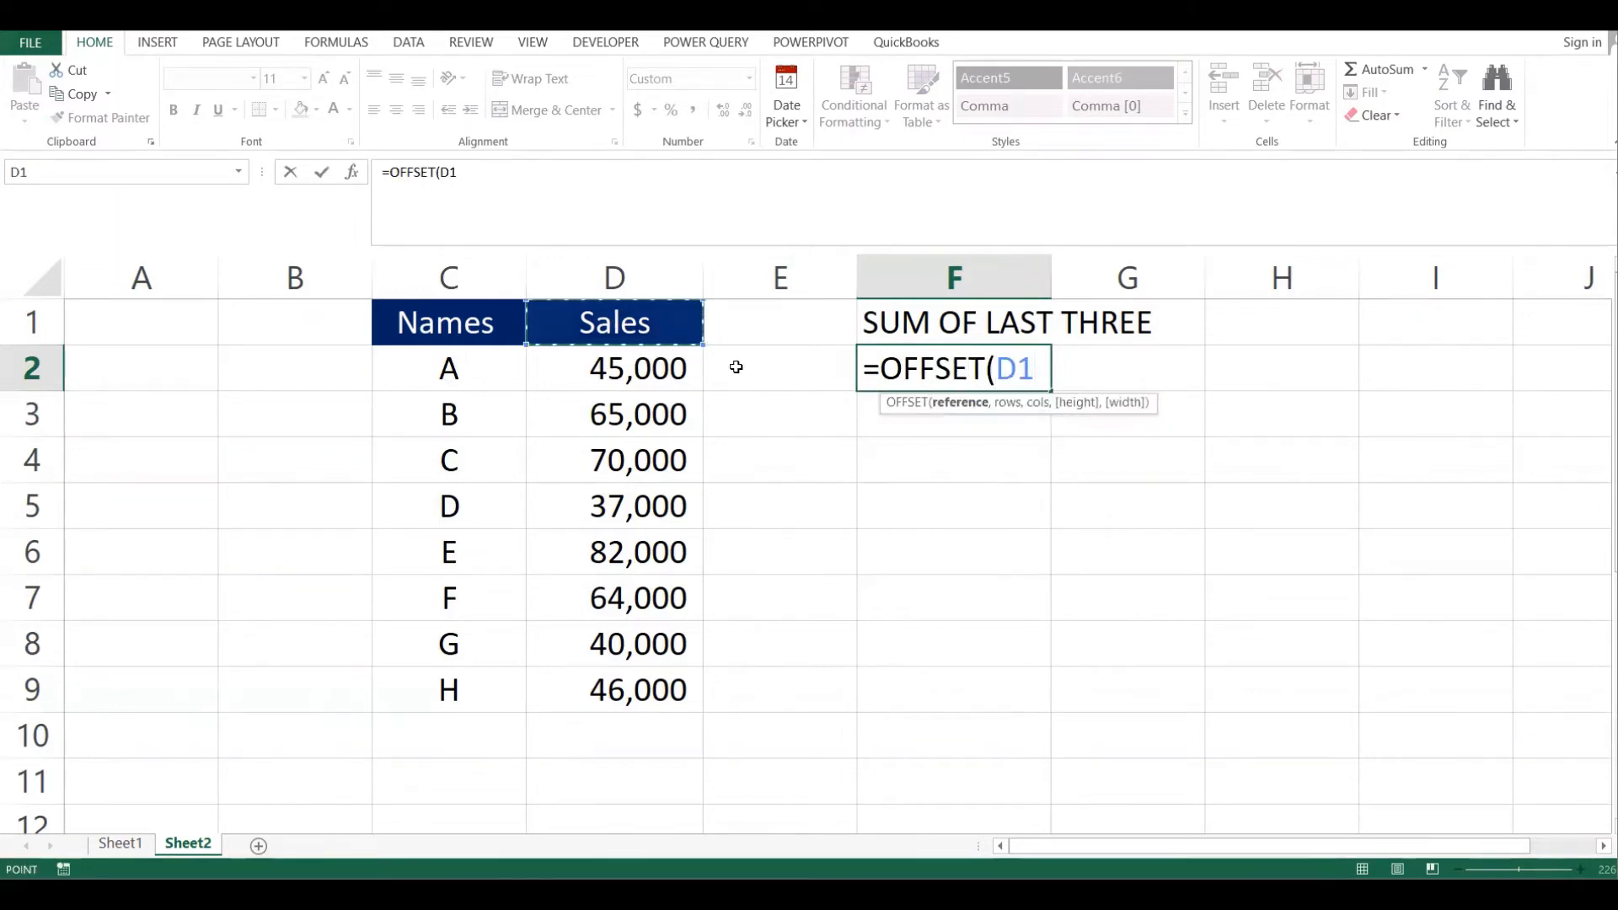
{"action": "type", "text": ","}
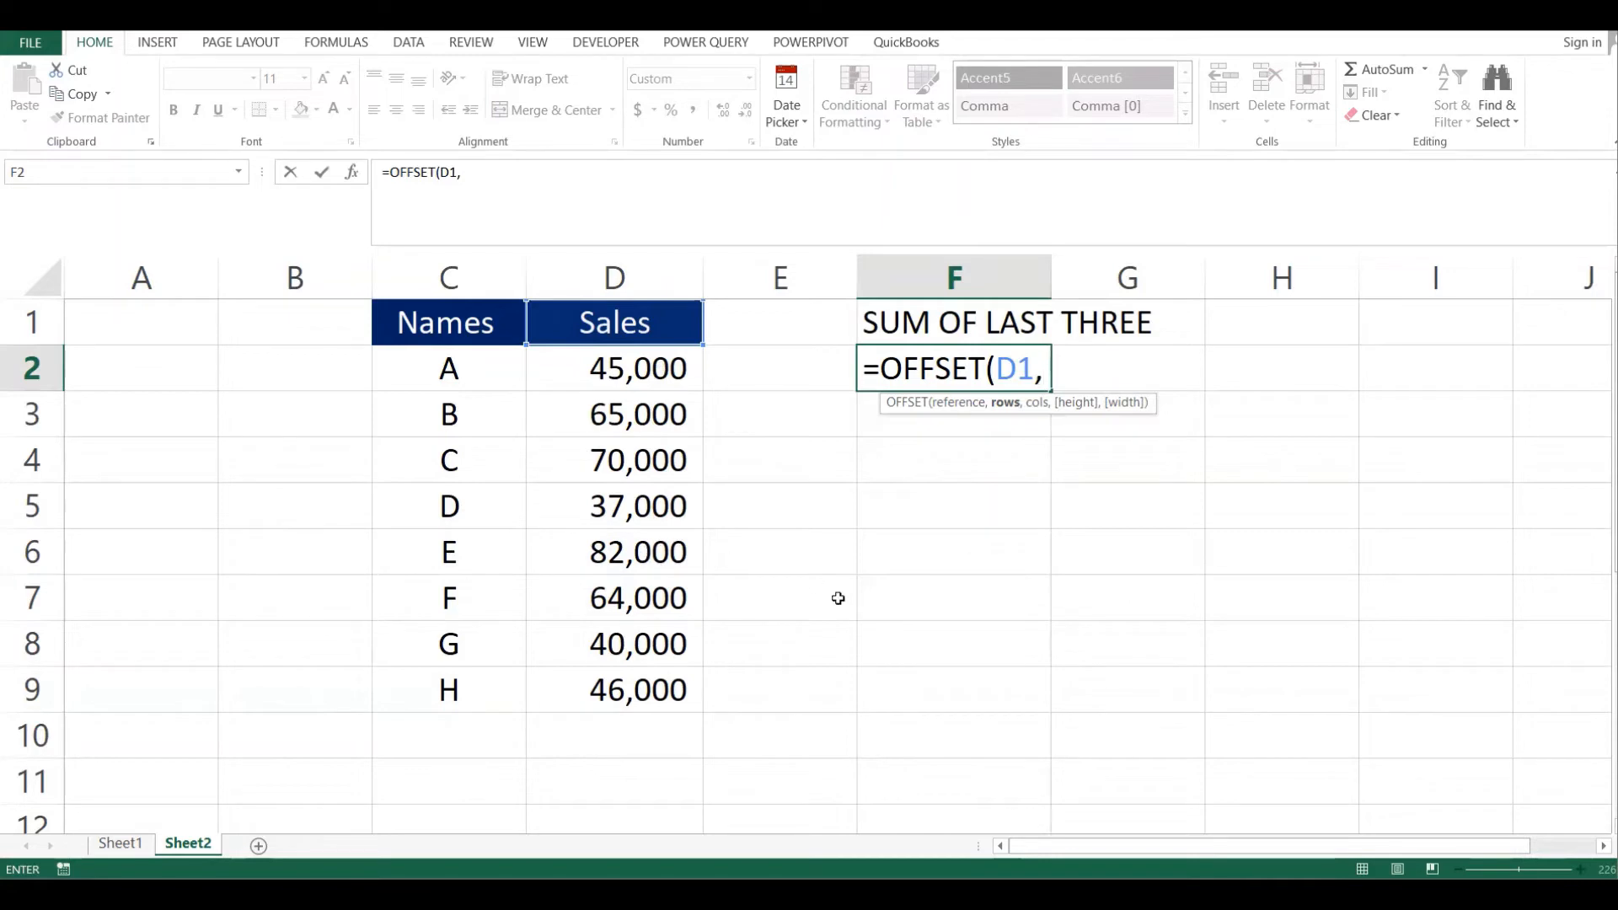
Complete the F2 formula with rows COUNT(D2:D12)-2 and columns 0, giving =OFFSET(D1,COUNT(D2:D12)-2,0)
{"action": "type", "text": "COUNT"}
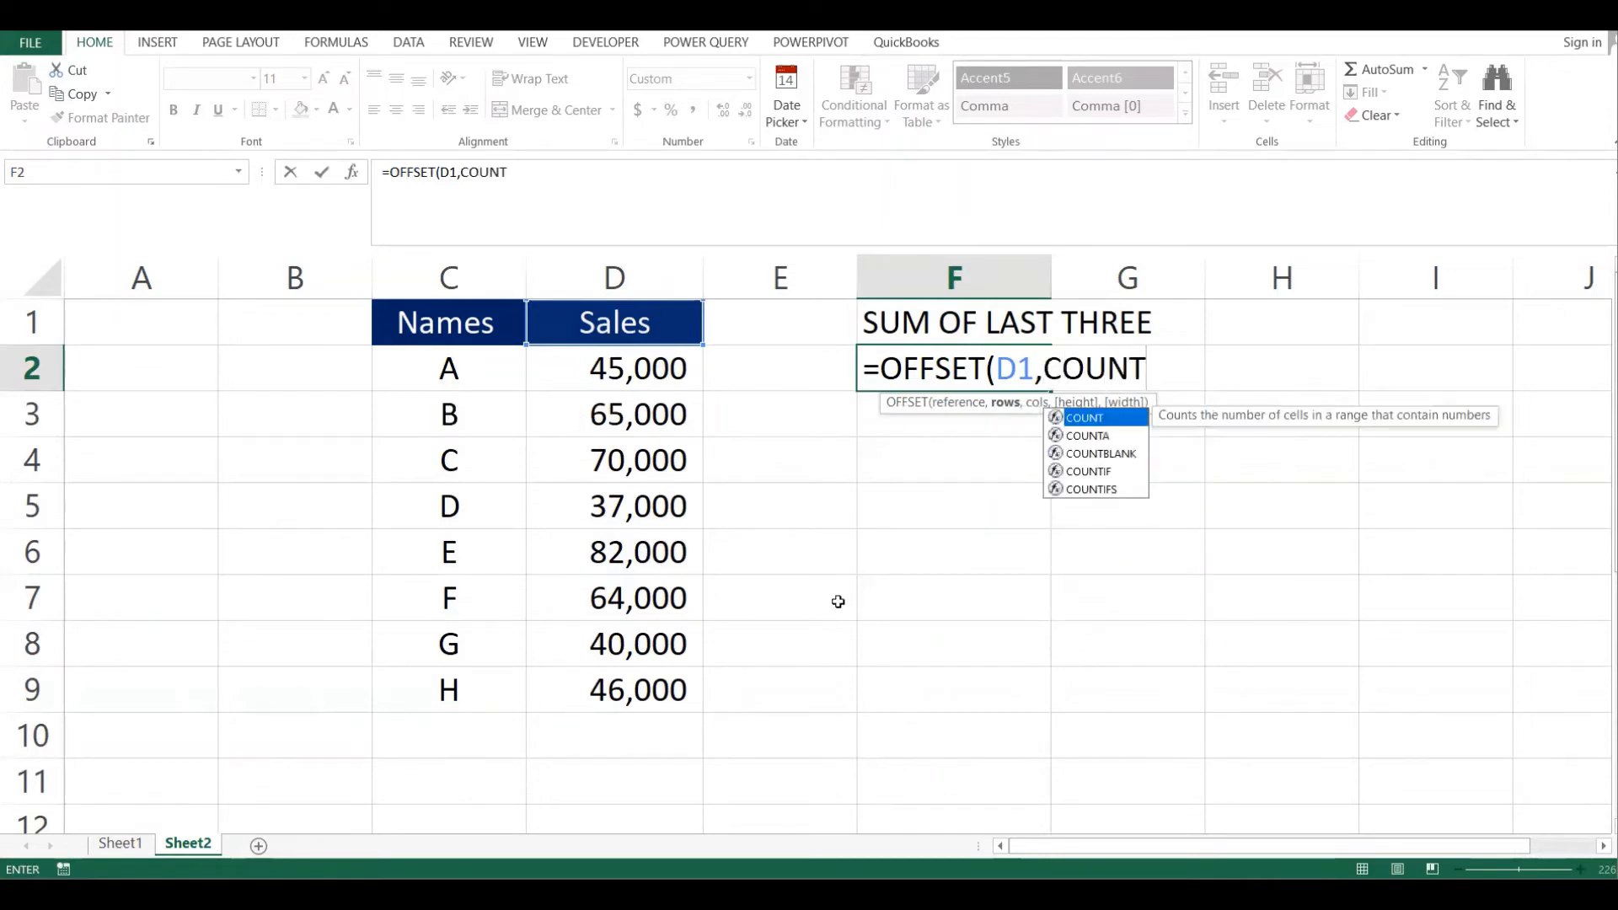
{"action": "type", "text": "("}
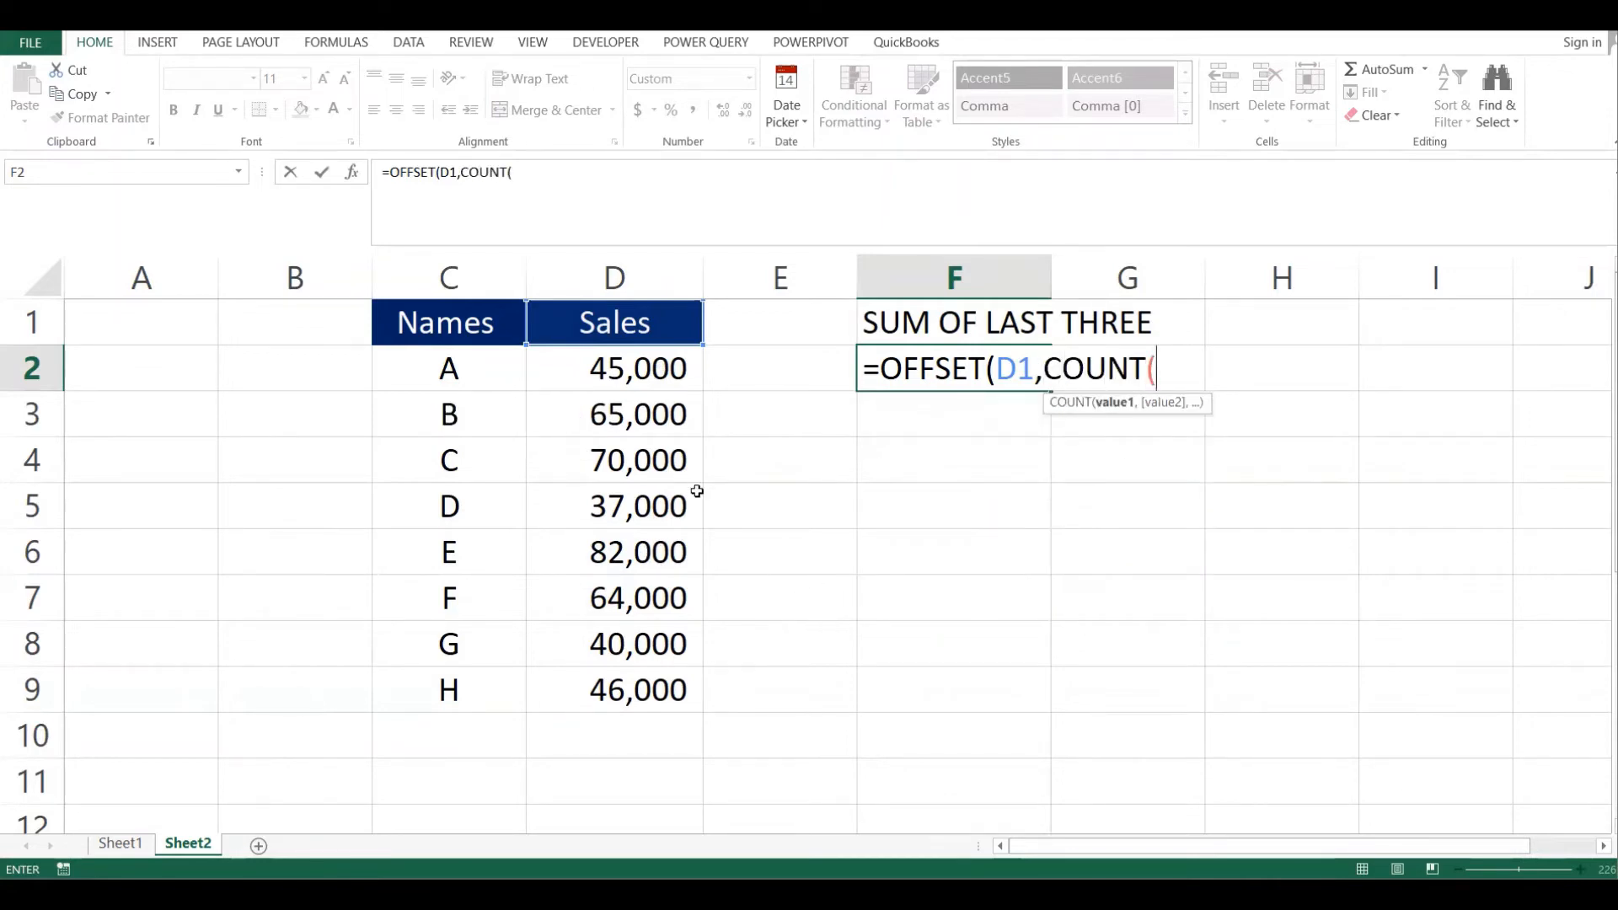
{"action": "left_click", "coordinate": [660, 364]}
{"action": "left_click_drag", "start_coordinate": [660, 364], "coordinate": [647, 809]}
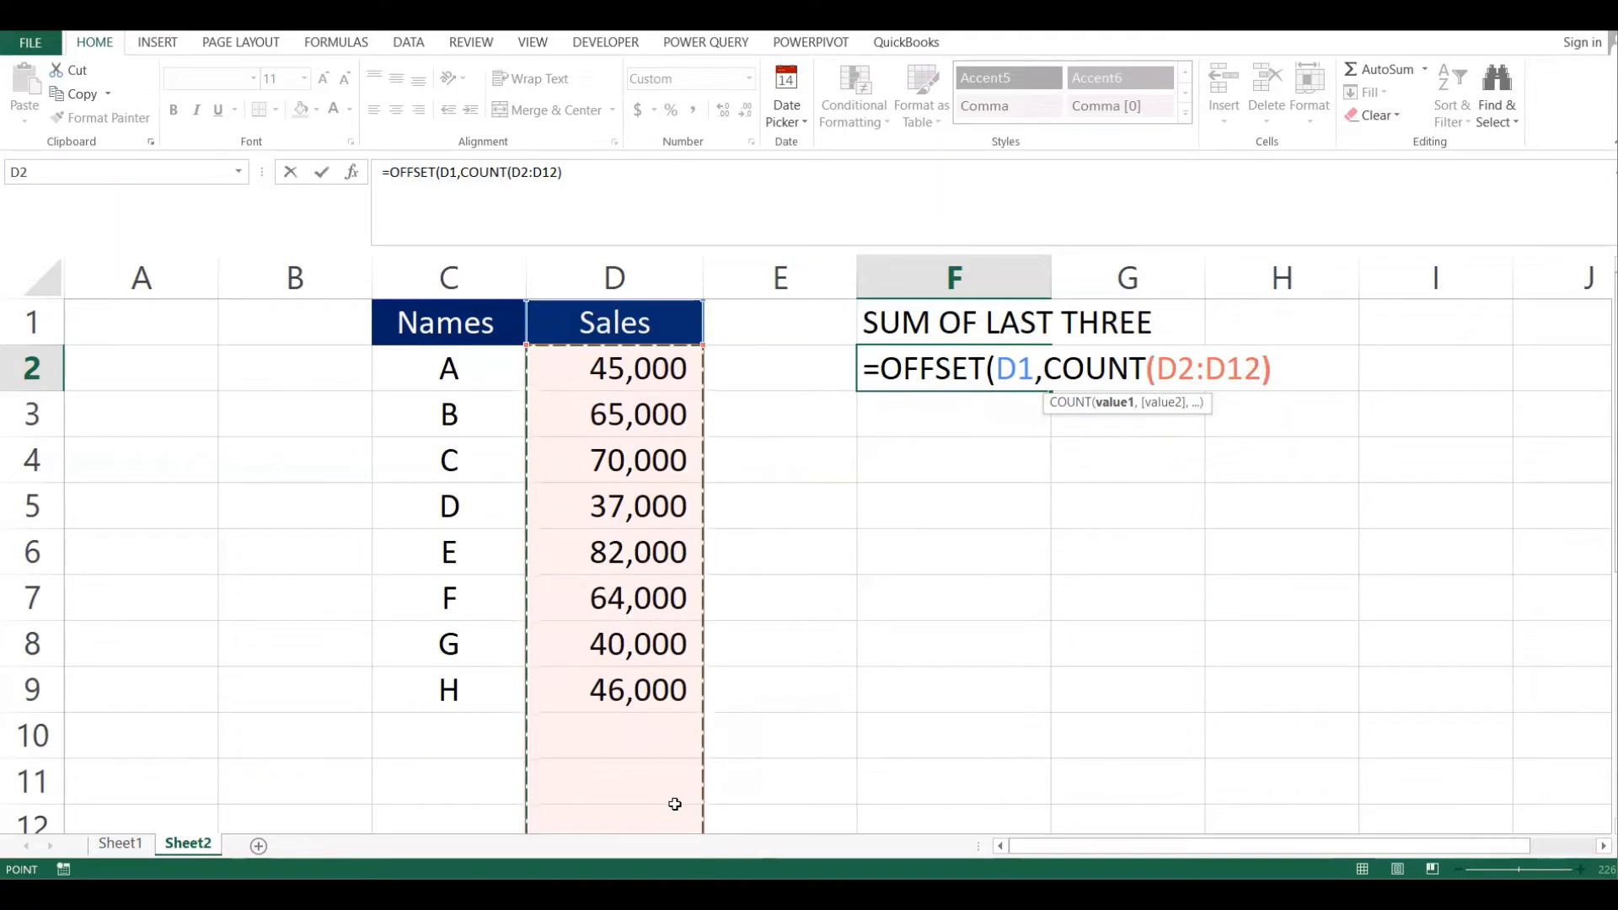
{"action": "type", "text": ")"}
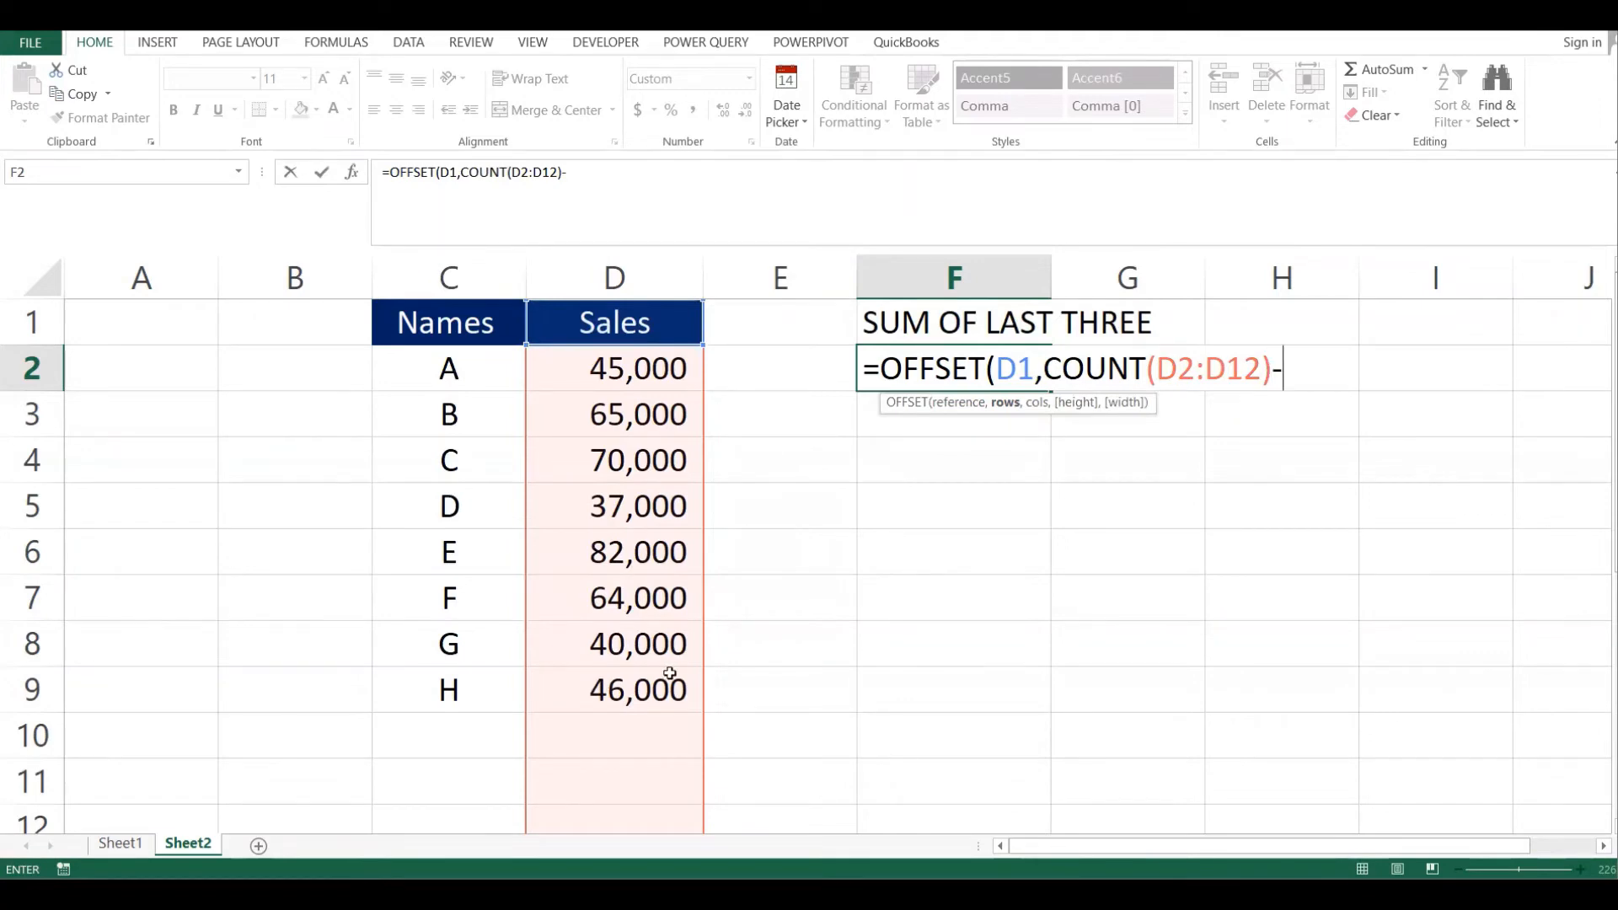
{"action": "type", "text": "2,"}
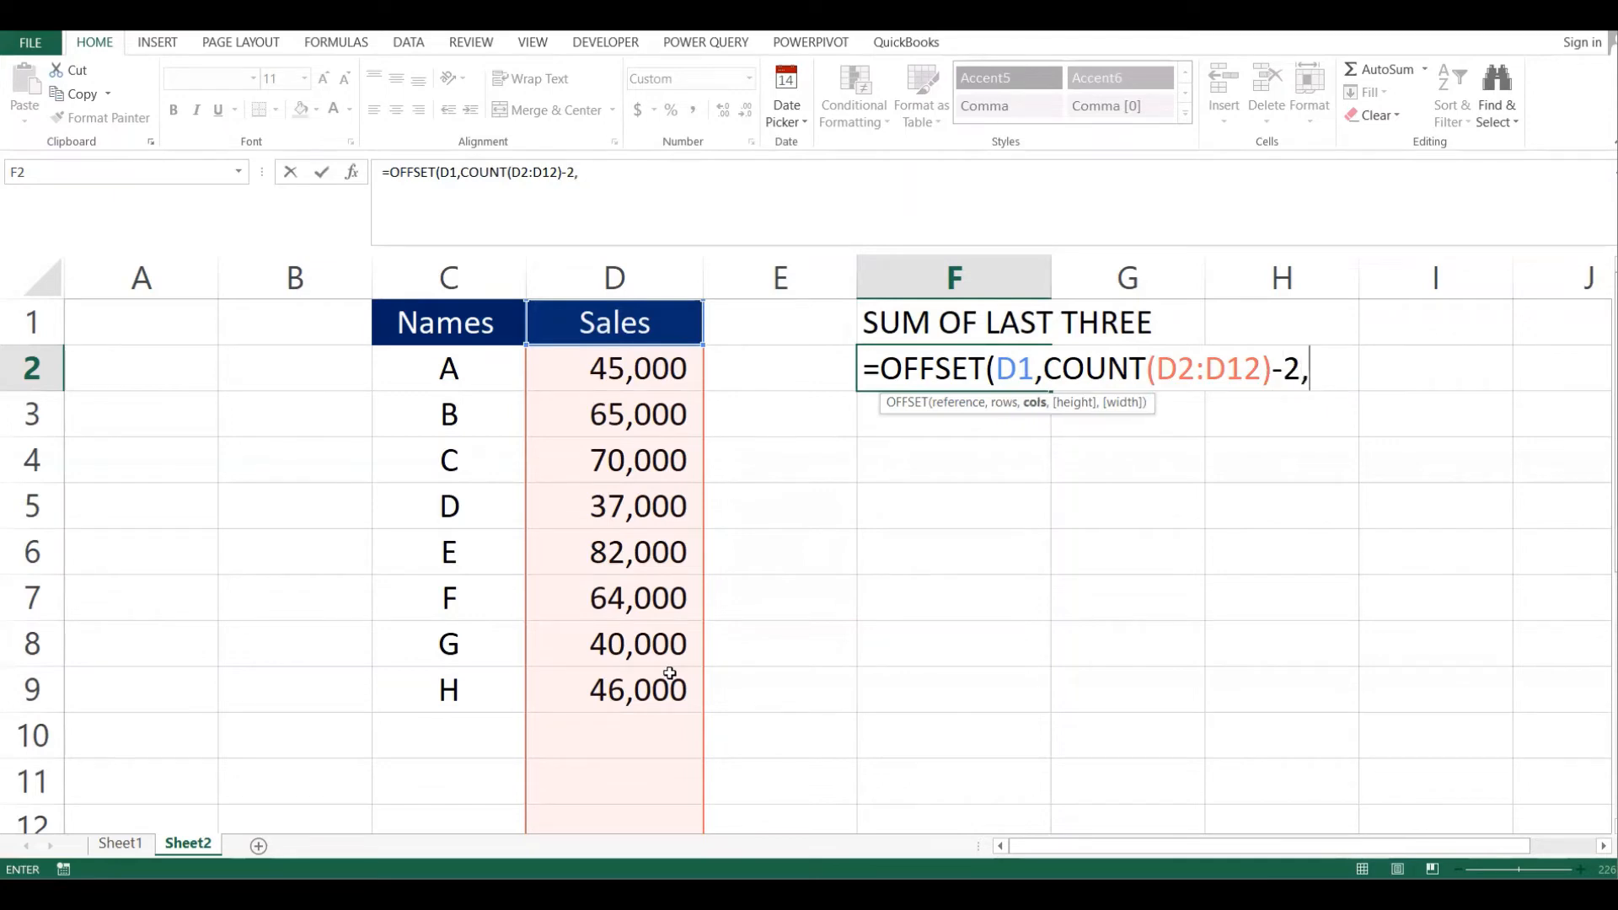
{"action": "type", "text": "0)"}
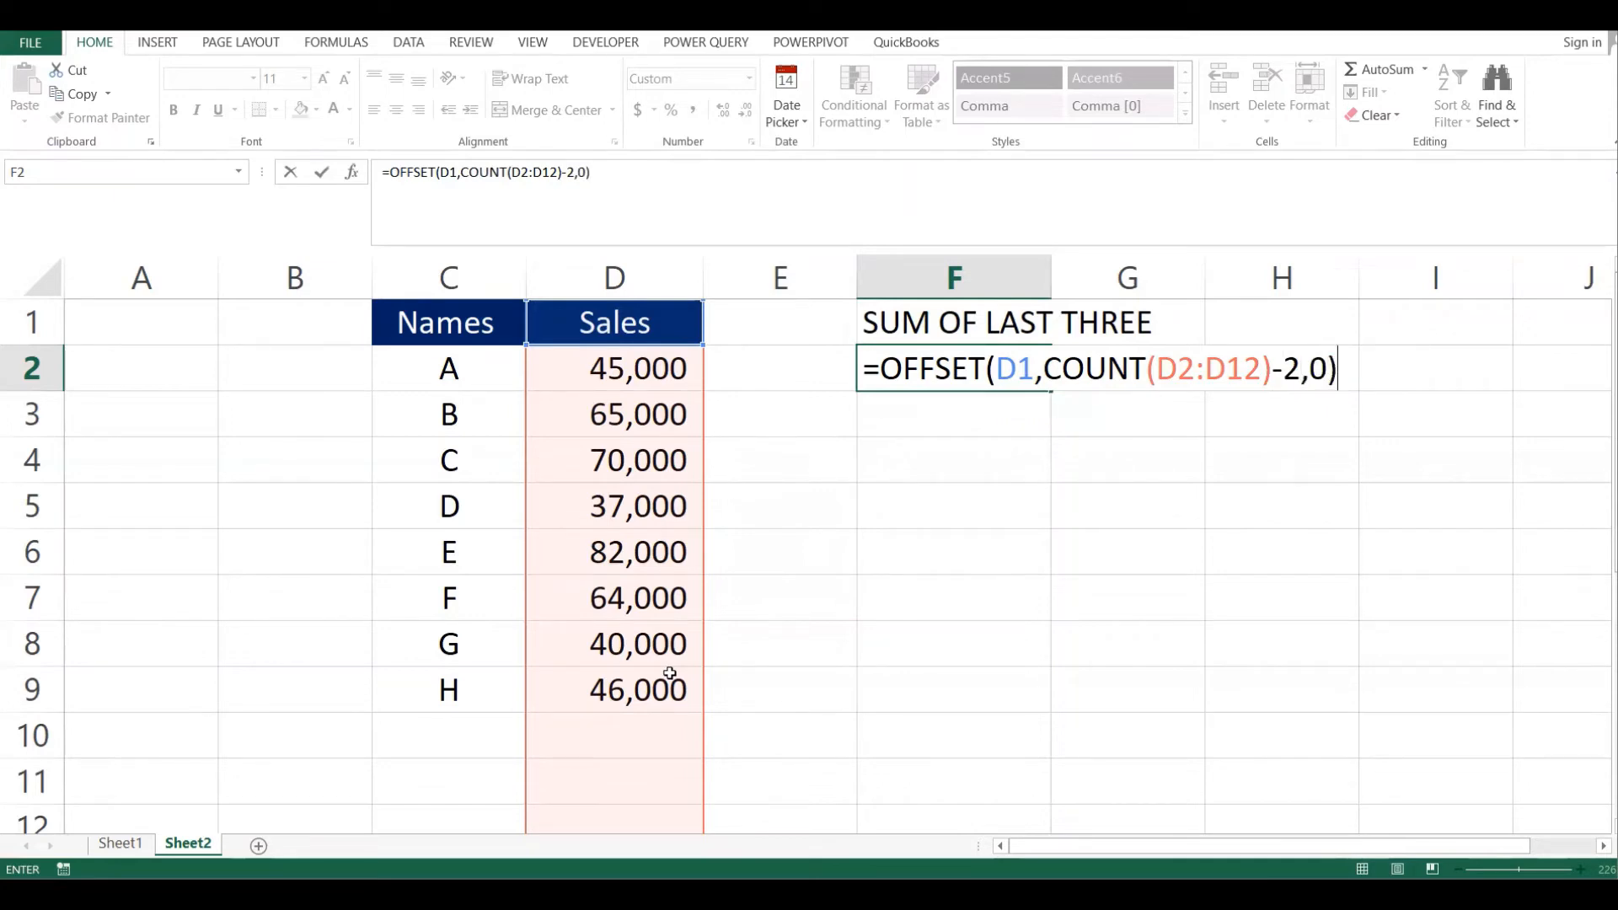
{"action": "key", "text": "Return"}
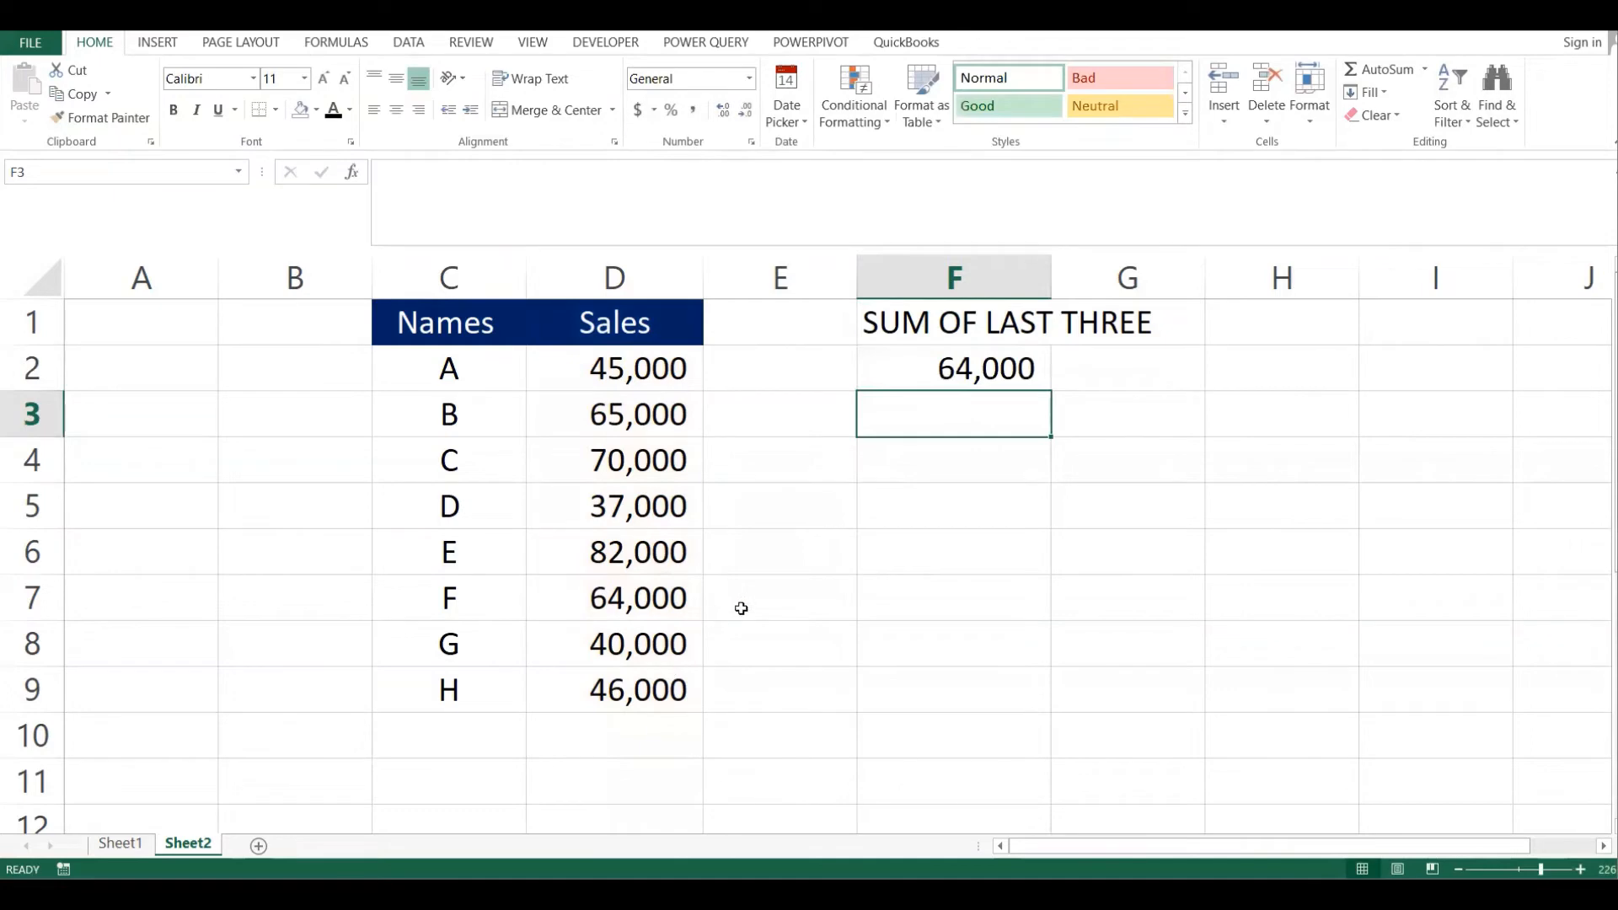
Review the OFFSET formula and its references in F2 and compare its result with the sales of F in D7
{"action": "left_click", "coordinate": [1020, 368]}
{"action": "double_click", "coordinate": [1018, 369]}
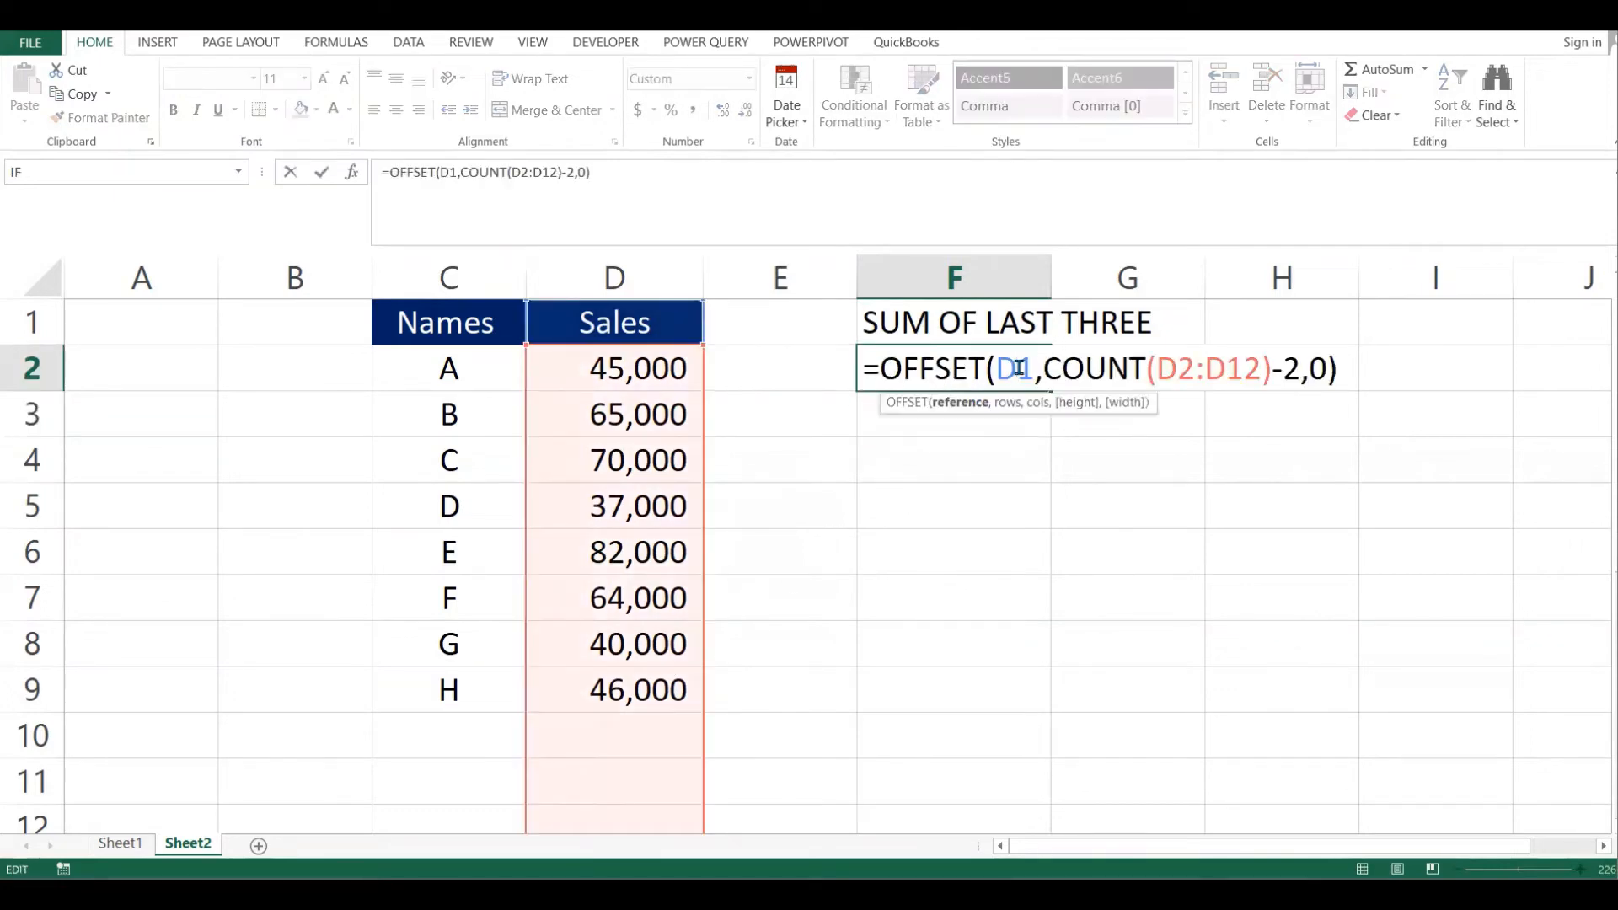
{"action": "key", "text": "Return"}
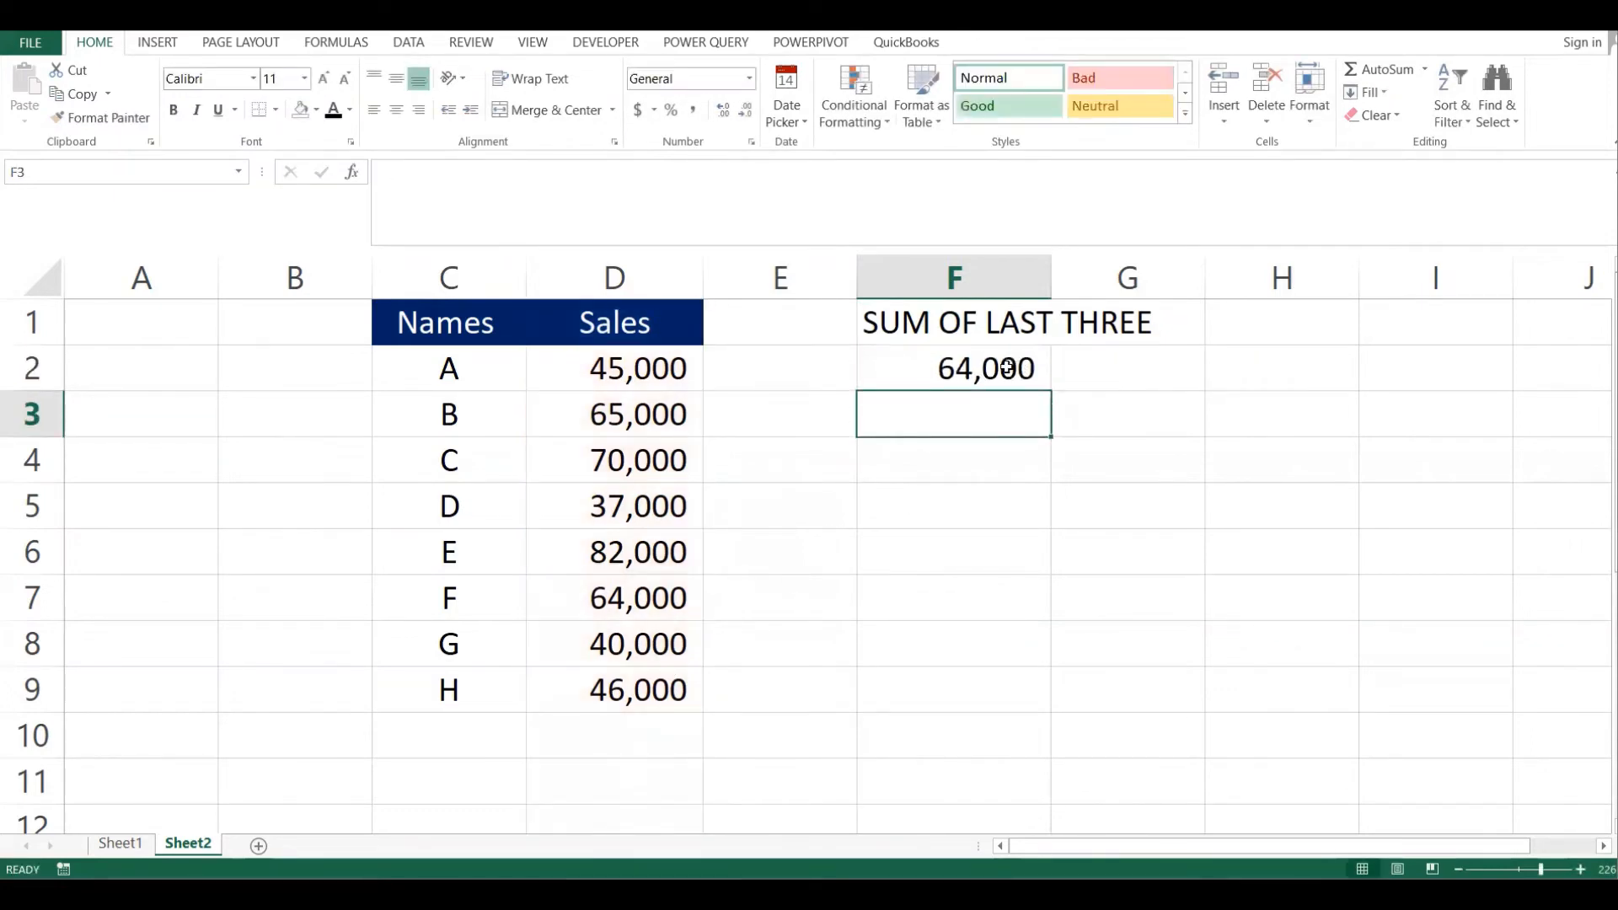
{"action": "left_click", "coordinate": [1007, 368]}
{"action": "double_click", "coordinate": [1009, 369]}
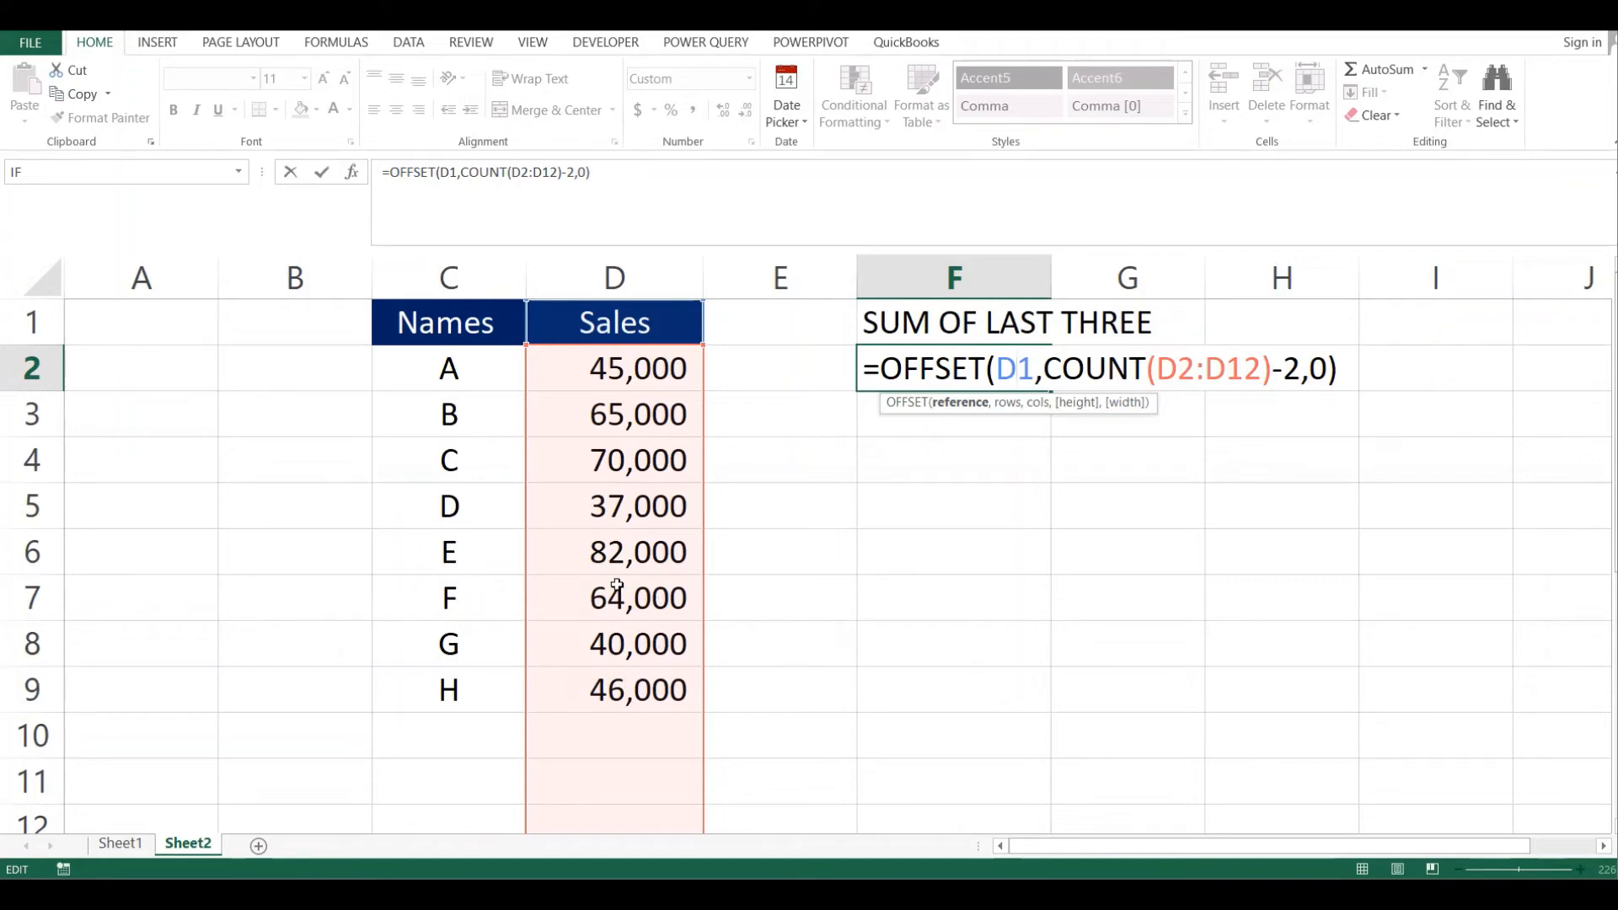
{"action": "key", "text": "Return"}
{"action": "left_click", "coordinate": [1024, 381]}
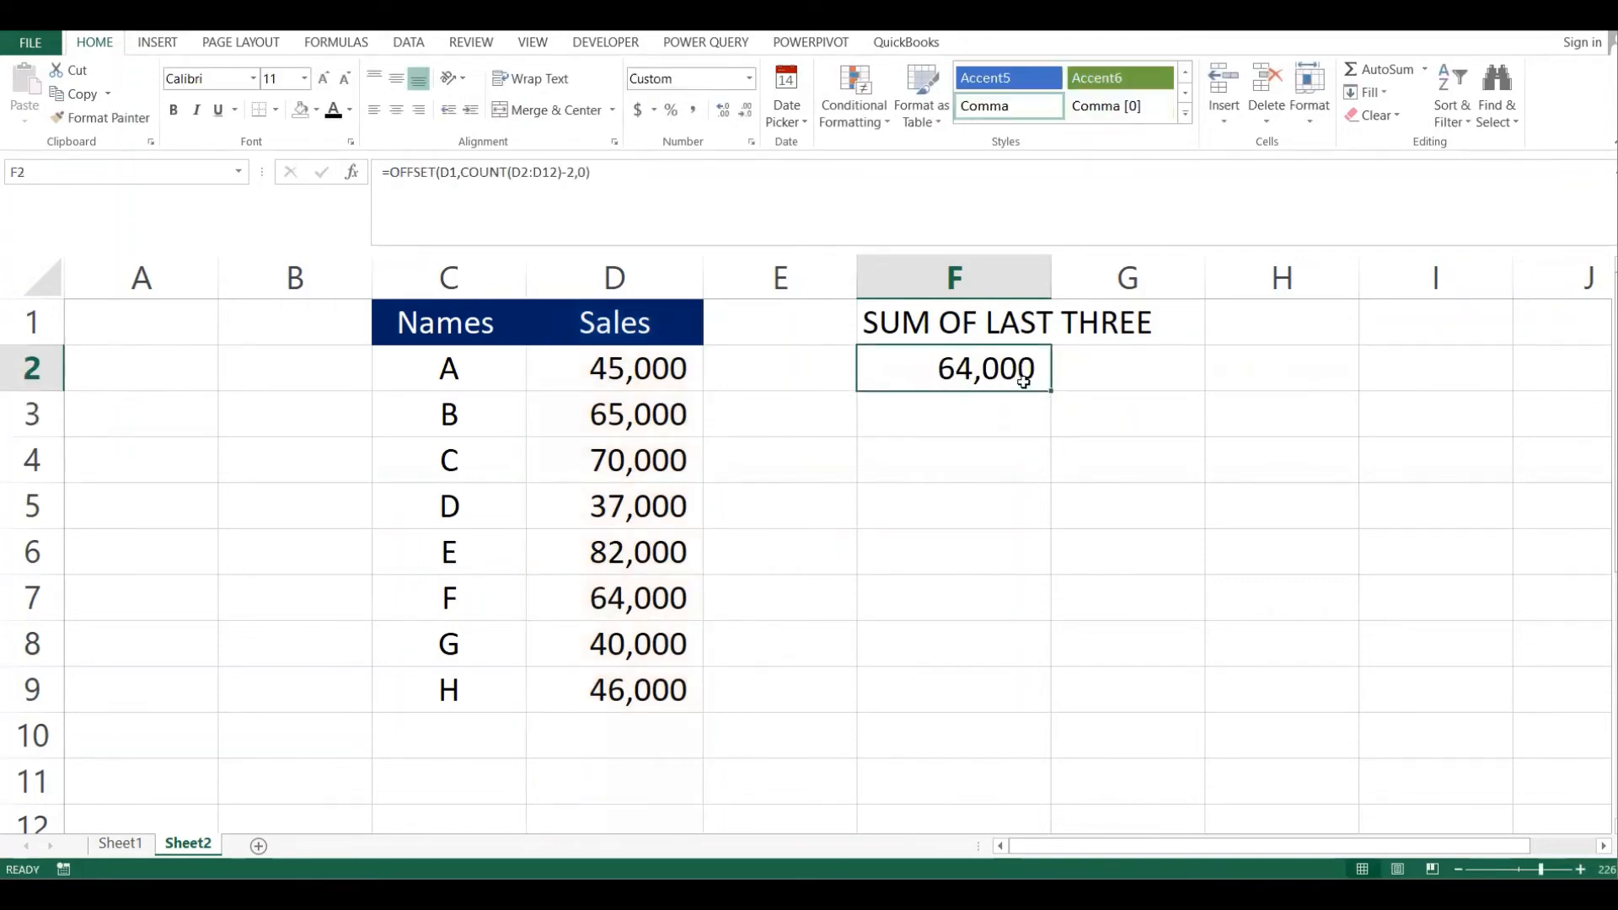
{"action": "double_click", "coordinate": [1021, 374]}
{"action": "key", "text": "Return"}
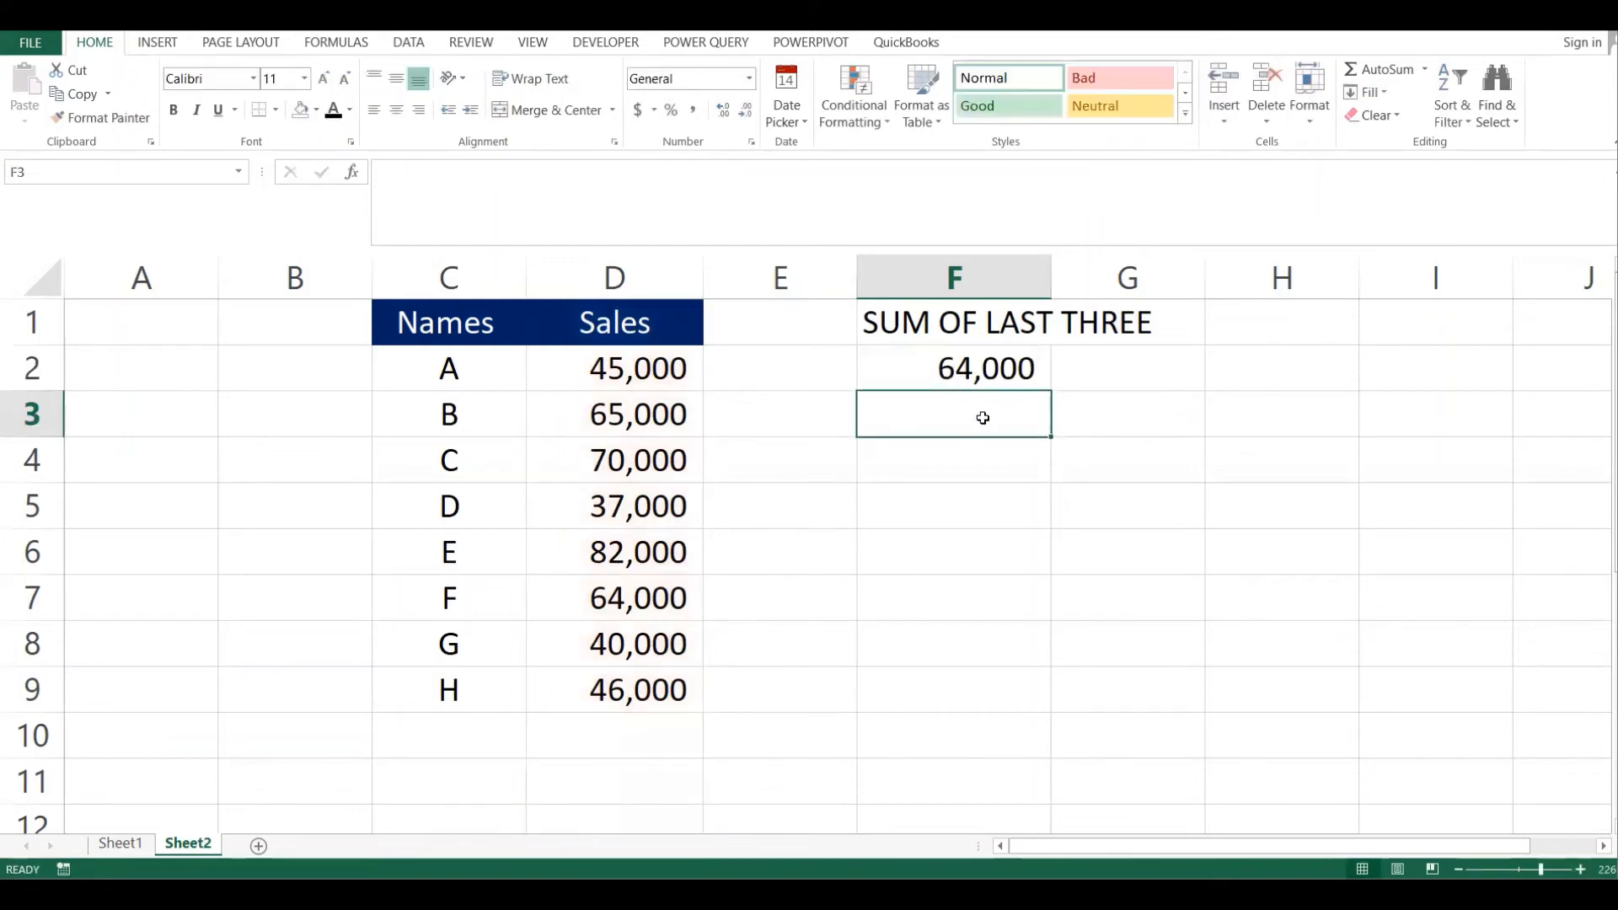
{"action": "left_click", "coordinate": [646, 595]}
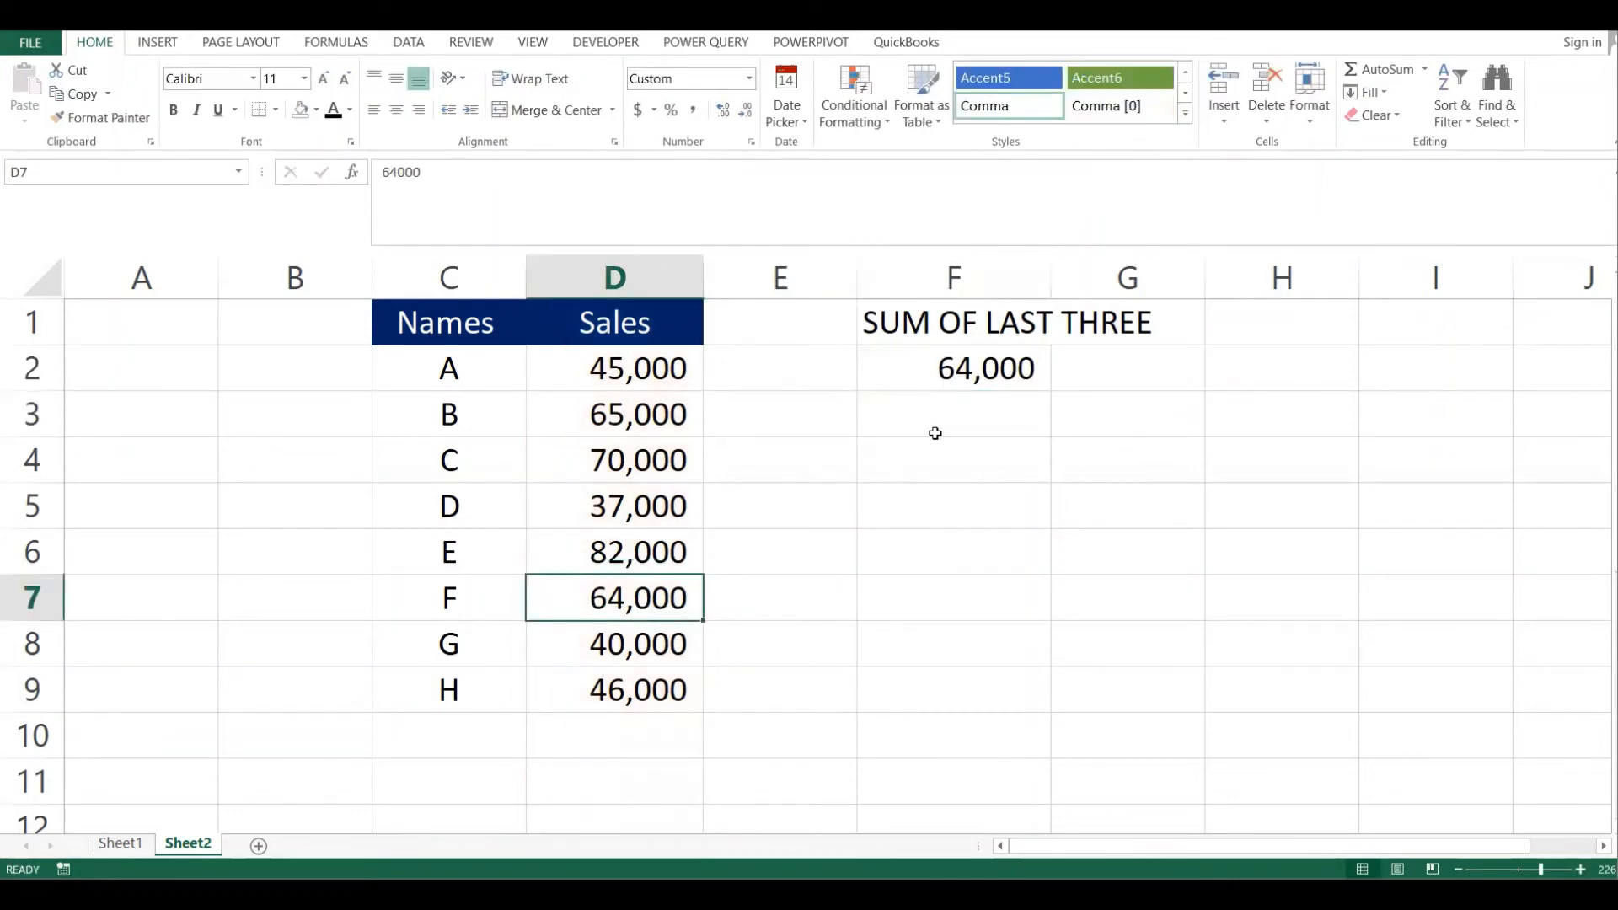
Extend the OFFSET formula in F2 with height 3 and width 1, giving =OFFSET(D1,COUNT(D2:D12)-2,0,3,1)
{"action": "left_click", "coordinate": [1008, 374]}
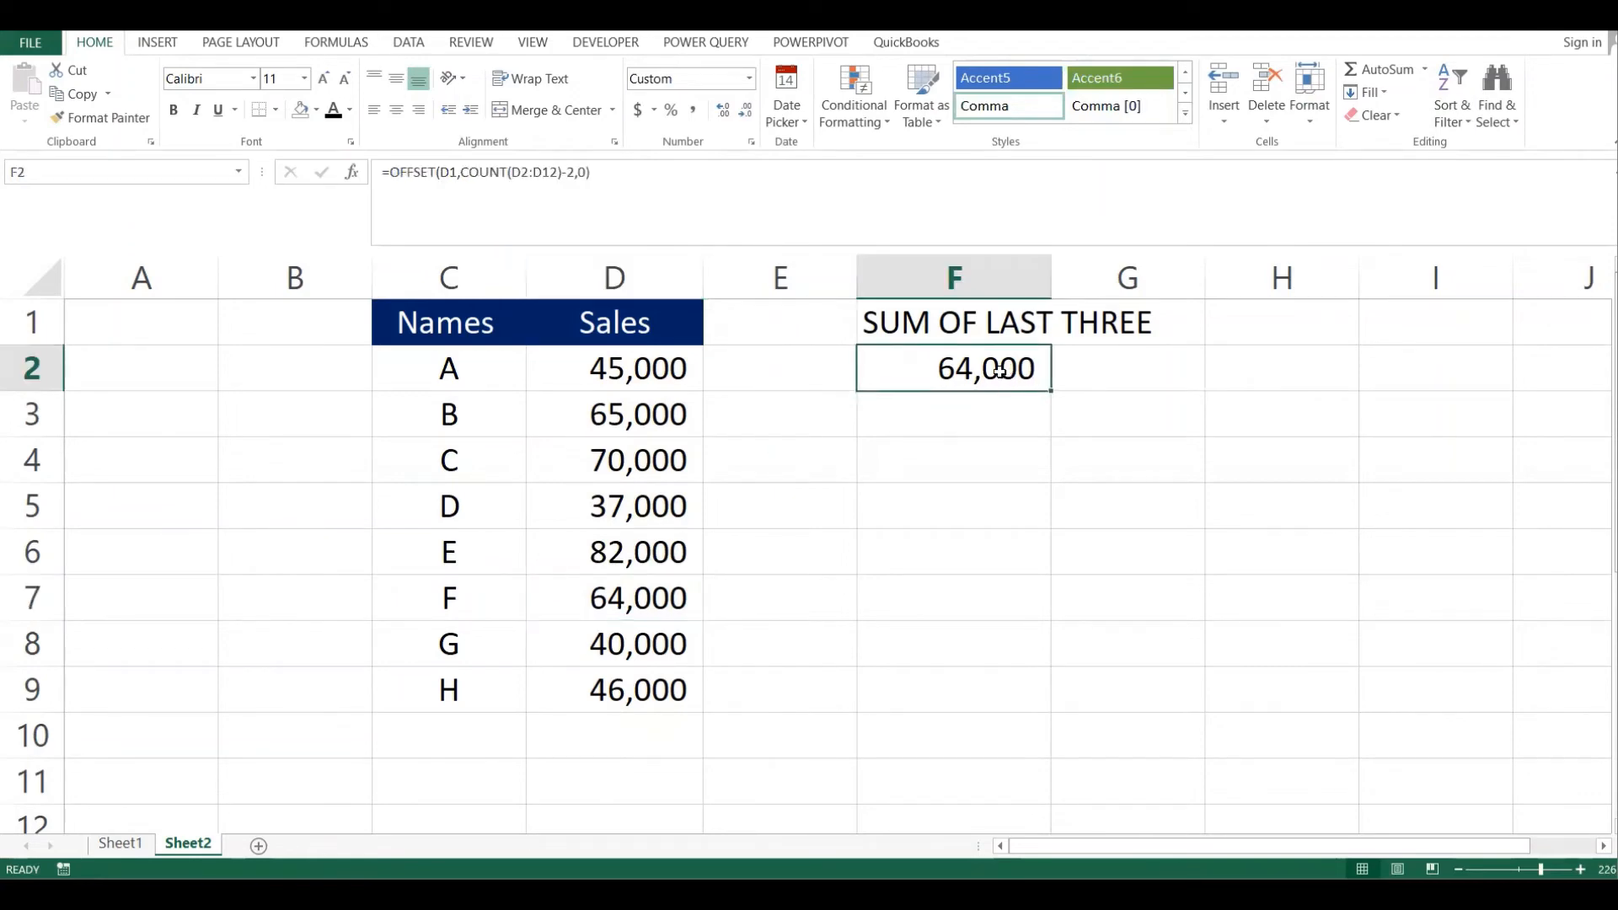
{"action": "double_click", "coordinate": [1000, 370]}
{"action": "left_click", "coordinate": [1332, 370]}
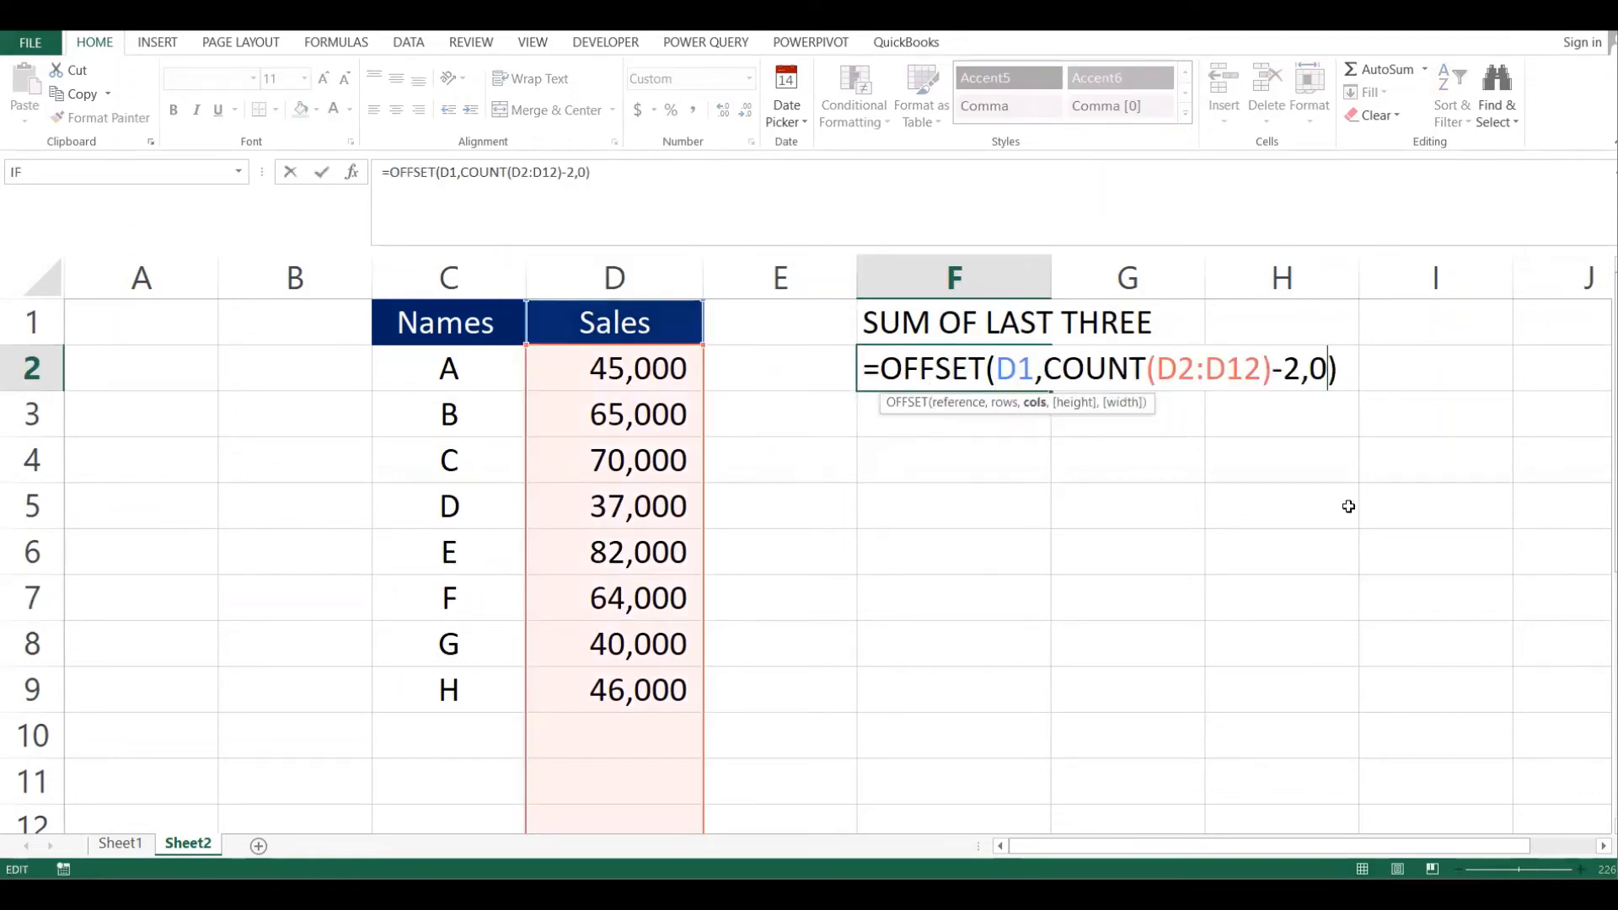
{"action": "type", "text": ","}
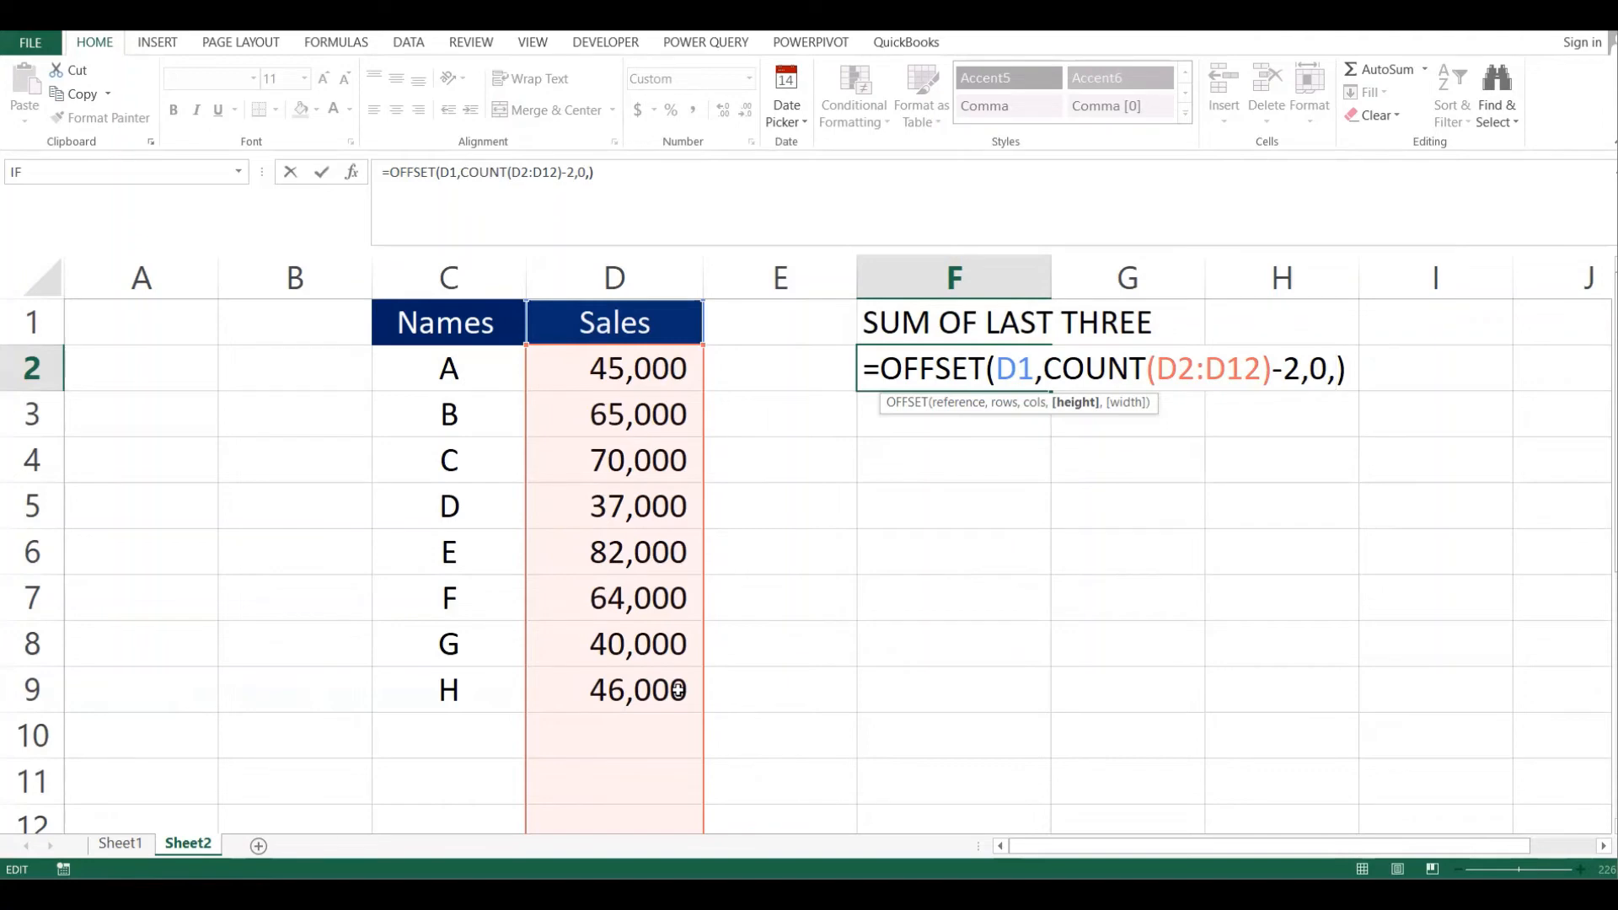
{"action": "type", "text": "3,"}
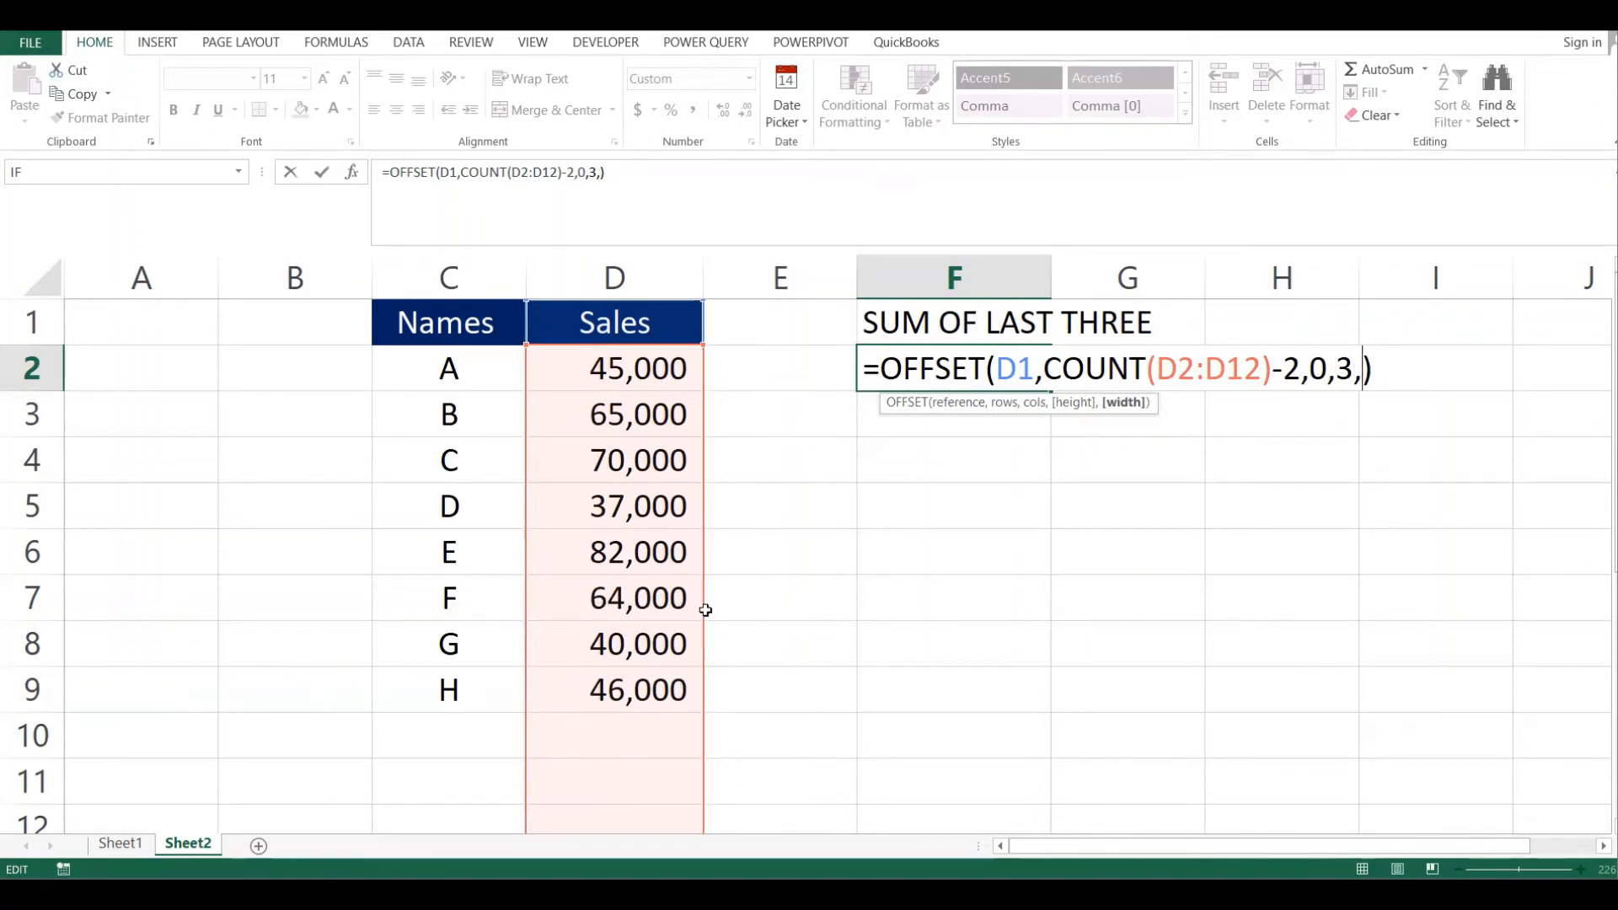
{"action": "type", "text": "1"}
{"action": "key", "text": "Return"}
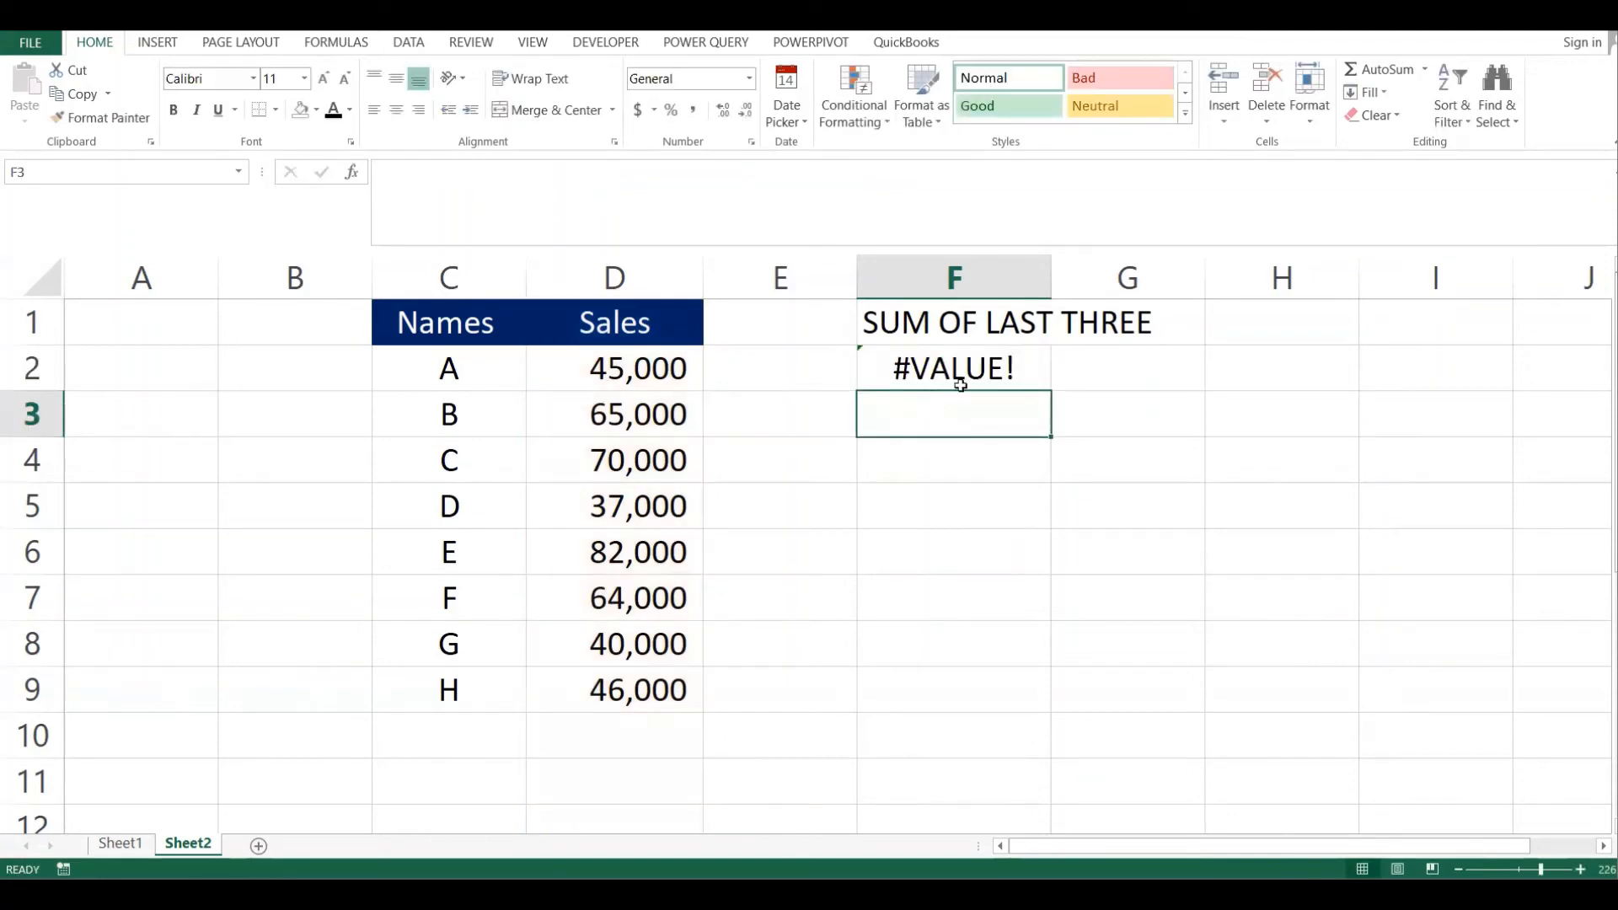
Wrap the OFFSET formula in F2 in a SUM, giving =SUM(OFFSET(D1,COUNT(D2:D12)-2,0,3,1))
{"action": "left_click", "coordinate": [1014, 380]}
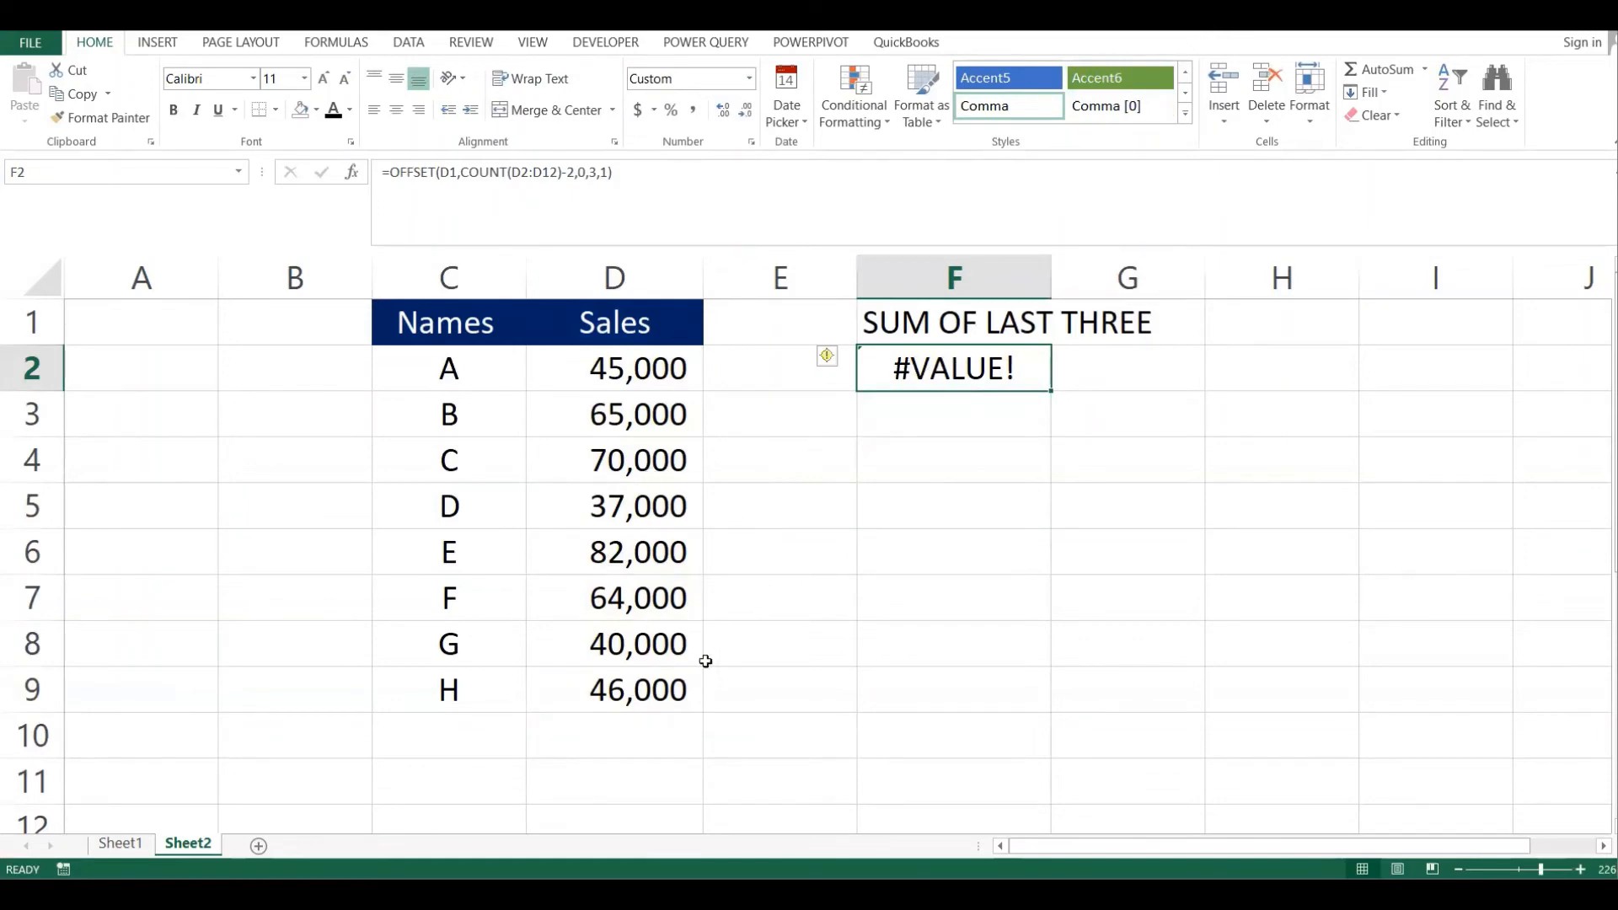
{"action": "left_click_drag", "start_coordinate": [640, 603], "coordinate": [642, 681]}
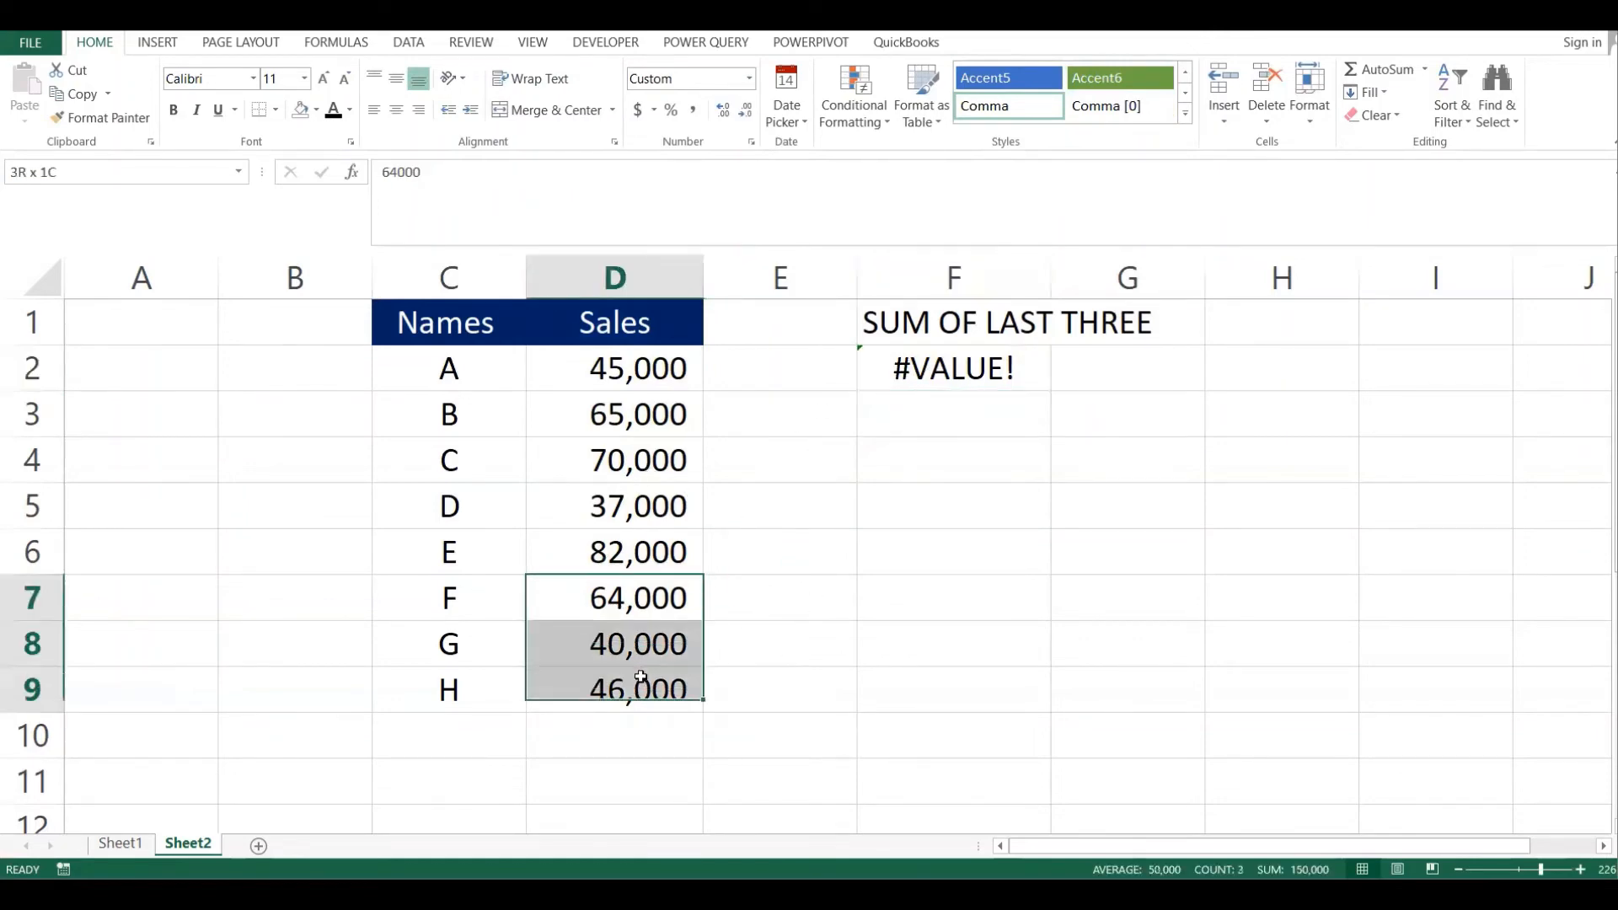
{"action": "left_click", "coordinate": [969, 364]}
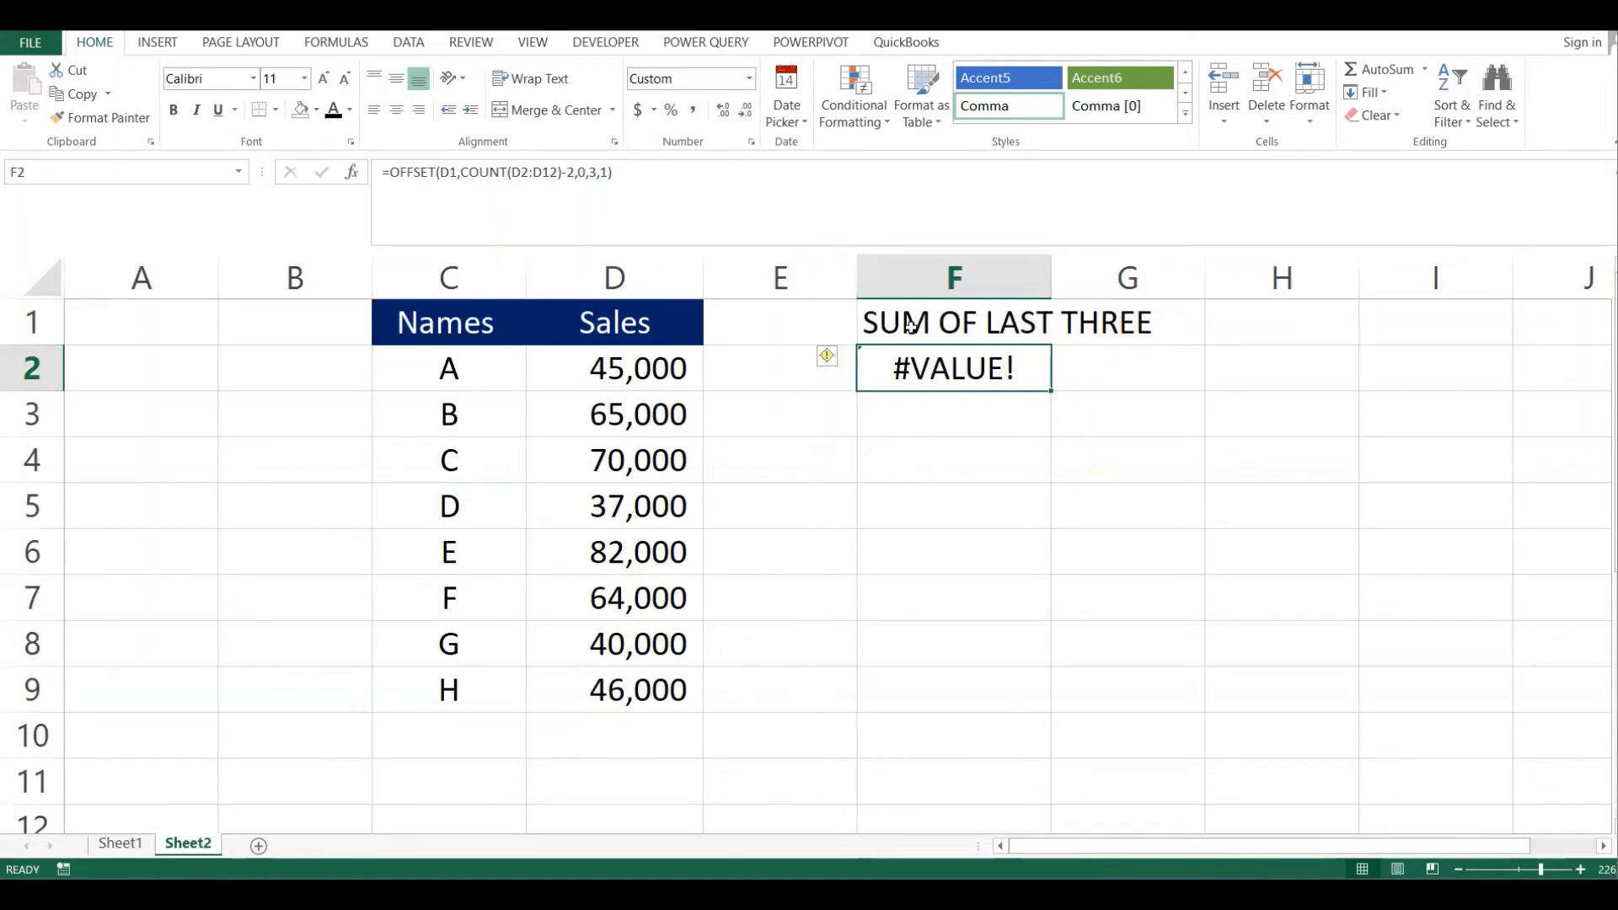
{"action": "left_click", "coordinate": [392, 176]}
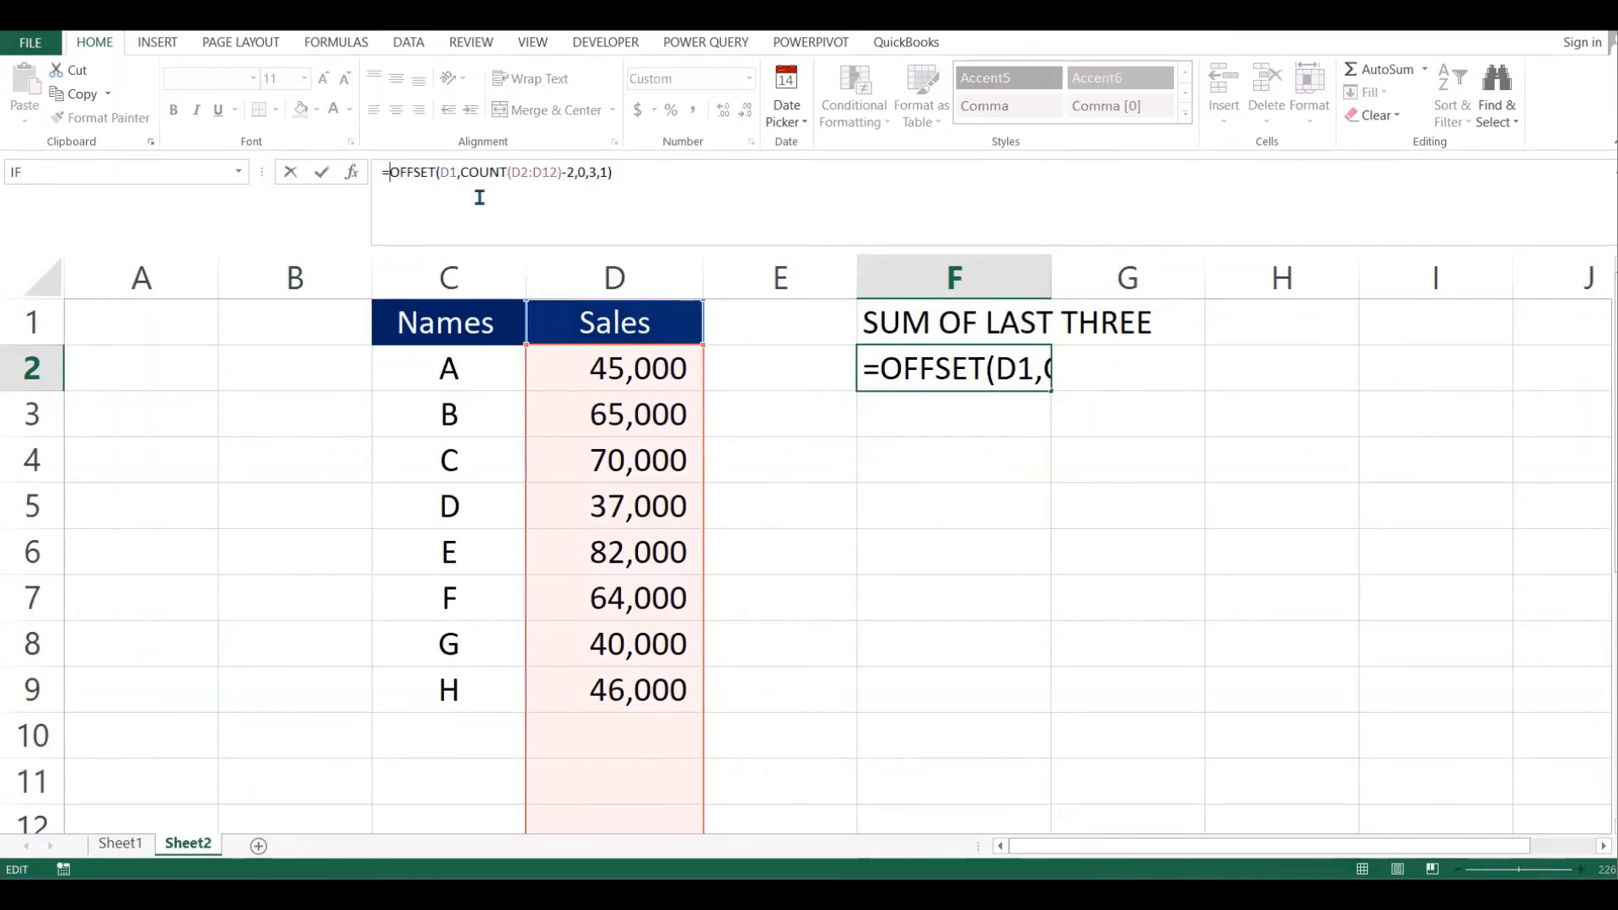
{"action": "type", "text": "SUM("}
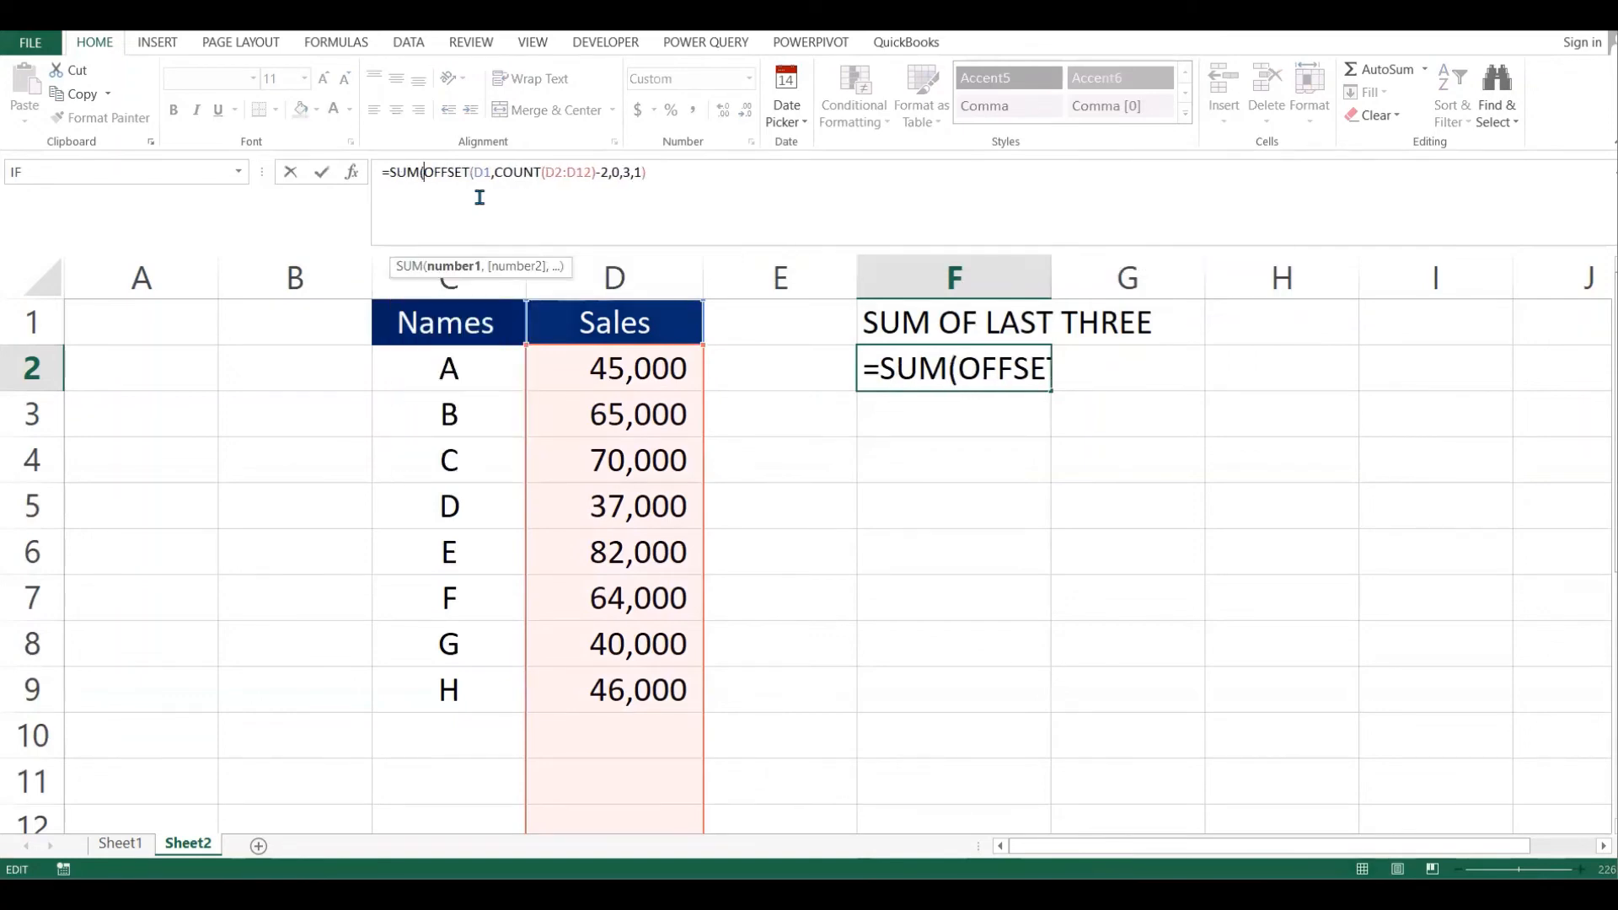
{"action": "type", "text": ")"}
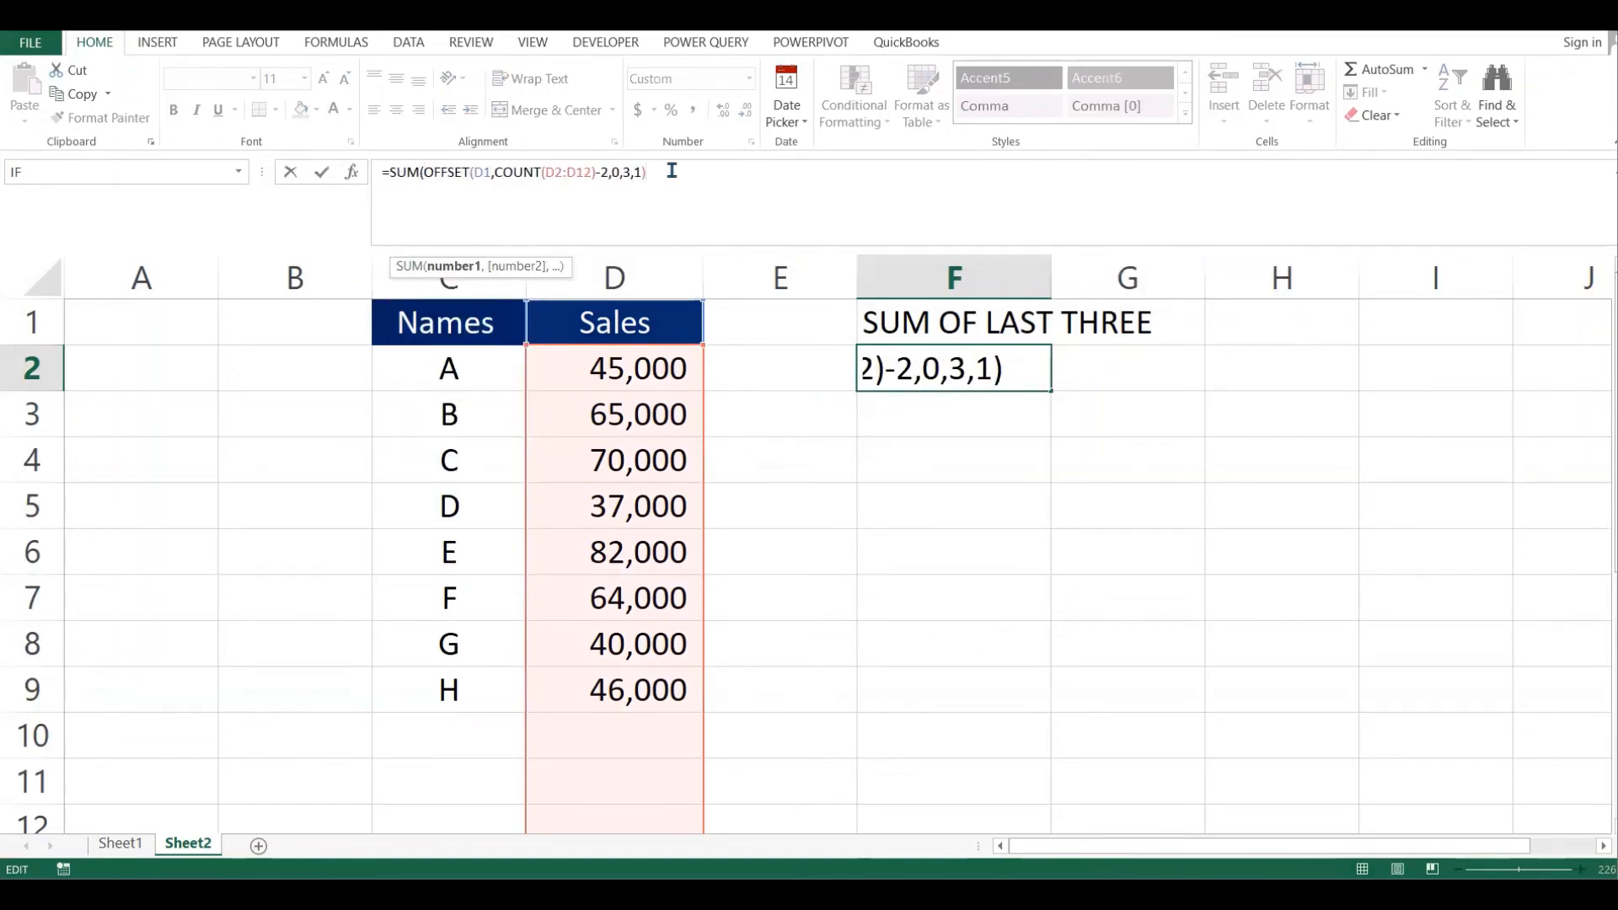
{"action": "type", "text": ")"}
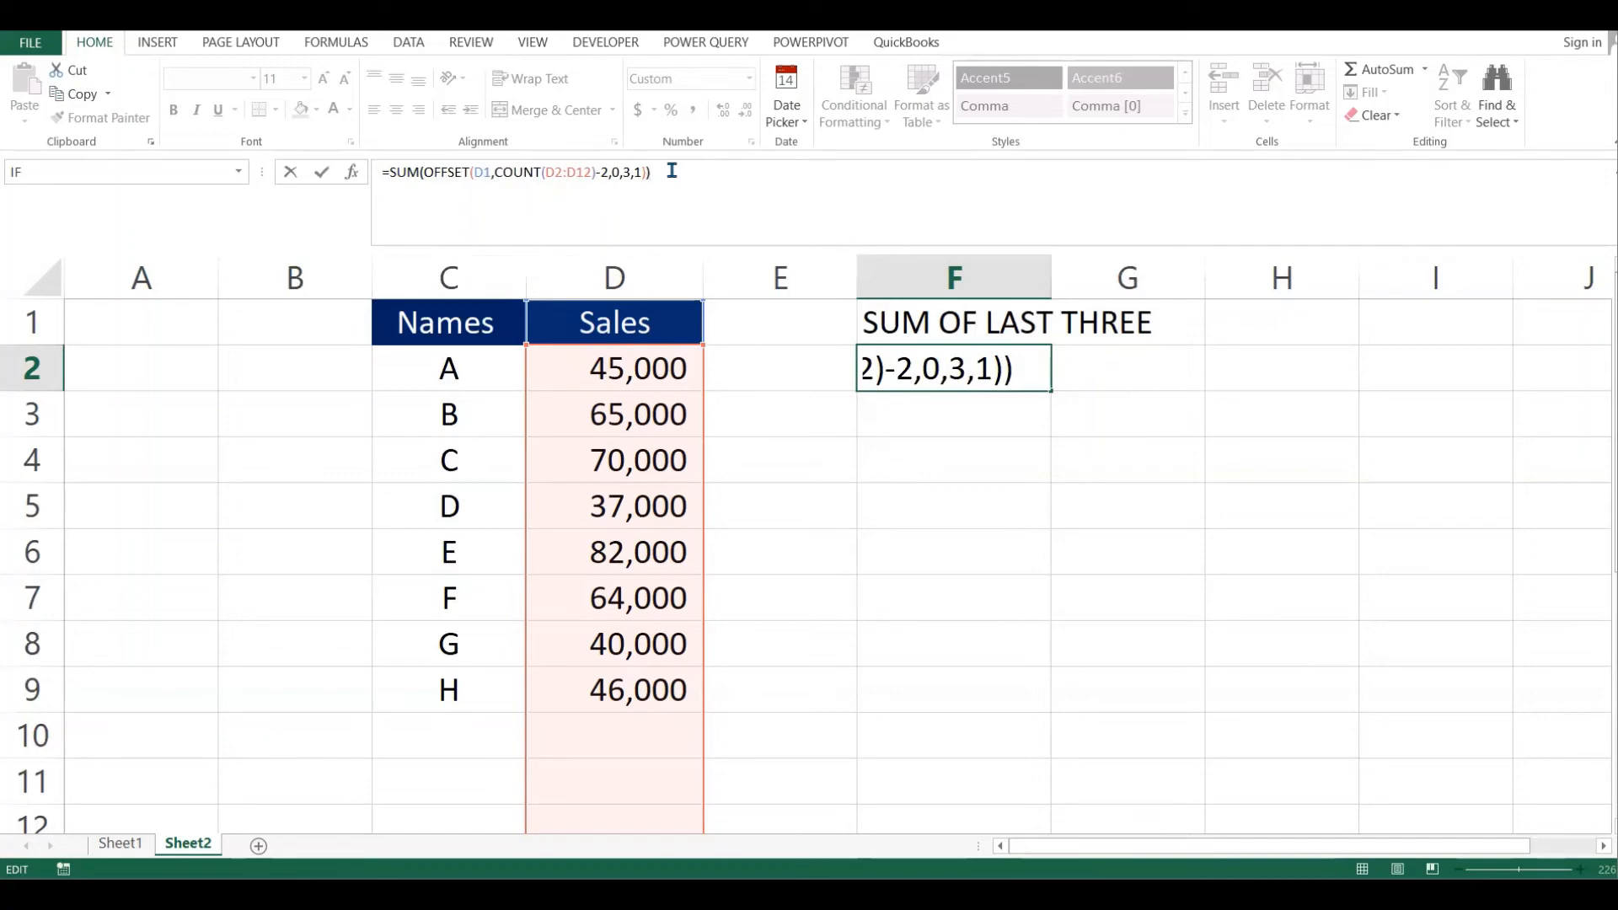
{"action": "key", "text": "Return"}
{"action": "left_click", "coordinate": [1043, 377]}
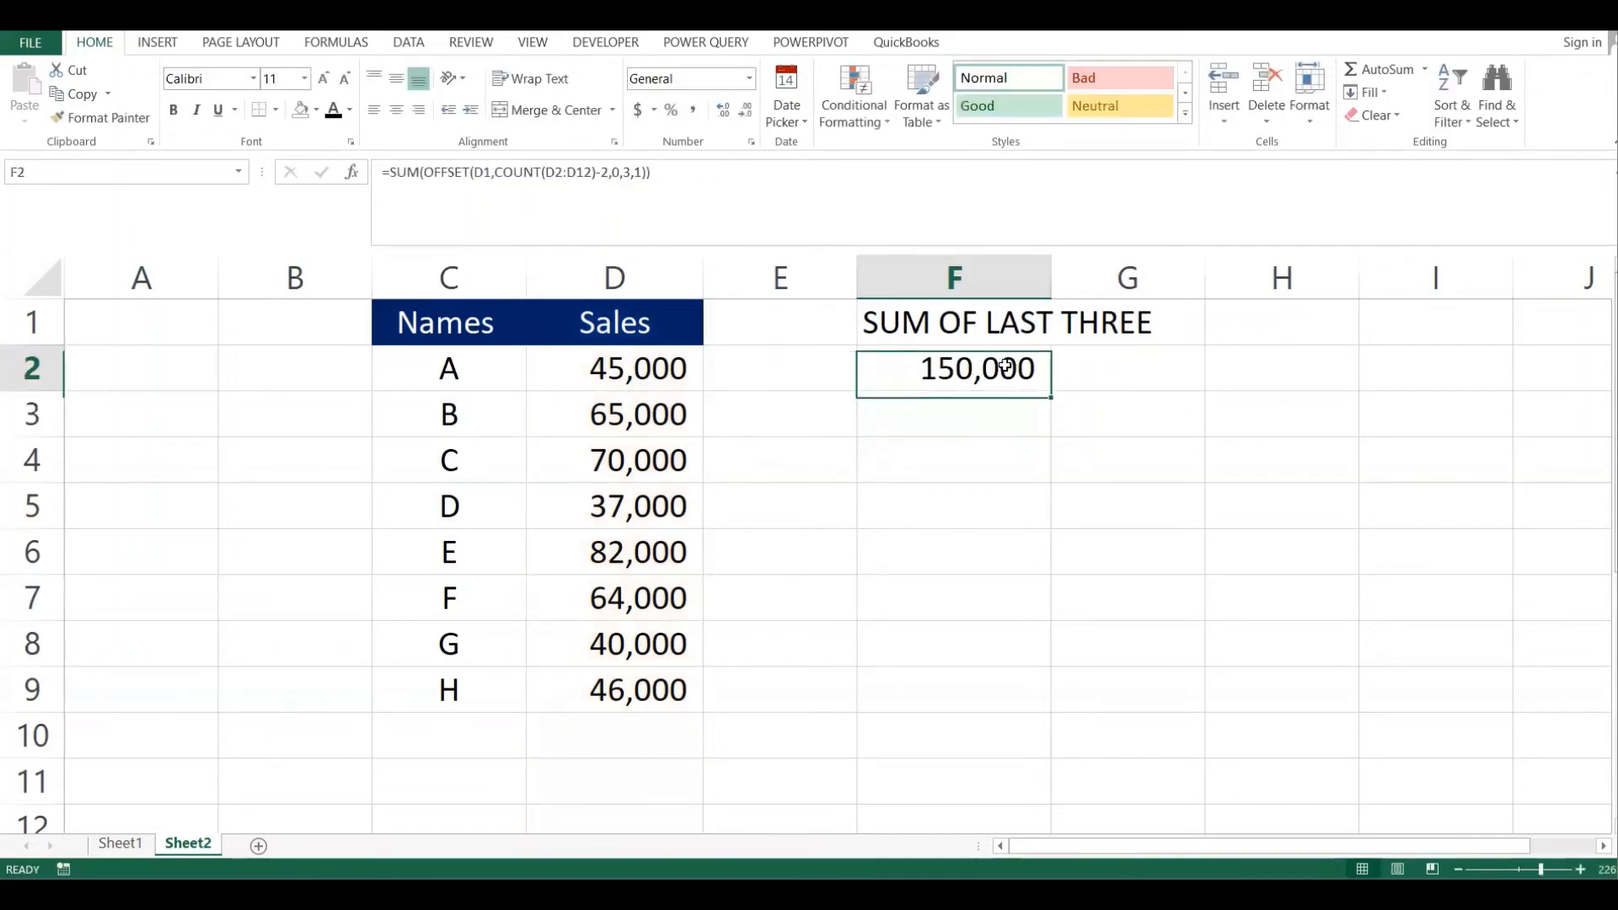
{"action": "double_click", "coordinate": [1026, 368]}
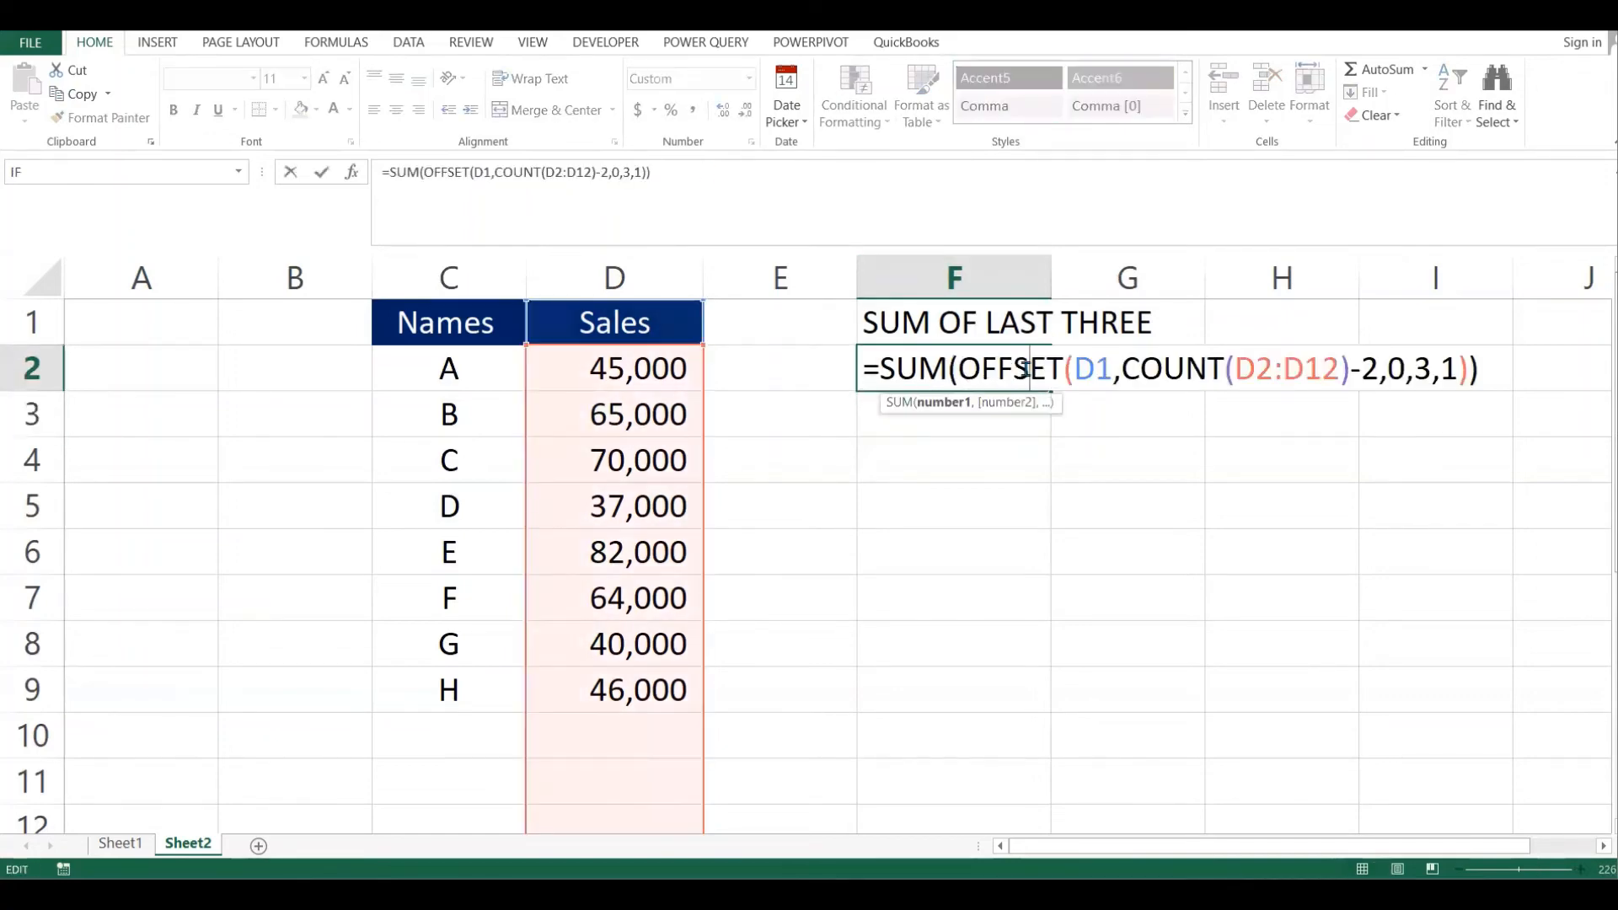
{"action": "key", "text": "Return"}
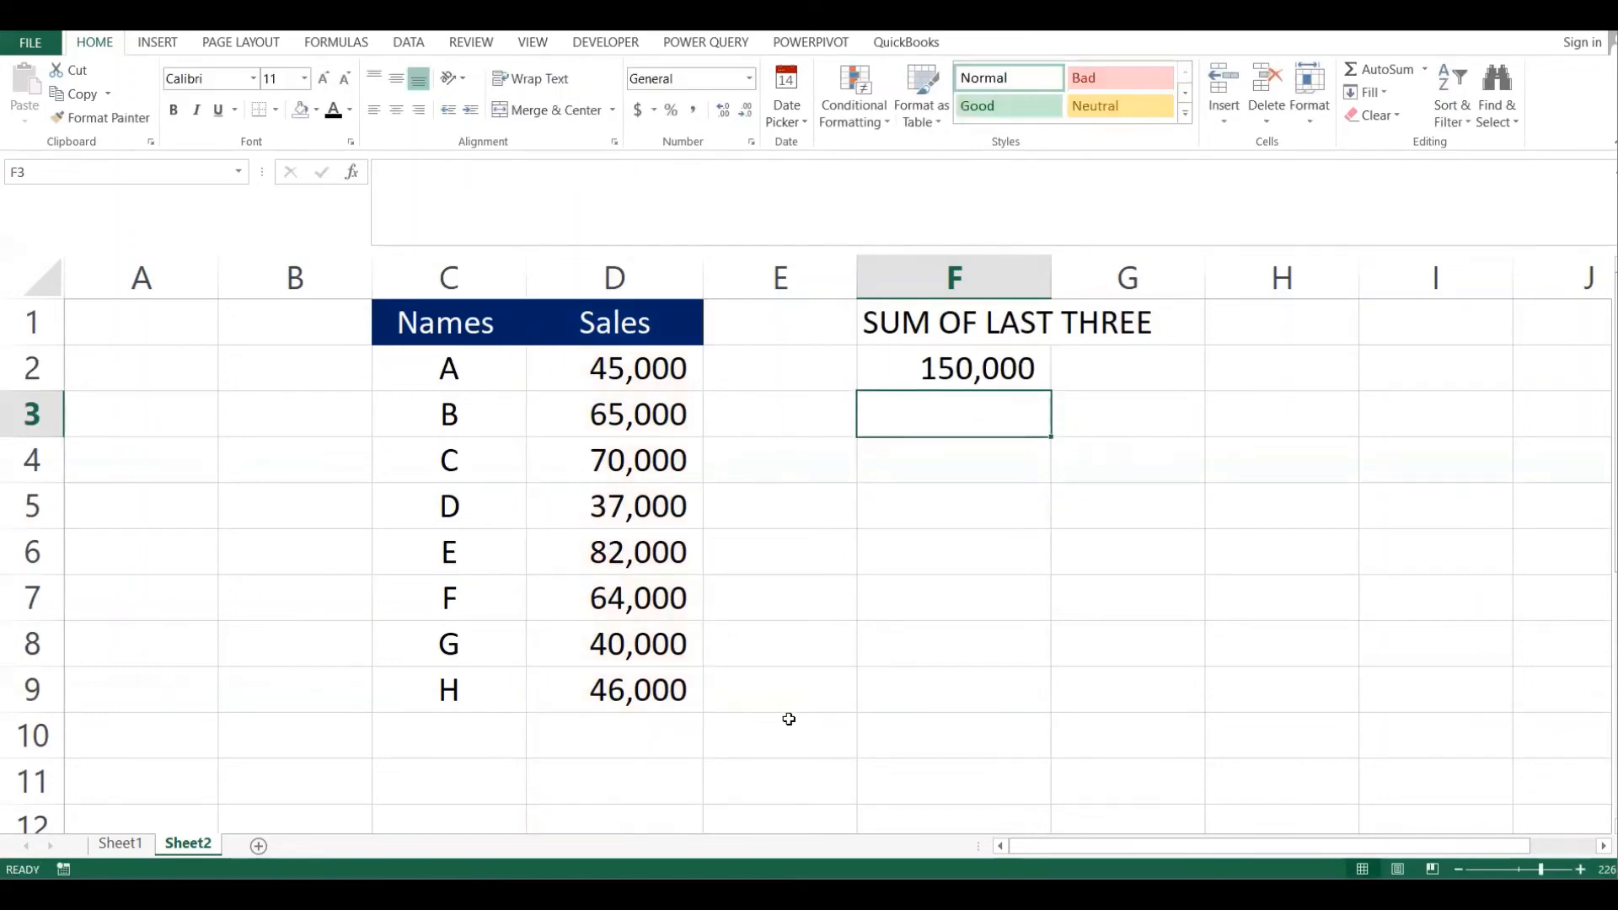
Enter the check formula =SUM(D7:D9) in E9 and compare it with the formula in F2
{"action": "left_click", "coordinate": [788, 718]}
{"action": "left_click", "coordinate": [819, 685]}
{"action": "type", "text": "=SUM("}
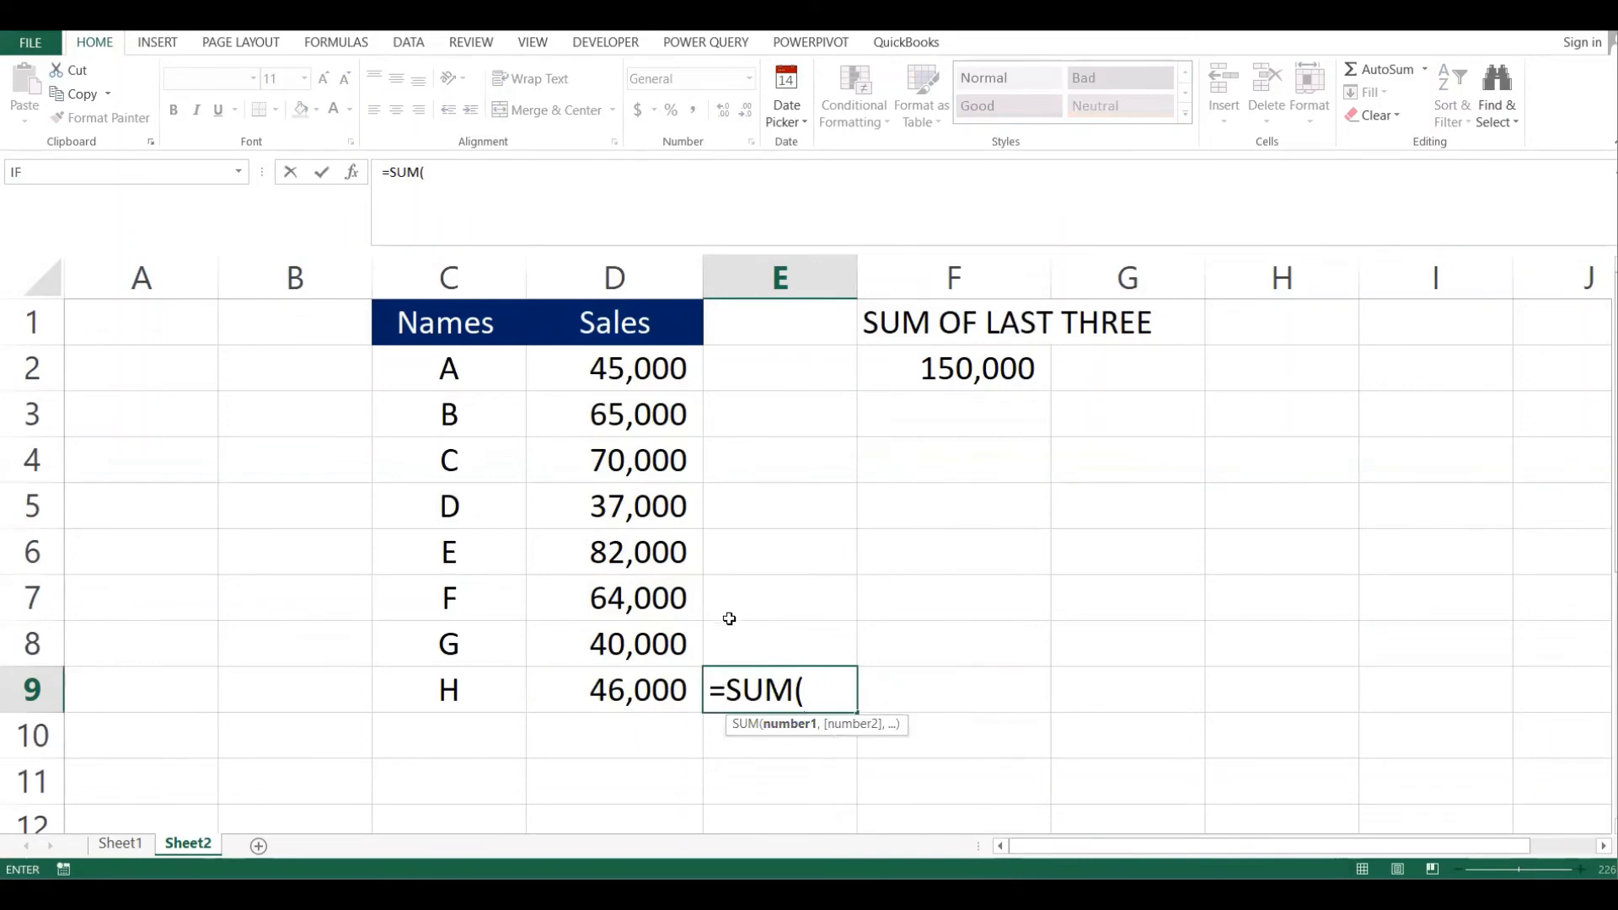
{"action": "left_click_drag", "start_coordinate": [646, 615], "coordinate": [635, 681]}
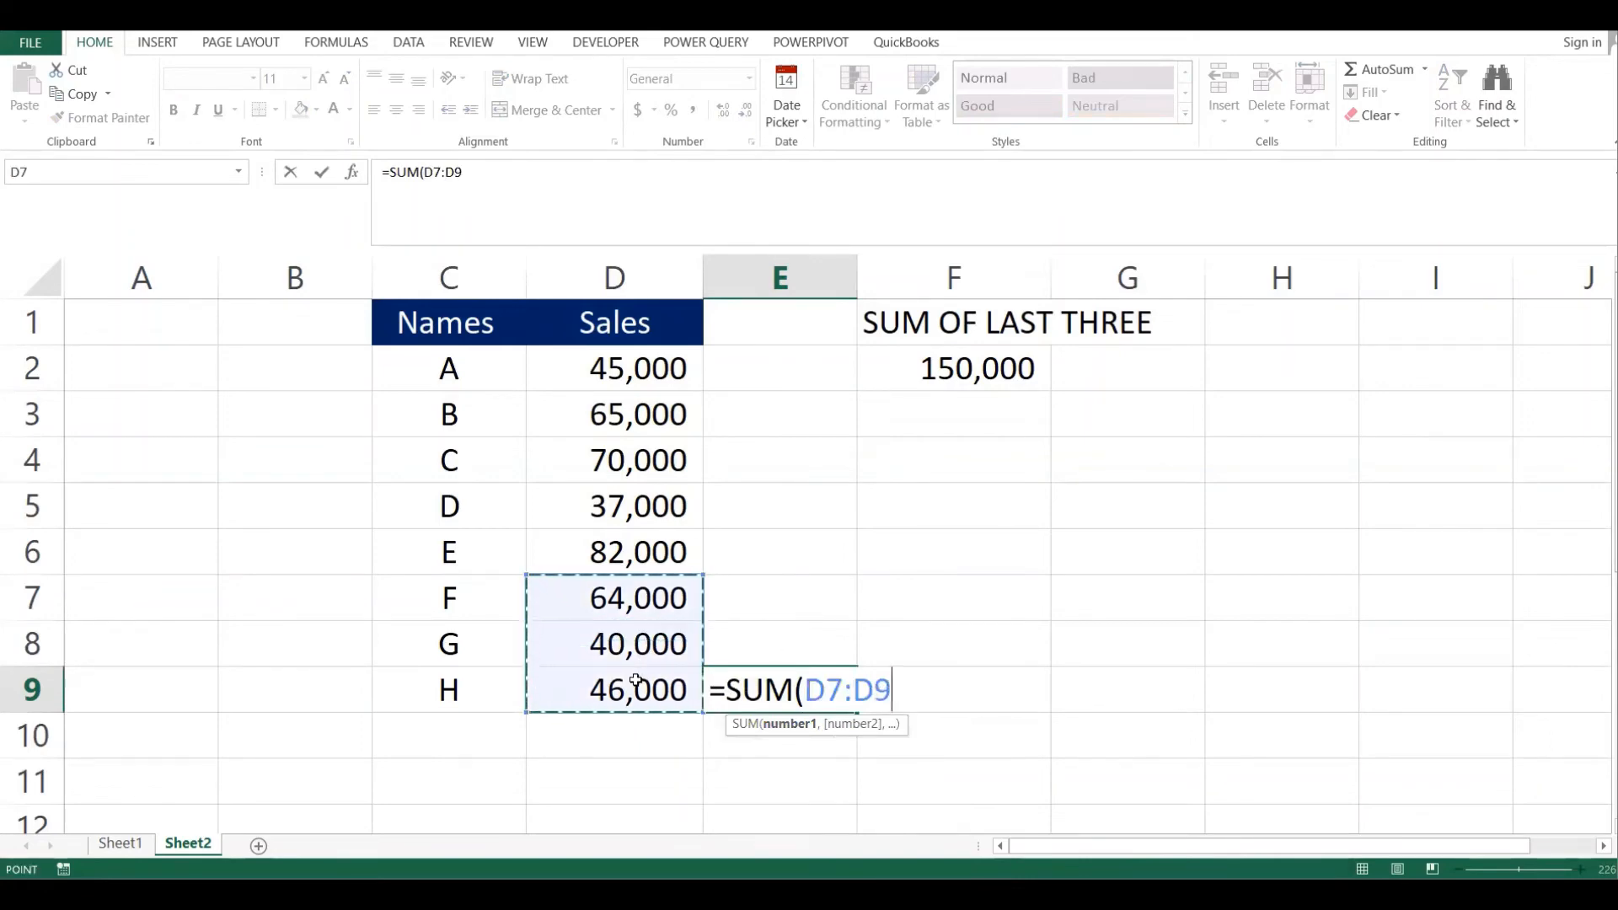
{"action": "type", "text": ")"}
{"action": "key", "text": "Return"}
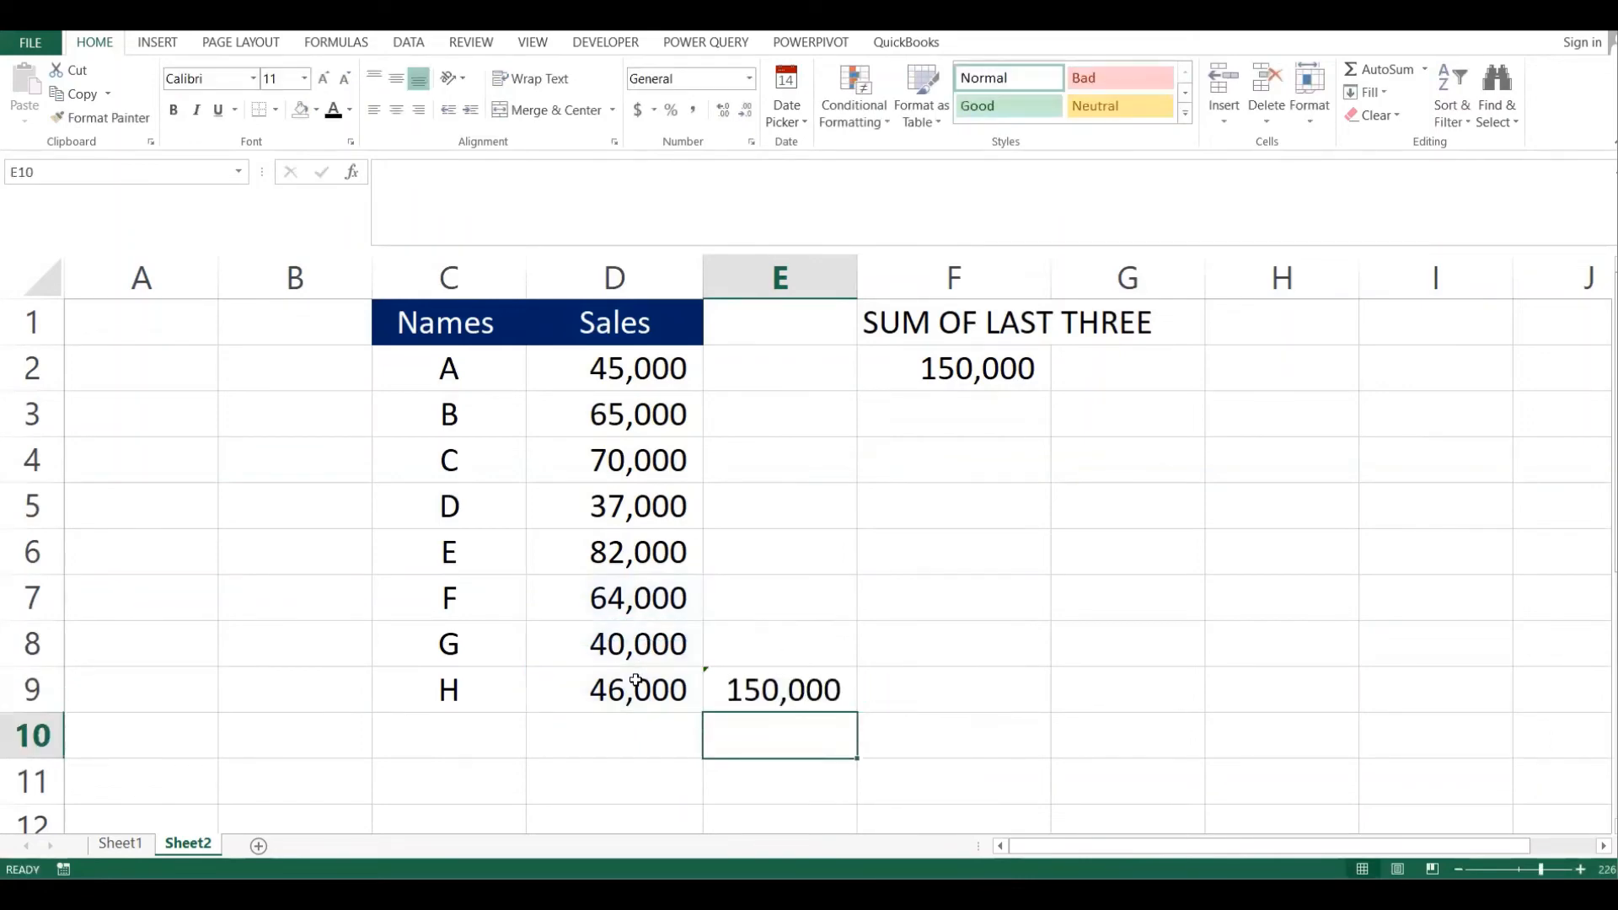
{"action": "left_click", "coordinate": [794, 697]}
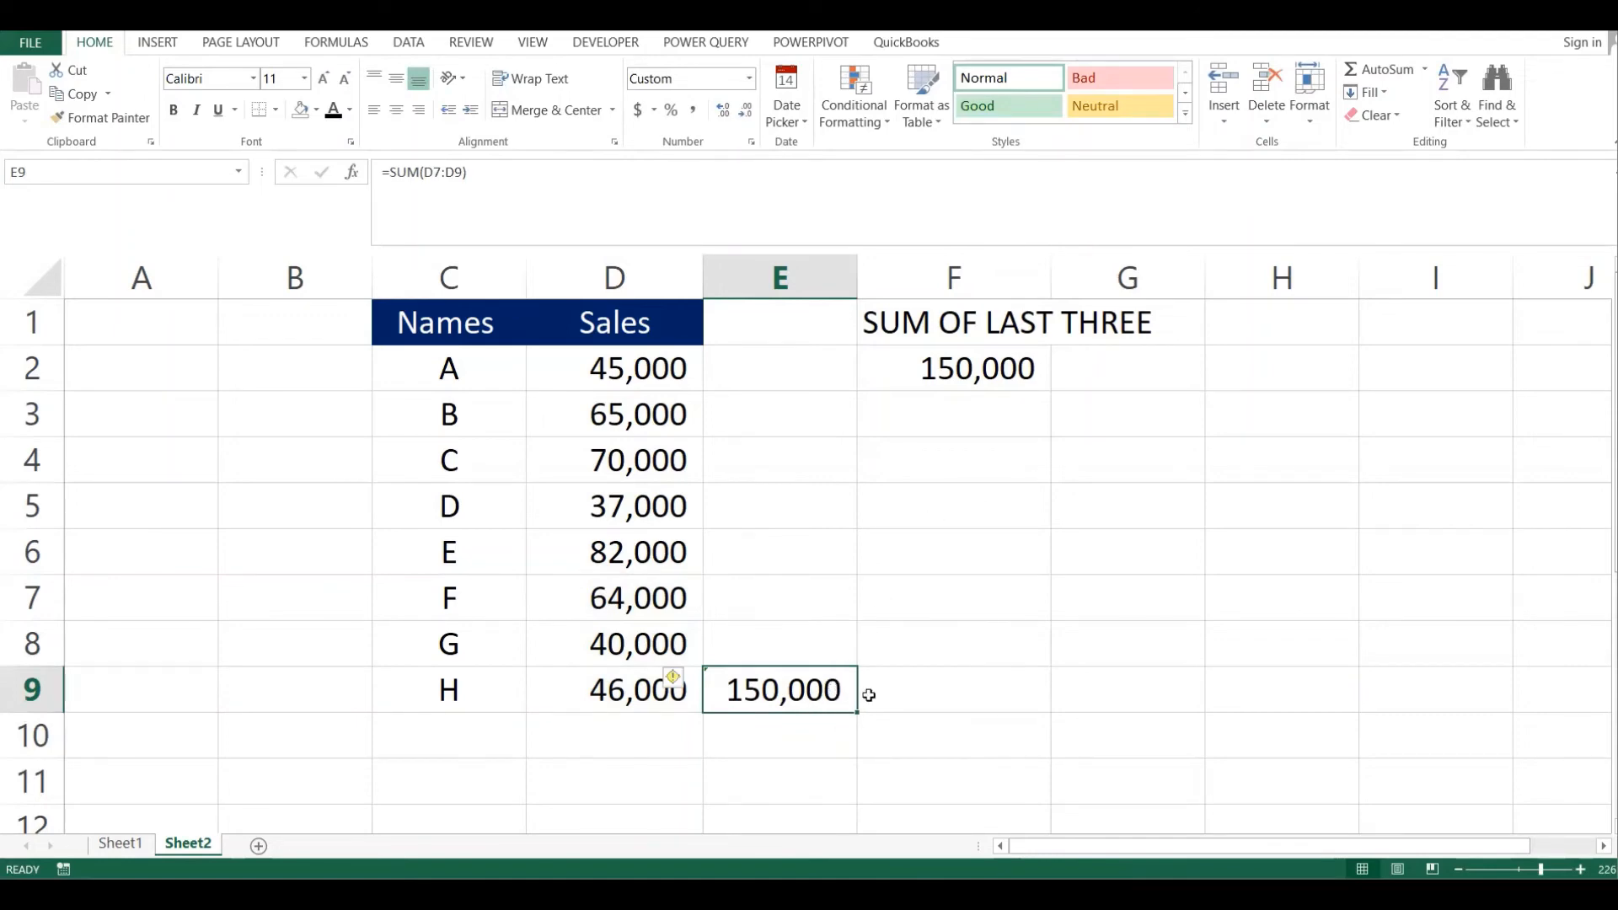
{"action": "left_click", "coordinate": [975, 375]}
{"action": "double_click", "coordinate": [965, 370]}
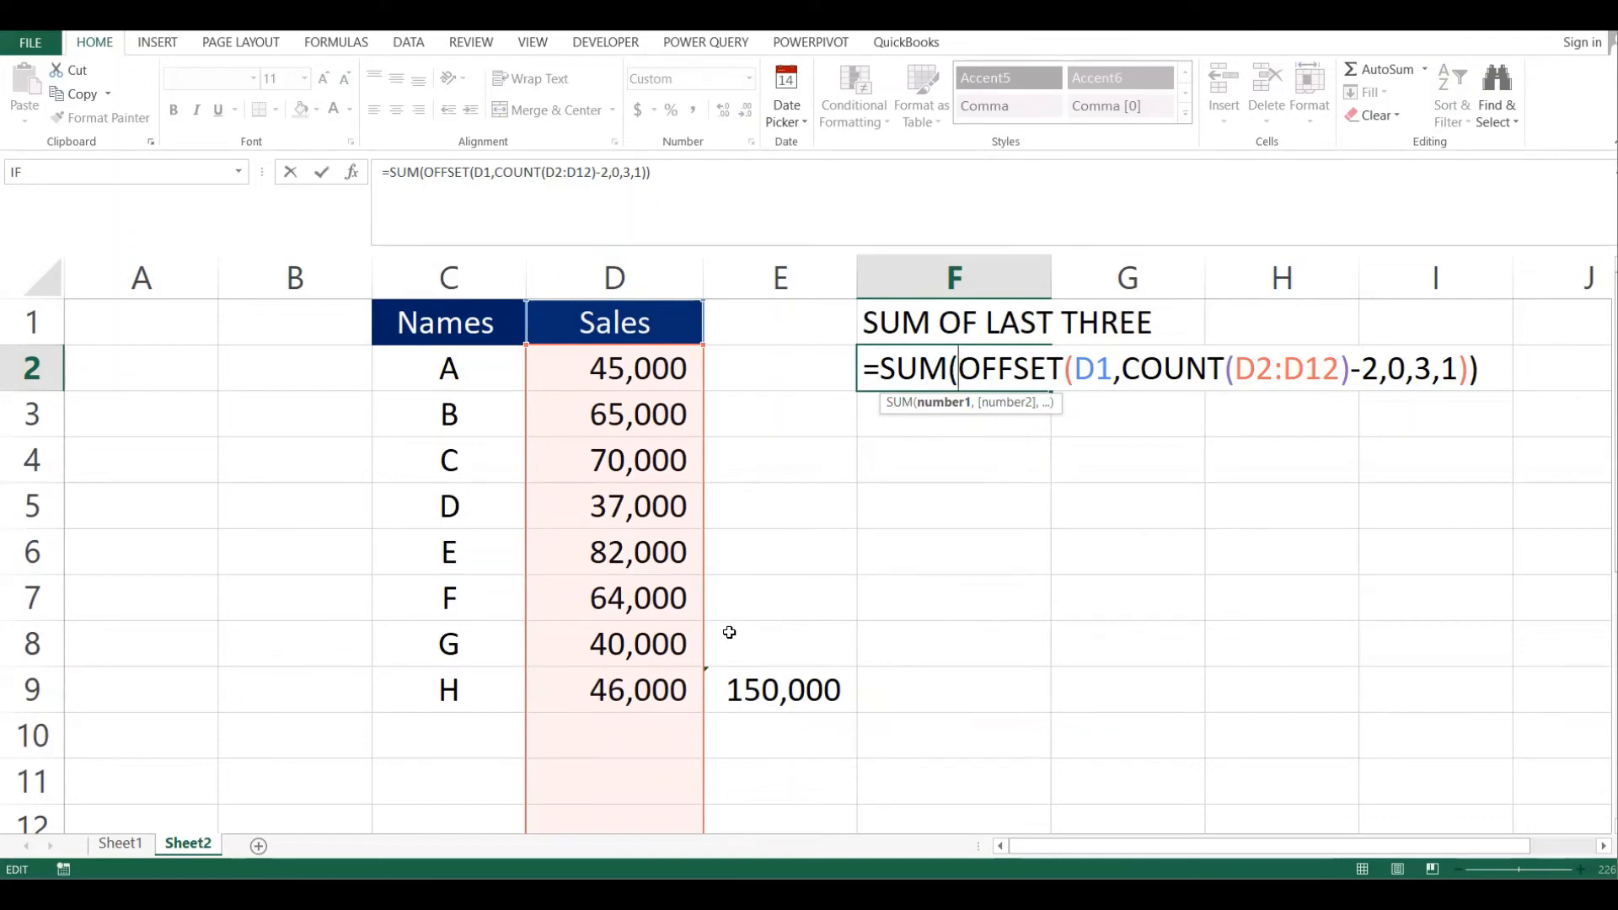
{"action": "key", "text": "Escape"}
Begin an OFFSET formula in F5 with the Sales header in D1 as the reference
{"action": "left_click", "coordinate": [964, 500]}
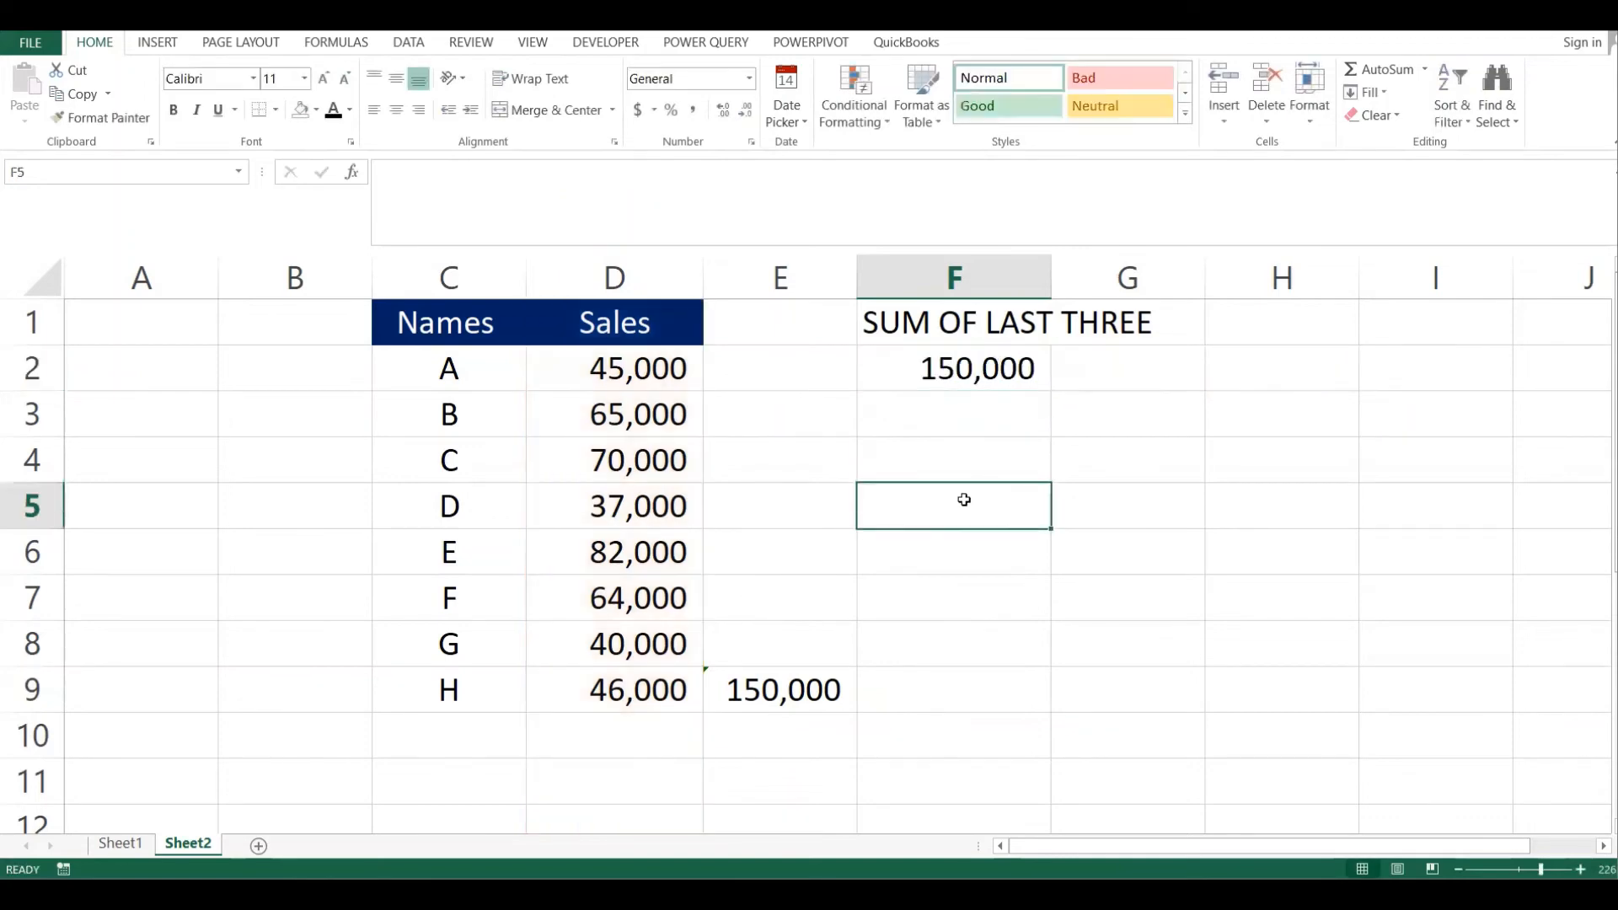
{"action": "type", "text": "=O"}
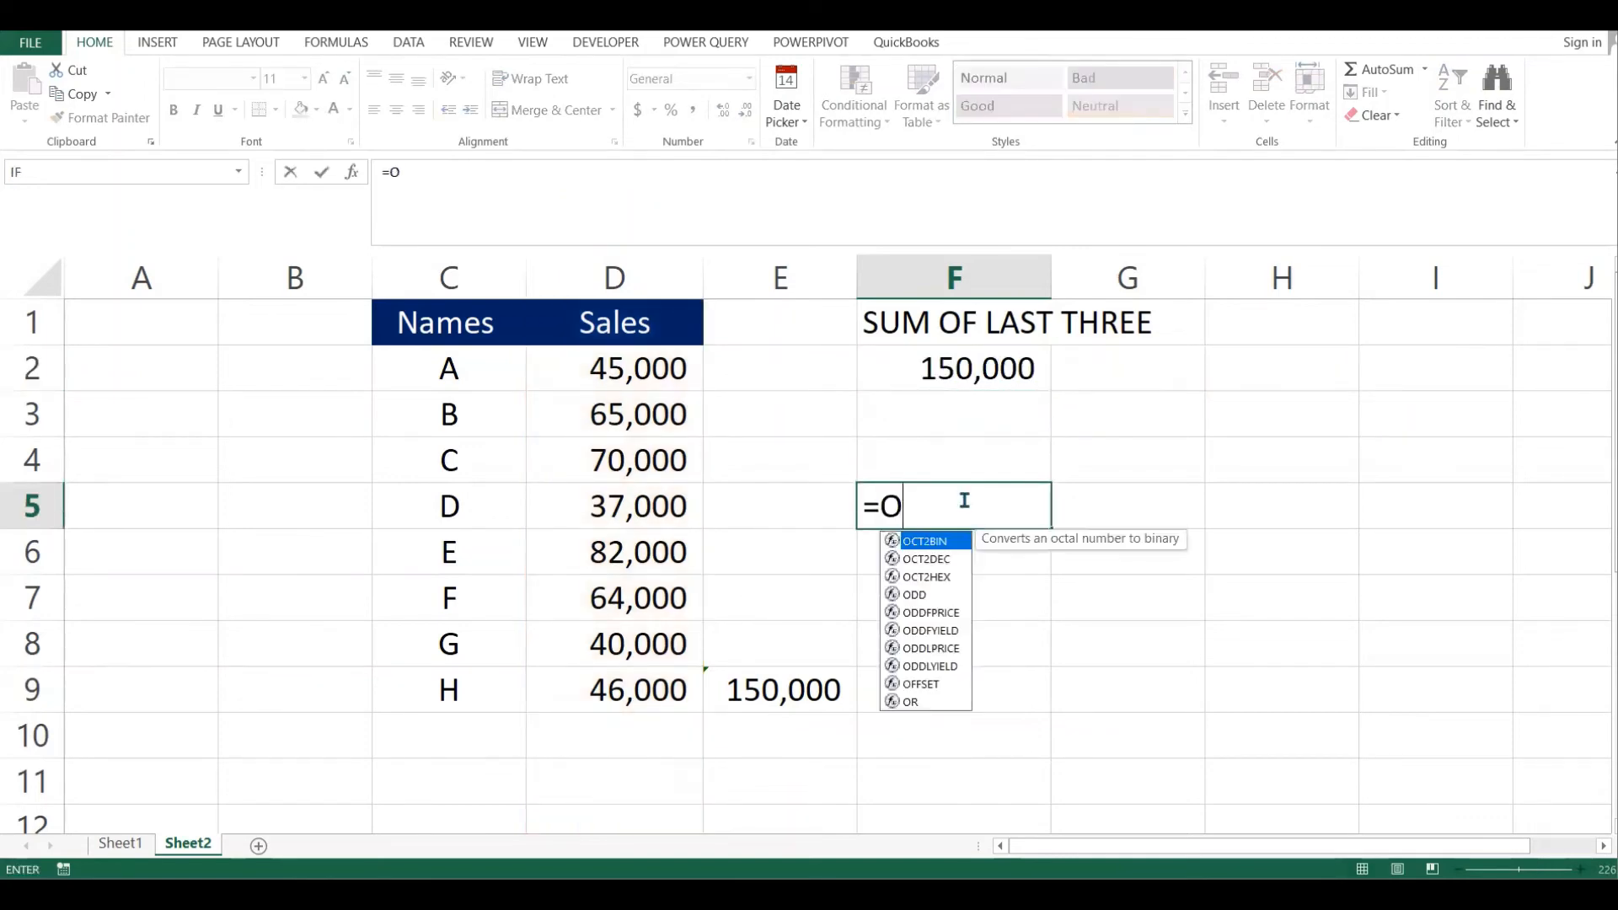
{"action": "type", "text": "FFSET"}
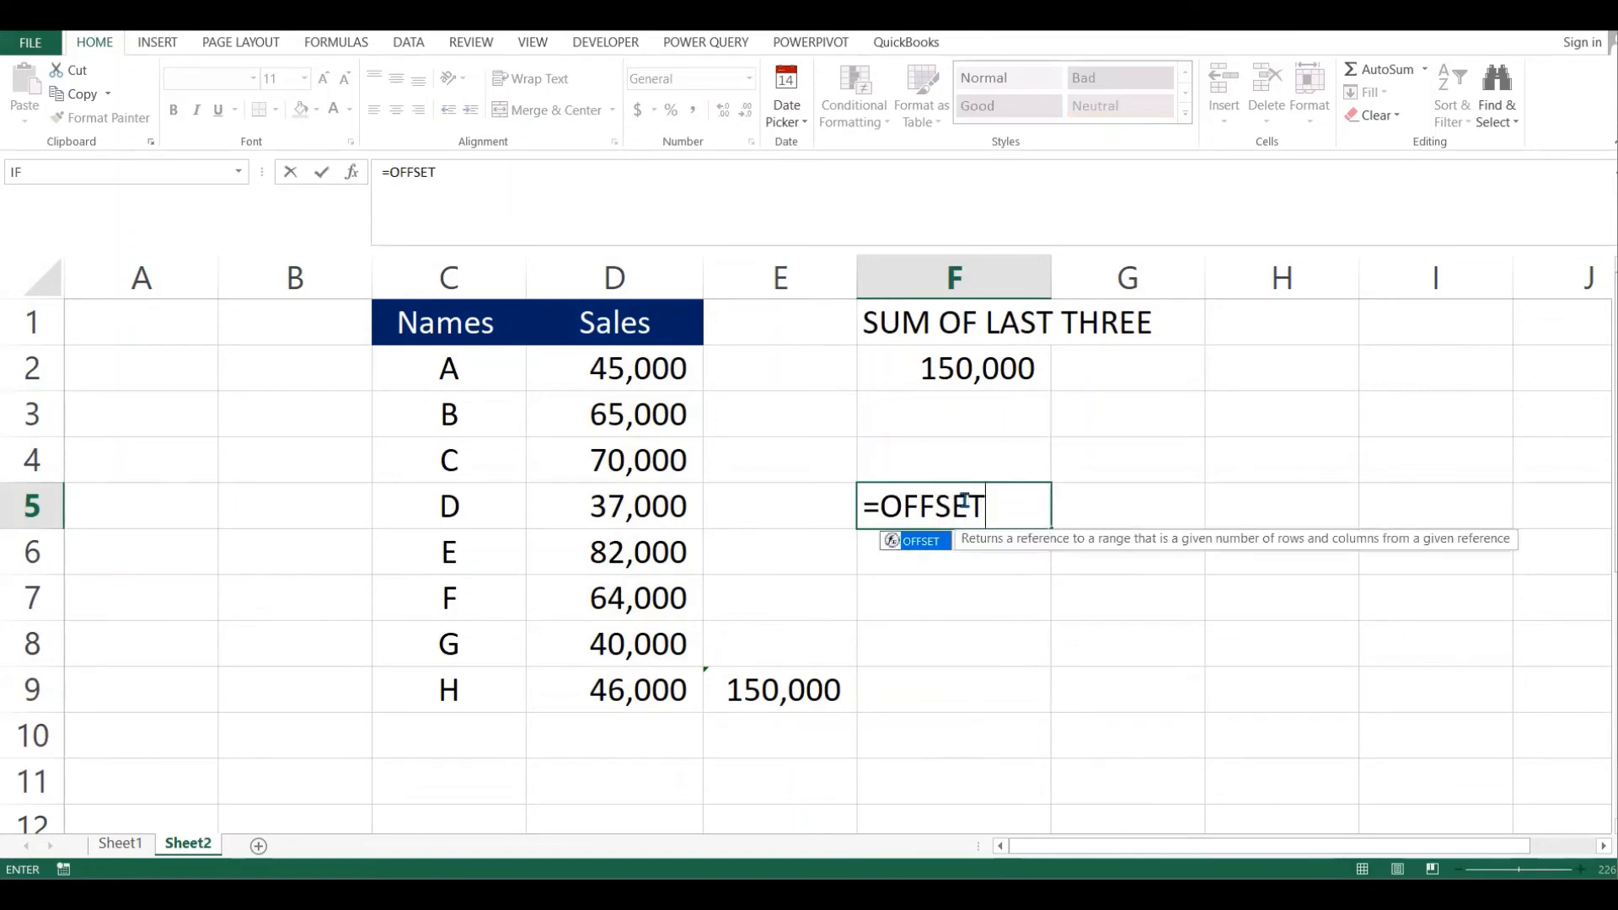
{"action": "type", "text": "("}
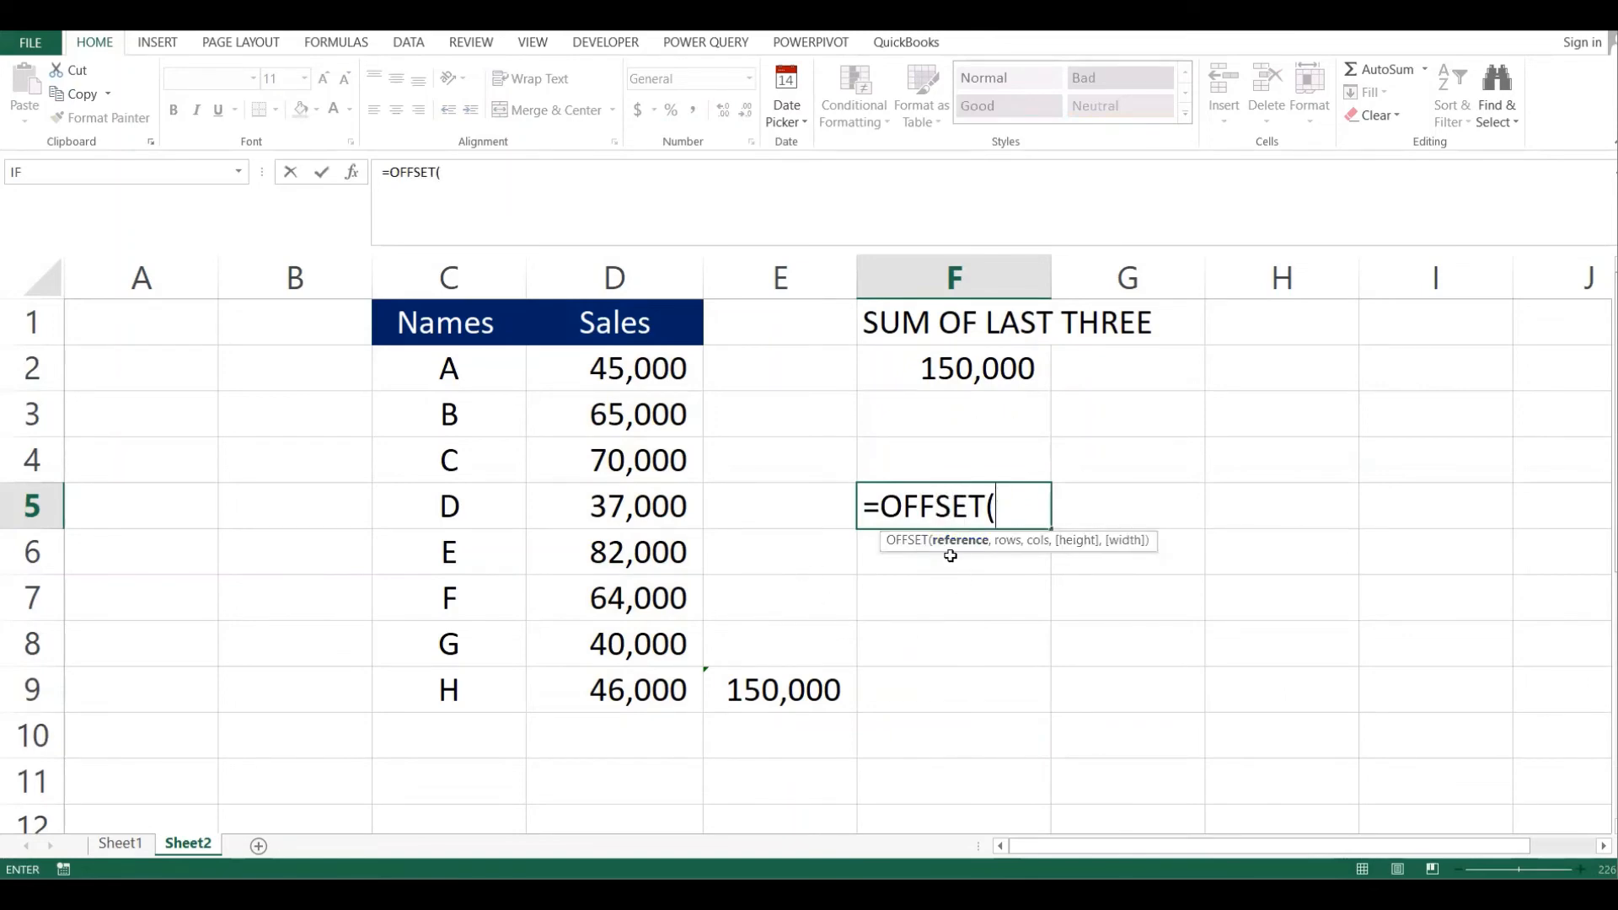
{"action": "left_click", "coordinate": [608, 333]}
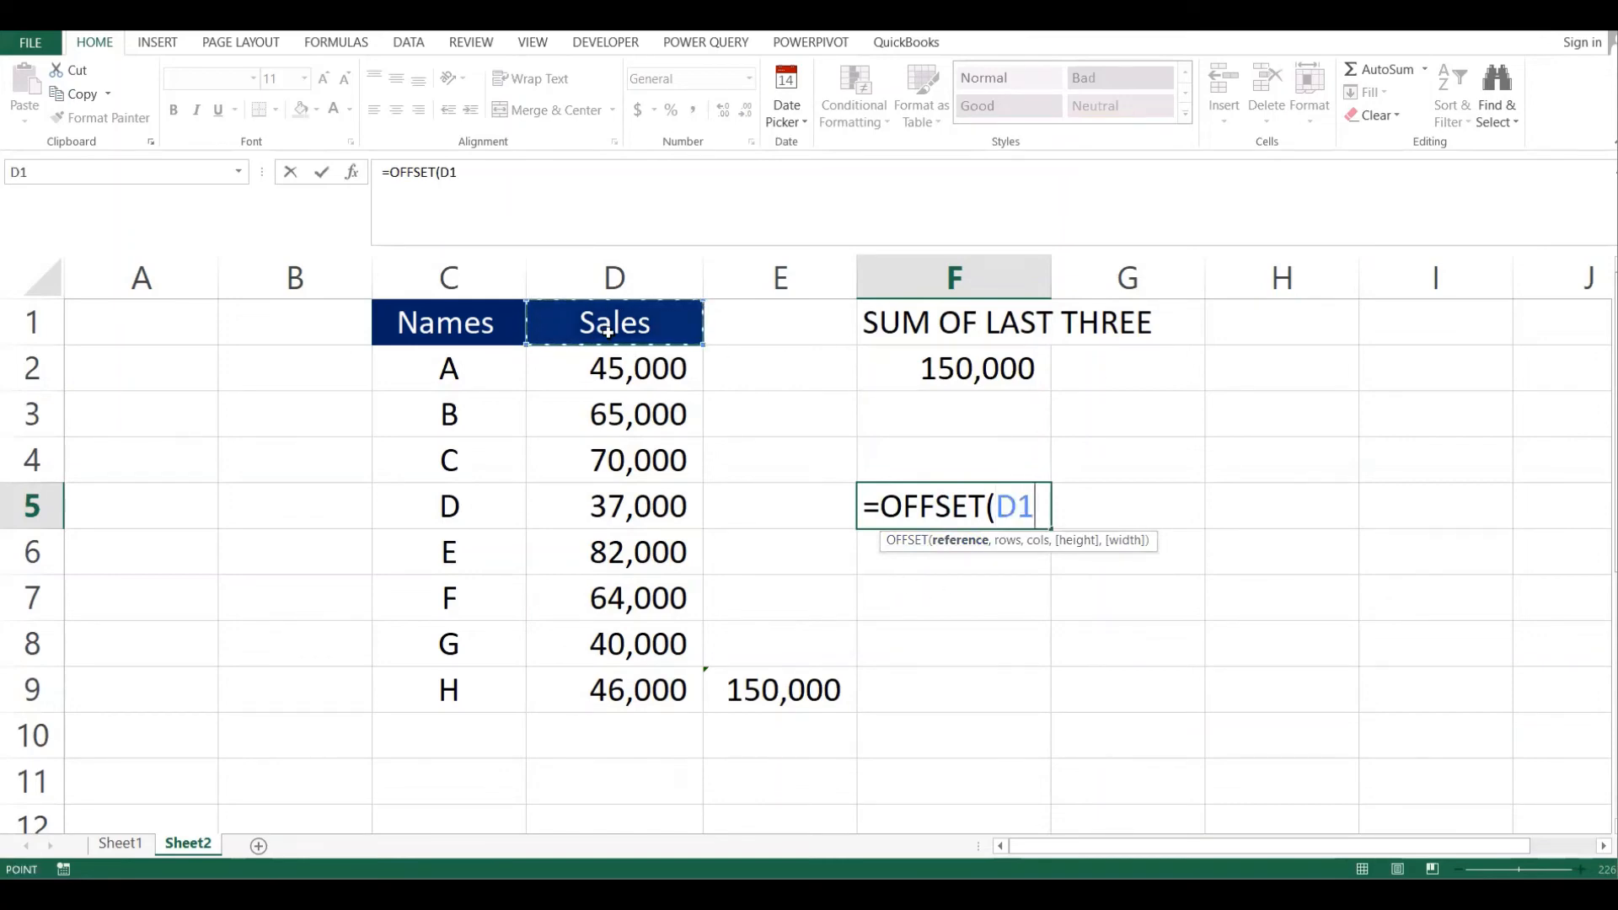
{"action": "type", "text": ","}
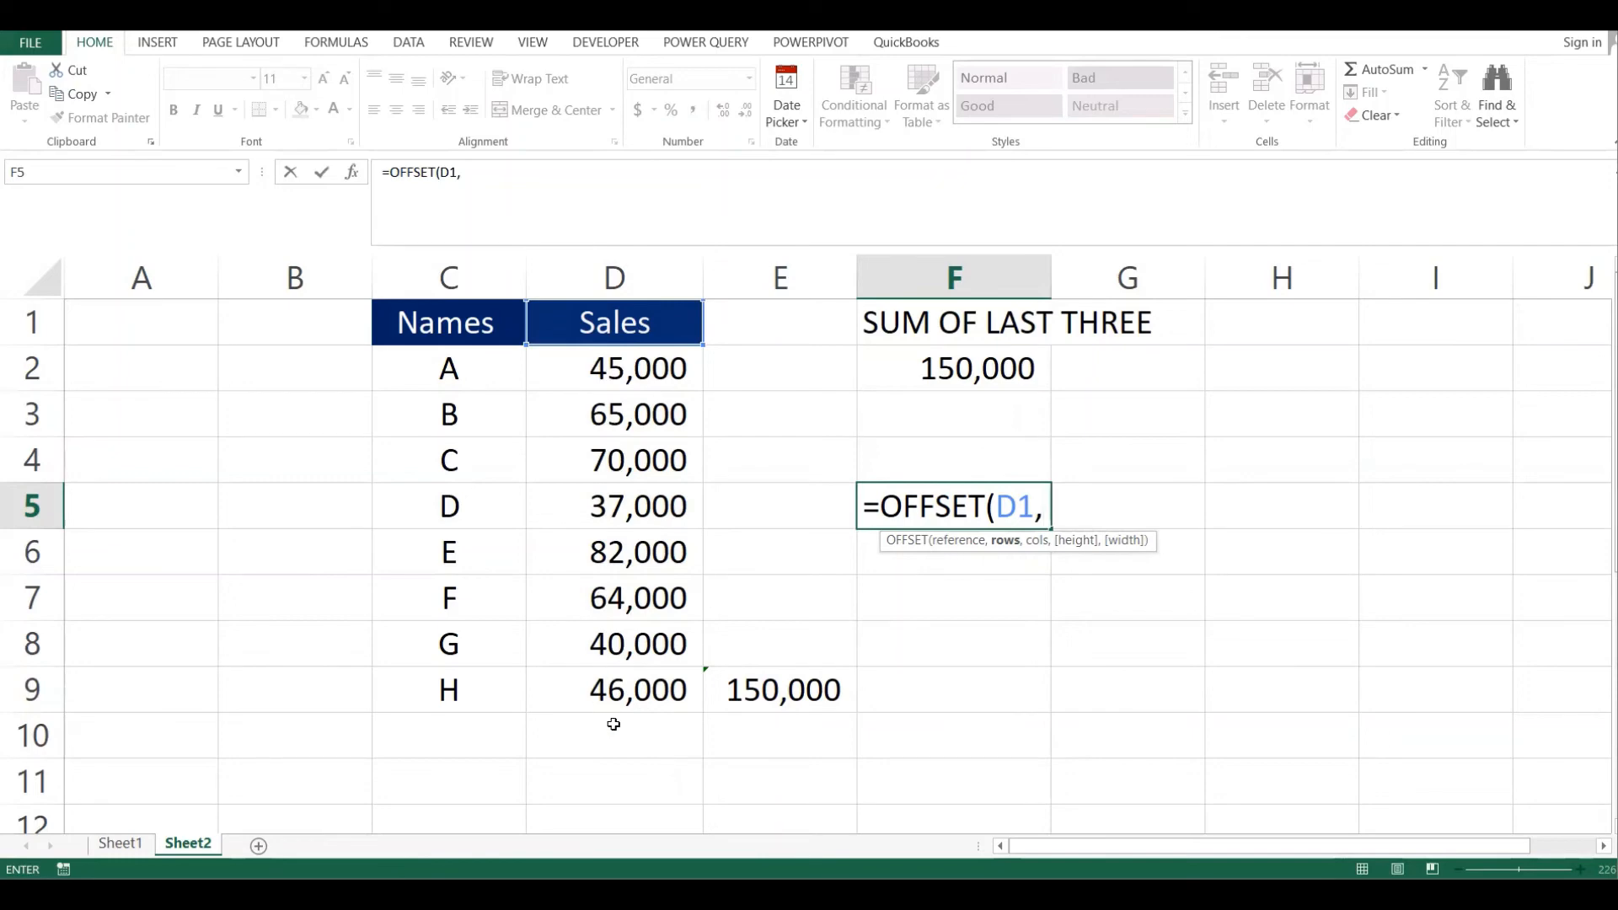
Complete the F5 formula with rows COUNT(D2:D12) and columns 0, giving =OFFSET(D1,COUNT(D2:D12),0)
{"action": "type", "text": "COUNT"}
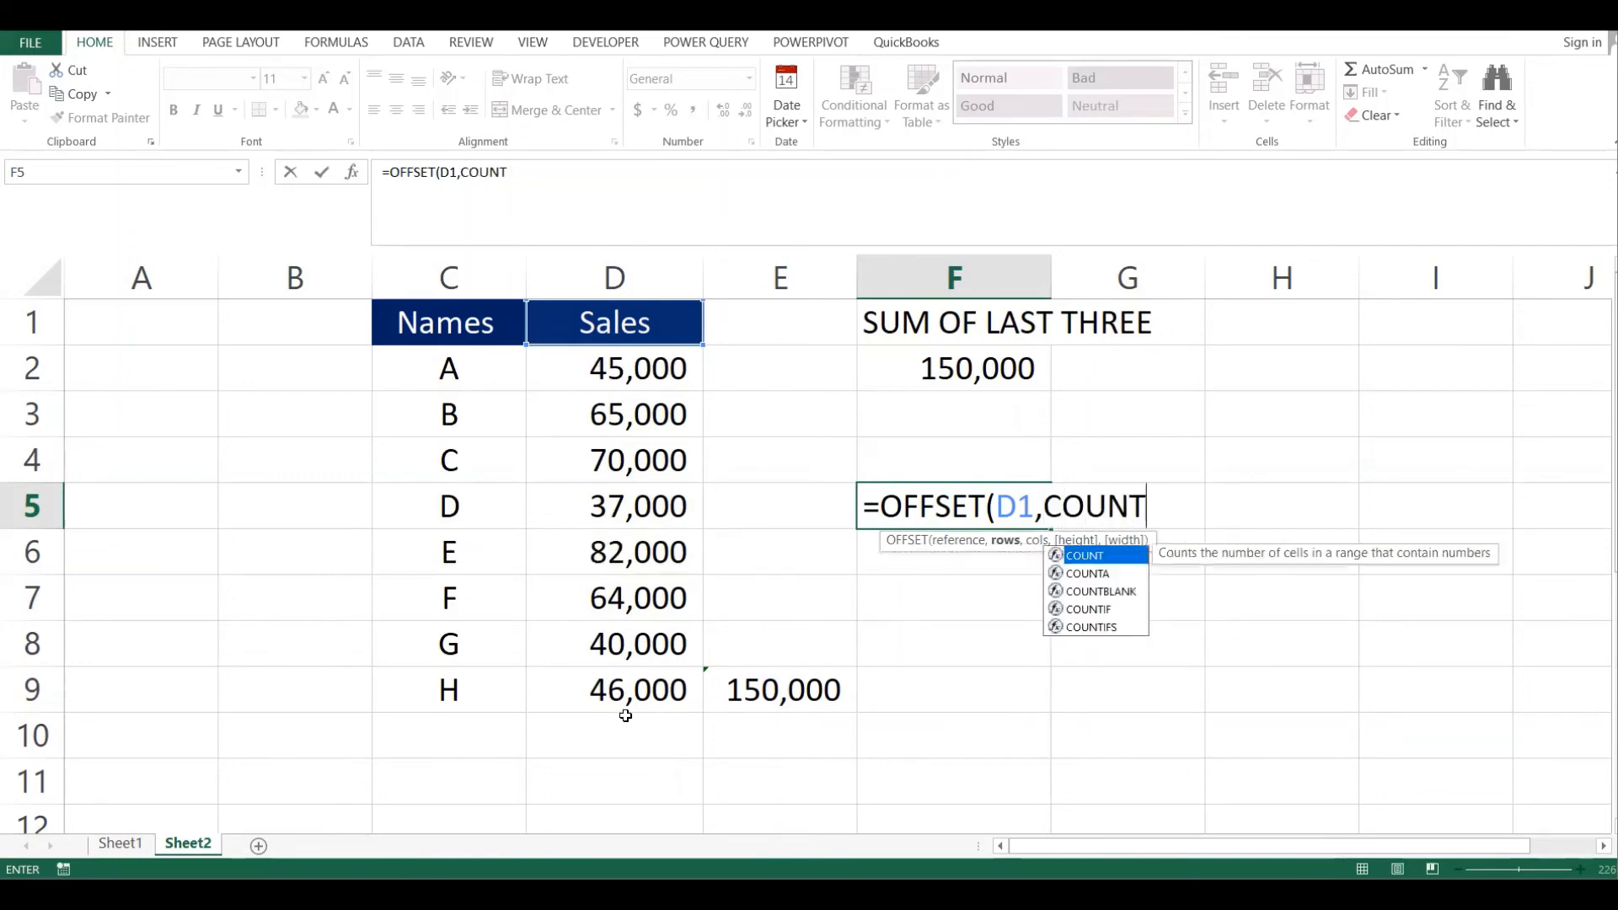
{"action": "type", "text": "("}
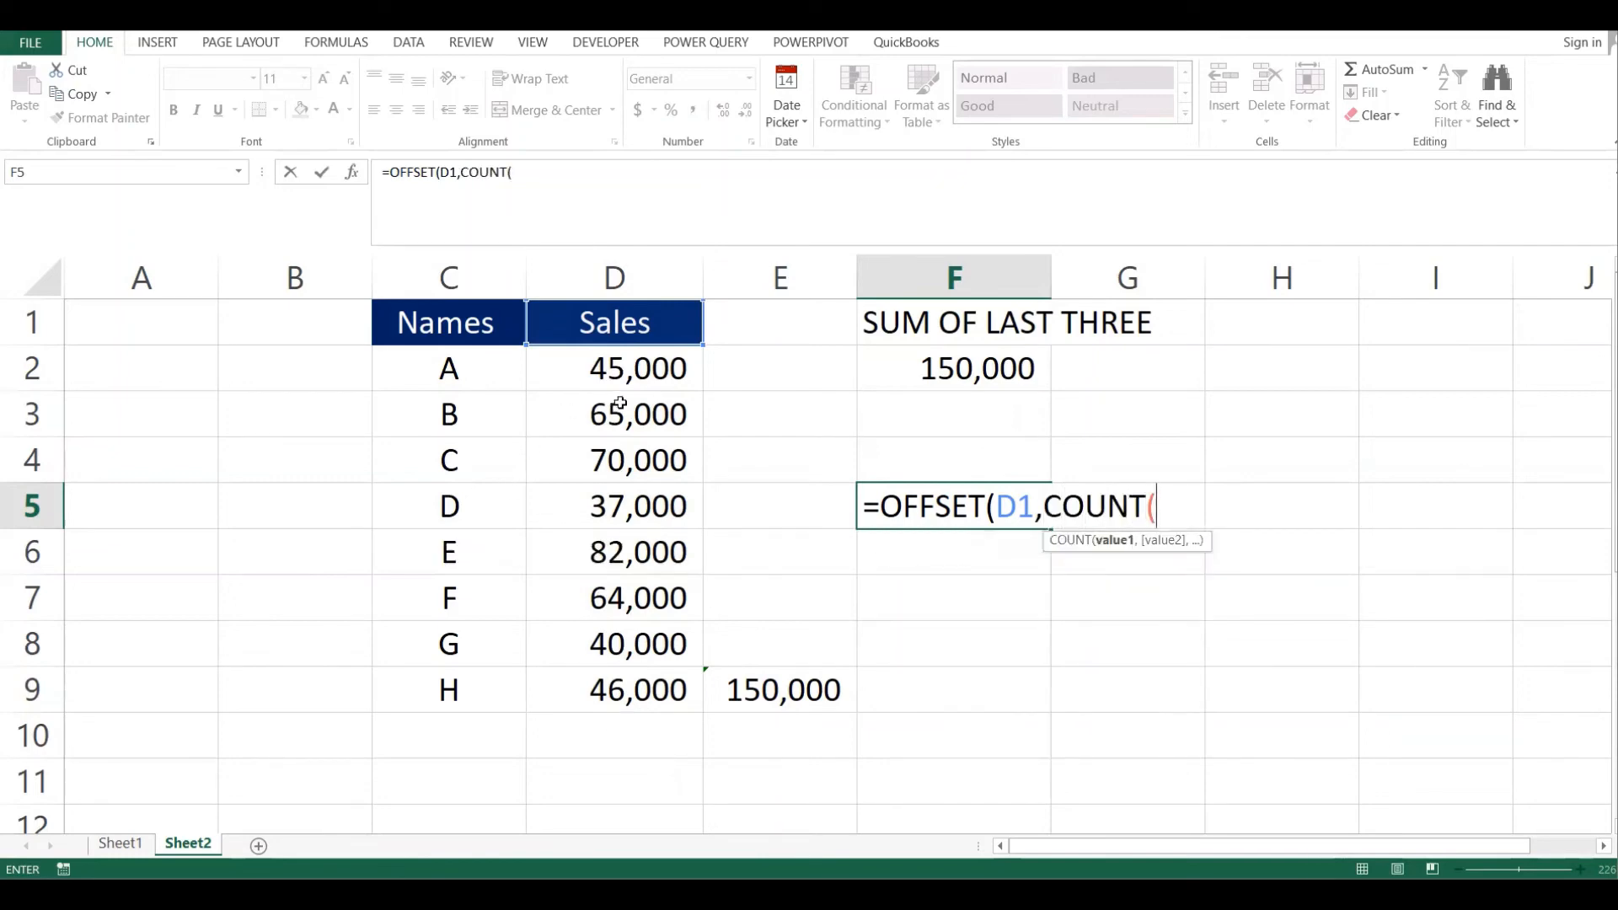
{"action": "left_click", "coordinate": [654, 367]}
{"action": "left_click_drag", "start_coordinate": [647, 404], "coordinate": [580, 809]}
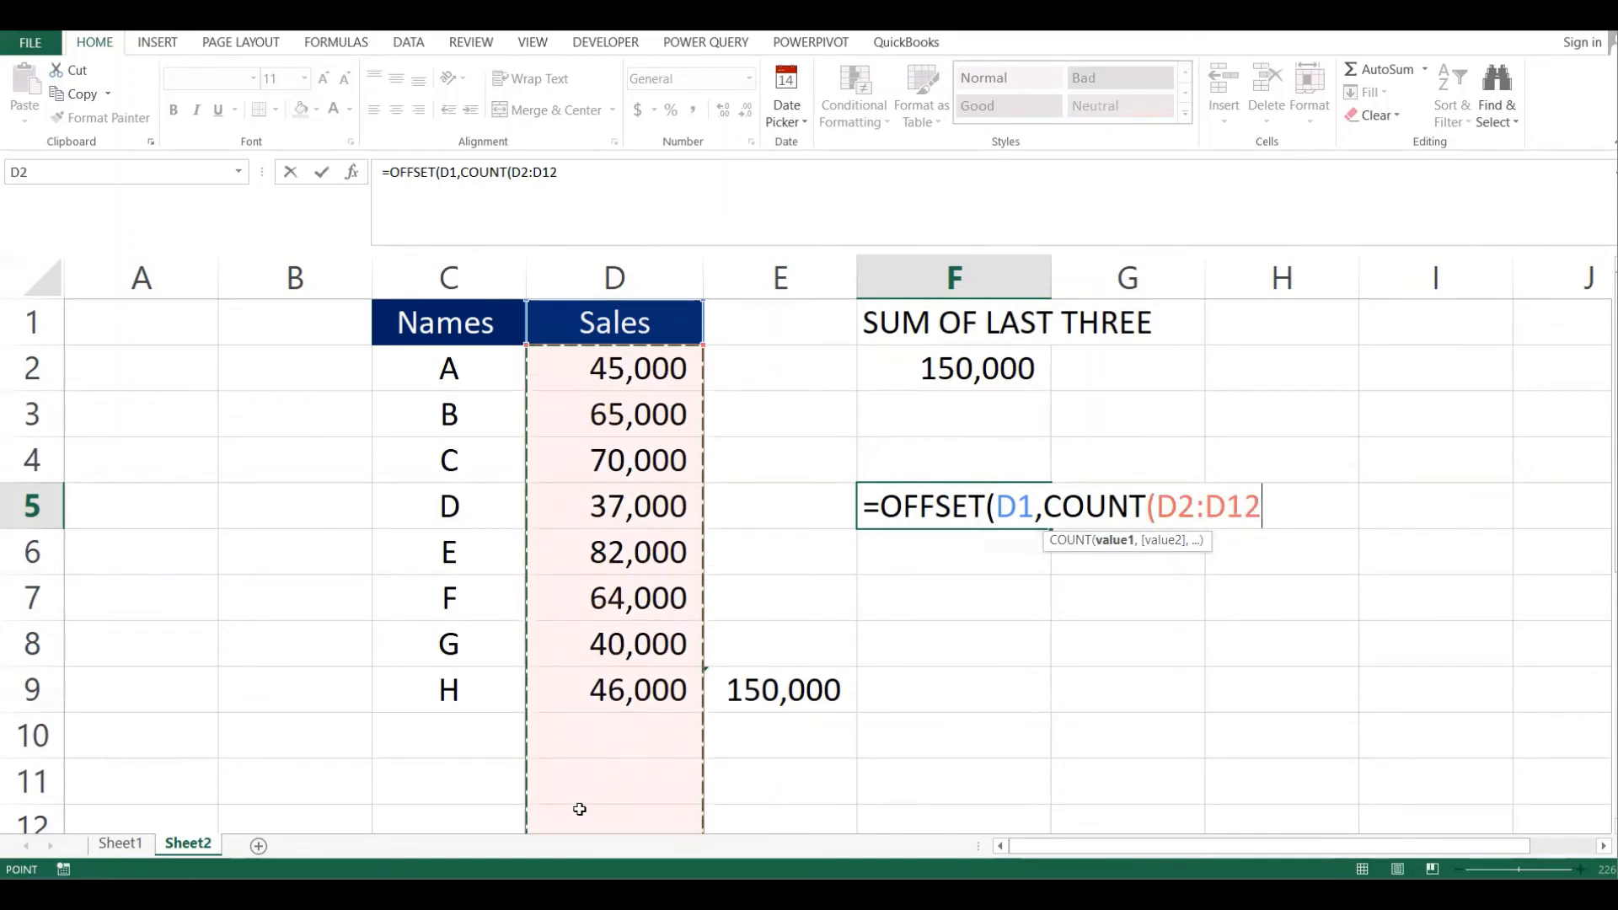
{"action": "type", "text": ","}
{"action": "key", "text": "BackSpace"}
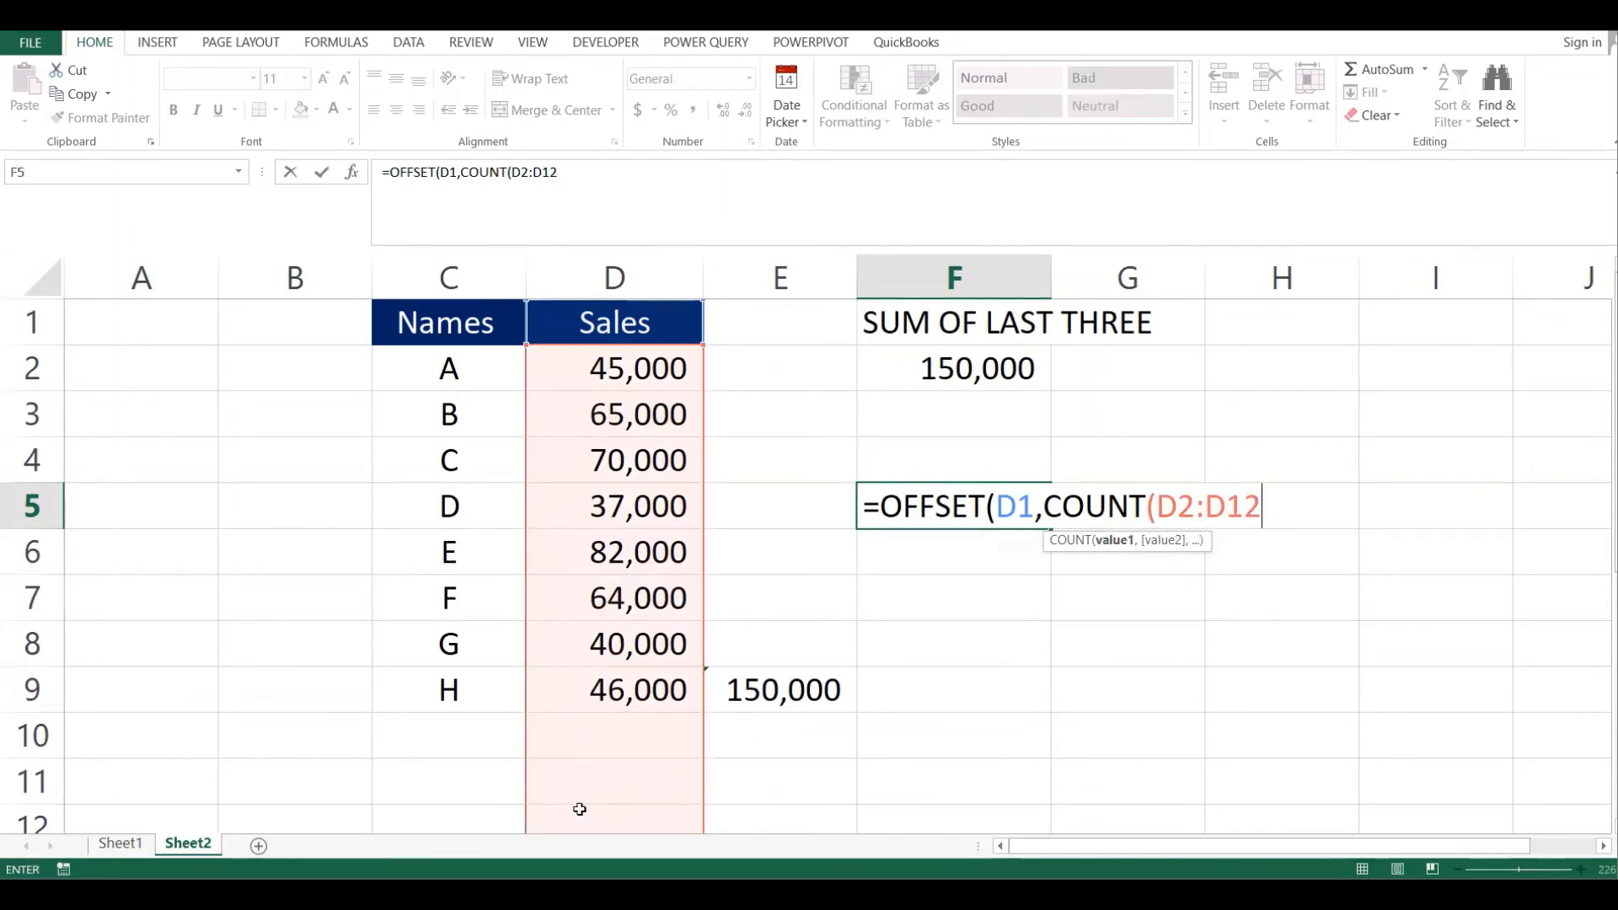
{"action": "type", "text": ")"}
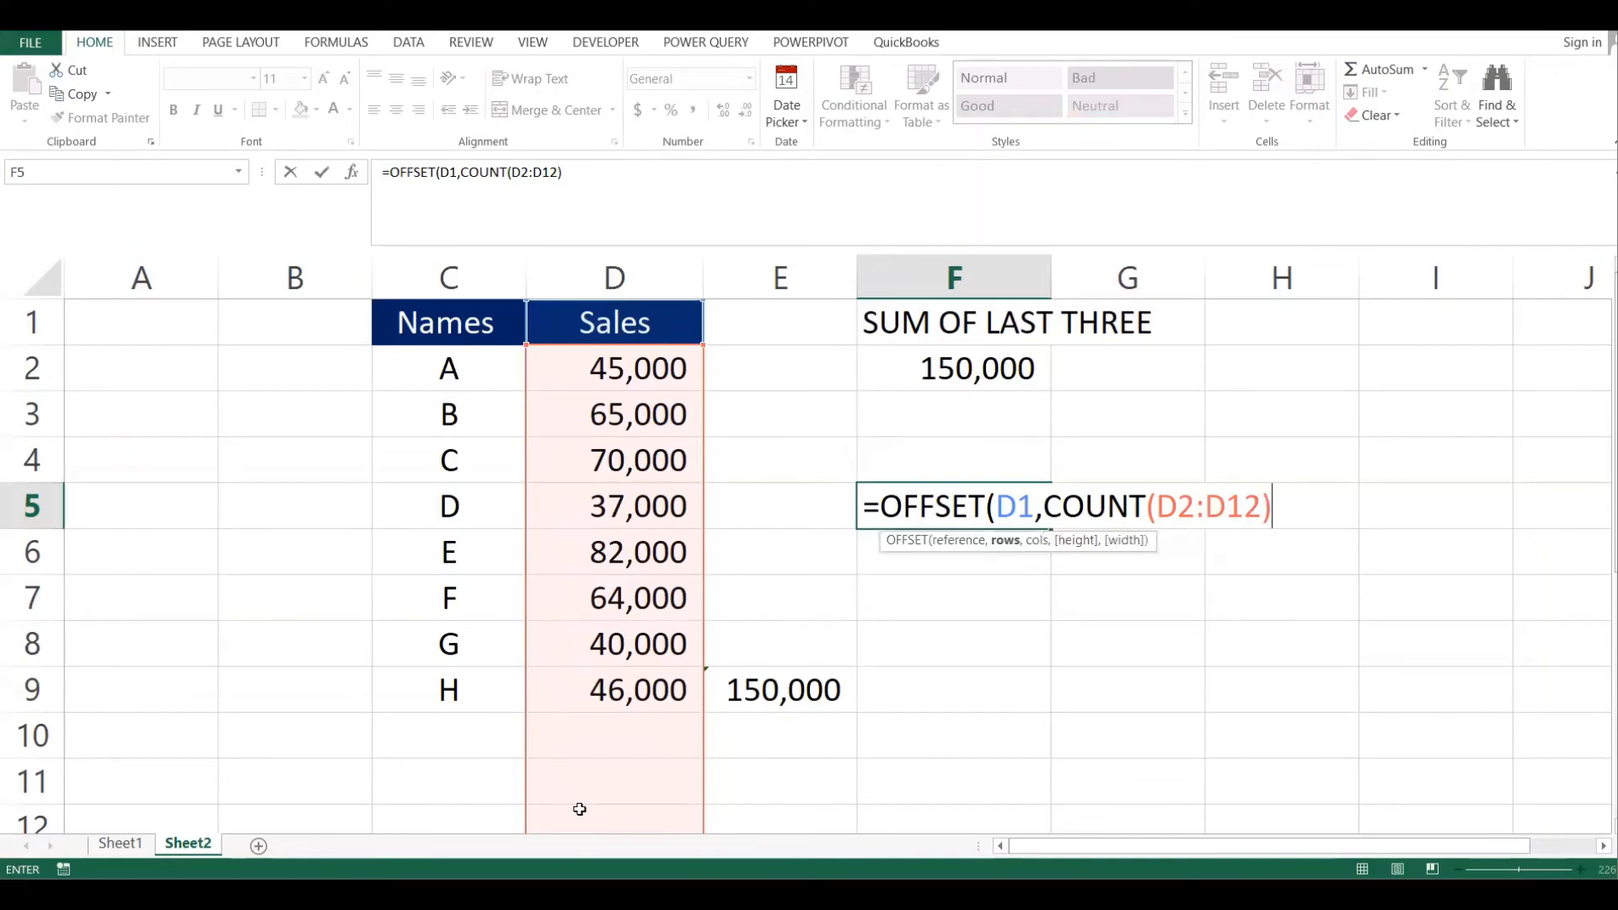
{"action": "type", "text": ","}
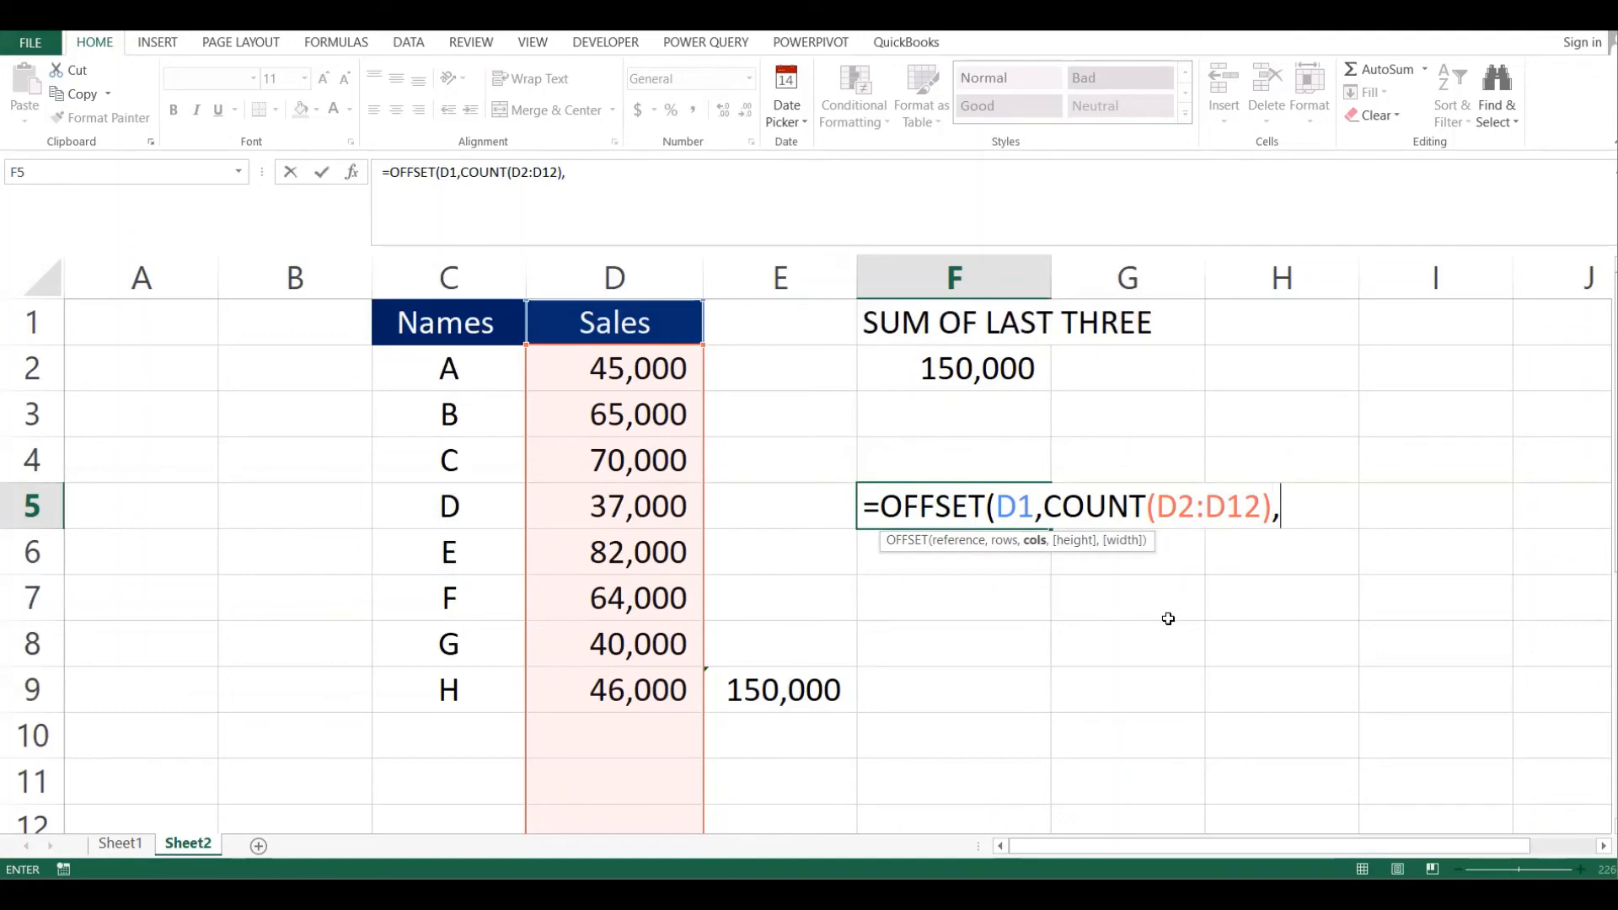
{"action": "type", "text": "0)"}
{"action": "key", "text": "Return"}
Subtract 2 from the rows argument in F5, giving =OFFSET(D1,COUNT(D2:D12)-2,0)
{"action": "left_click", "coordinate": [1005, 507]}
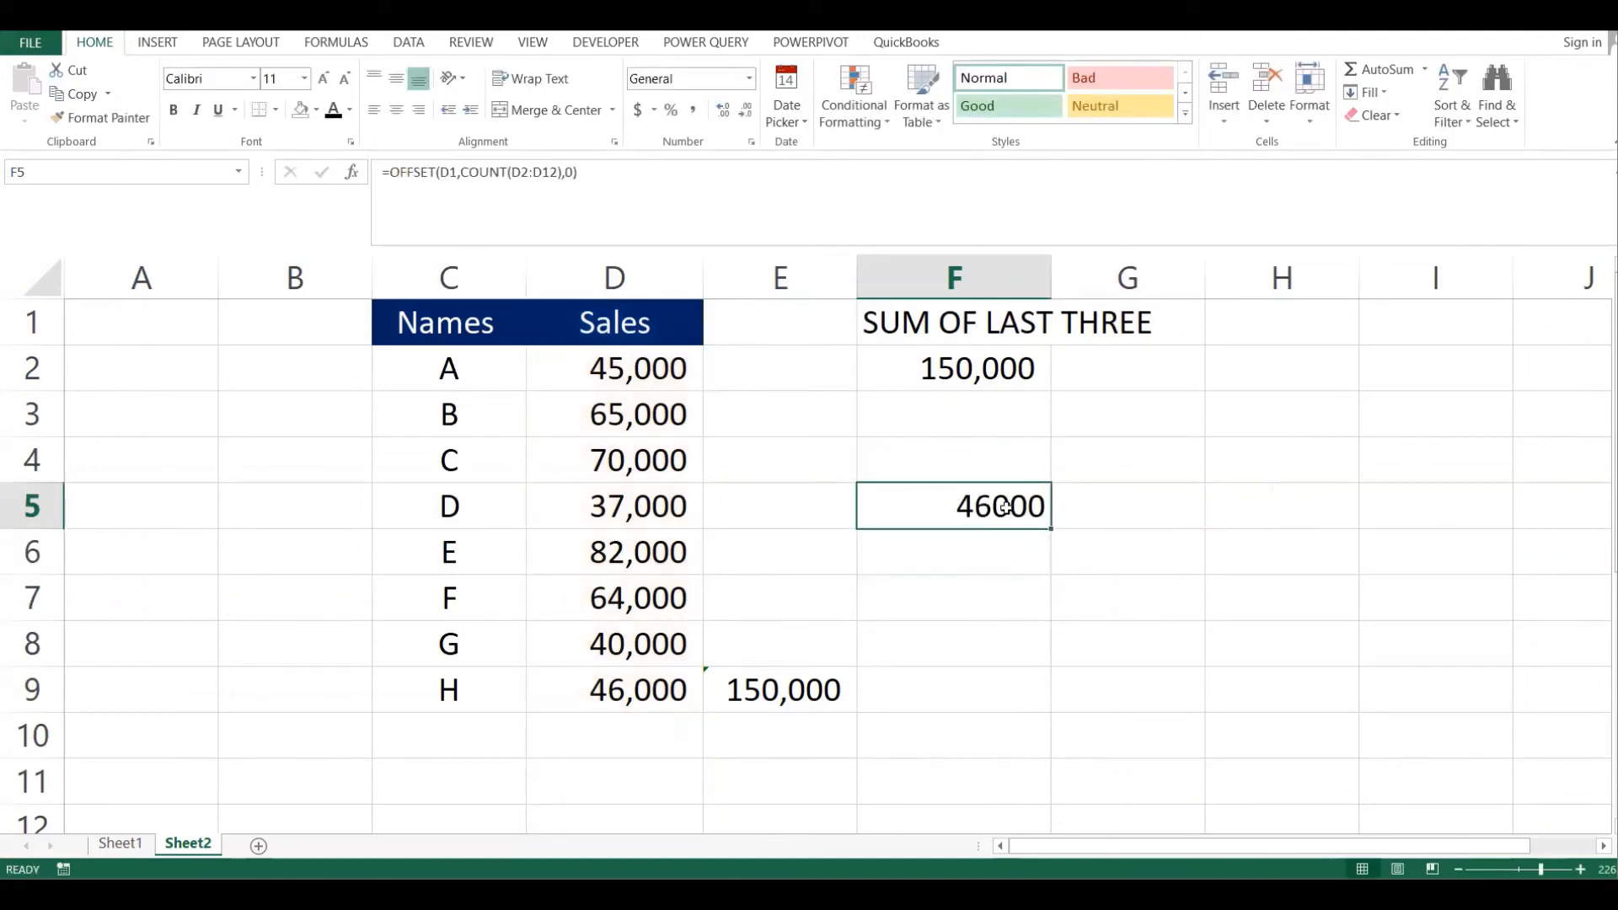
{"action": "double_click", "coordinate": [1021, 508]}
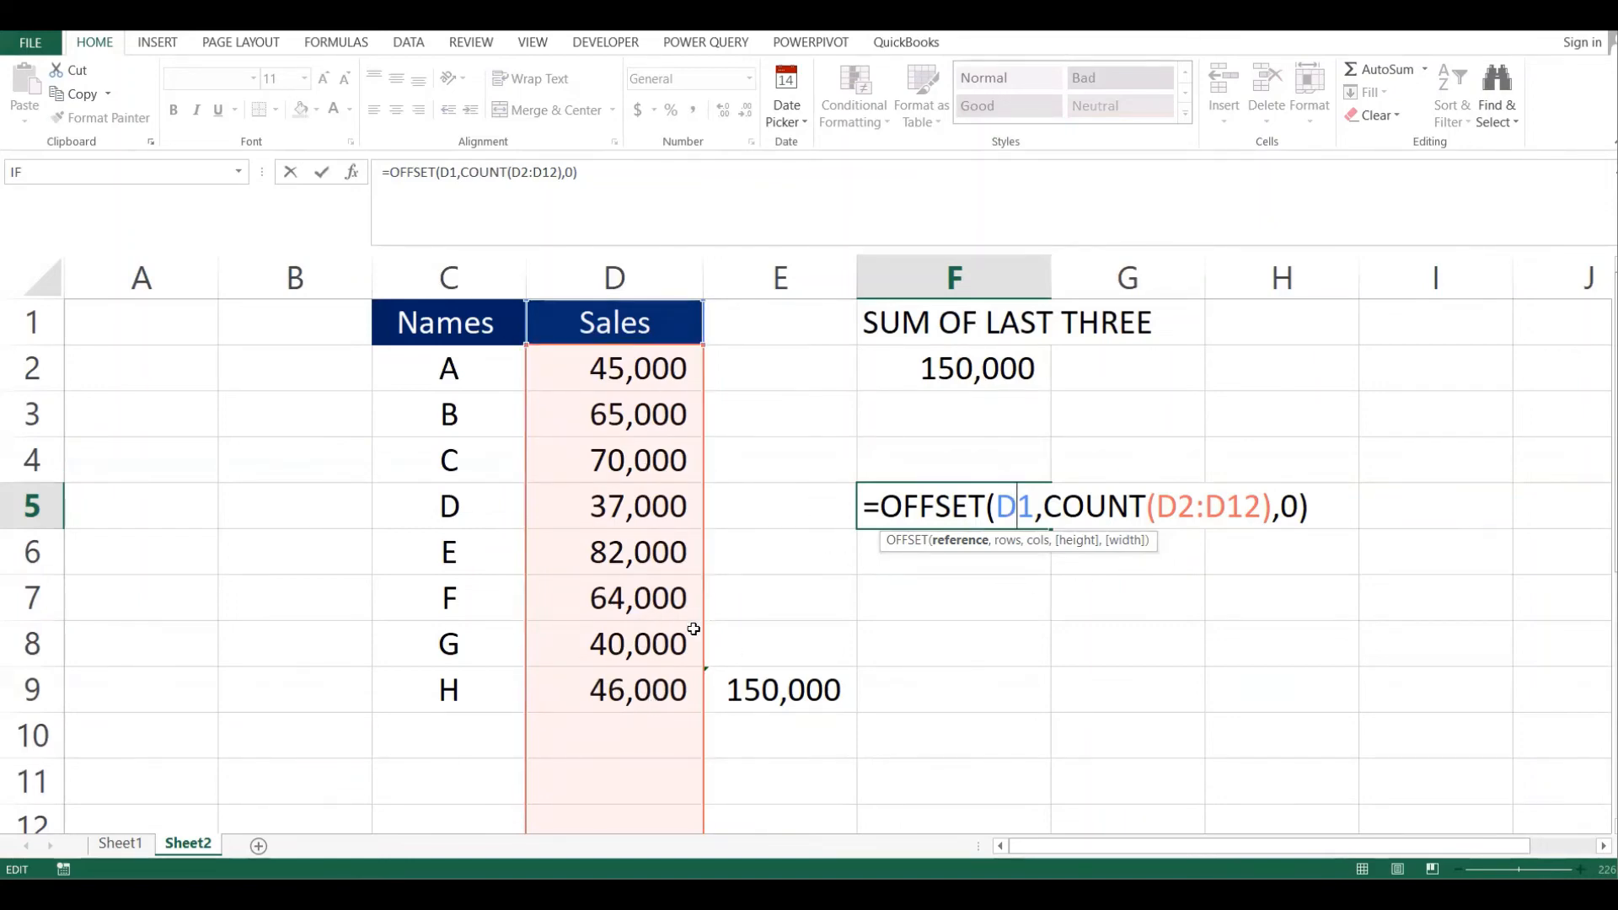
{"action": "left_click", "coordinate": [1270, 512]}
{"action": "type", "text": "-2"}
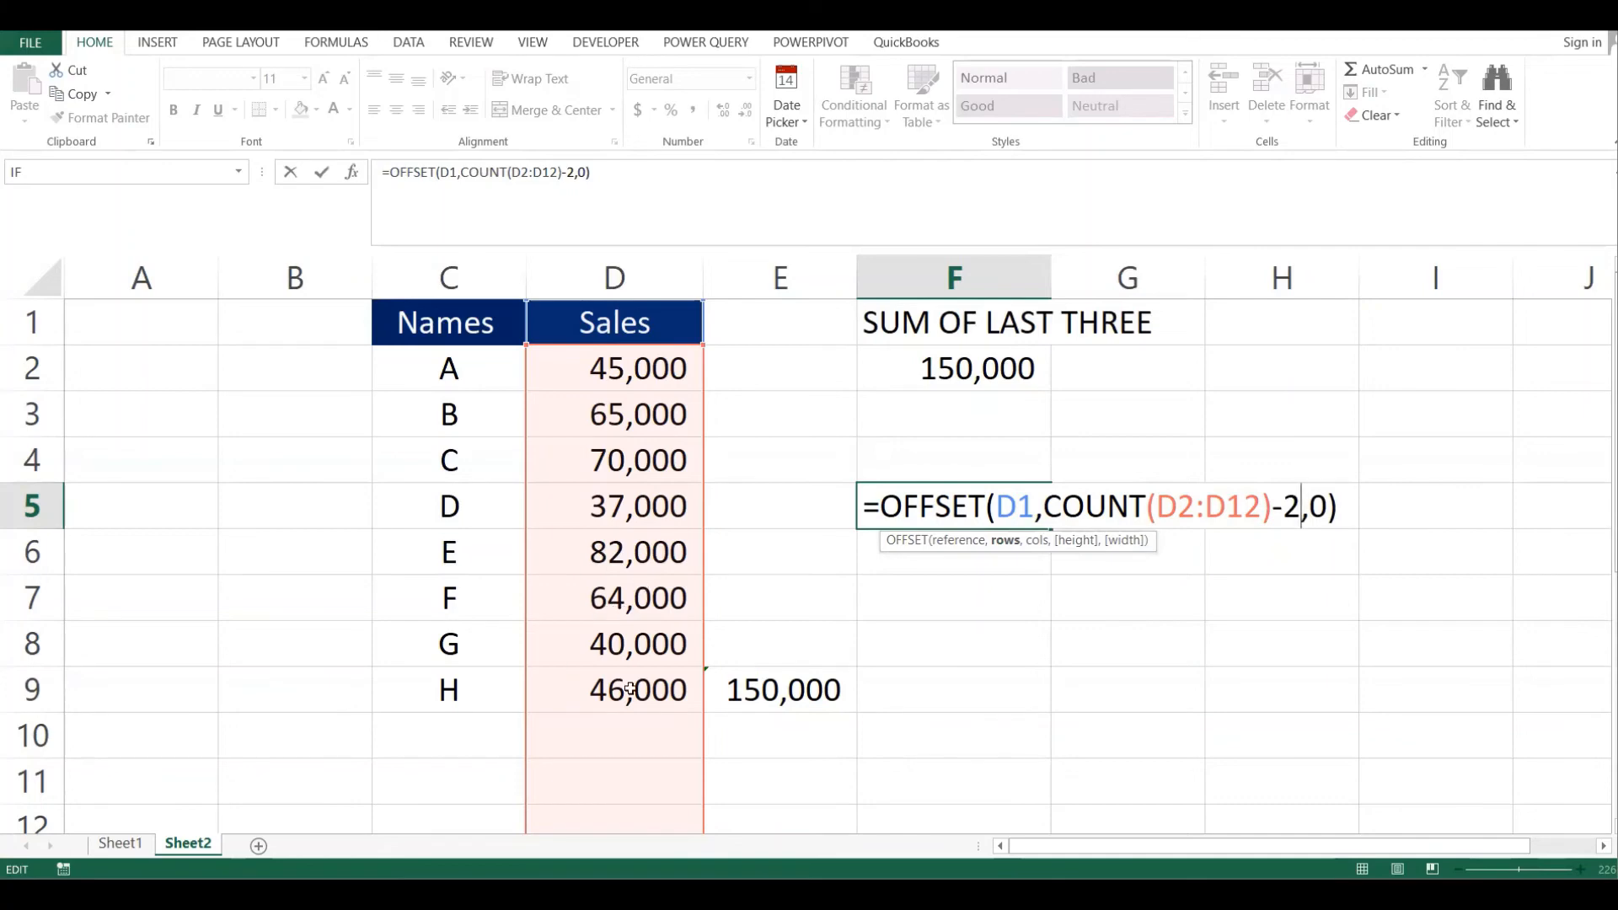
{"action": "key", "text": "Return"}
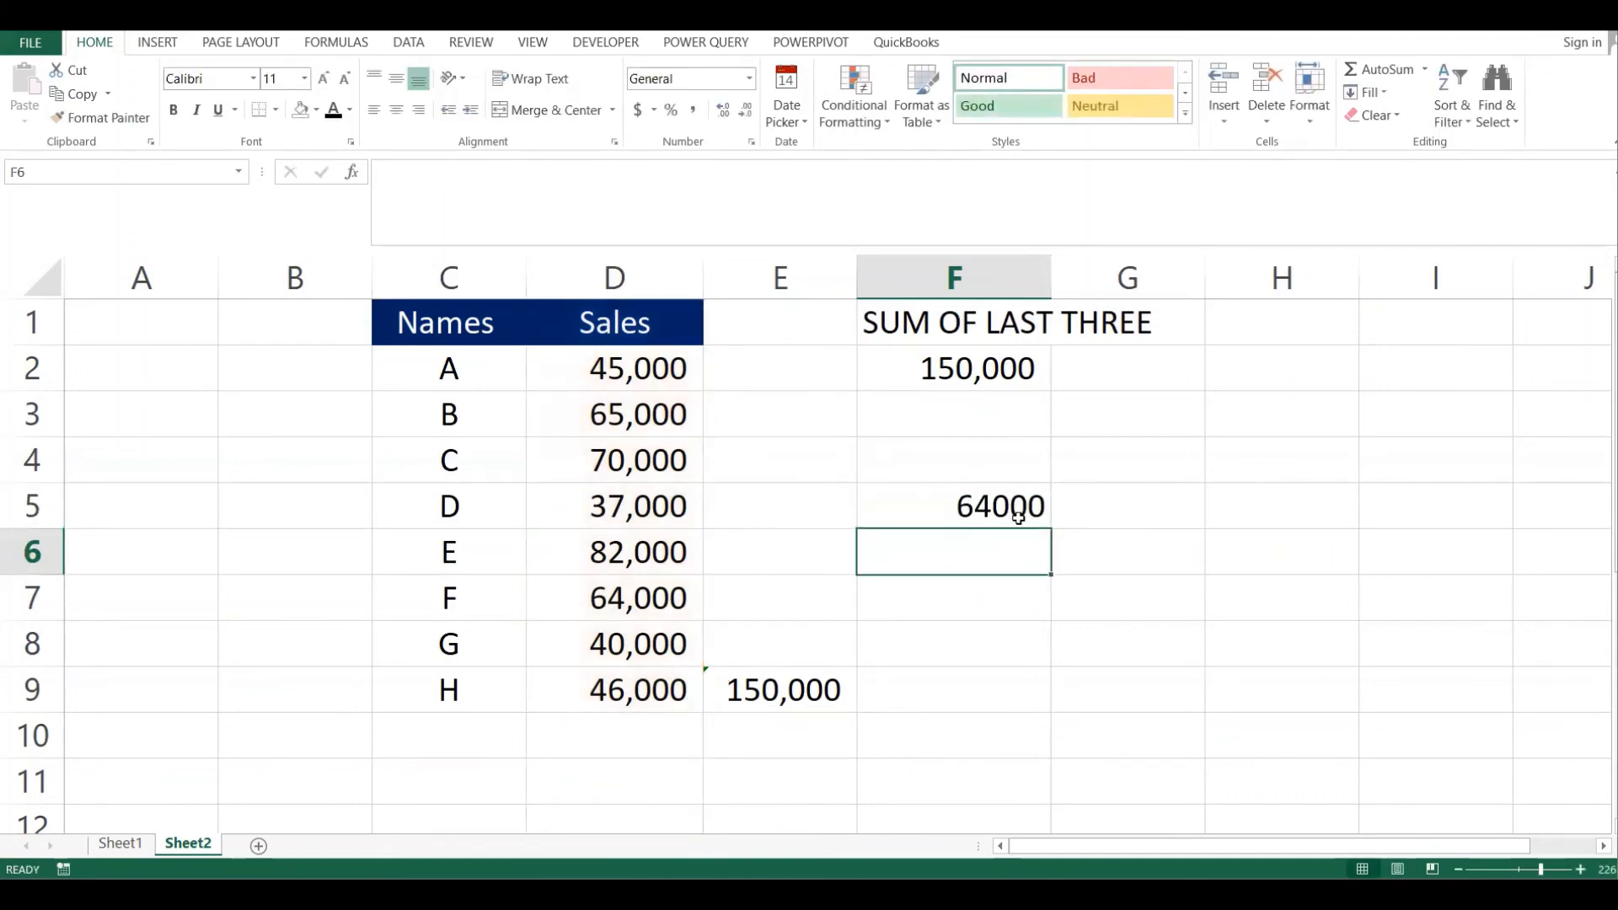
Compare the F5 result with the sales value in D7 and the last three sales in D7:D9
{"action": "left_click", "coordinate": [1040, 503]}
{"action": "left_click", "coordinate": [634, 609]}
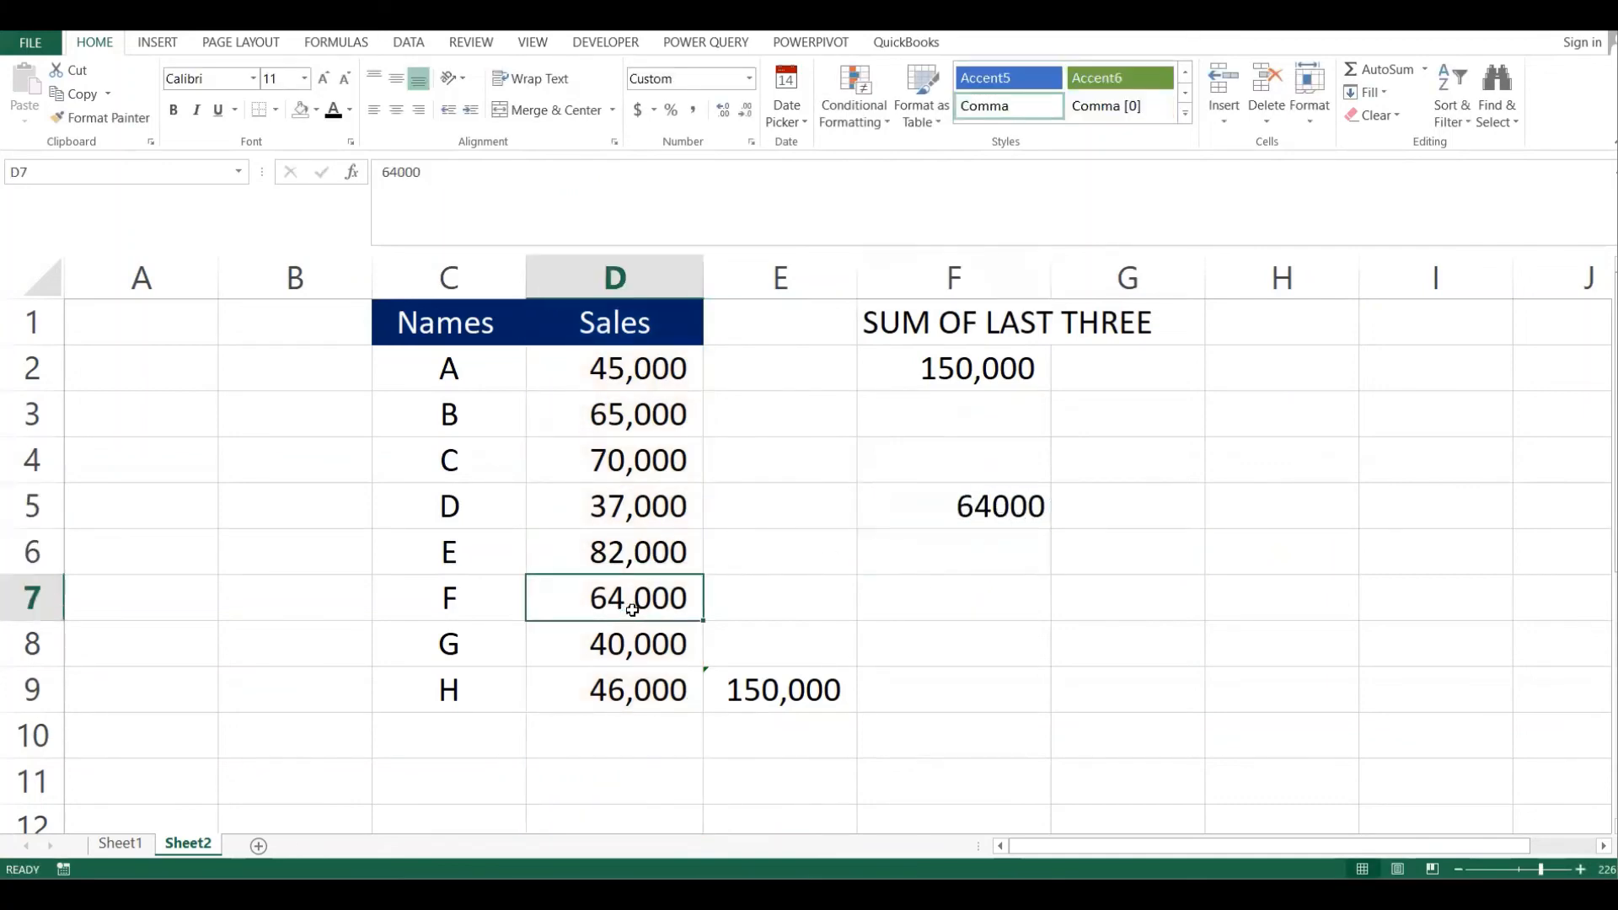
{"action": "left_click", "coordinate": [1001, 506]}
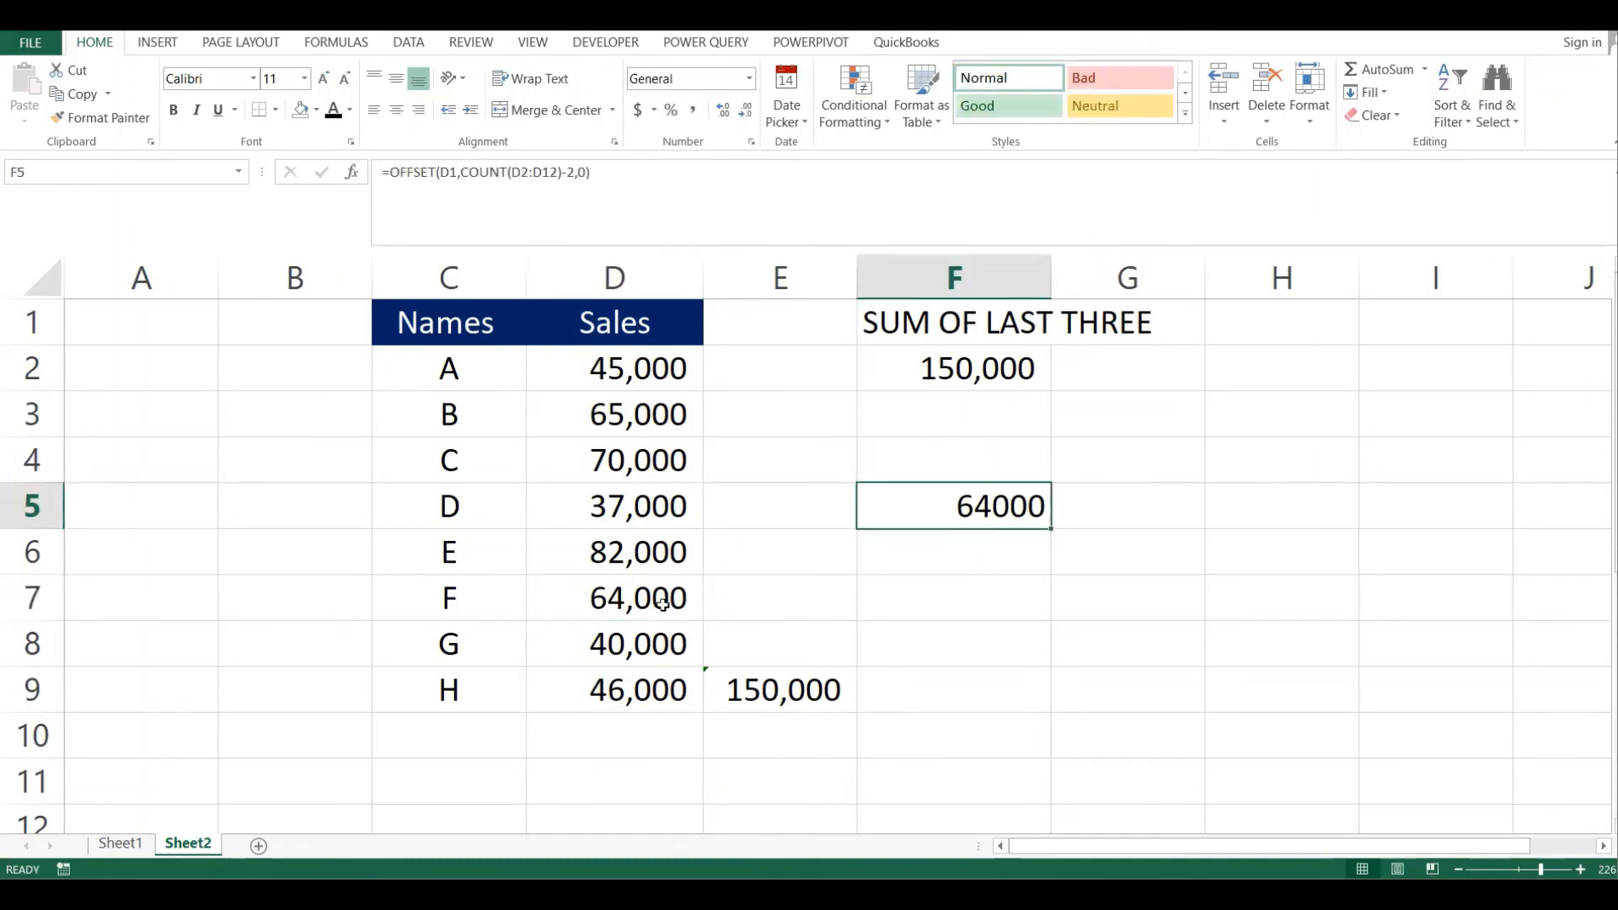
{"action": "left_click_drag", "start_coordinate": [645, 600], "coordinate": [629, 689]}
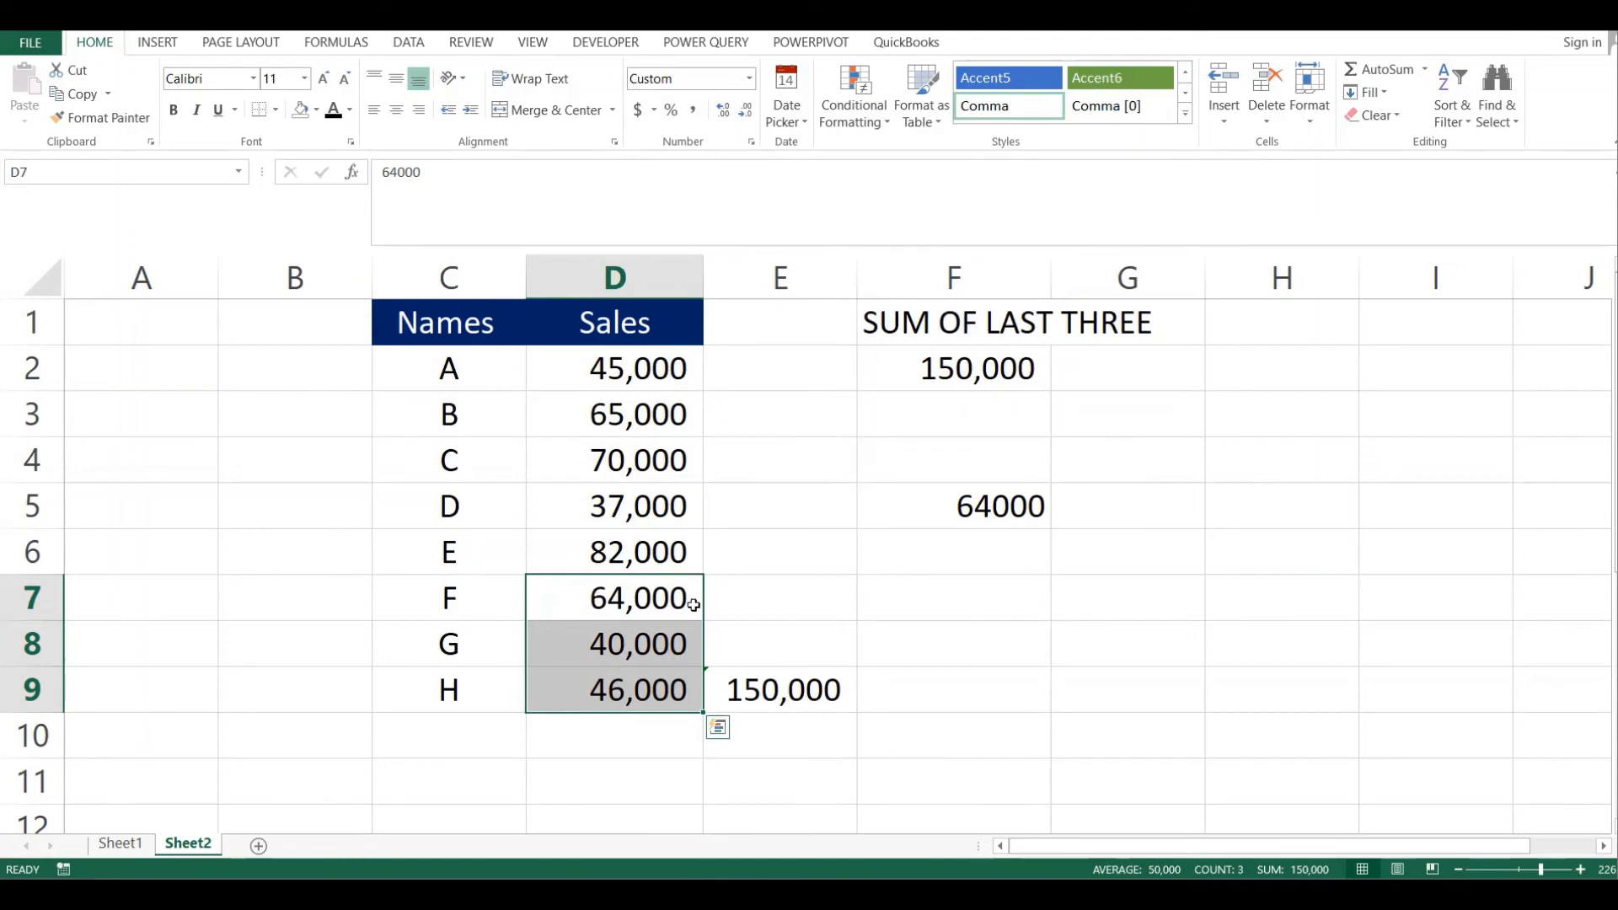
{"action": "left_click", "coordinate": [961, 509]}
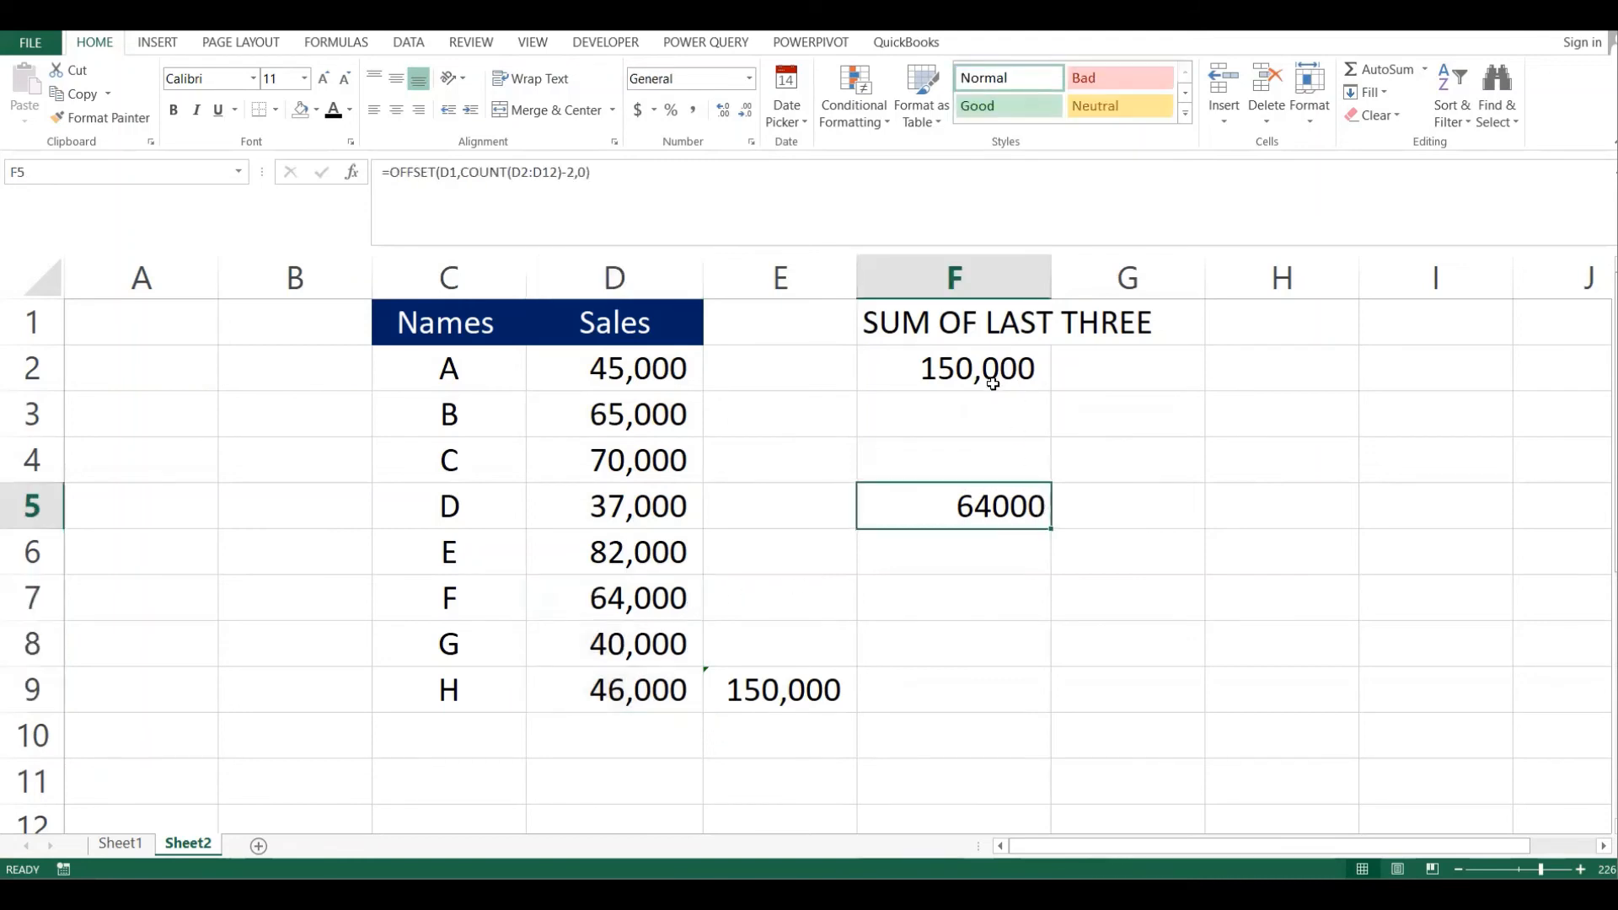
Examine the SUM and OFFSET formula in F2 against the range D7:D9, leaving it unedited
{"action": "left_click", "coordinate": [1024, 376]}
{"action": "double_click", "coordinate": [1027, 373]}
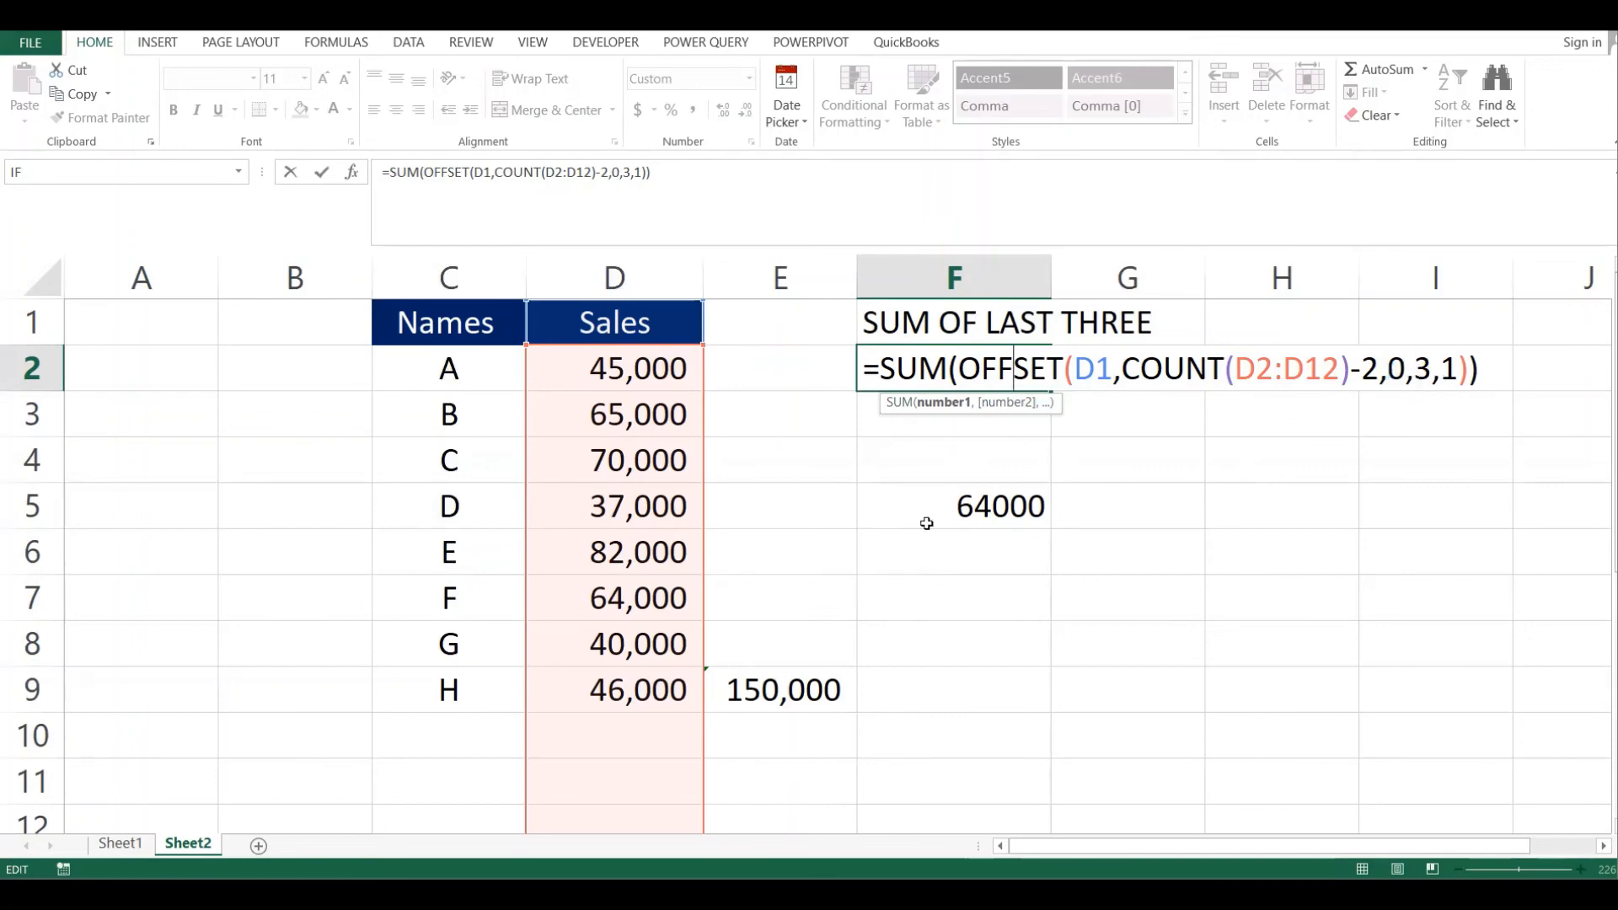
{"action": "left_click", "coordinate": [652, 595]}
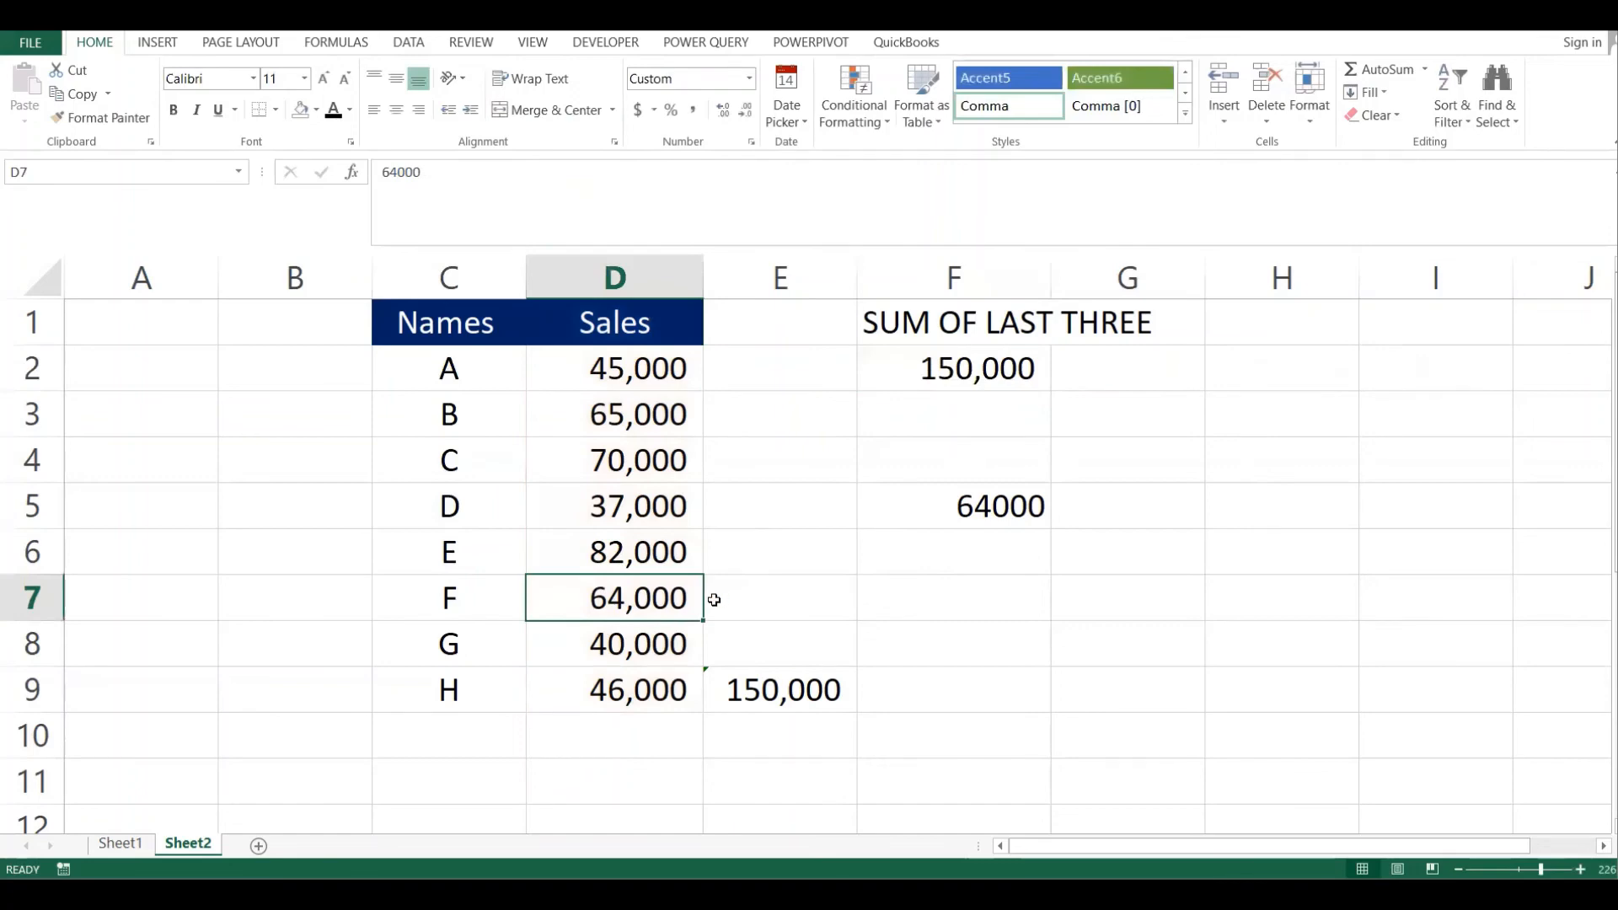
{"action": "left_click_drag", "start_coordinate": [661, 603], "coordinate": [653, 687]}
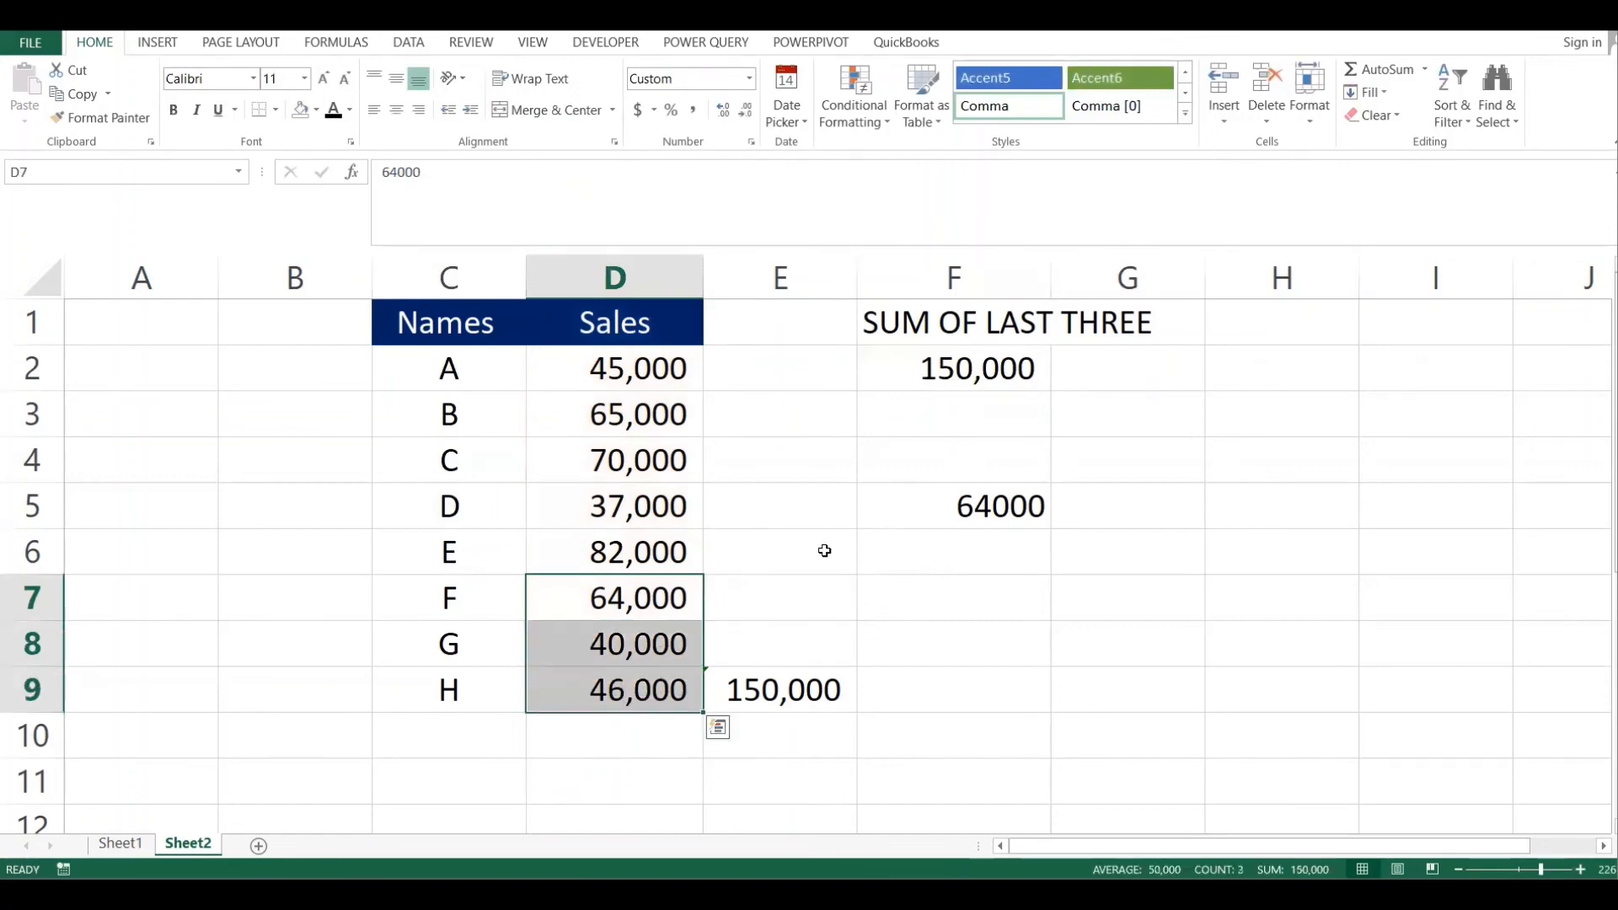
{"action": "left_click", "coordinate": [993, 385]}
{"action": "double_click", "coordinate": [1008, 365]}
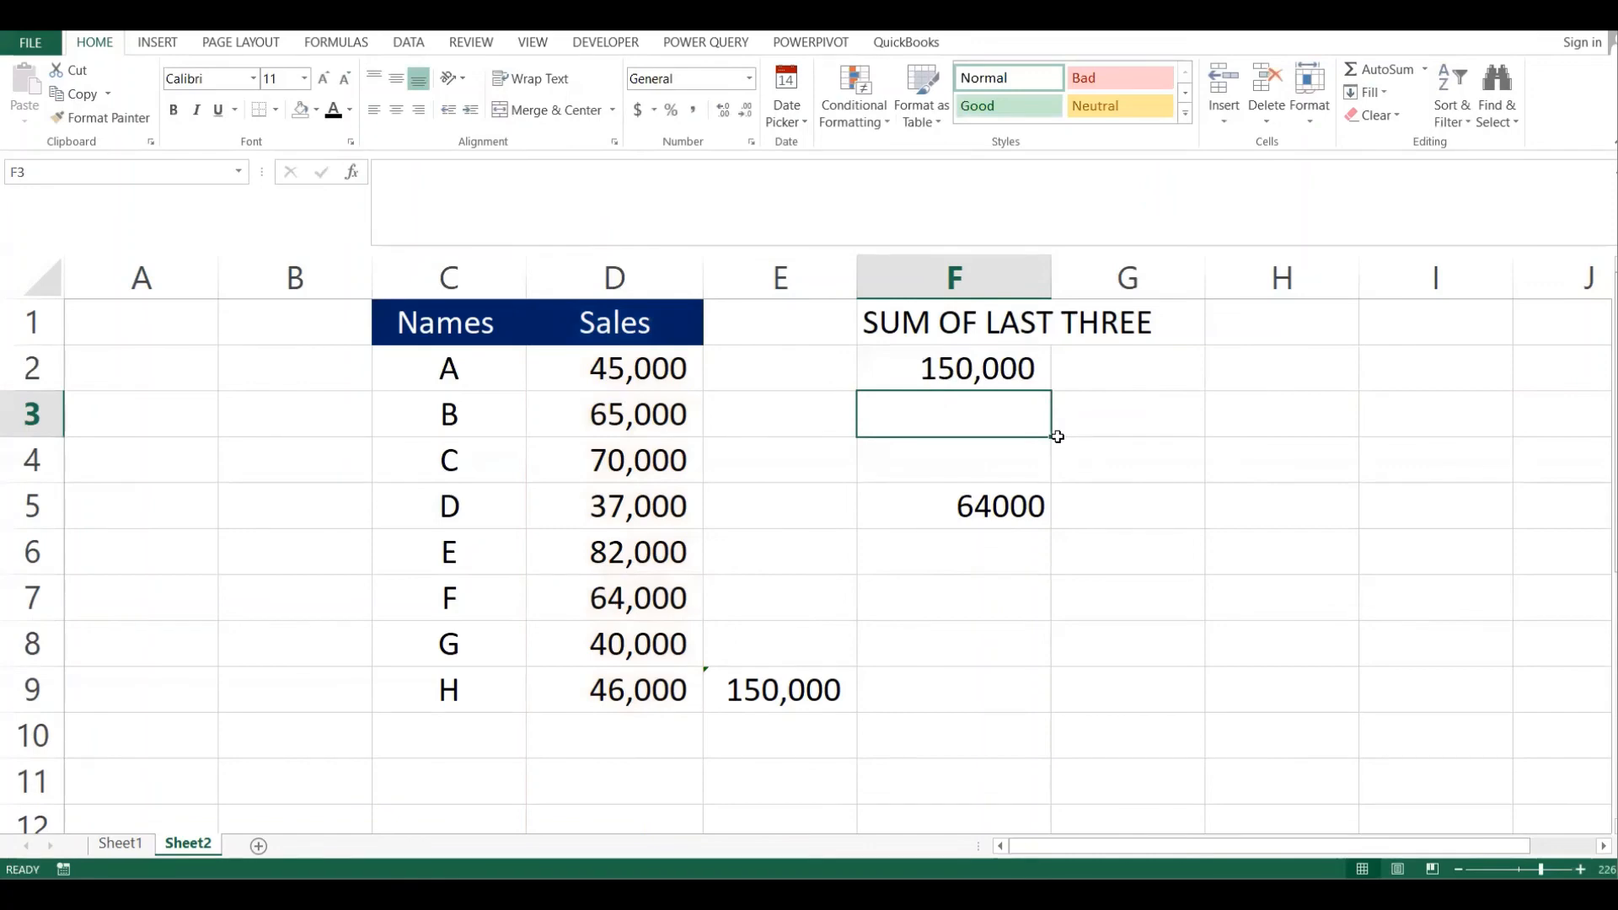
{"action": "double_click", "coordinate": [984, 364]}
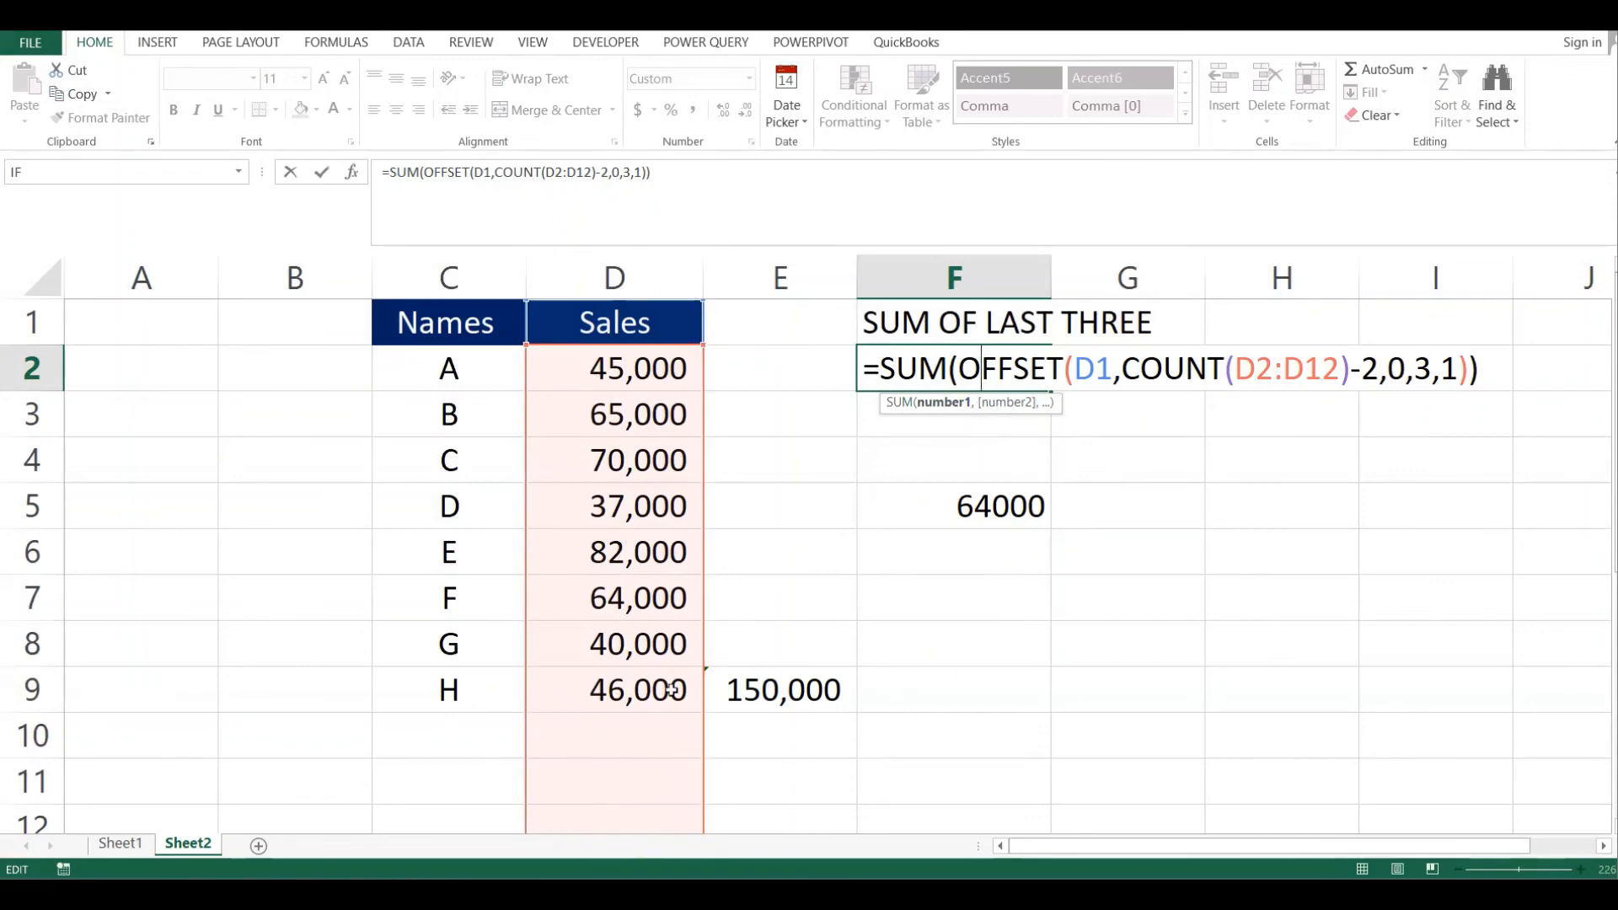
{"action": "key", "text": "Escape"}
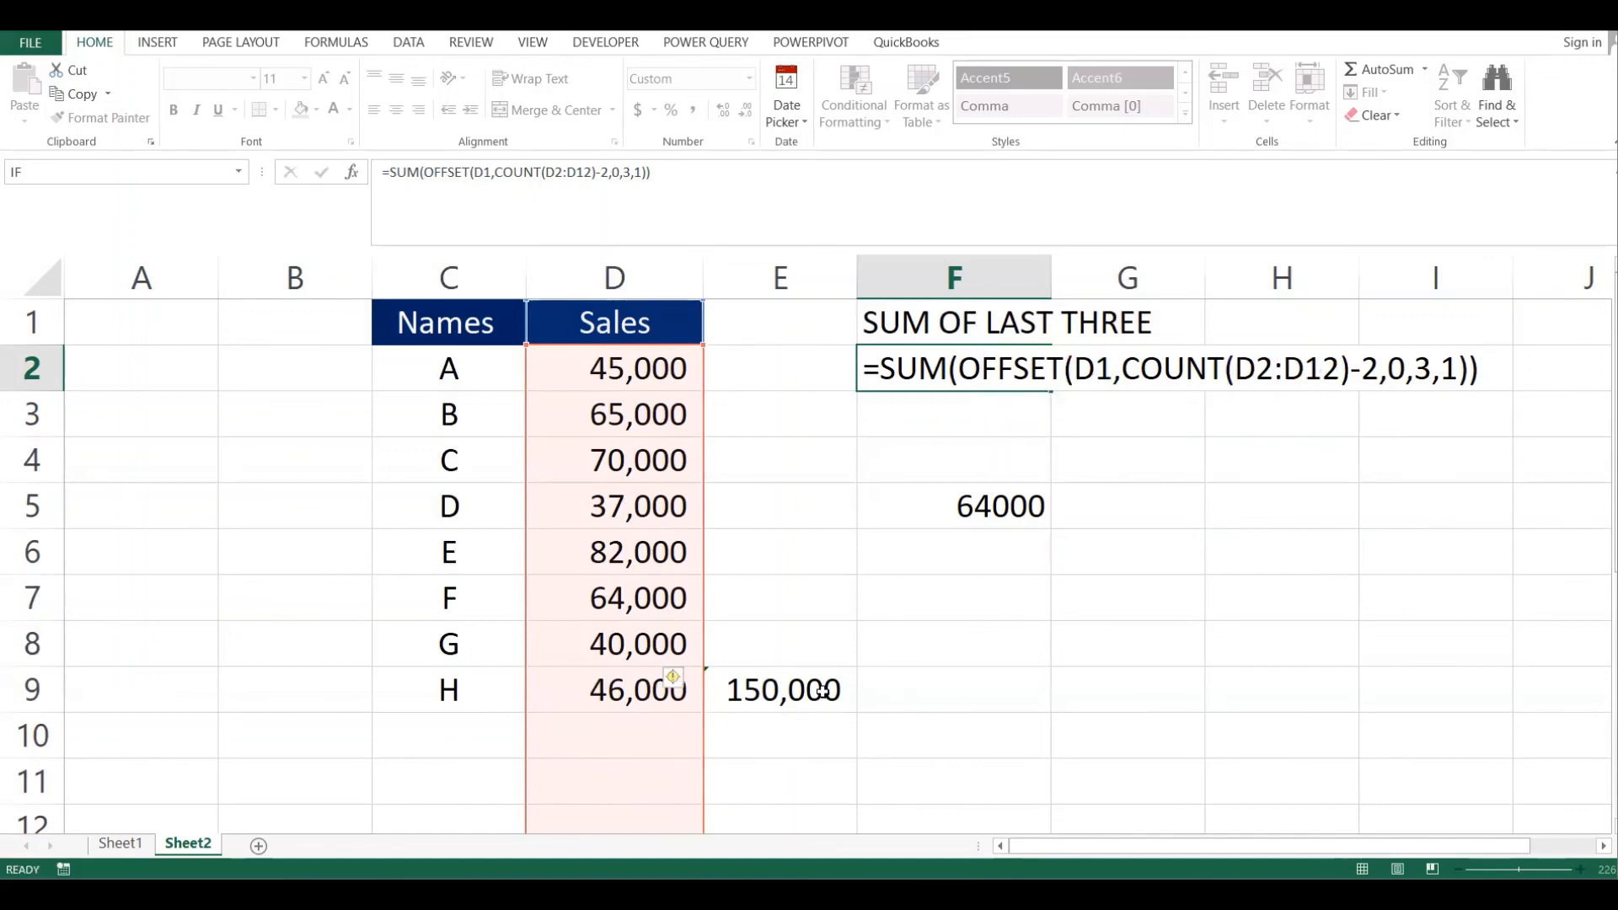
Add a new record in row 10 with the name Y and sales of 20000
{"action": "left_click", "coordinate": [822, 691]}
{"action": "left_click", "coordinate": [816, 749]}
{"action": "left_click", "coordinate": [444, 747]}
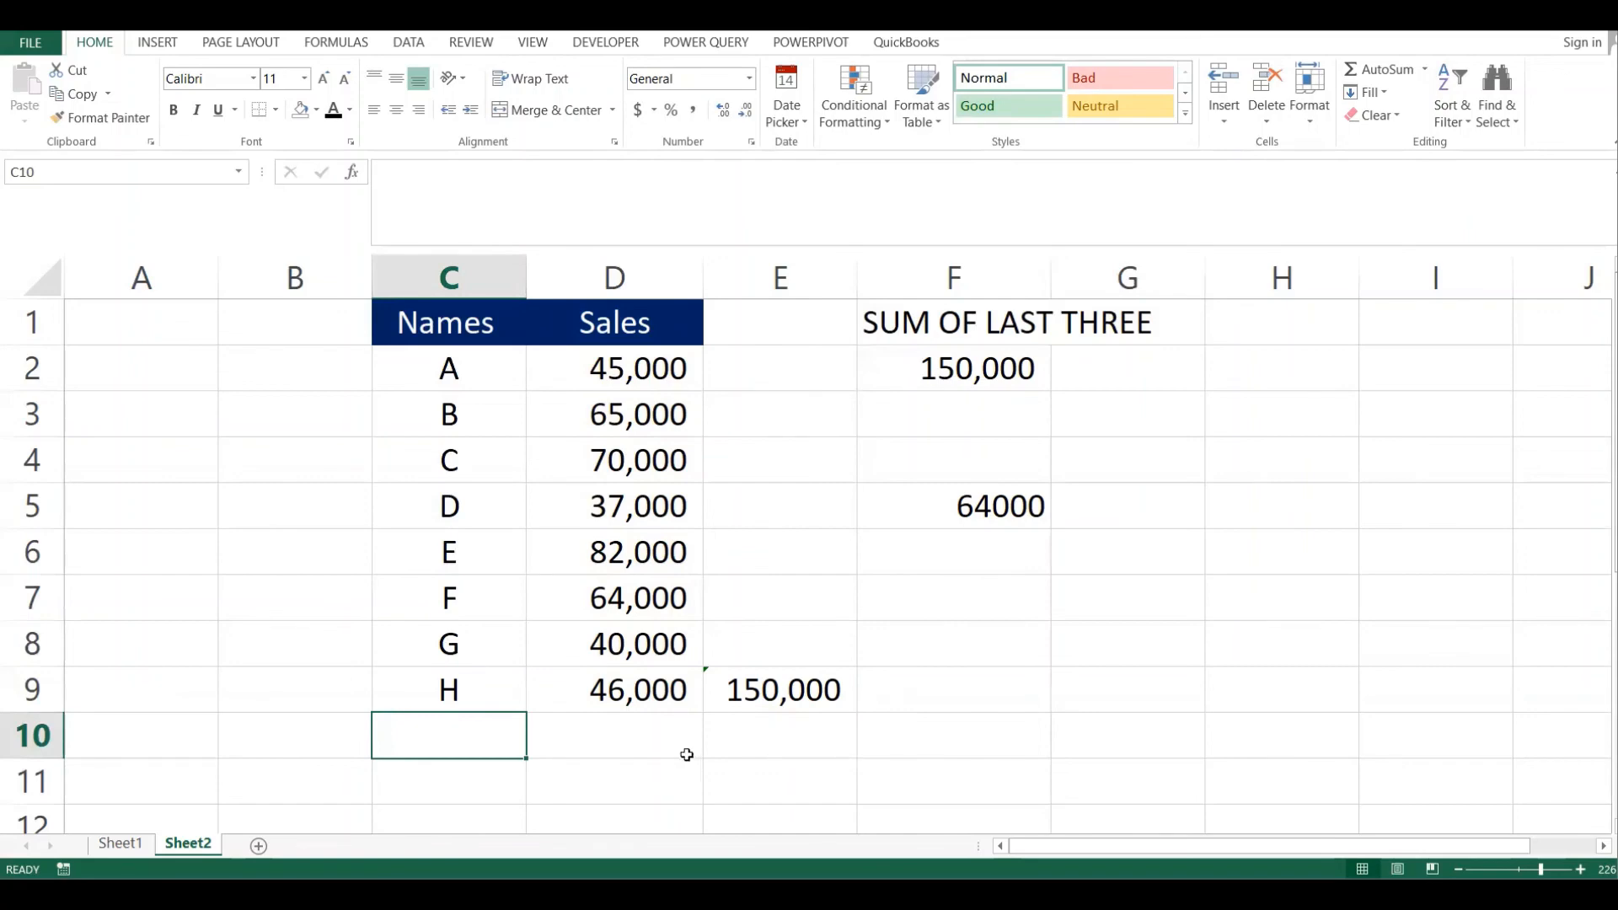
{"action": "type", "text": "Y"}
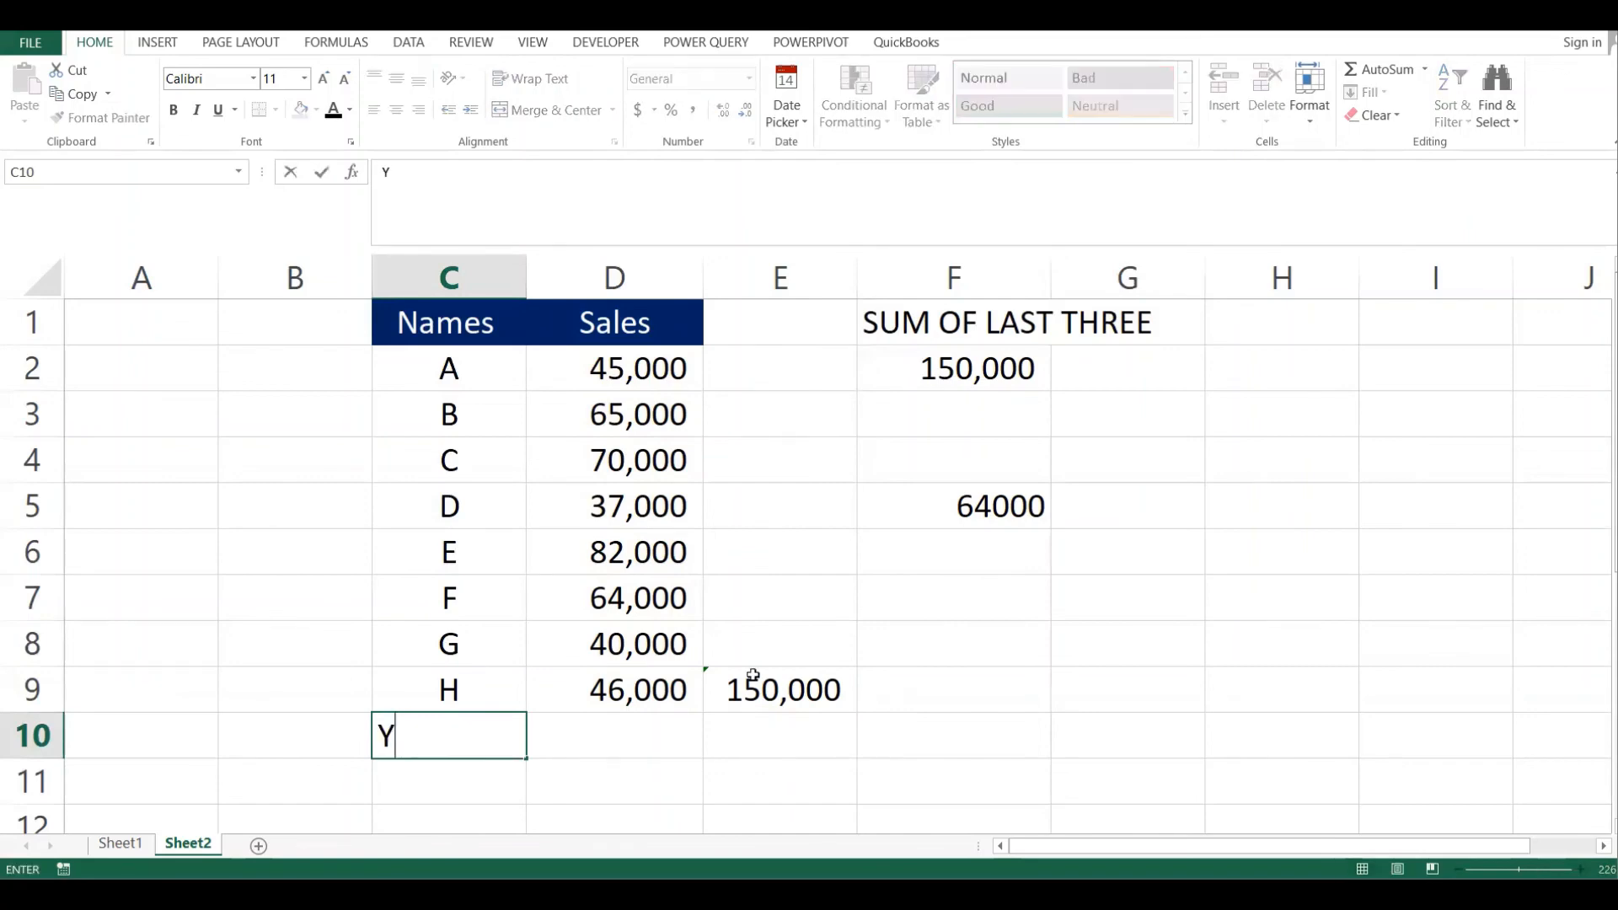
{"action": "left_click", "coordinate": [646, 728]}
{"action": "type", "text": "20000"}
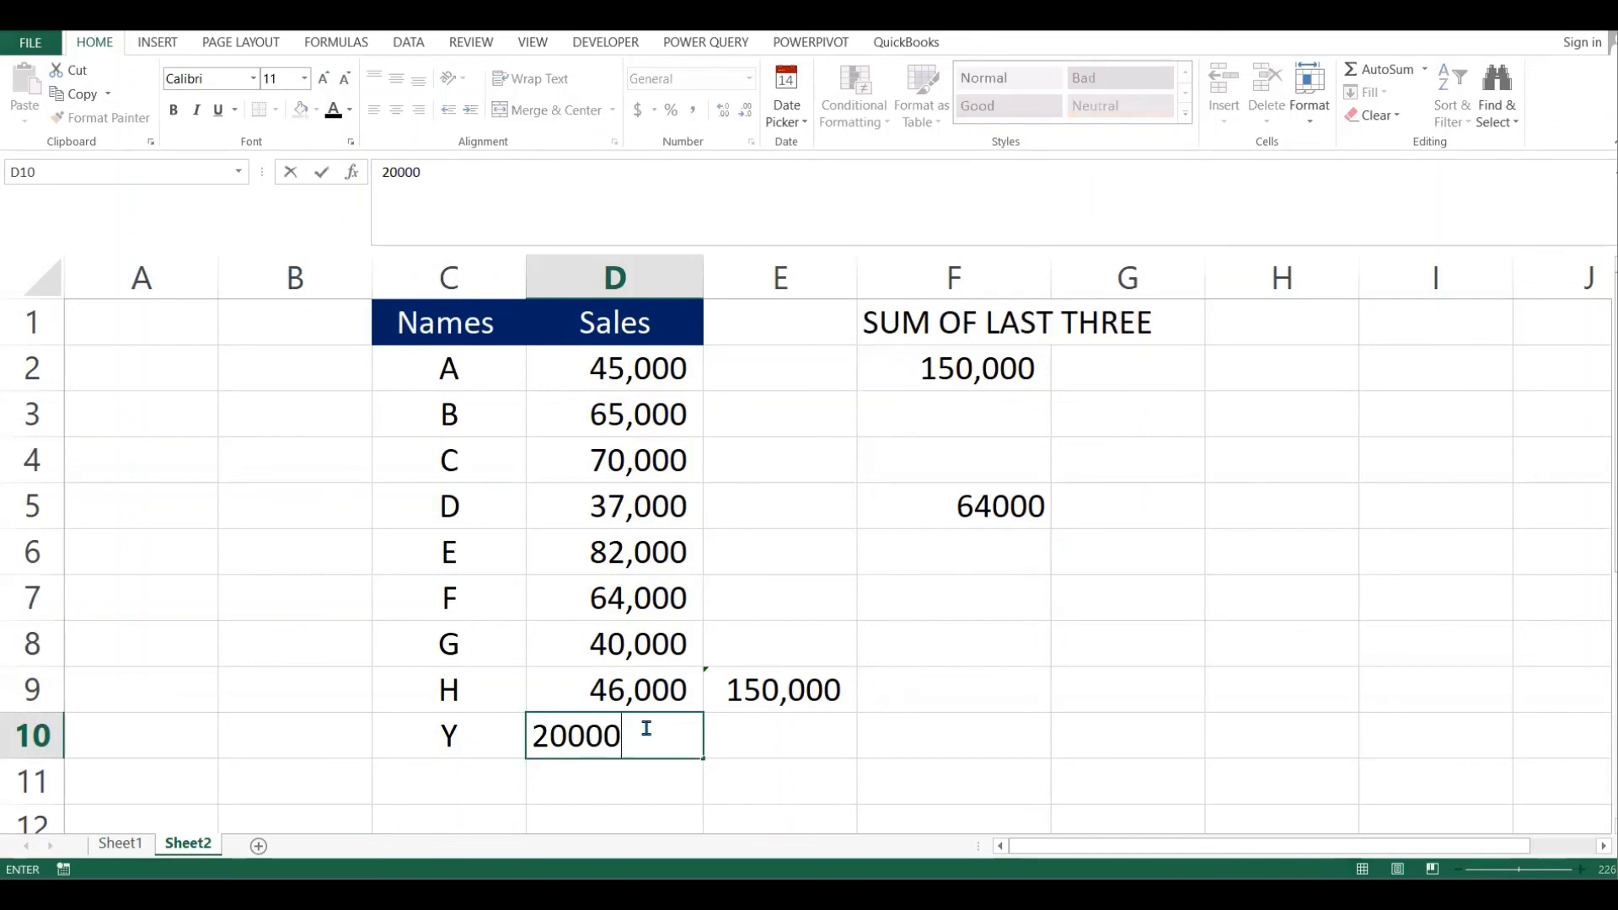
{"action": "key", "text": "Return"}
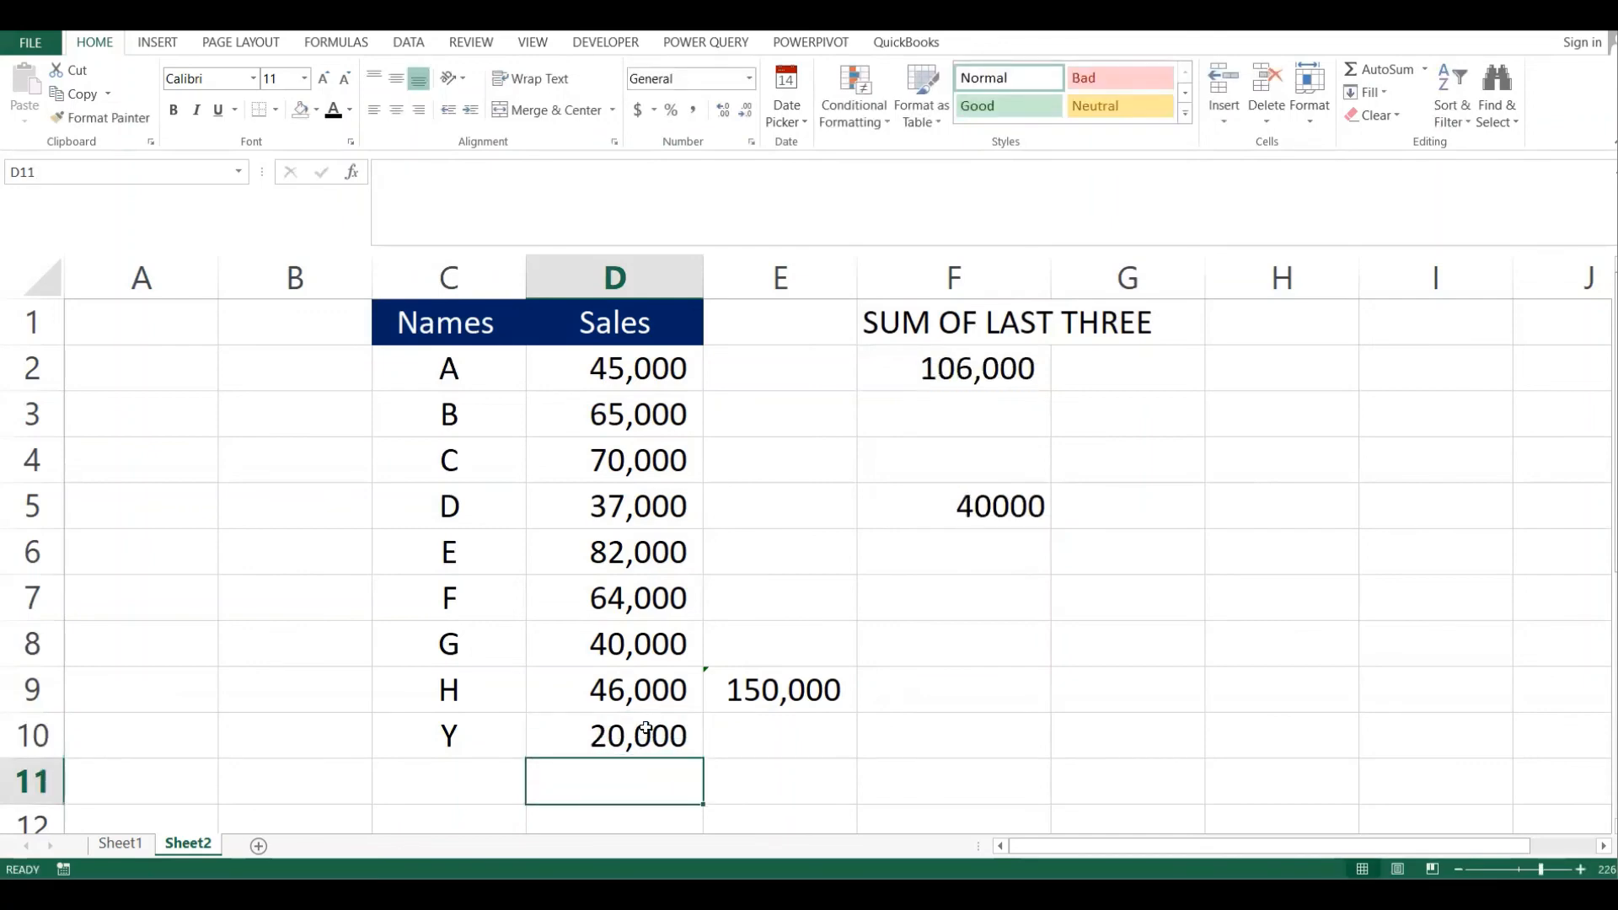
Clear the practice OFFSET formula from F5
{"action": "left_click", "coordinate": [1022, 508]}
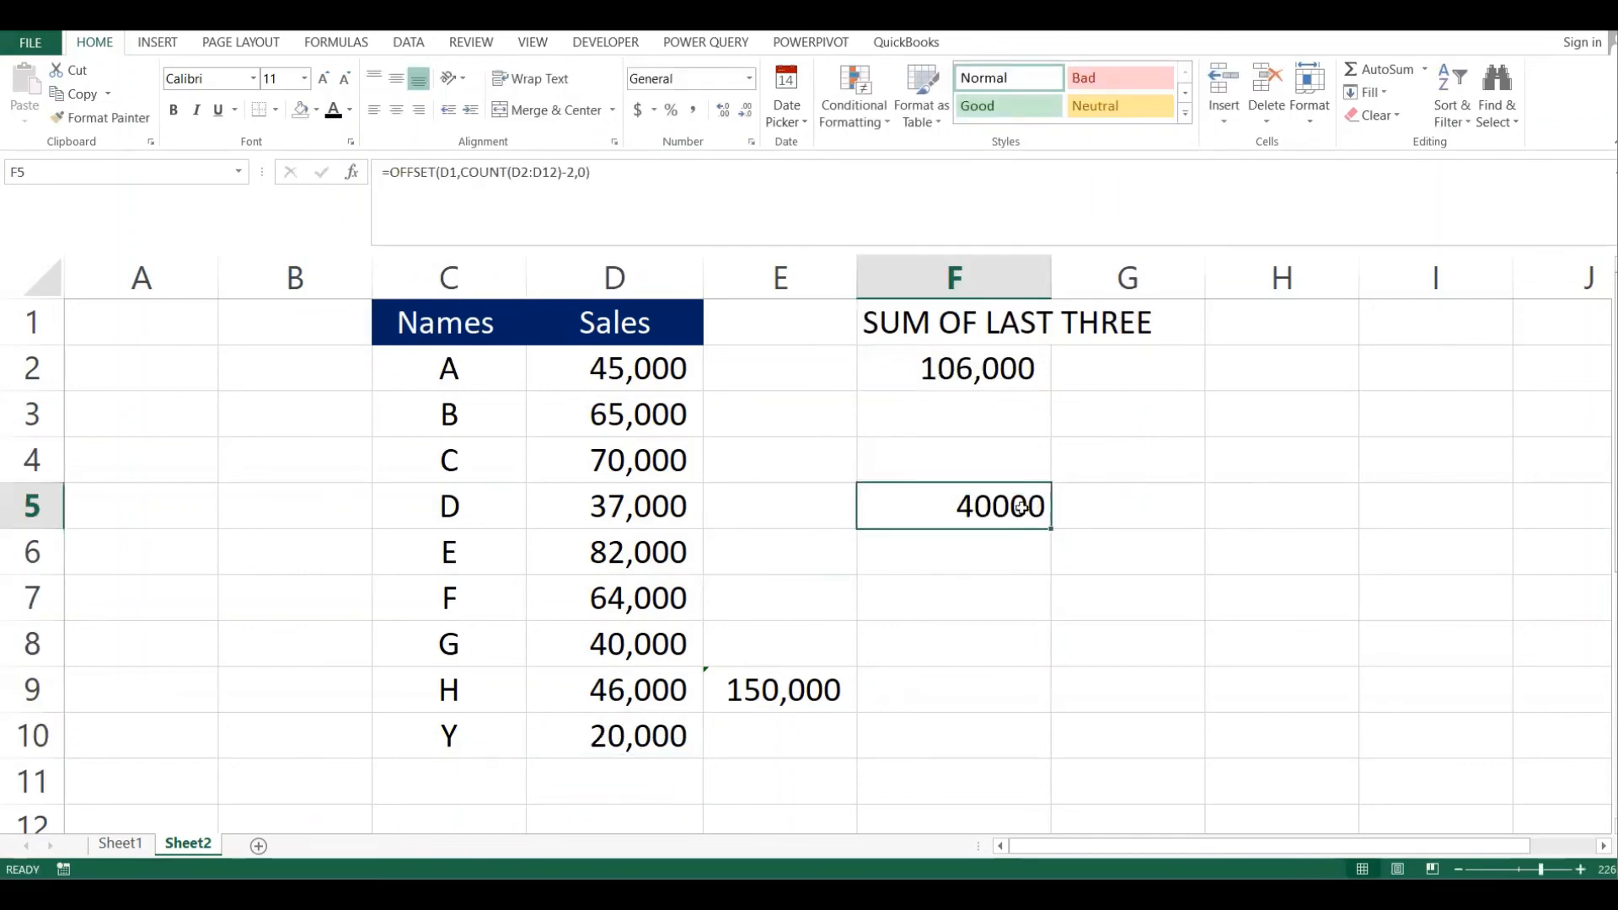
{"action": "key", "text": "Delete"}
{"action": "left_click", "coordinate": [976, 570]}
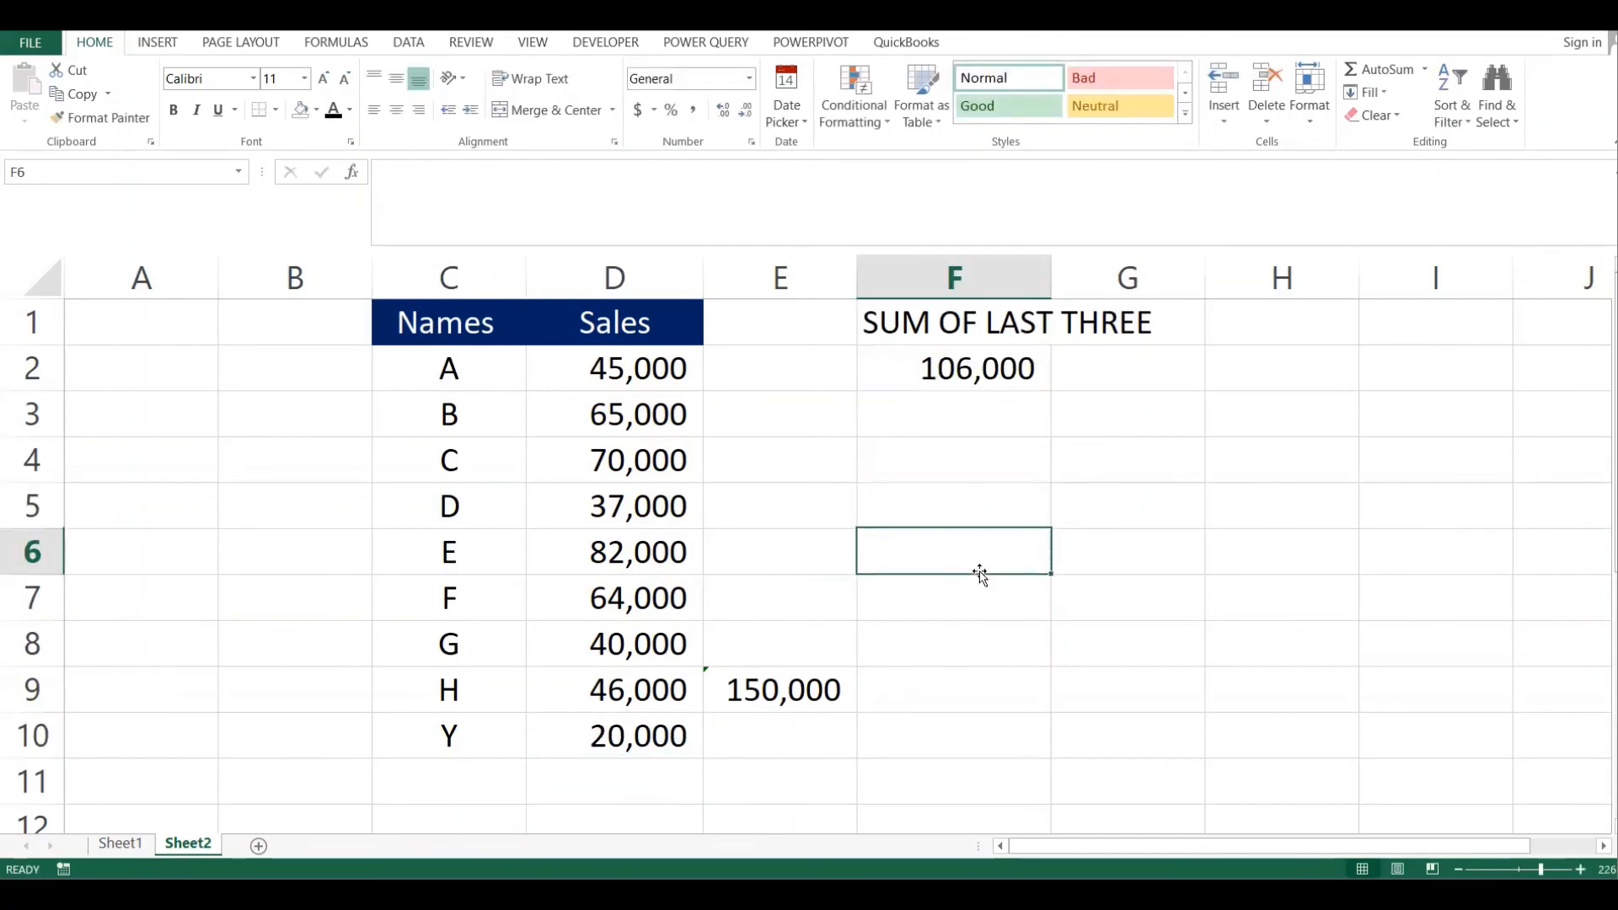
Copy the check formula from E9 to E10 and compare its range D8:D10 with the dynamic sum in F2
{"action": "left_click", "coordinate": [1004, 371]}
{"action": "left_click", "coordinate": [764, 687]}
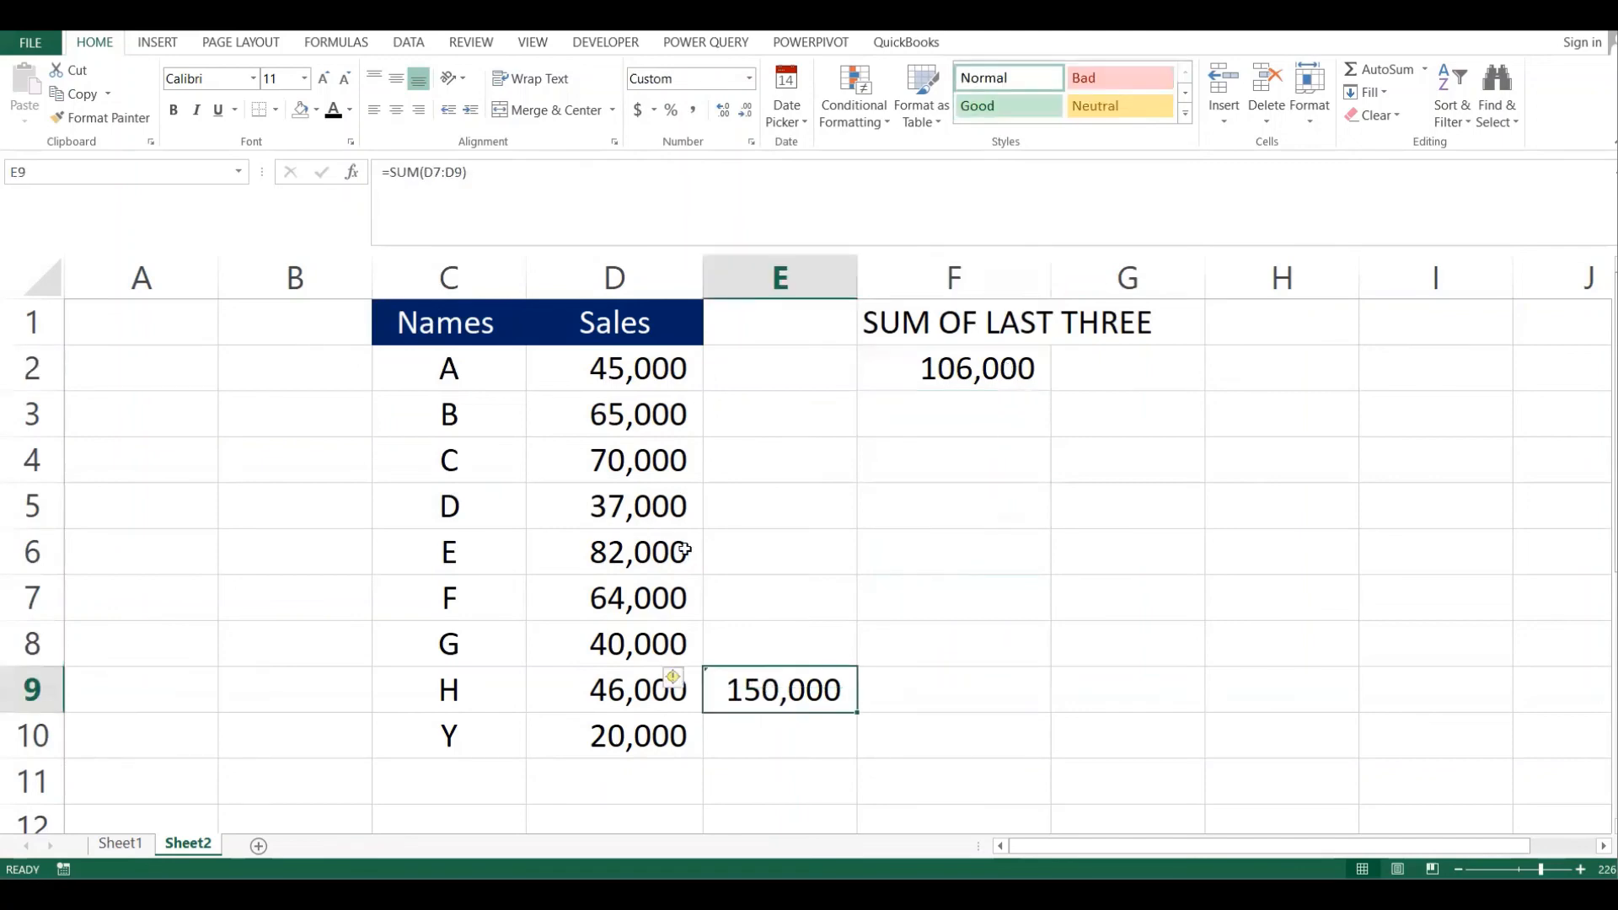
{"action": "key", "text": "ctrl+c"}
{"action": "left_click", "coordinate": [760, 736]}
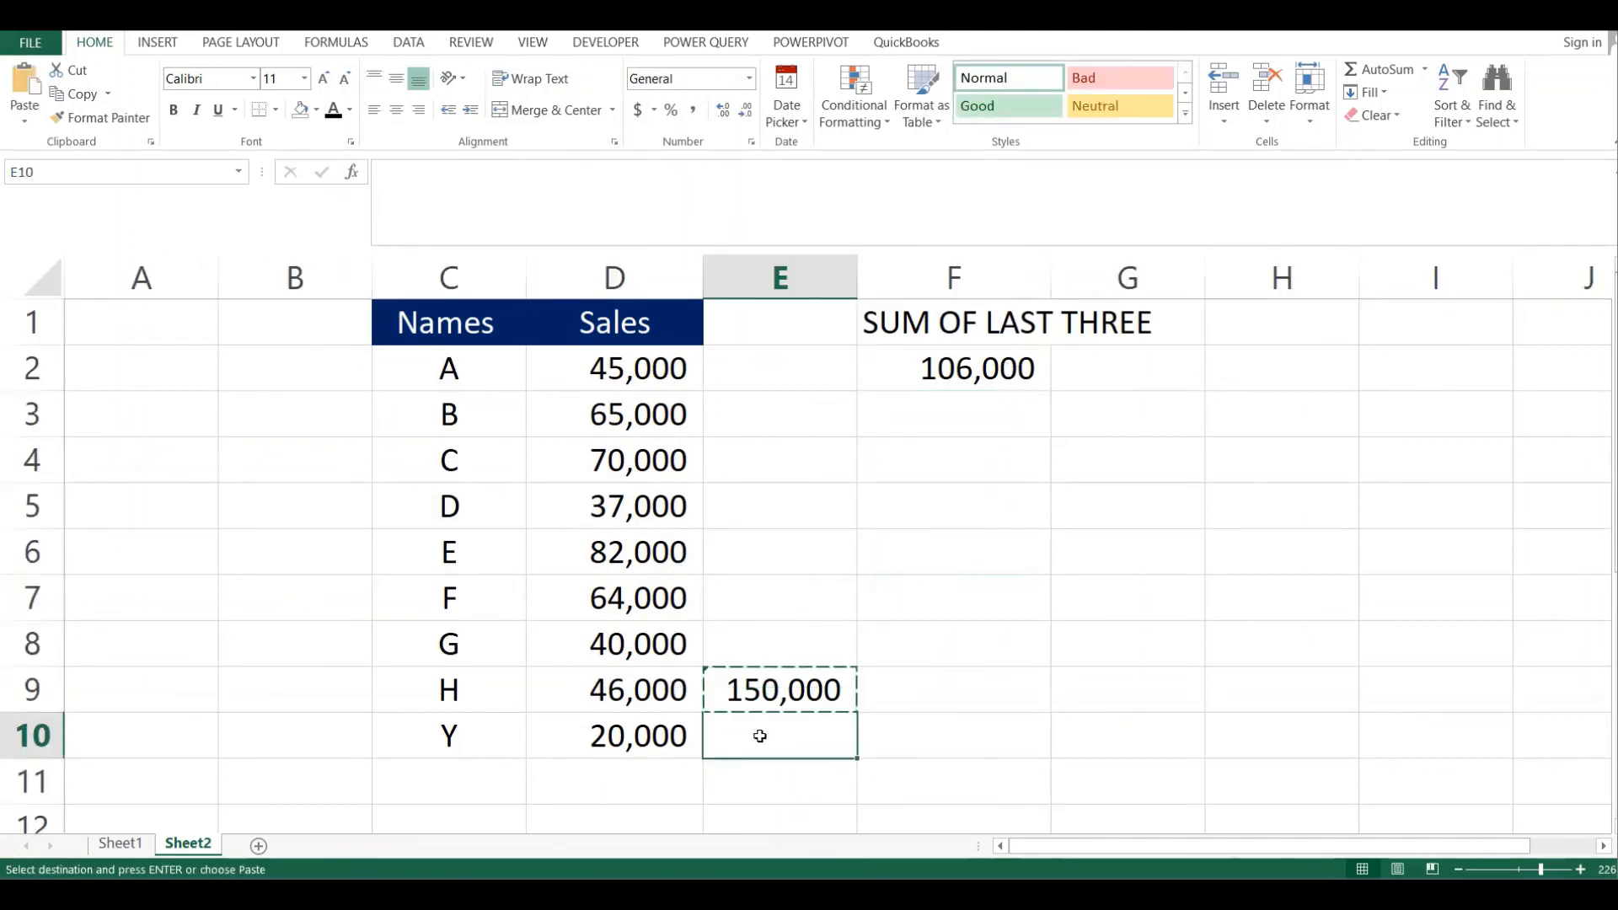
{"action": "key", "text": "ctrl+v"}
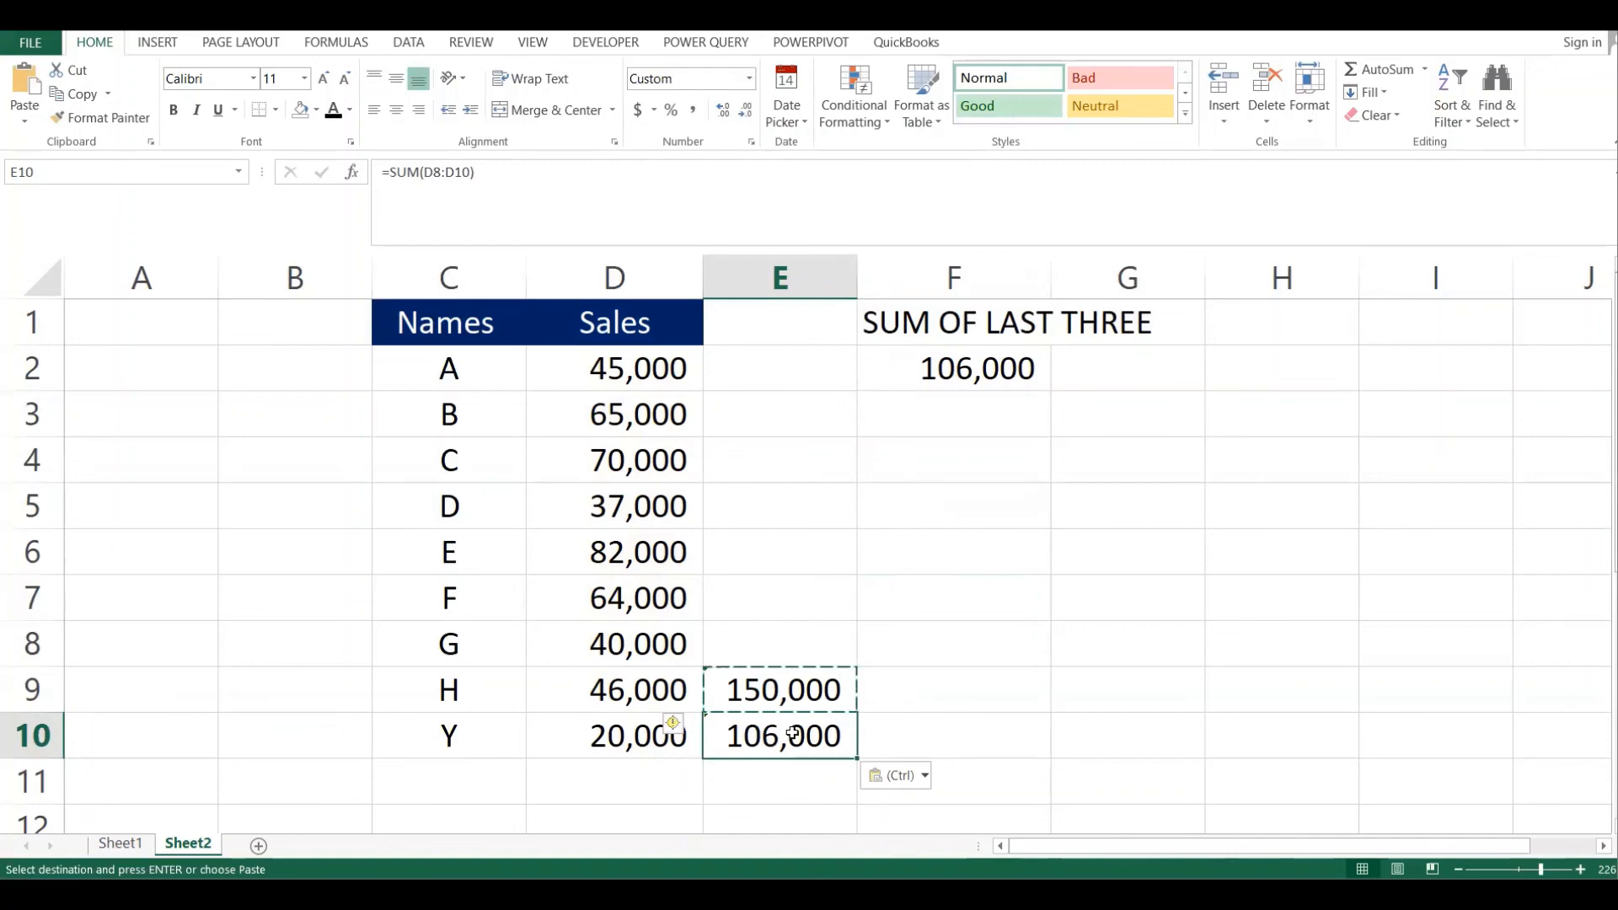
{"action": "double_click", "coordinate": [788, 736]}
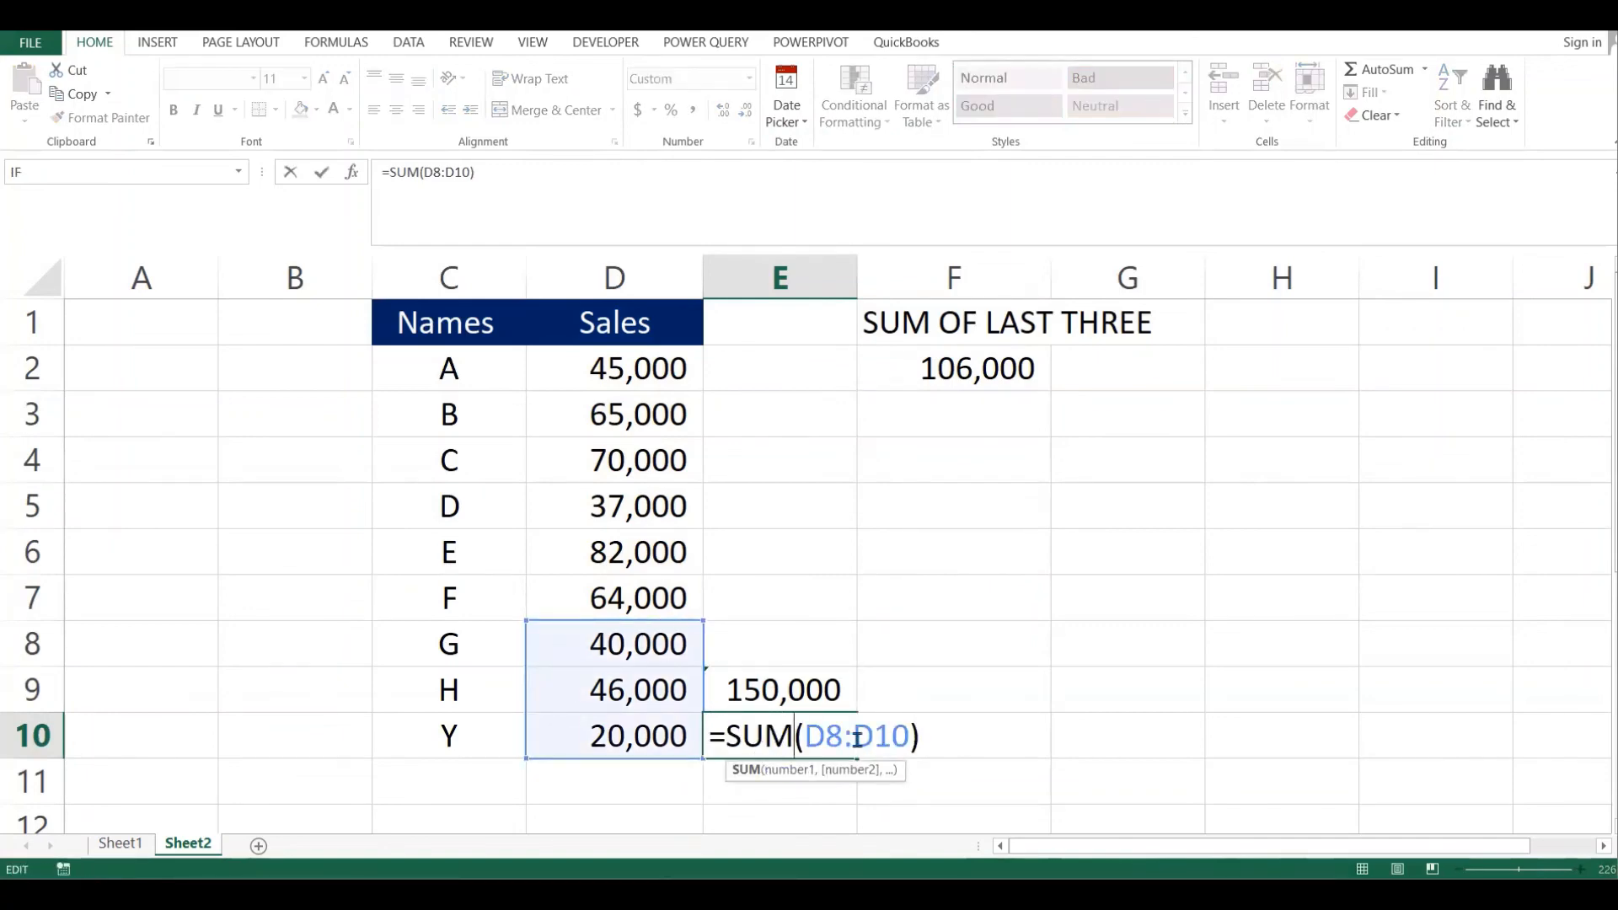
{"action": "key", "text": "Return"}
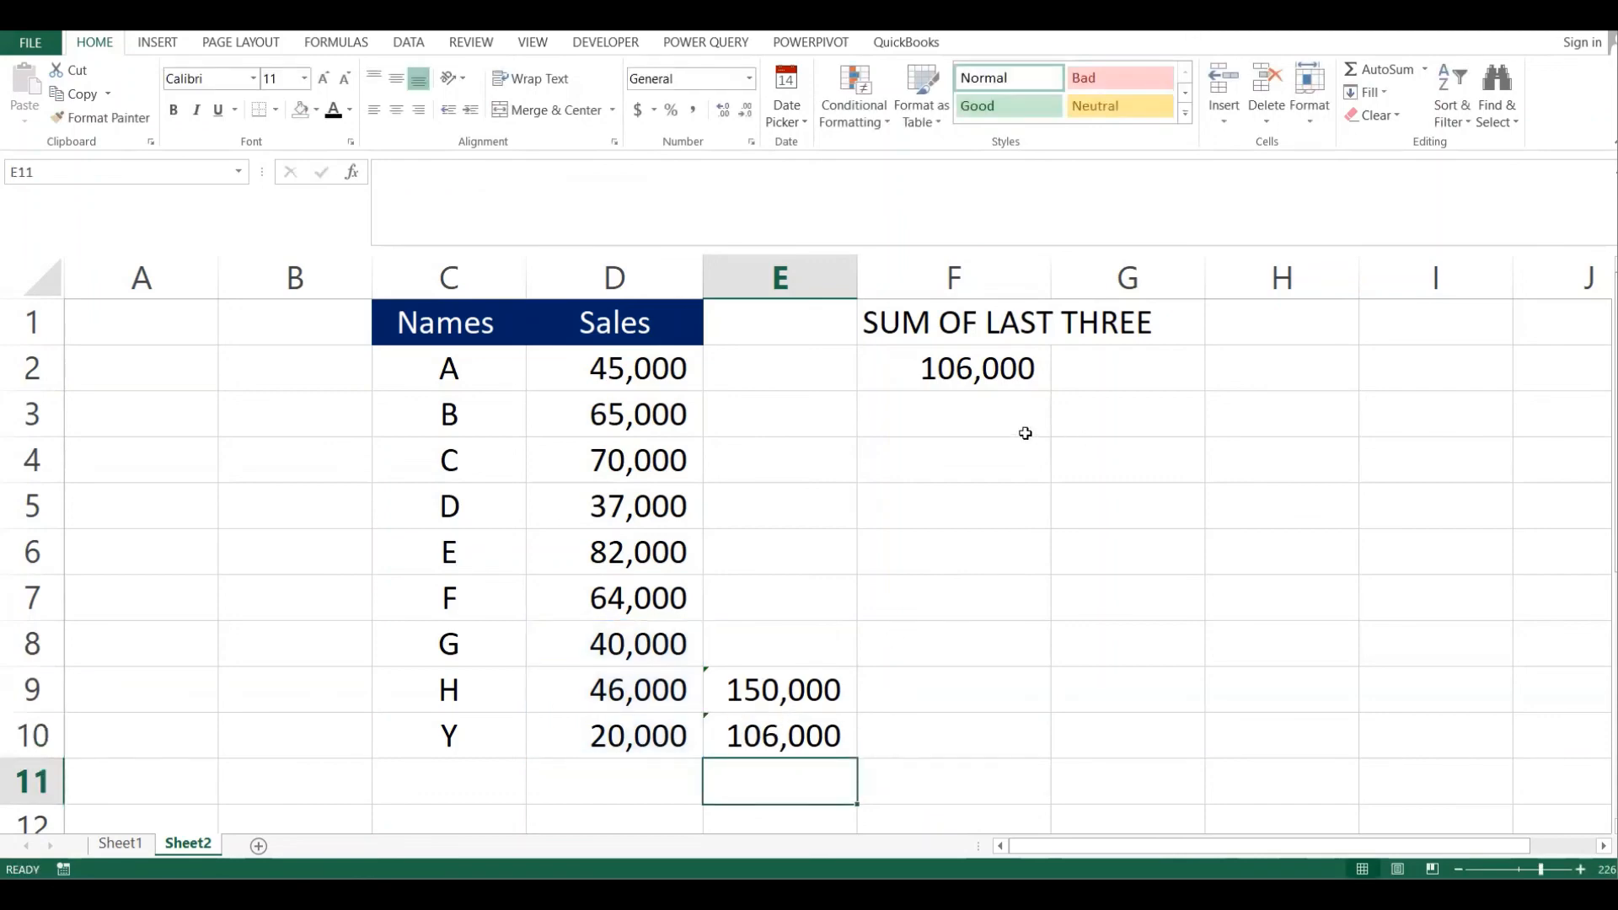
{"action": "left_click", "coordinate": [1009, 371]}
Add a new record in row 11 with the name Z and sales of 40000
{"action": "left_click", "coordinate": [466, 777]}
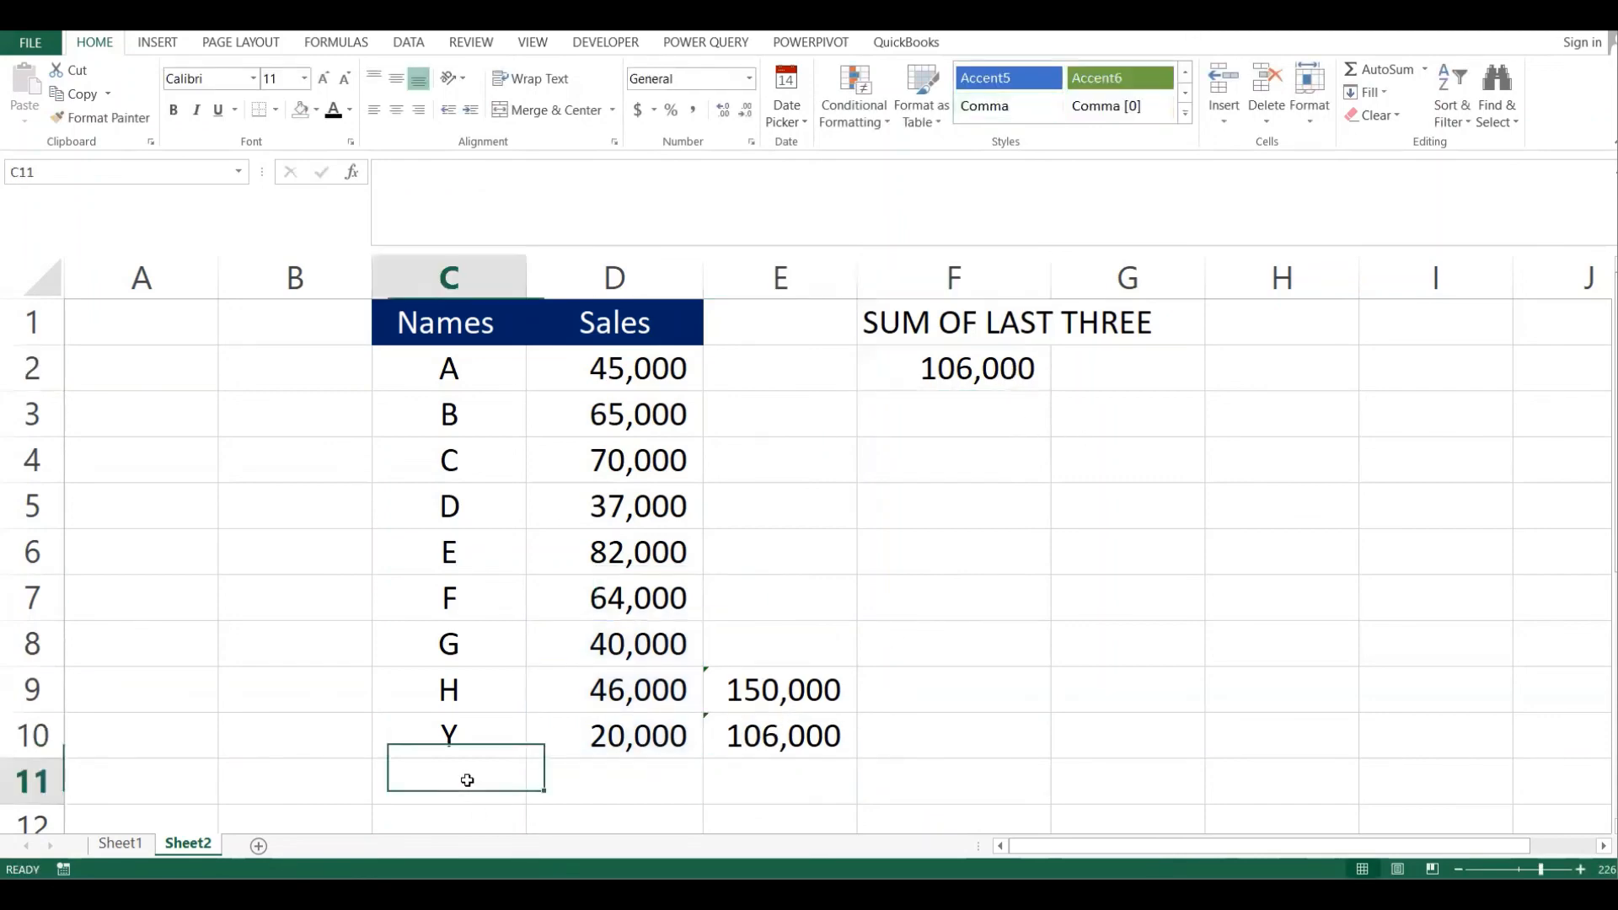
{"action": "type", "text": "Z"}
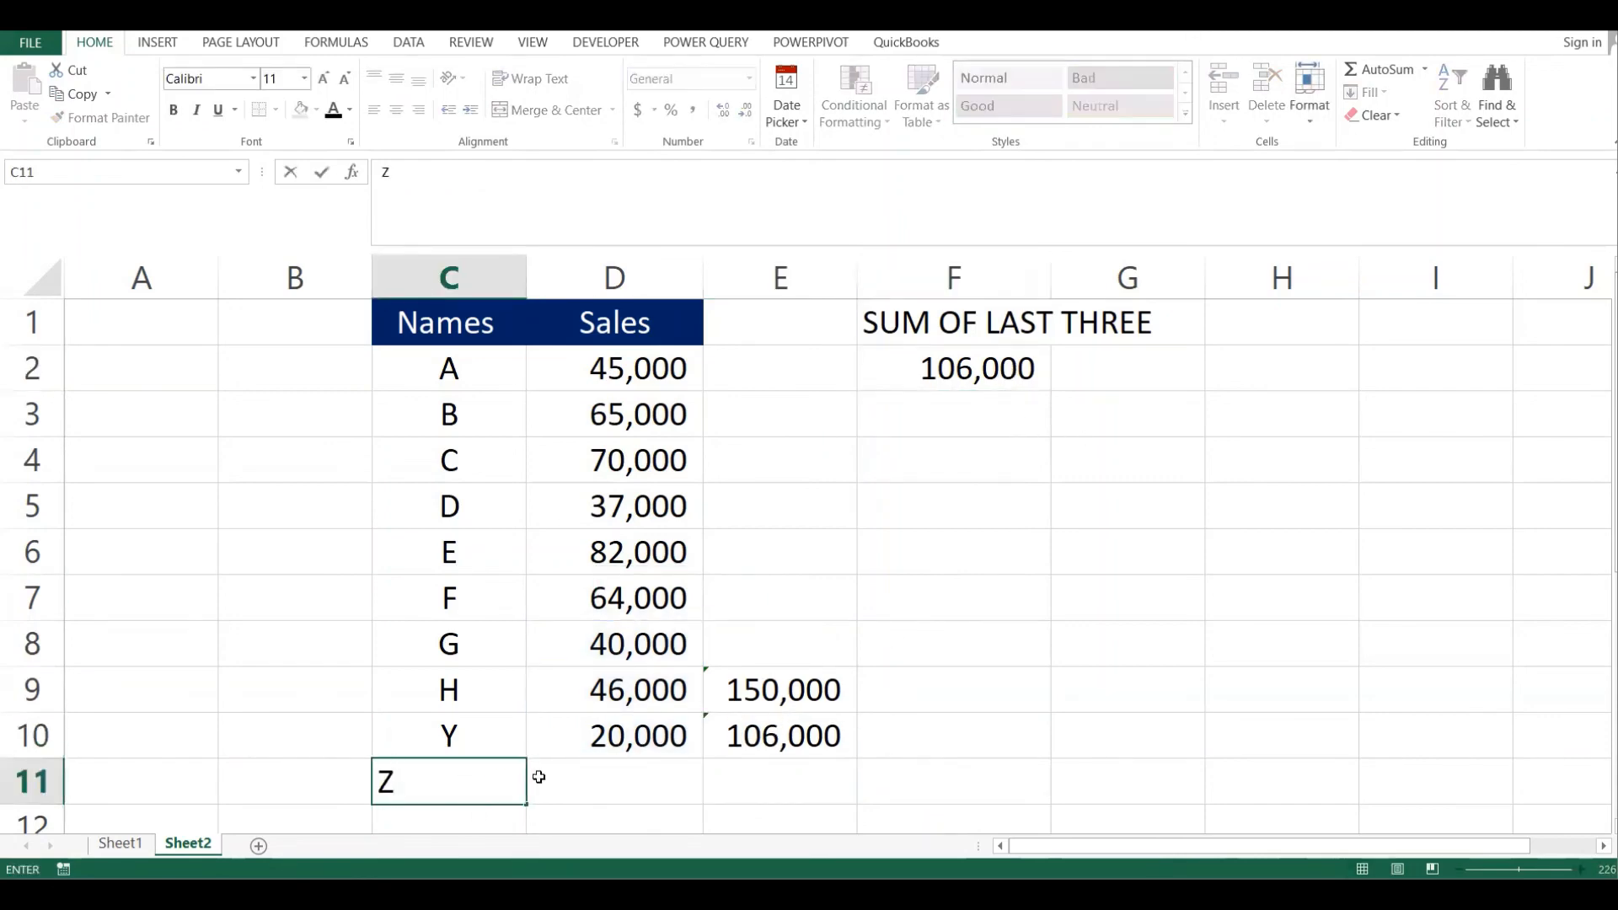
{"action": "left_click", "coordinate": [574, 774]}
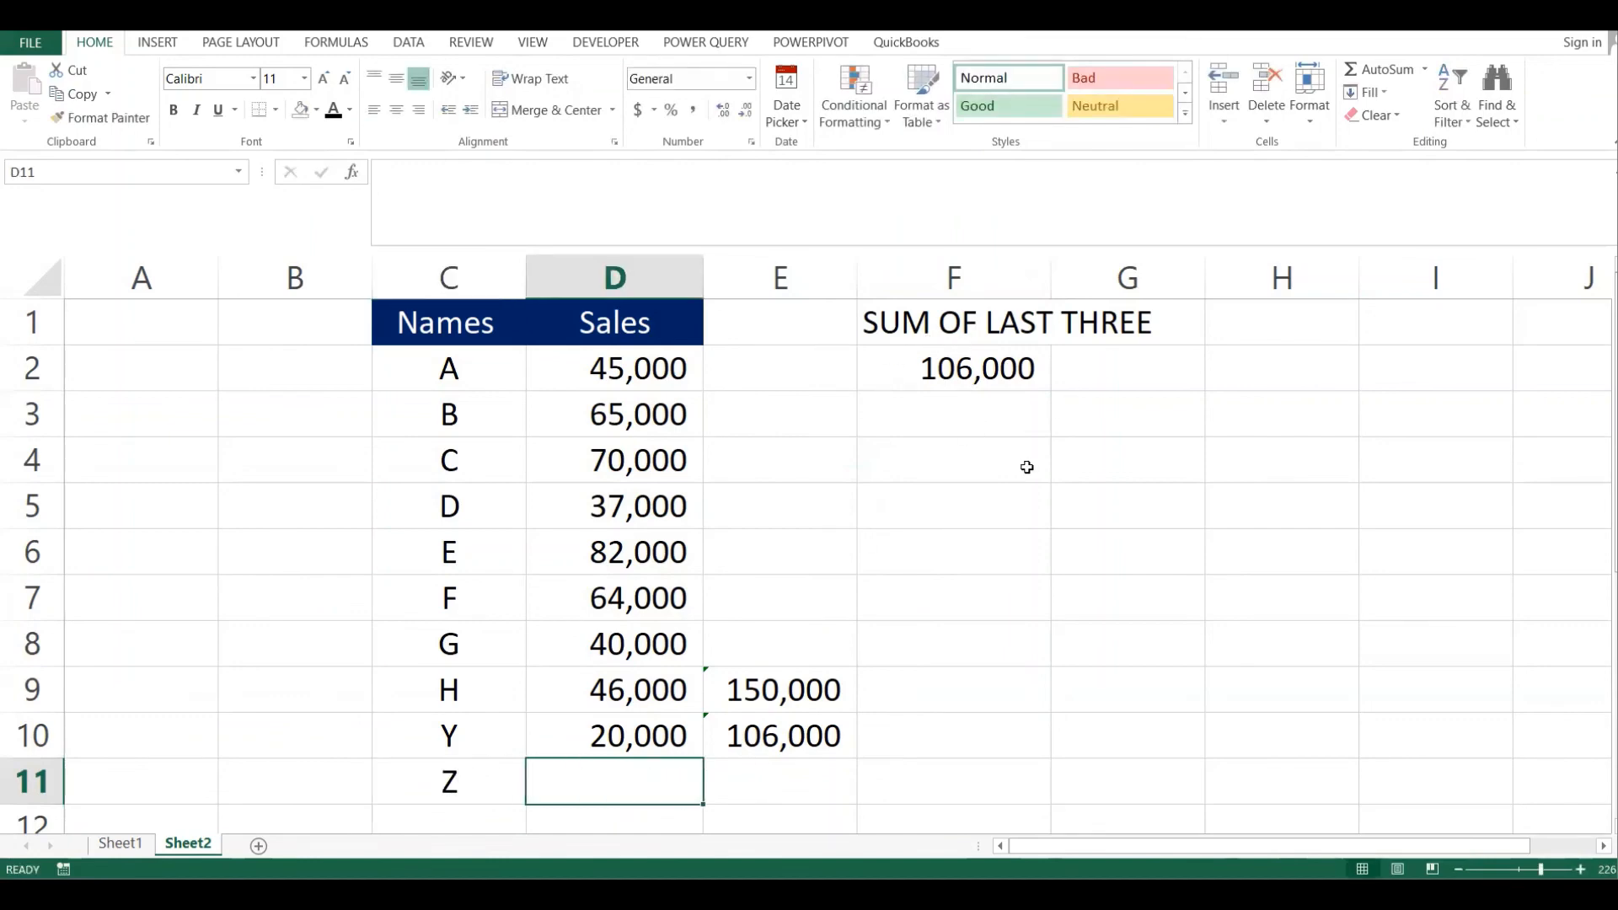
{"action": "type", "text": "4000"}
{"action": "key", "text": "Return"}
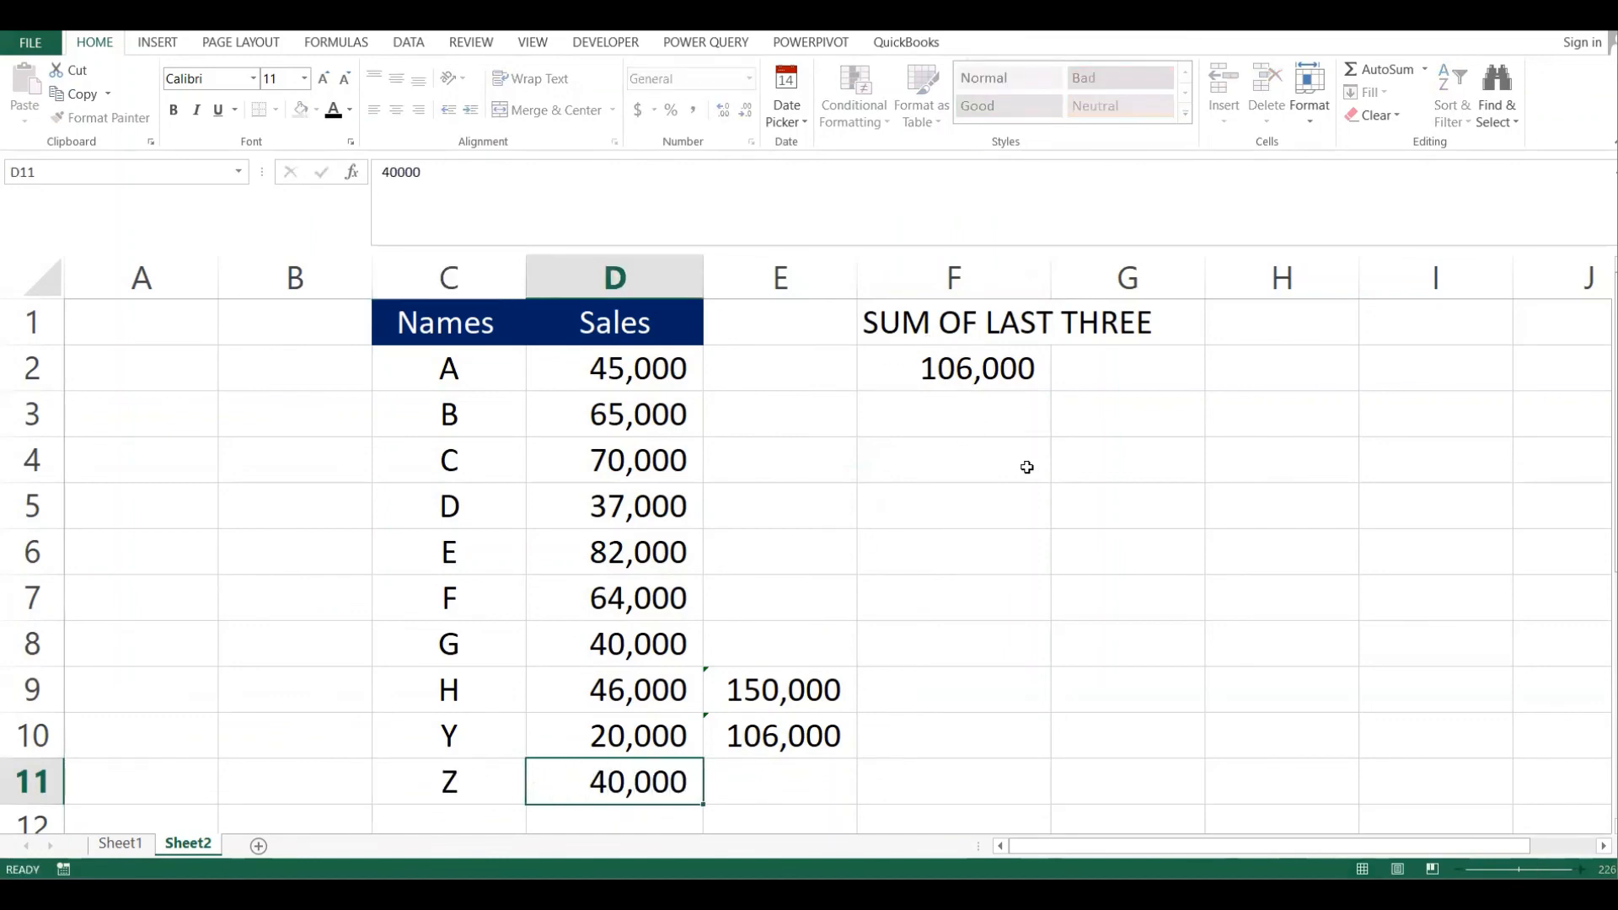
Copy the check formula from E10 to E11
{"action": "left_click", "coordinate": [792, 734]}
{"action": "left_click", "coordinate": [784, 700]}
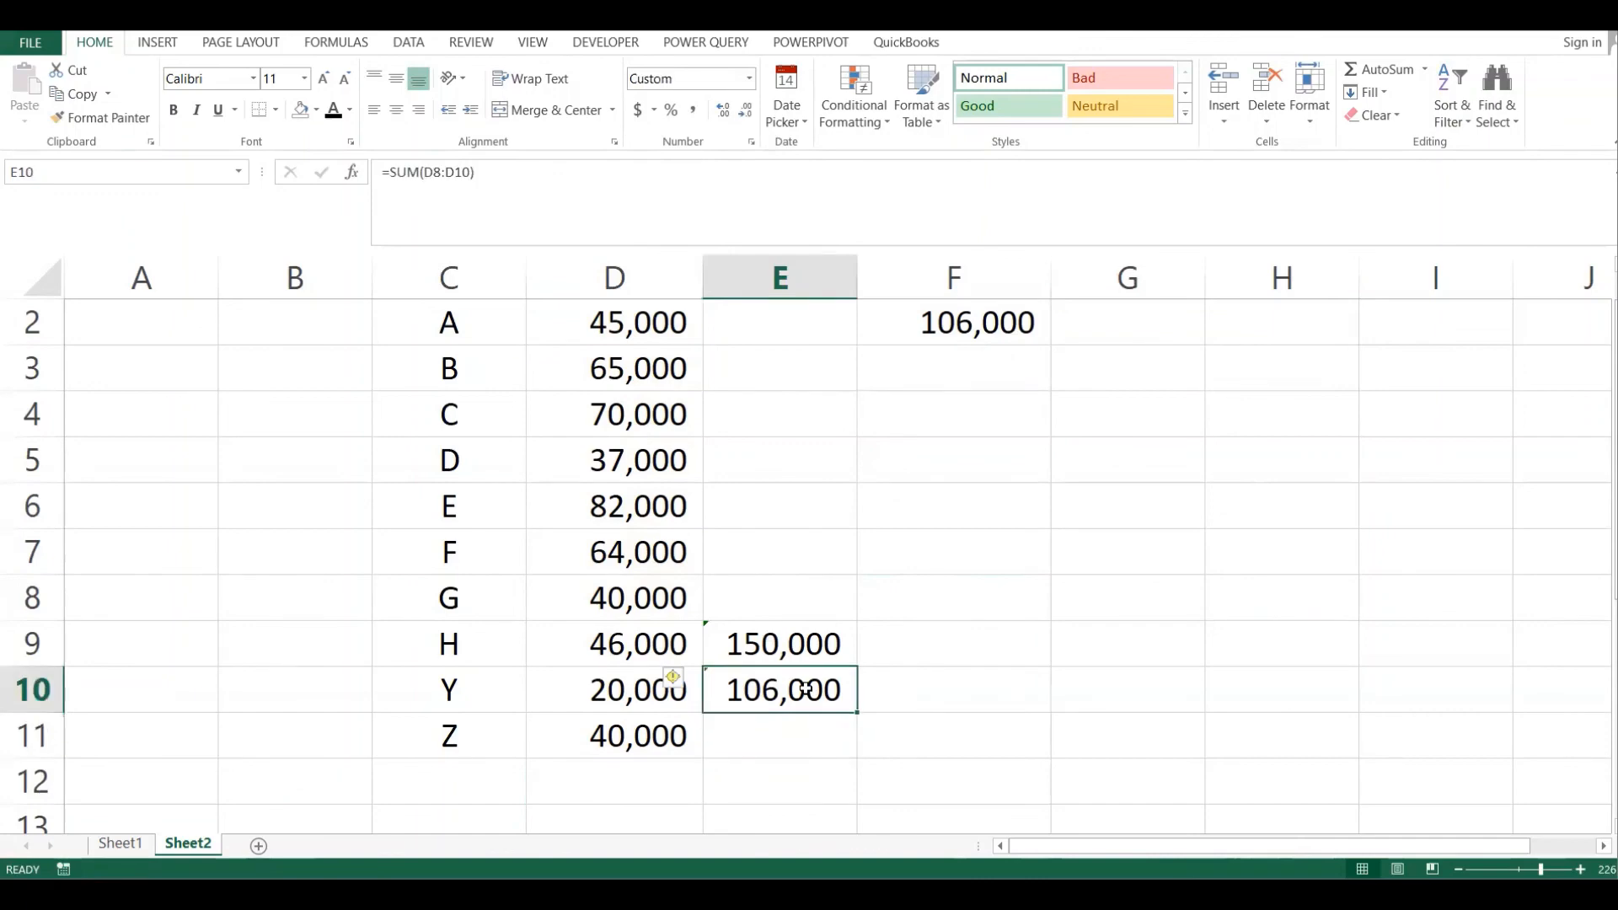
{"action": "key", "text": "ctrl+c"}
{"action": "left_click", "coordinate": [770, 722]}
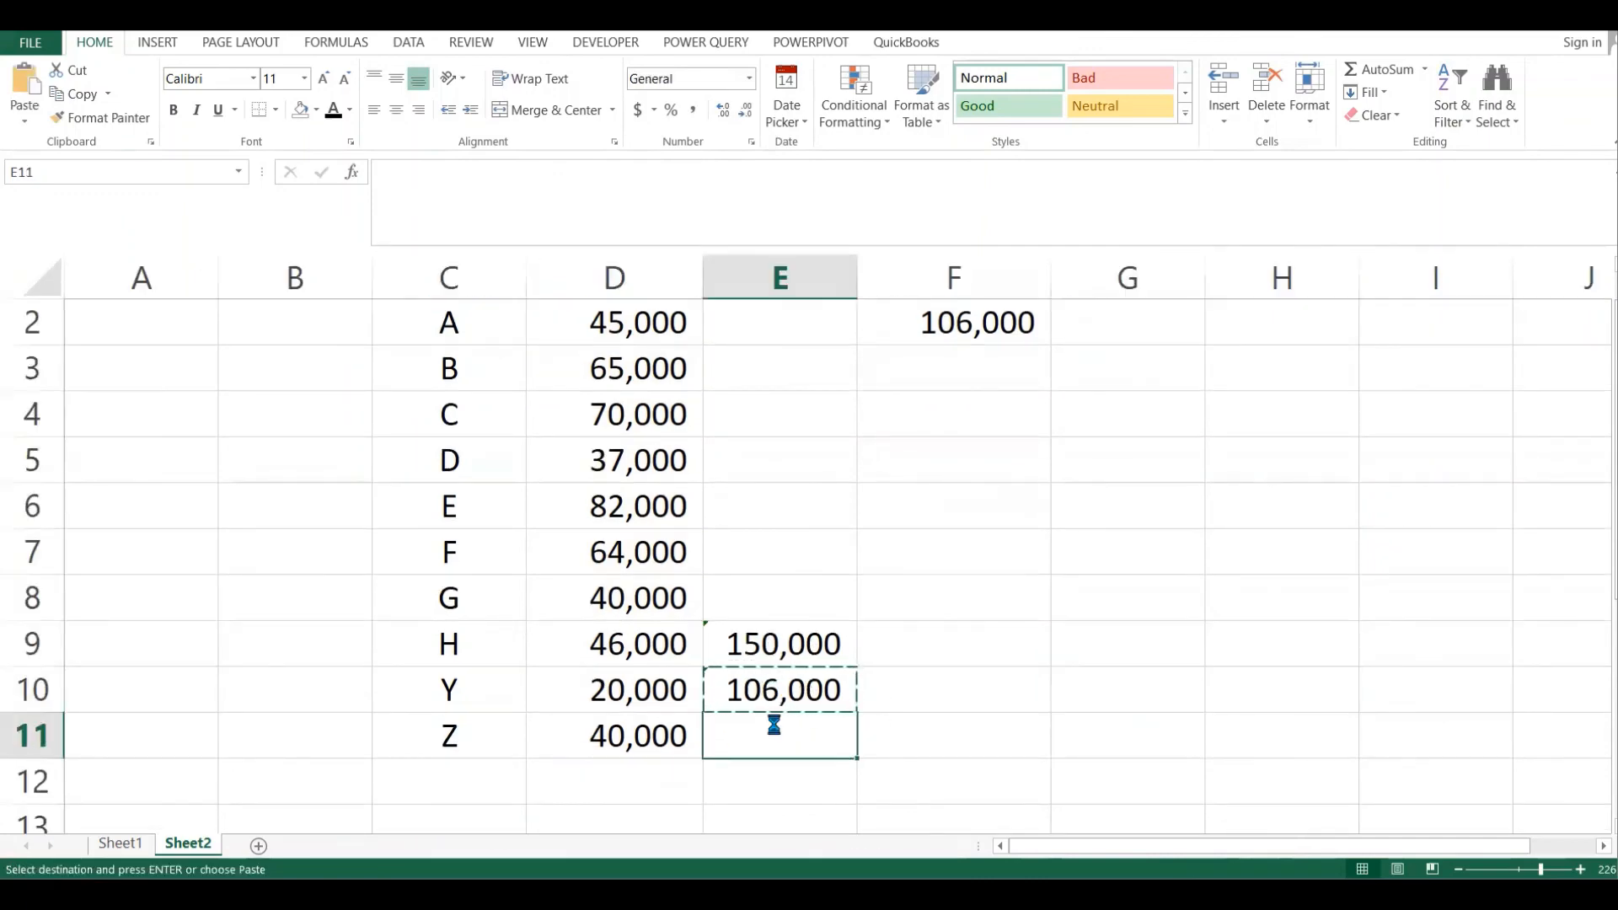
{"action": "key", "text": "ctrl+v"}
{"action": "left_click_drag", "start_coordinate": [781, 723], "coordinate": [974, 702]}
Change the sales value for Z in D11 to 54000
{"action": "left_click", "coordinate": [660, 742]}
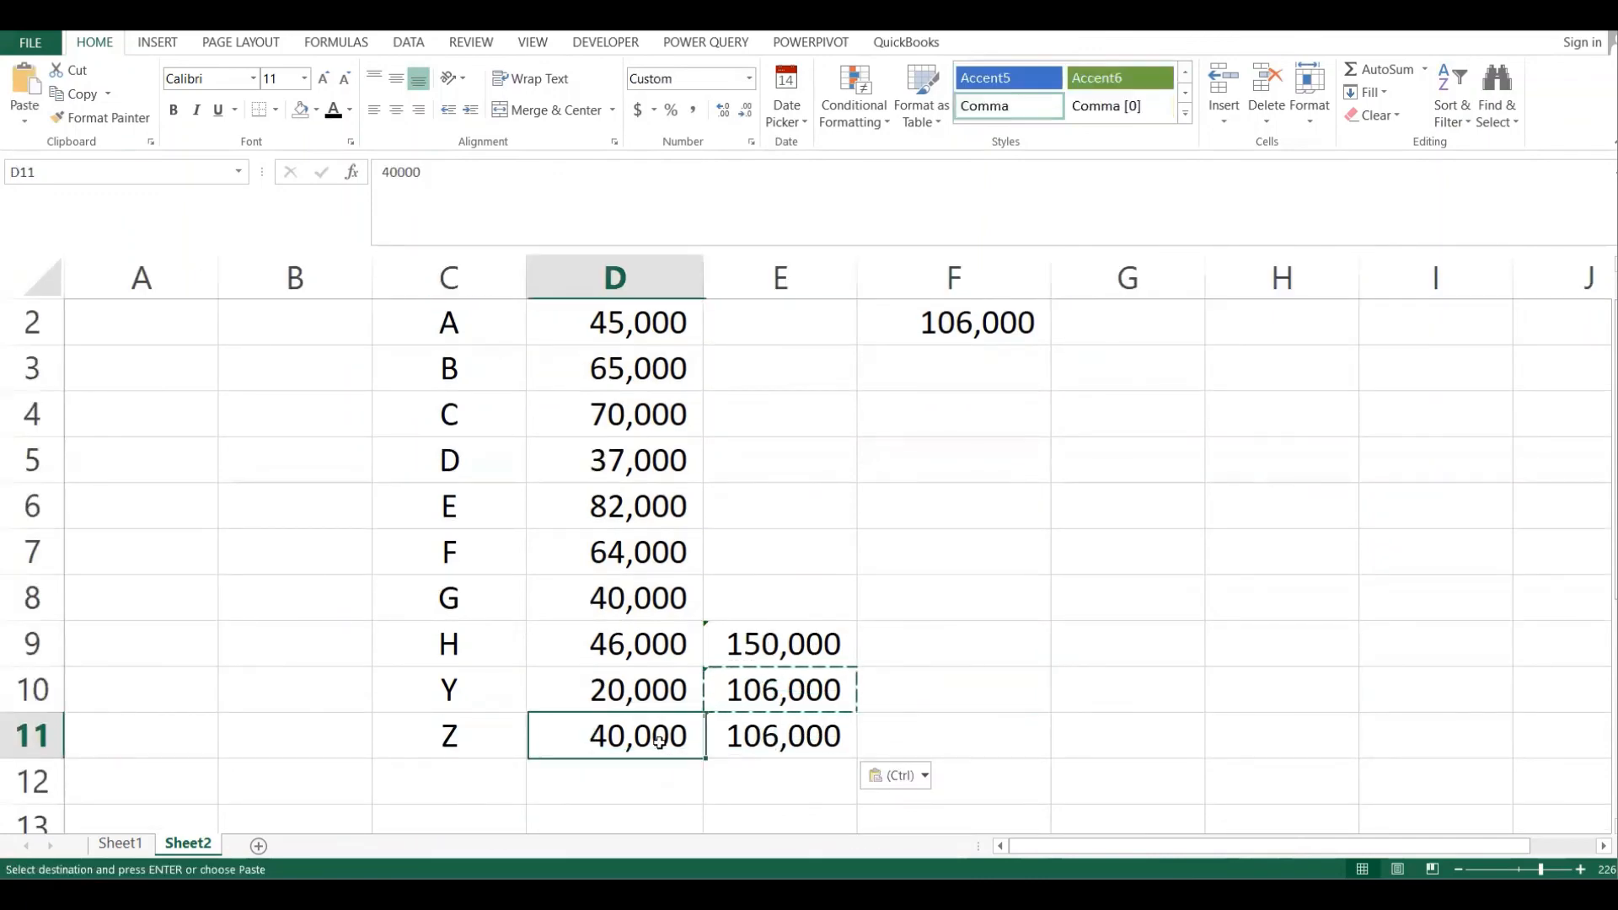
{"action": "double_click", "coordinate": [660, 741]}
{"action": "type", "text": "54"}
{"action": "key", "text": "Return"}
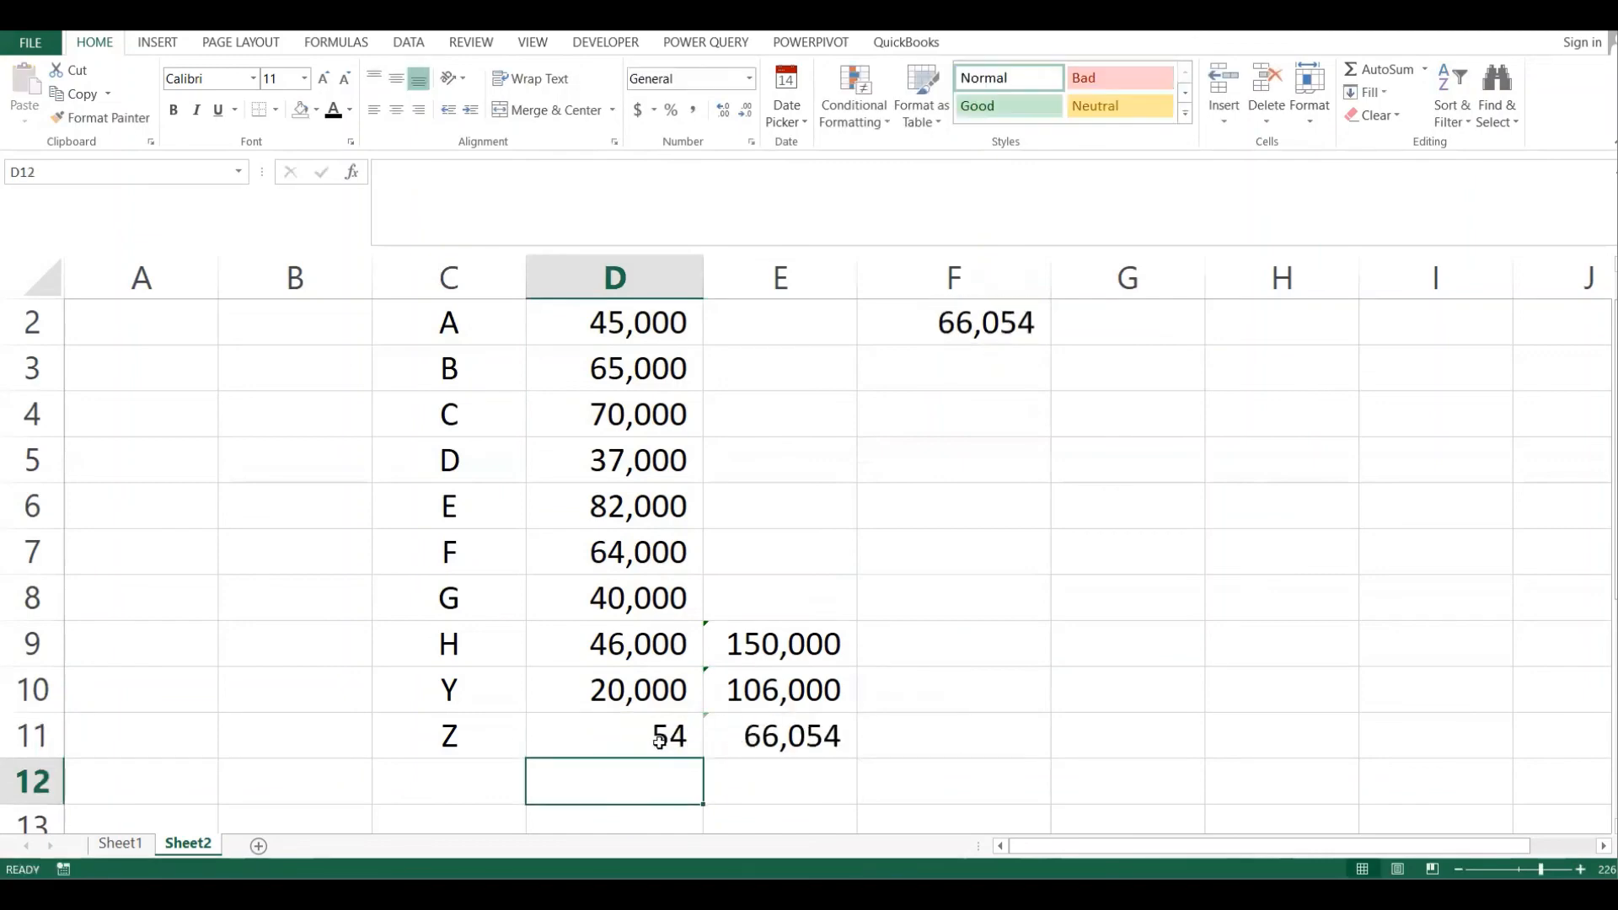
{"action": "left_click", "coordinate": [686, 735]}
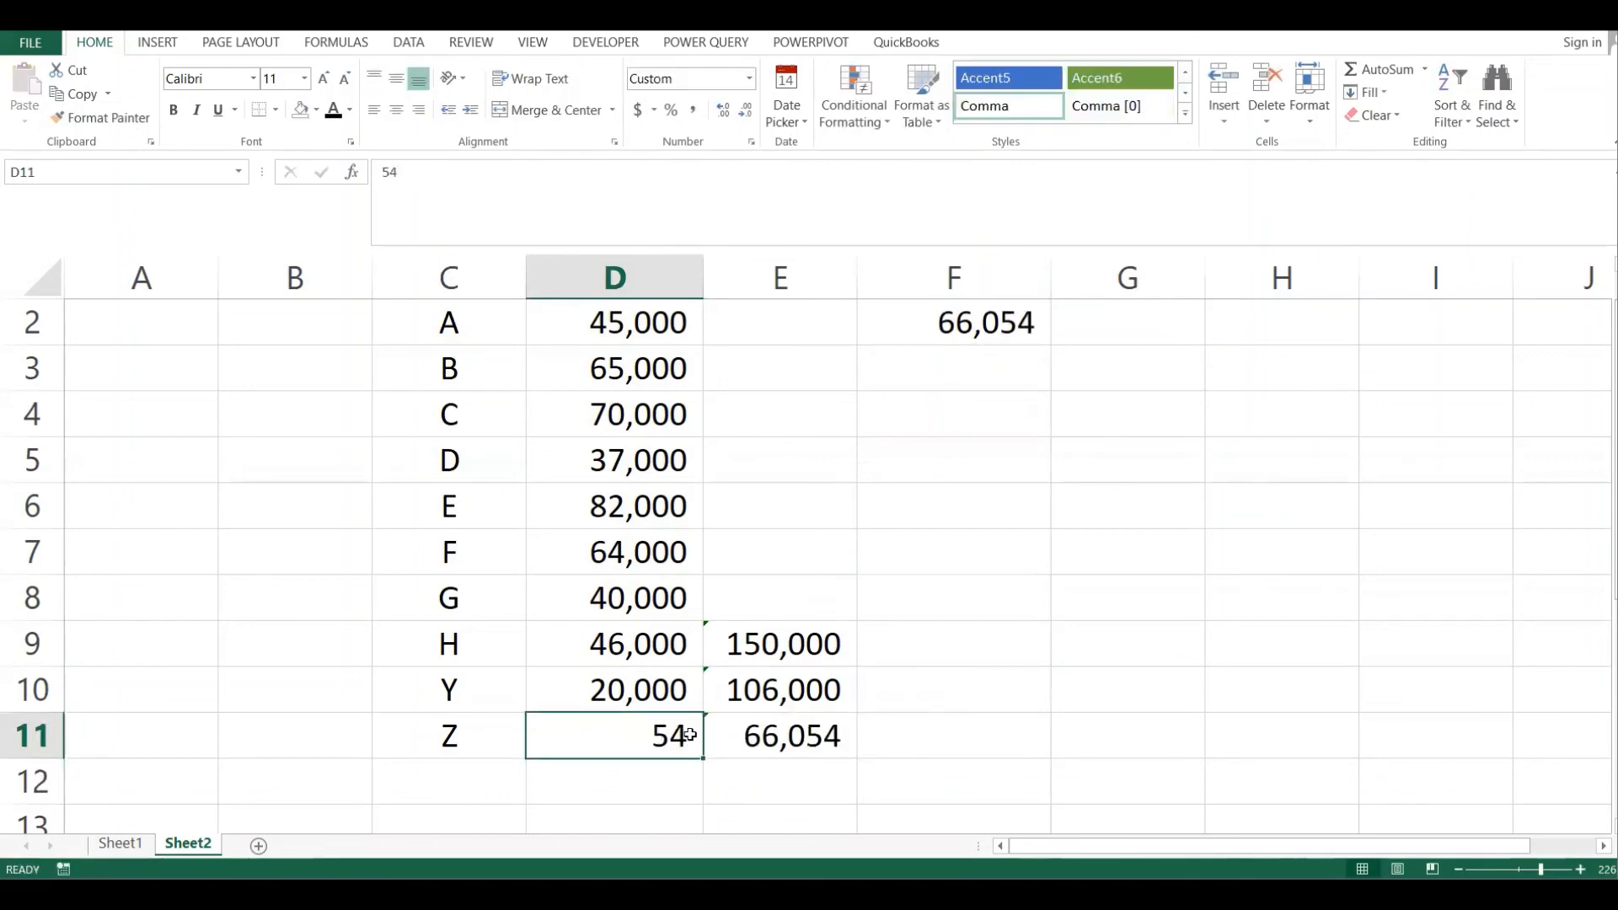
{"action": "double_click", "coordinate": [688, 735]}
{"action": "type", "text": "000"}
{"action": "key", "text": "Return"}
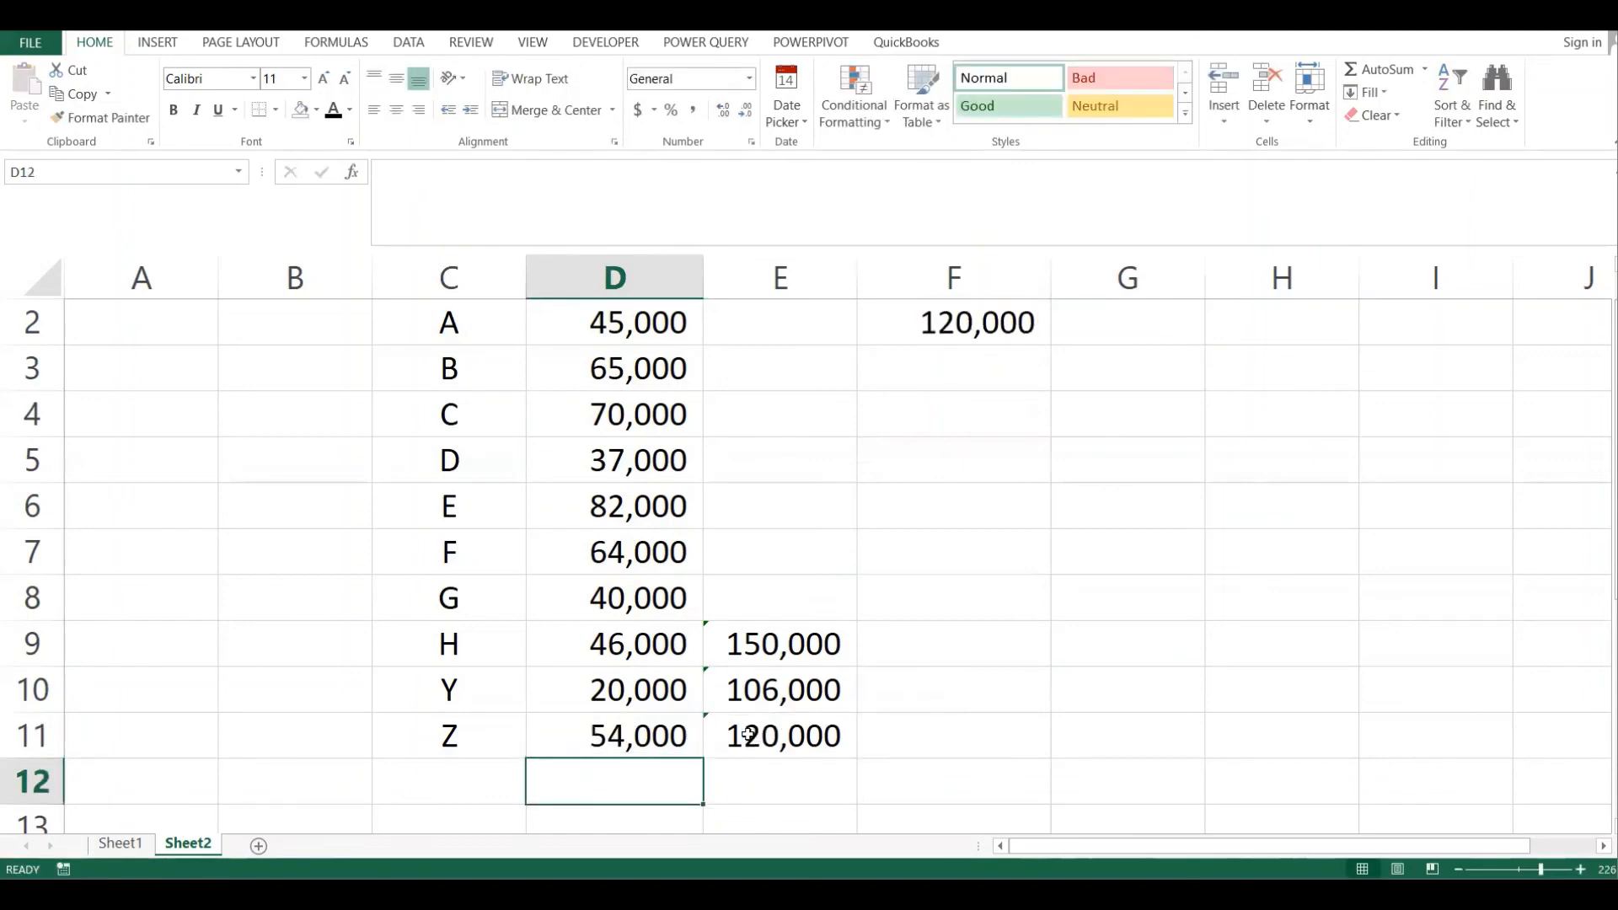
Compare the check formula in E11 and its range D9:D11 with the OFFSET formula in F2
{"action": "double_click", "coordinate": [800, 738]}
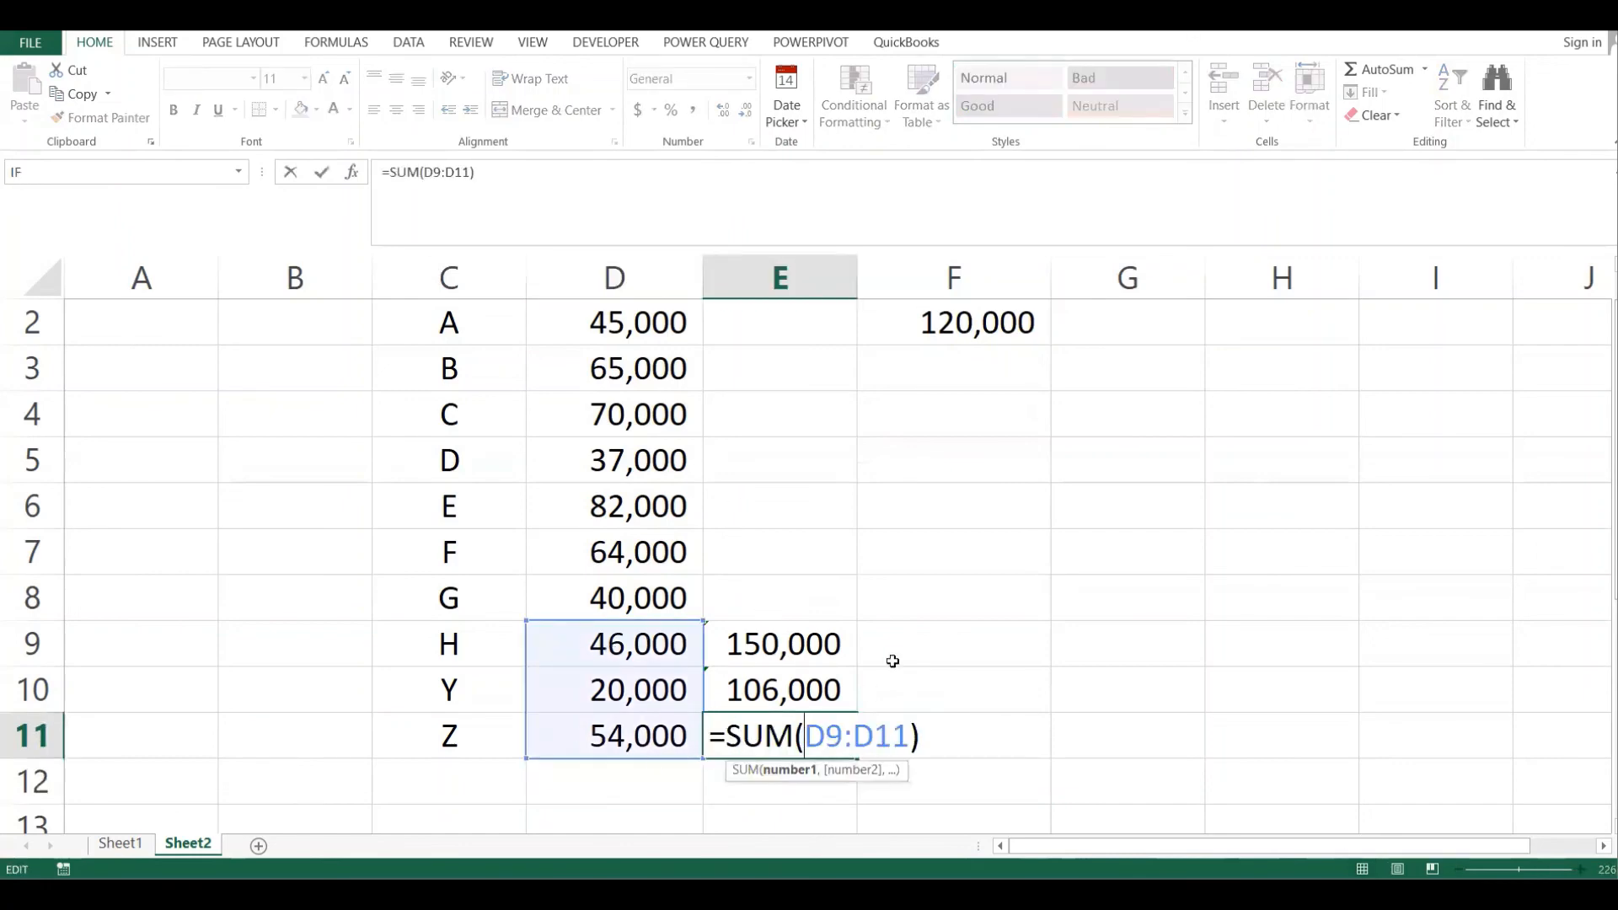
{"action": "key", "text": "Return"}
{"action": "left_click", "coordinate": [1019, 312]}
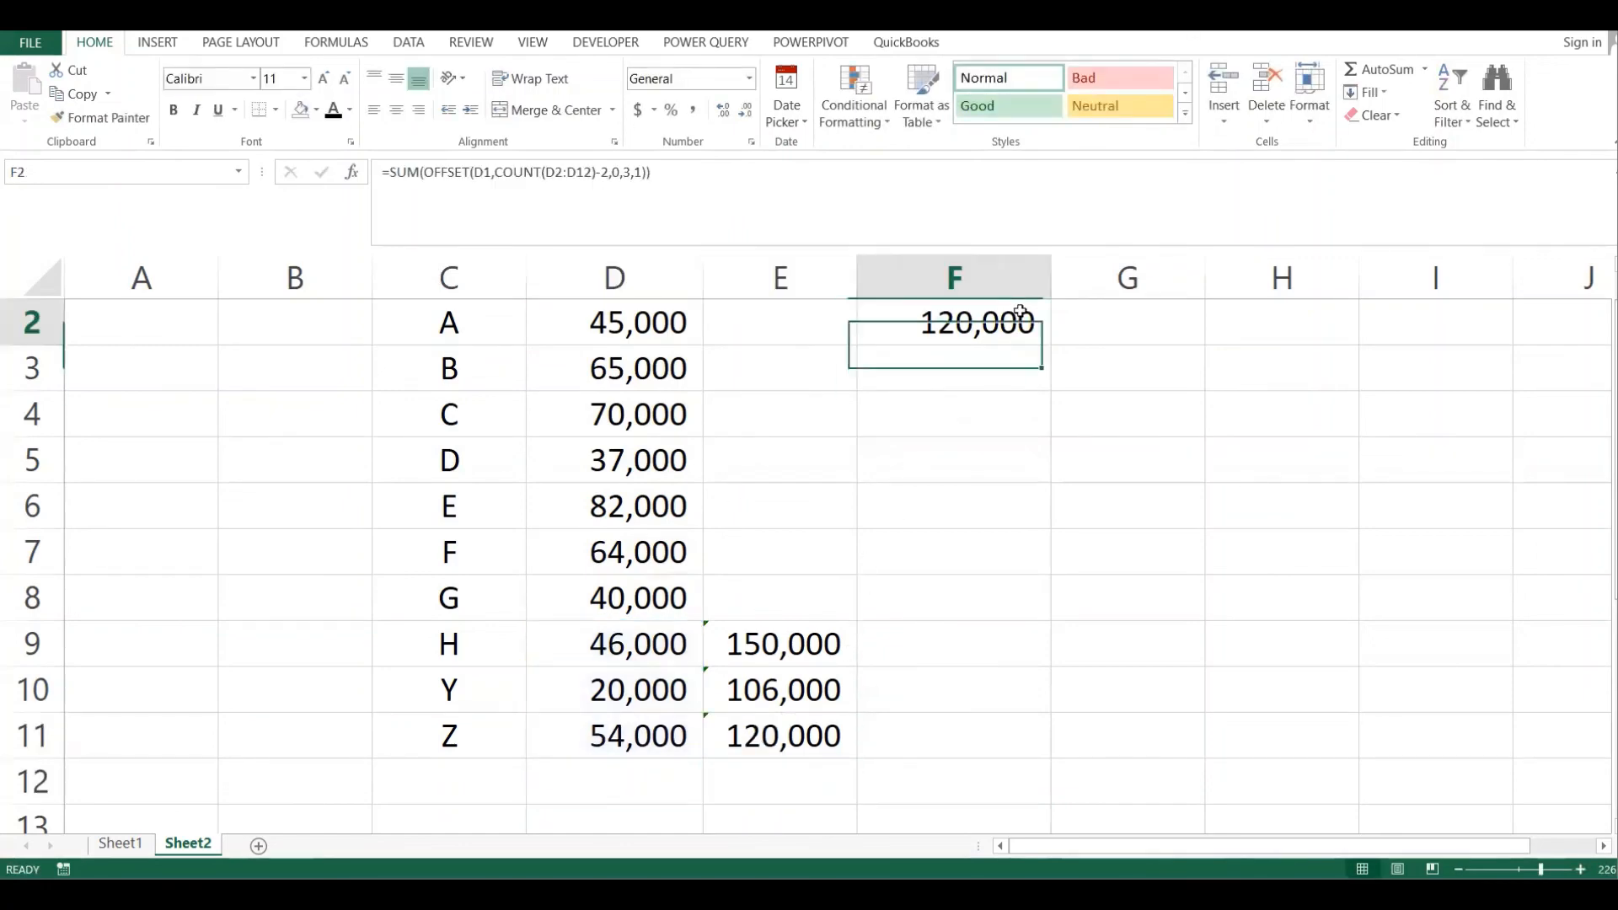
{"action": "double_click", "coordinate": [1019, 312]}
{"action": "left_click", "coordinate": [1062, 312]}
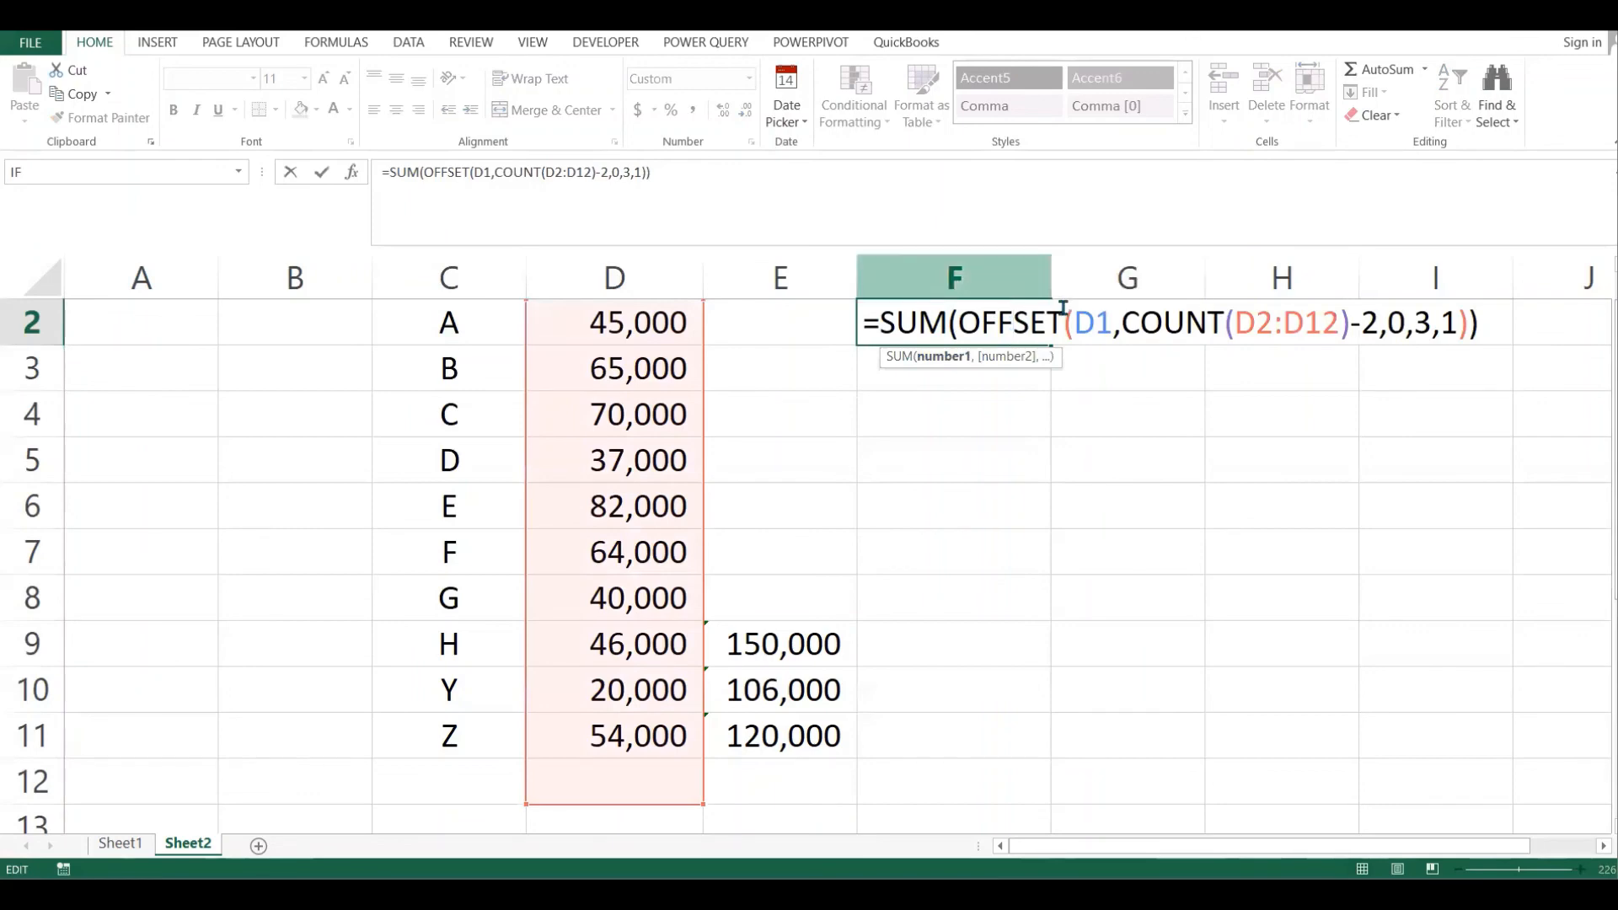
{"action": "key", "text": "Return"}
{"action": "left_click", "coordinate": [976, 322]}
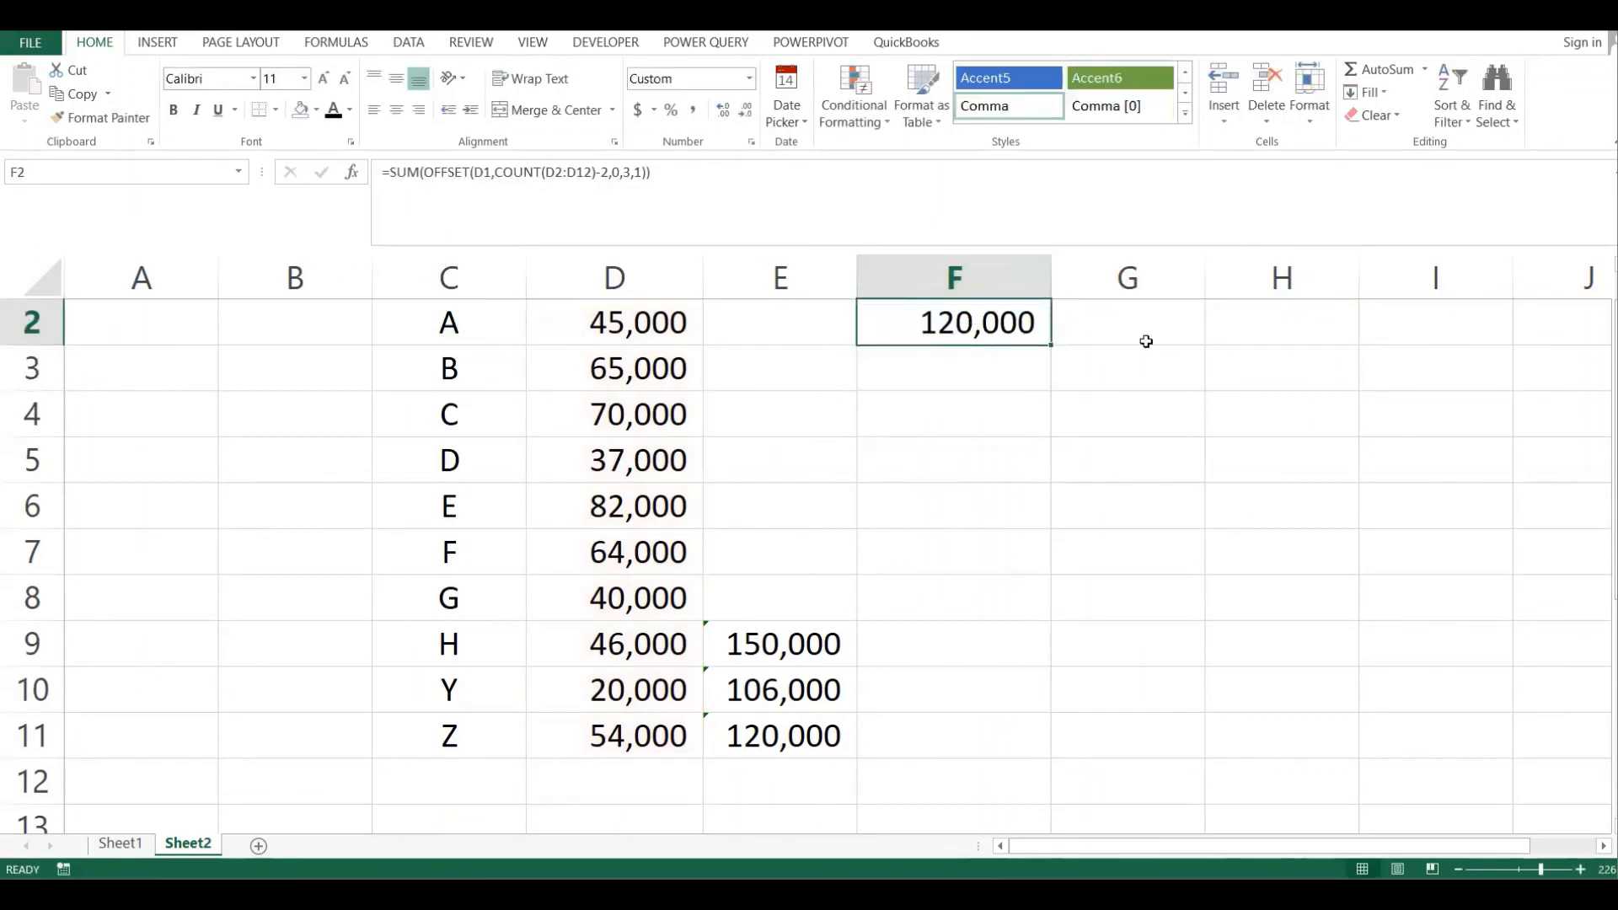
Review the sales and check sums in D2:E11 and the next empty row against the dynamic sum in F2
{"action": "left_click", "coordinate": [894, 557]}
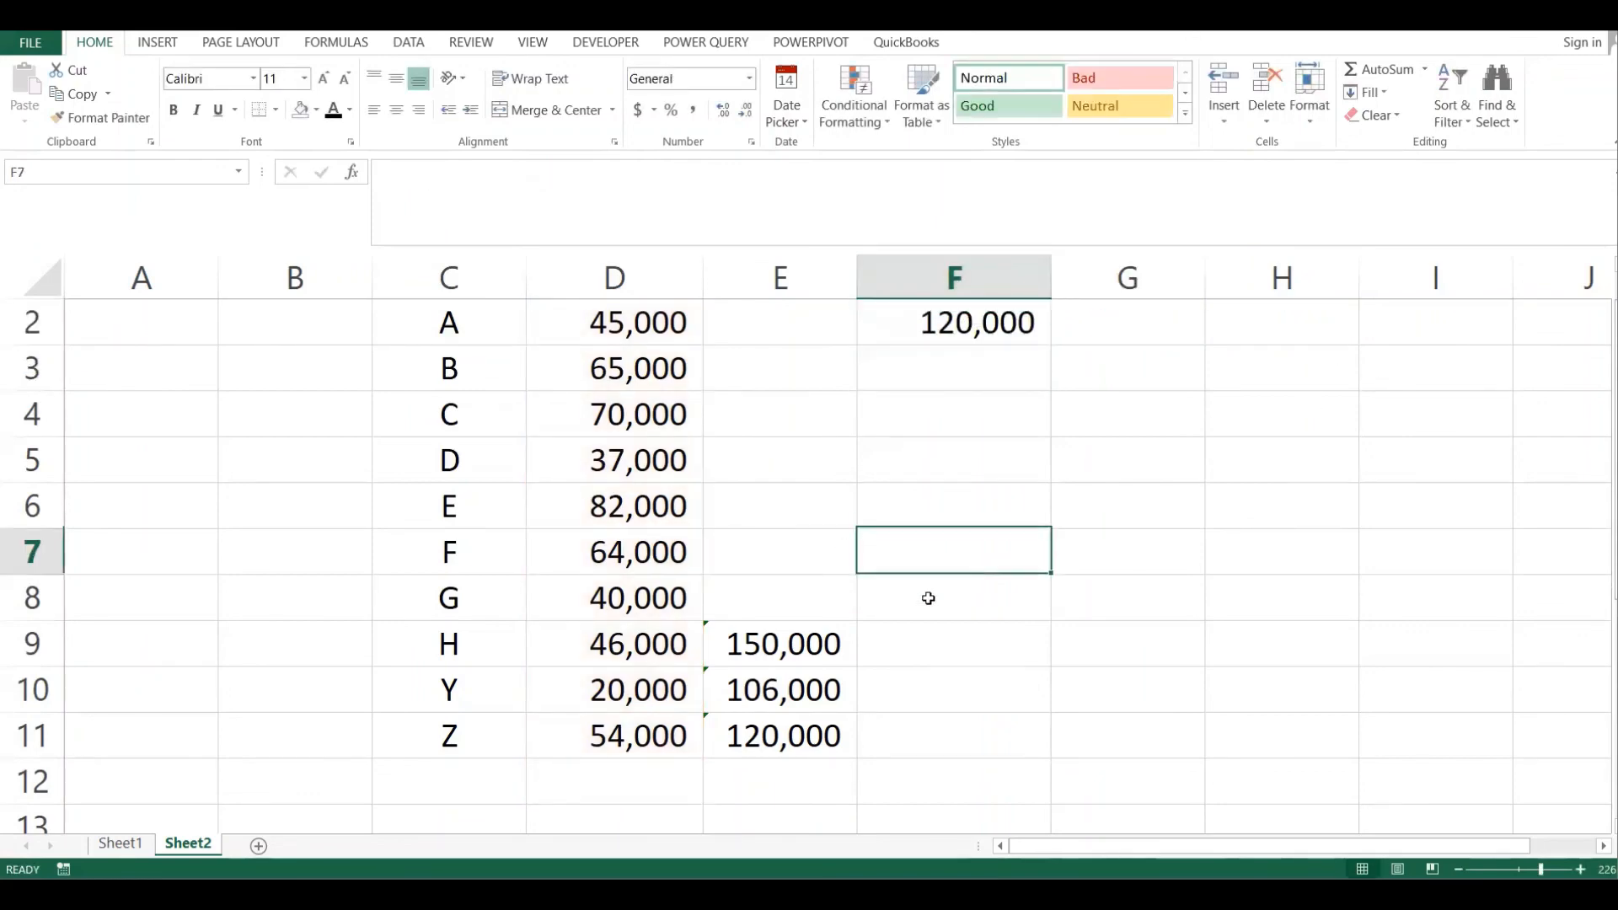
{"action": "left_click", "coordinate": [634, 728]}
{"action": "left_click", "coordinate": [967, 324]}
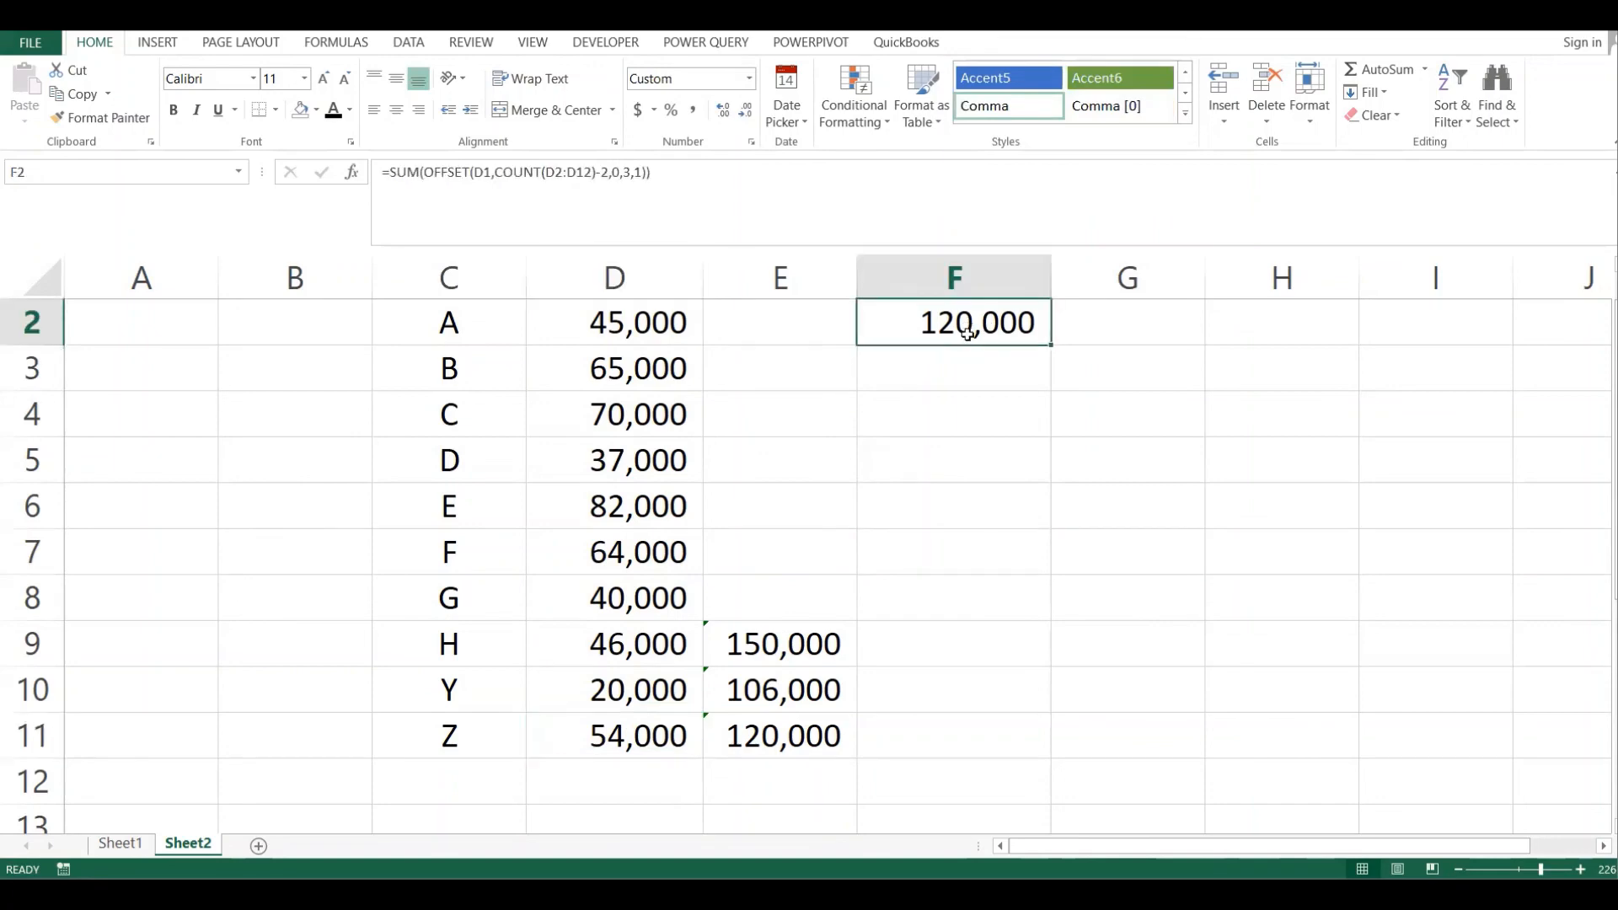
{"action": "left_click_drag", "start_coordinate": [583, 306], "coordinate": [784, 735]}
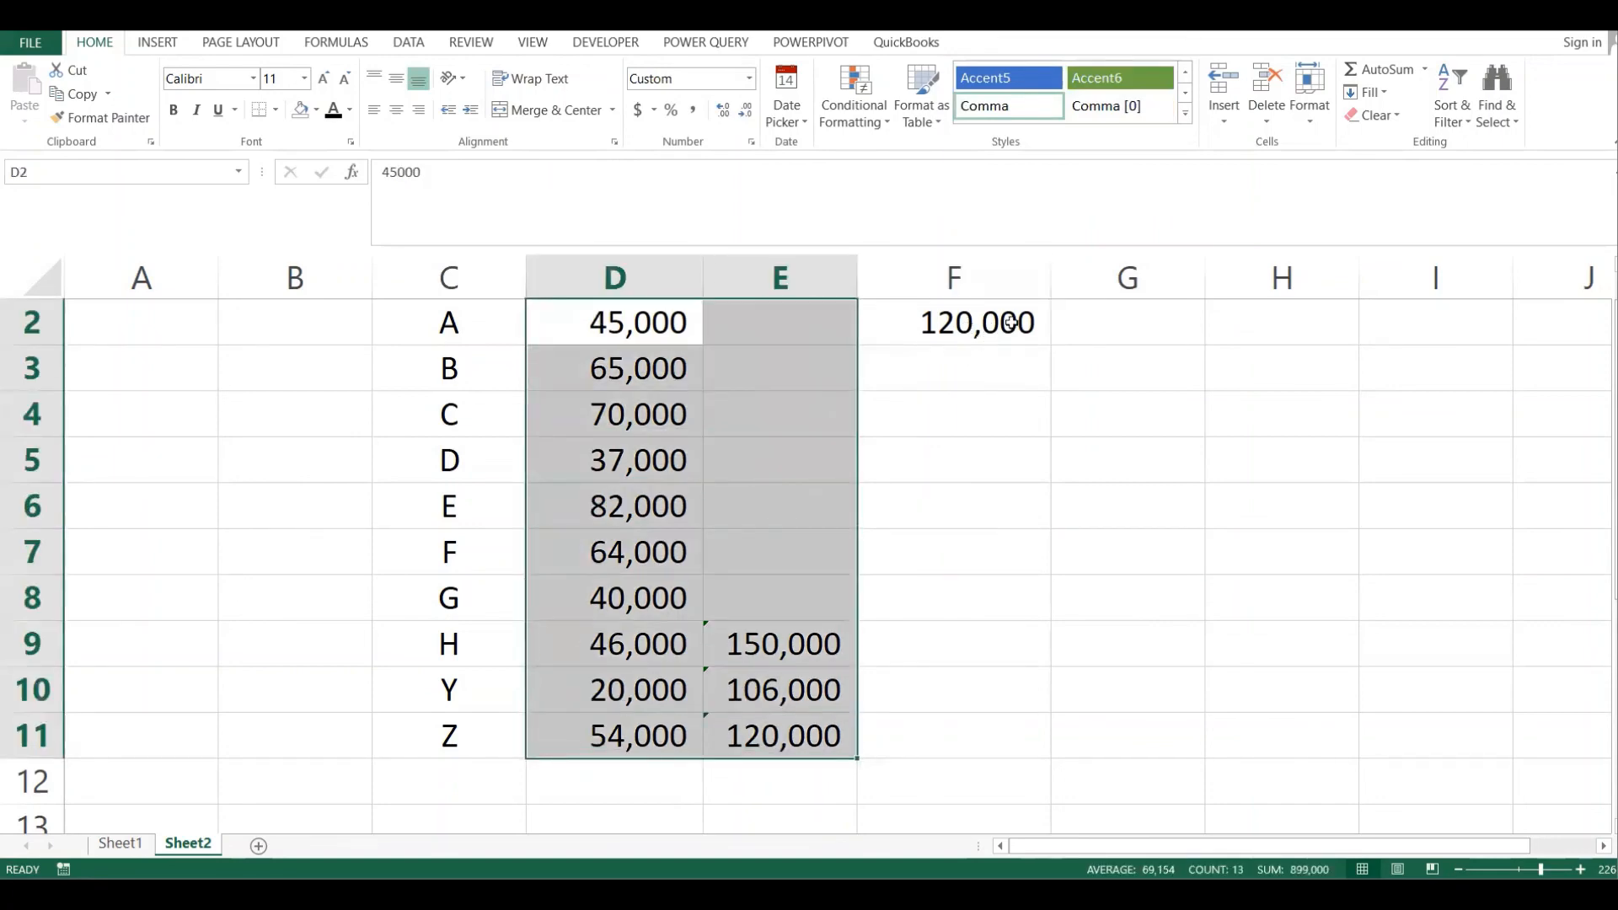
{"action": "left_click", "coordinate": [1011, 324]}
{"action": "left_click", "coordinate": [524, 780]}
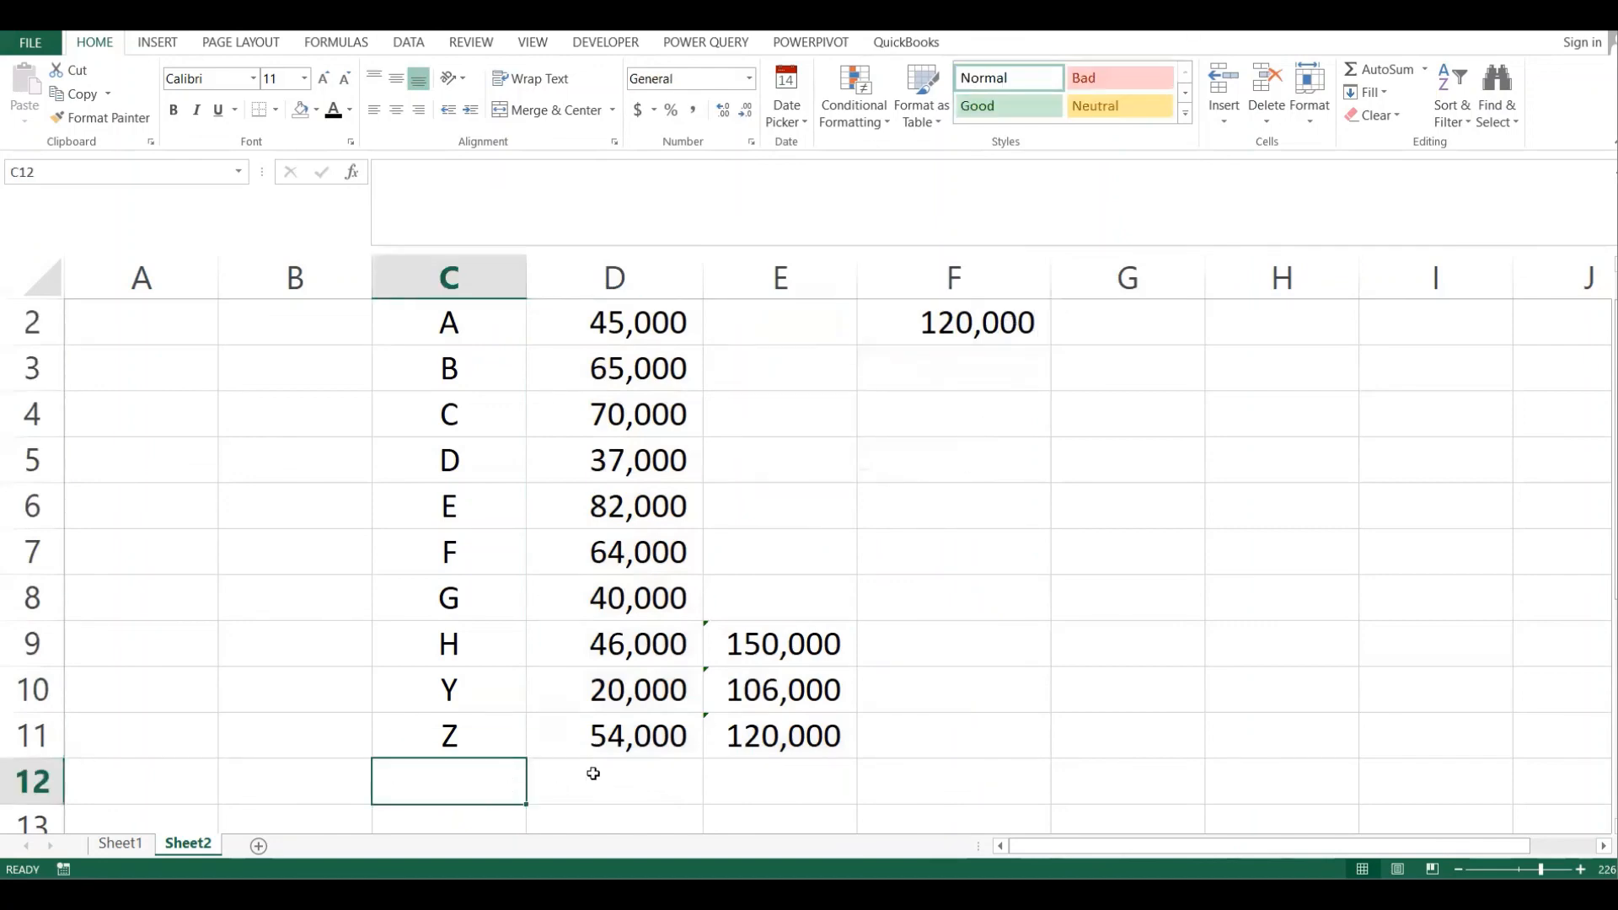
{"action": "left_click", "coordinate": [963, 325]}
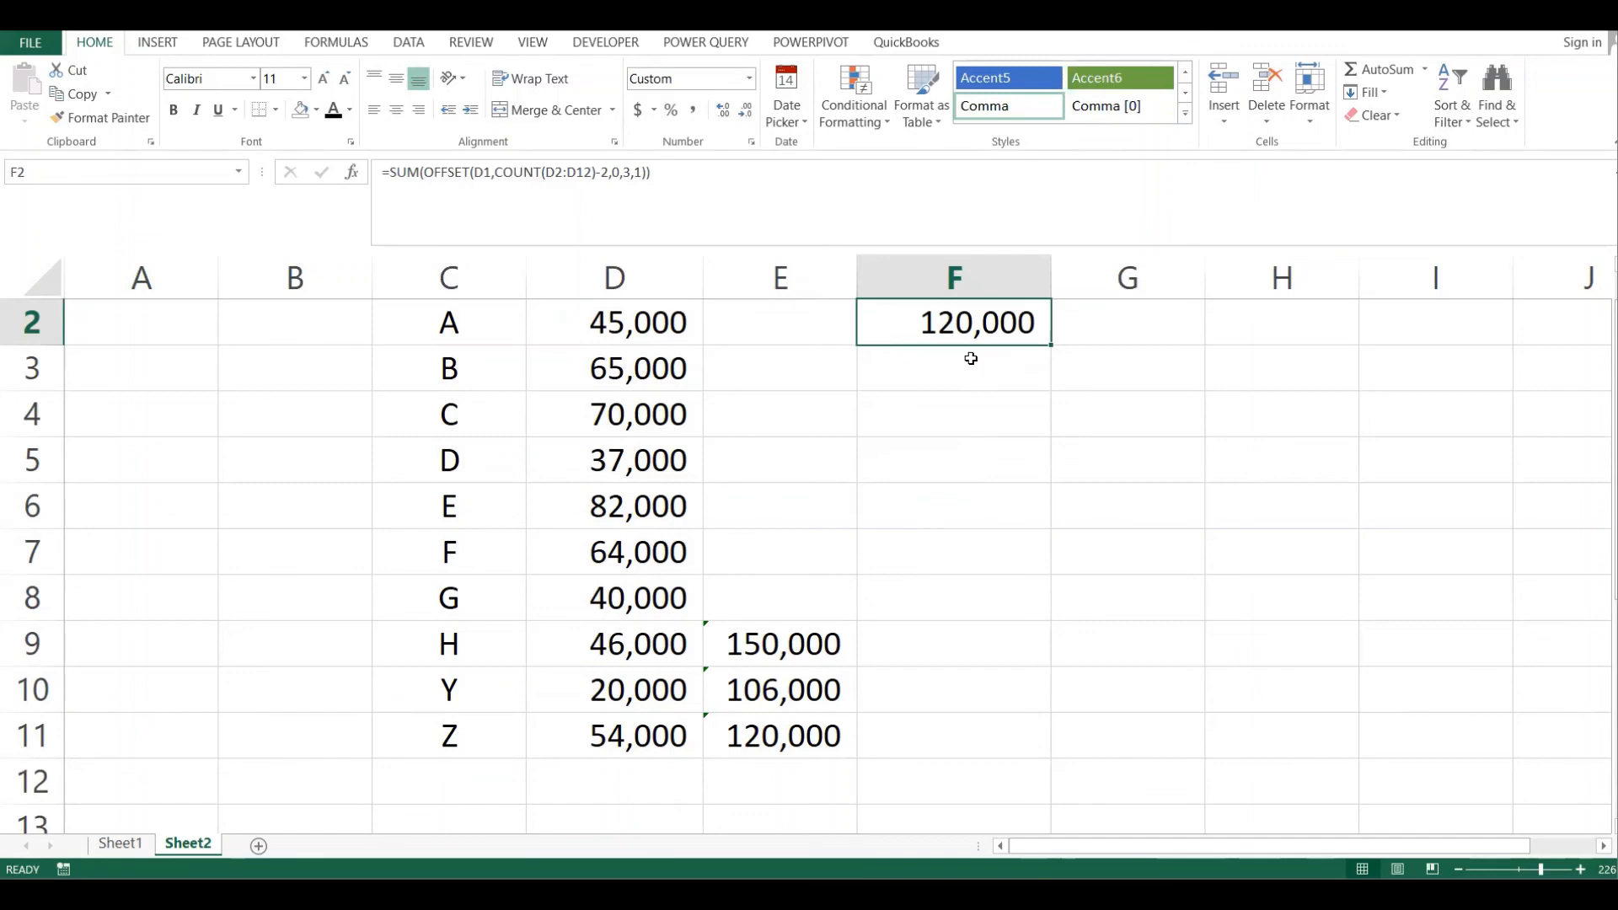
{"action": "left_click", "coordinate": [971, 358]}
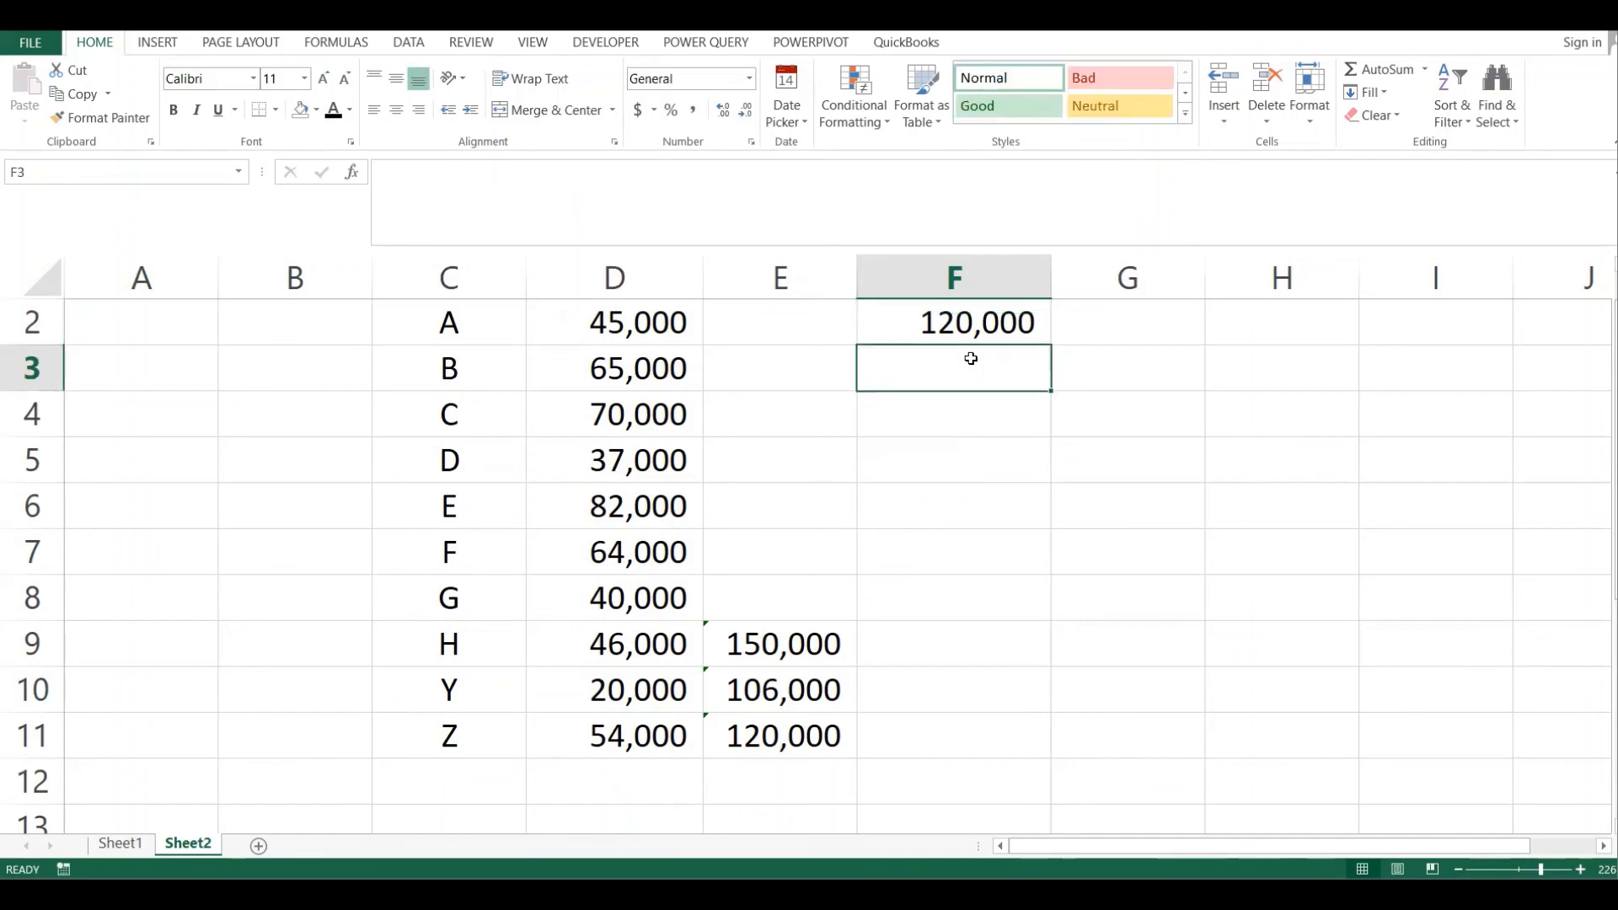
{"action": "left_click", "coordinate": [973, 316]}
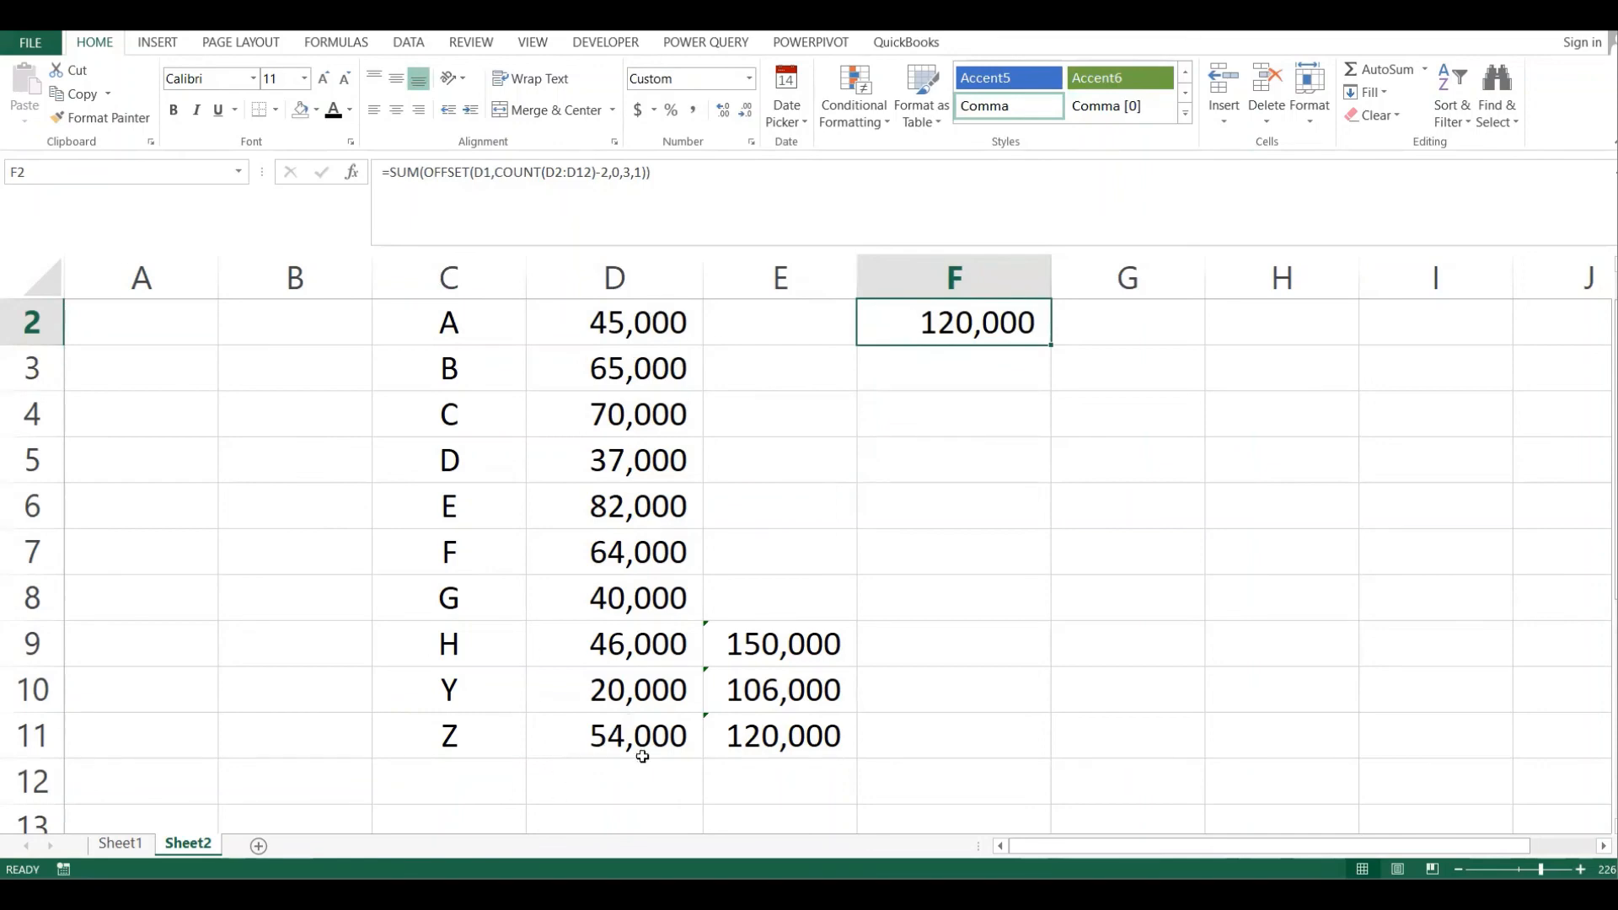
Check the last three sales in D9:D11 and return to the SUM OF LAST THREE heading in F1
{"action": "left_click_drag", "start_coordinate": [622, 640], "coordinate": [660, 744]}
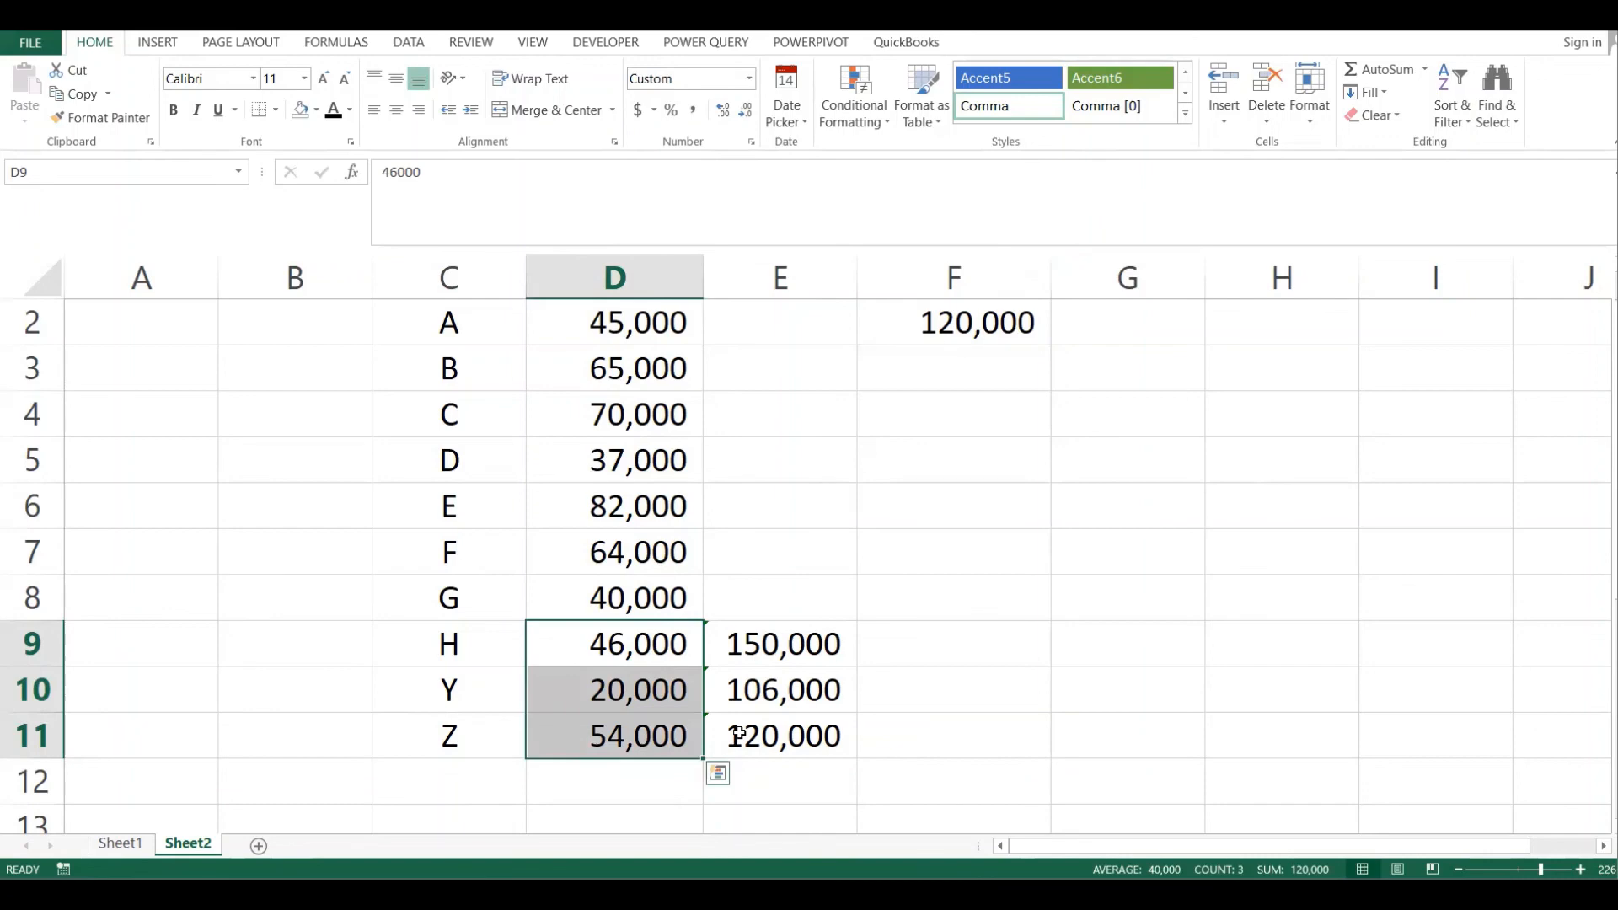
{"action": "left_click", "coordinate": [1040, 391]}
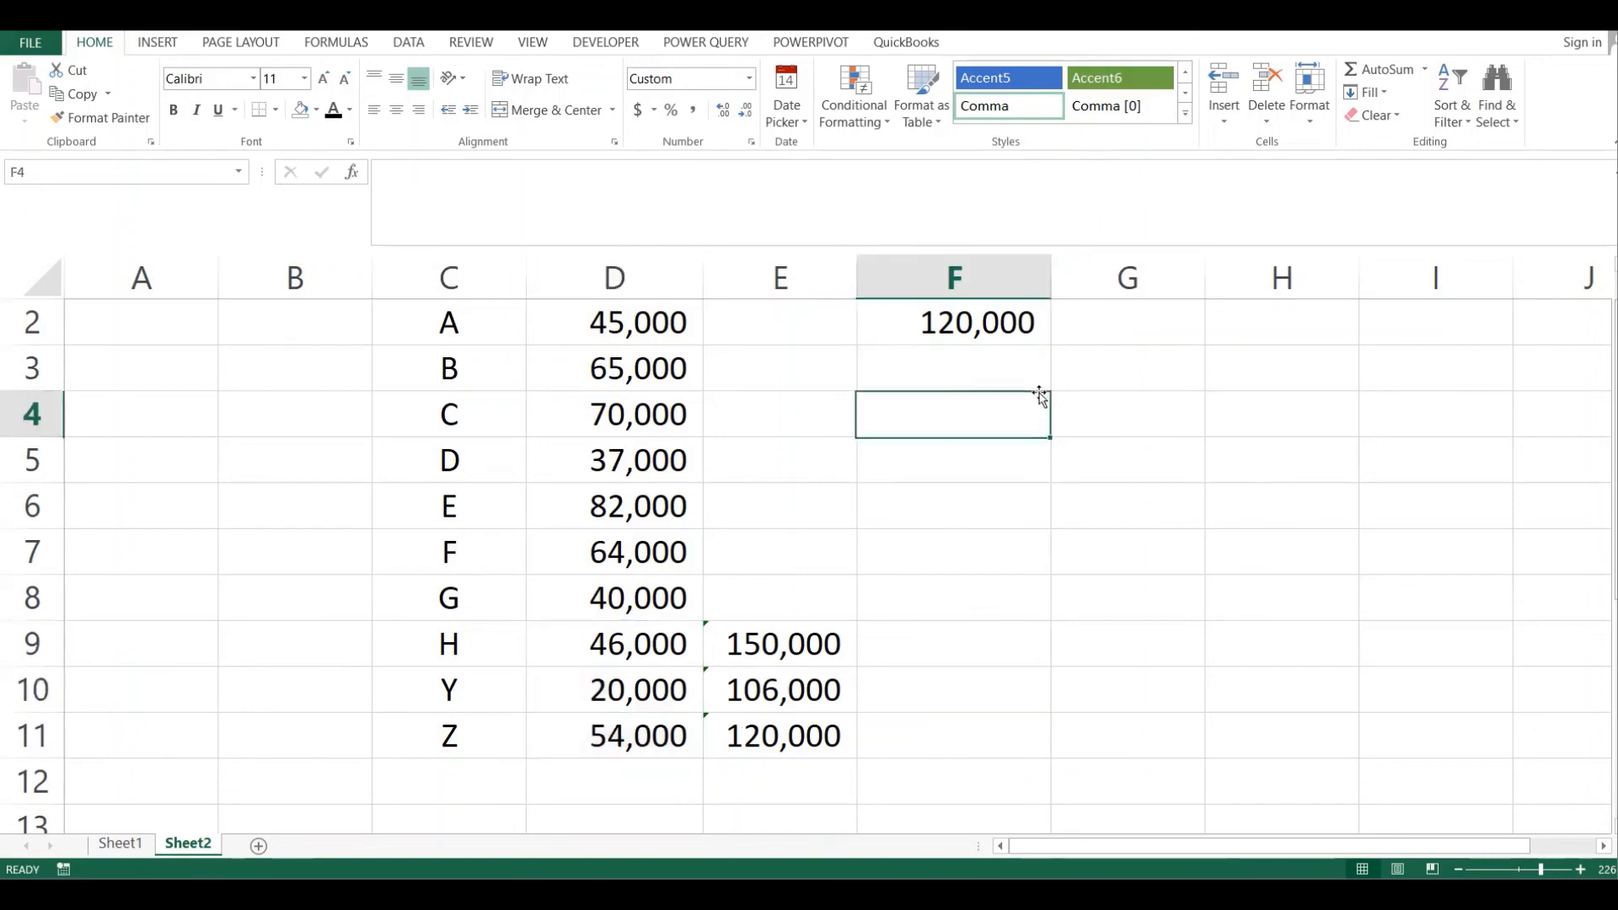
{"action": "key", "text": "Up"}
{"action": "key", "text": "Up"}
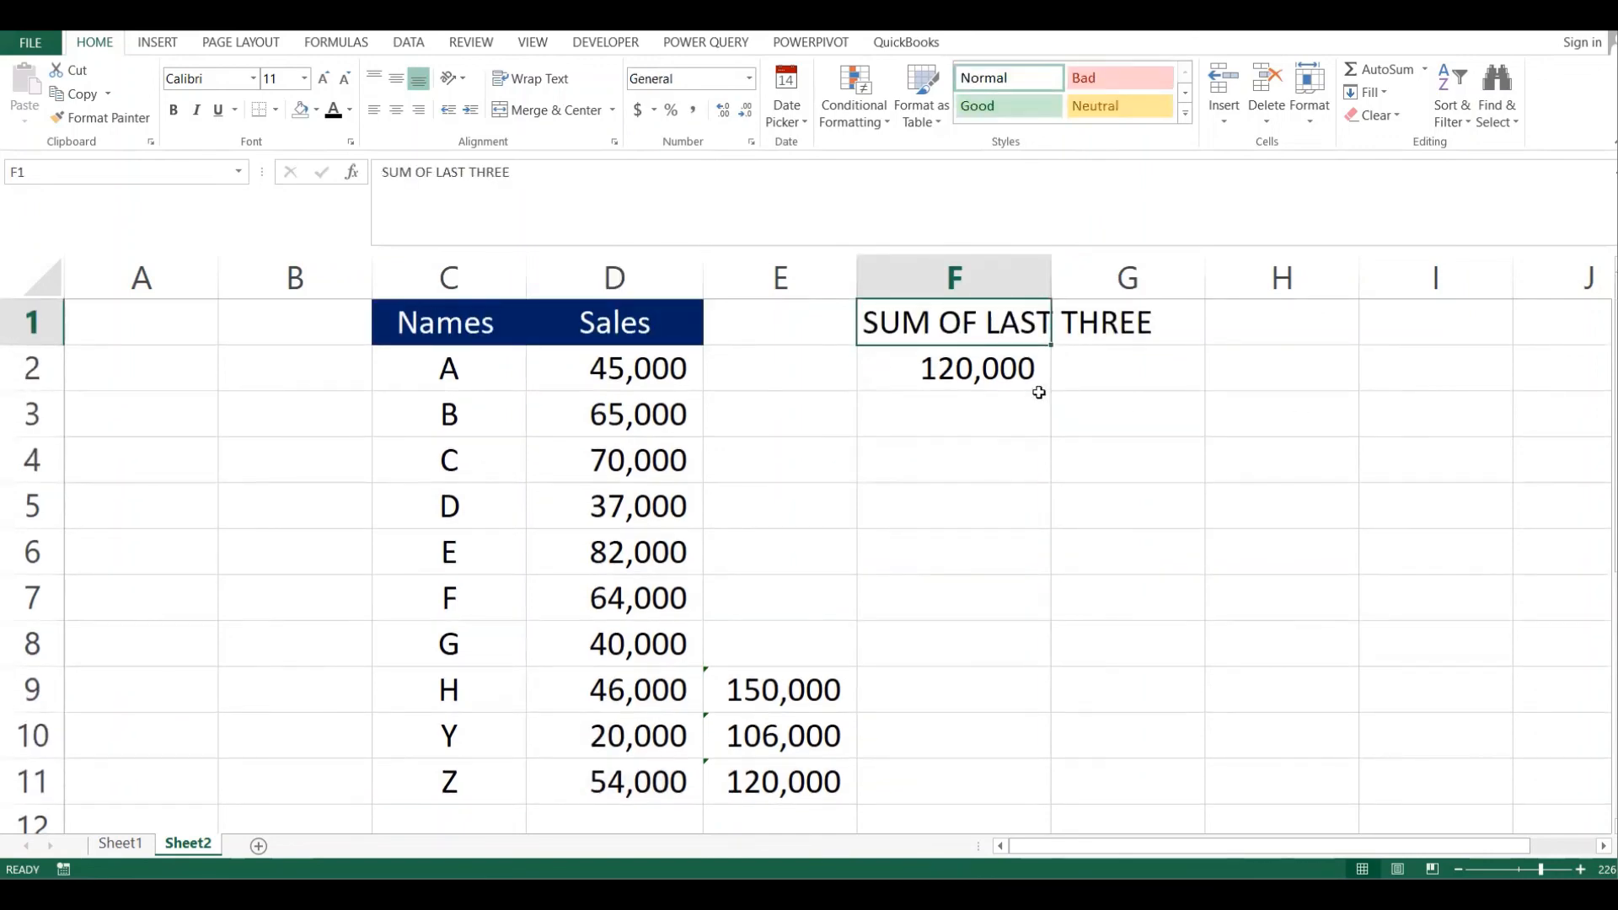